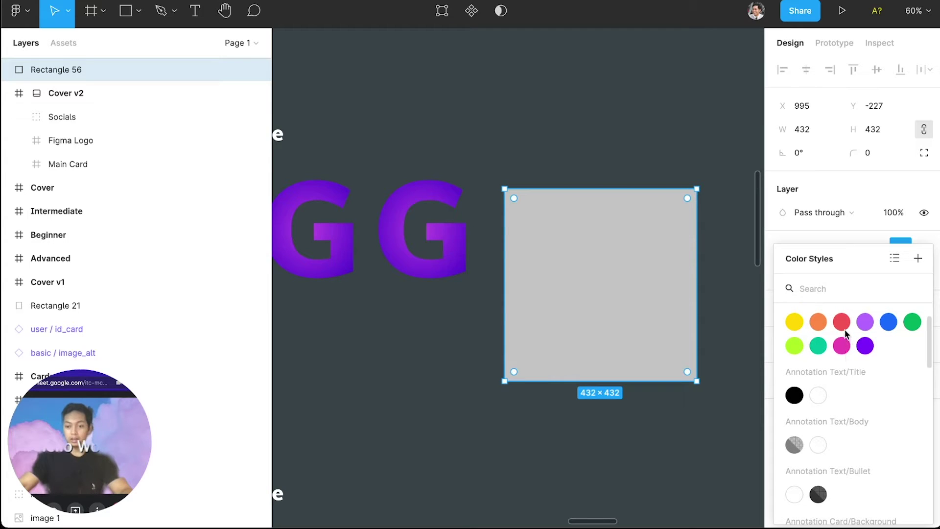
Apply the Annotation/Coral colour style to the grey square's fill and detach the style from it
{"action": "left_click", "coordinate": [842, 323]}
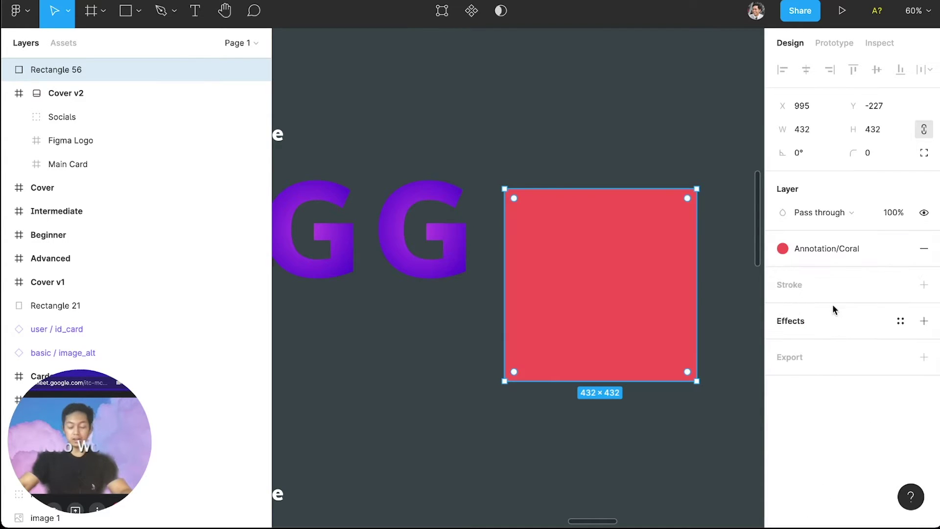
{"action": "left_click", "coordinate": [837, 254]}
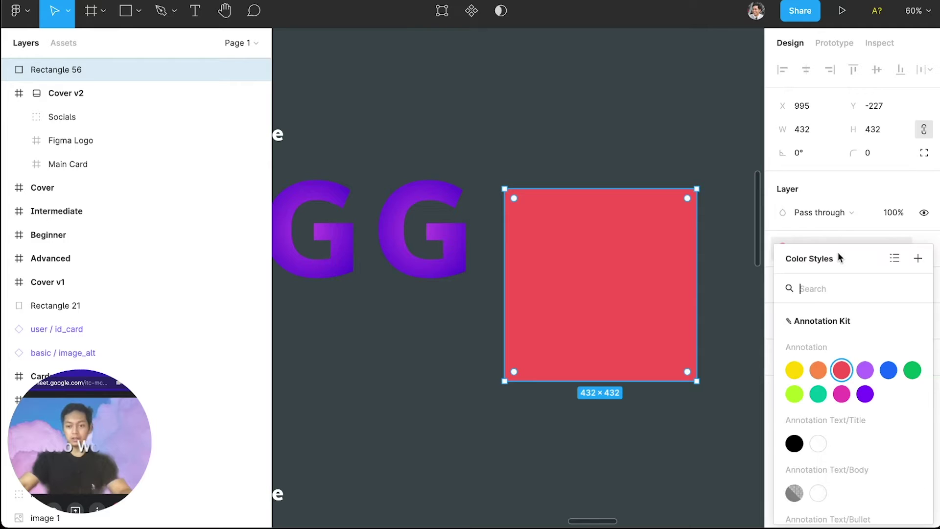
{"action": "left_click", "coordinate": [850, 241]}
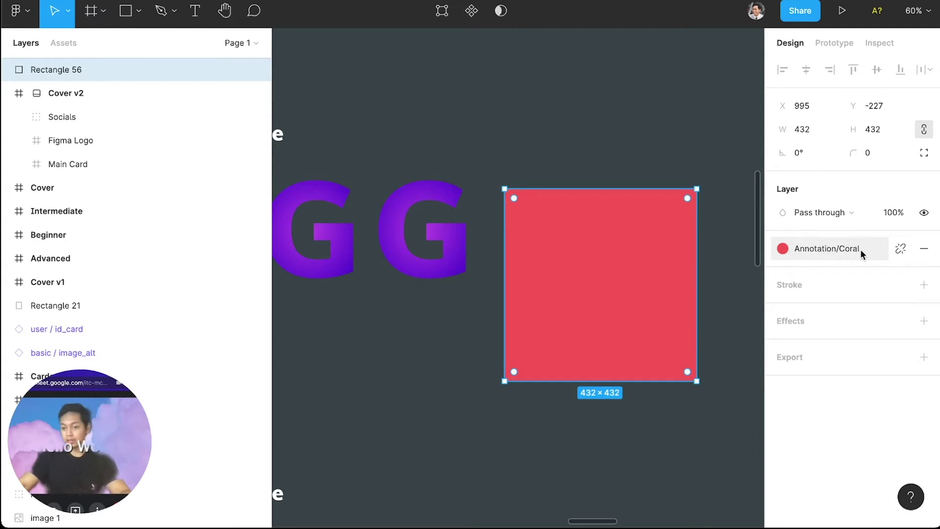
{"action": "left_click", "coordinate": [898, 248]}
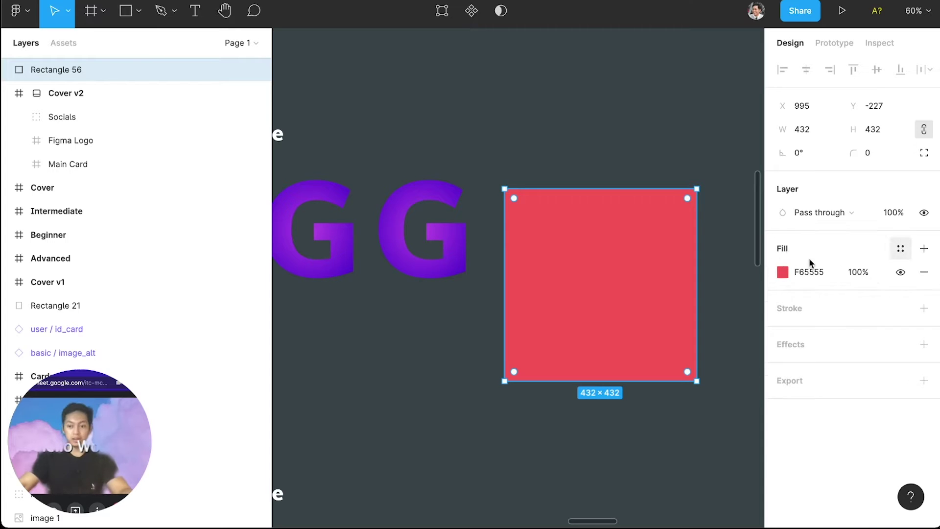
Change the coral square's fill from a solid colour to a linear gradient
{"action": "left_click", "coordinate": [782, 272]}
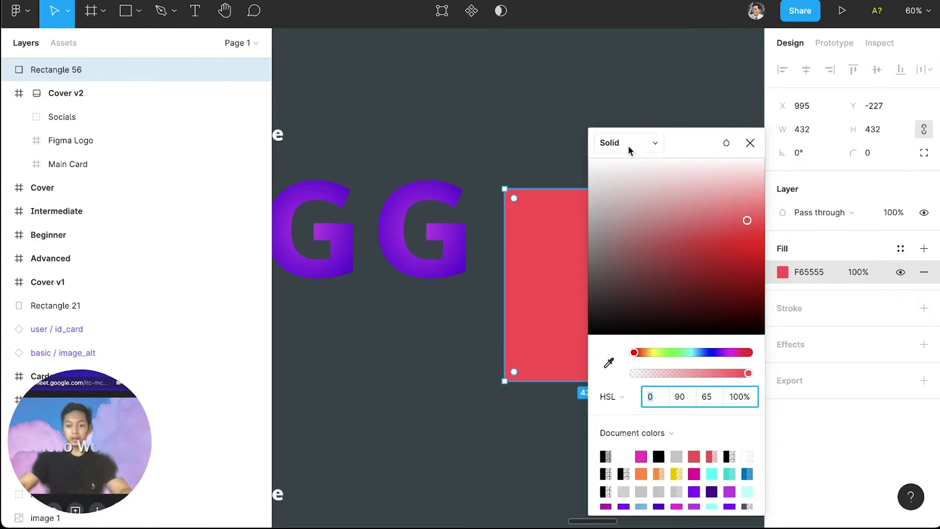
{"action": "left_click", "coordinate": [626, 147]}
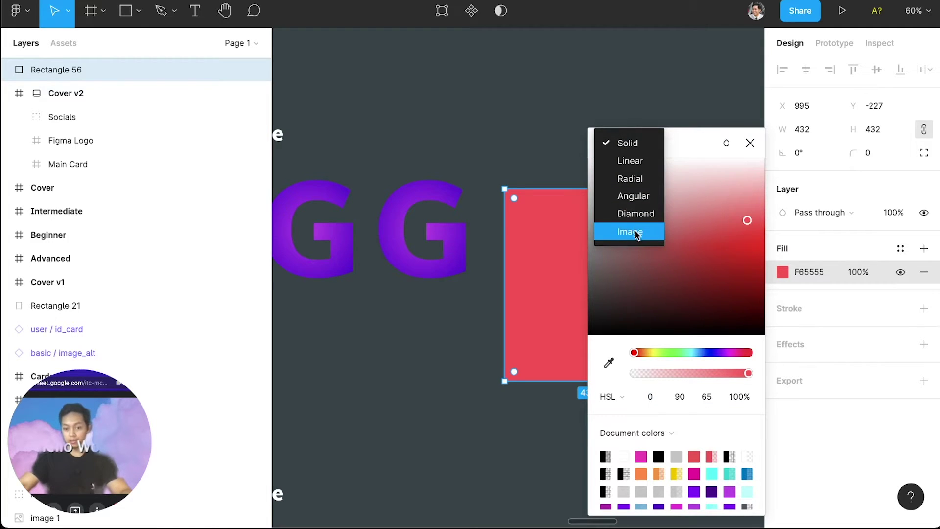
{"action": "left_click", "coordinate": [631, 162]}
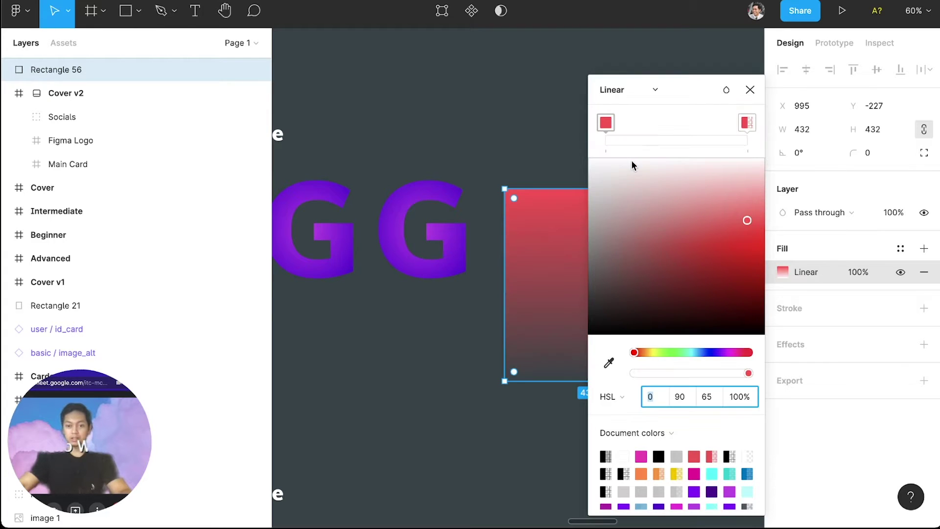
Set the end stop of the square's gradient to yellow, HSL 50, 100, 49, at 100% opacity
{"action": "left_click", "coordinate": [747, 123]}
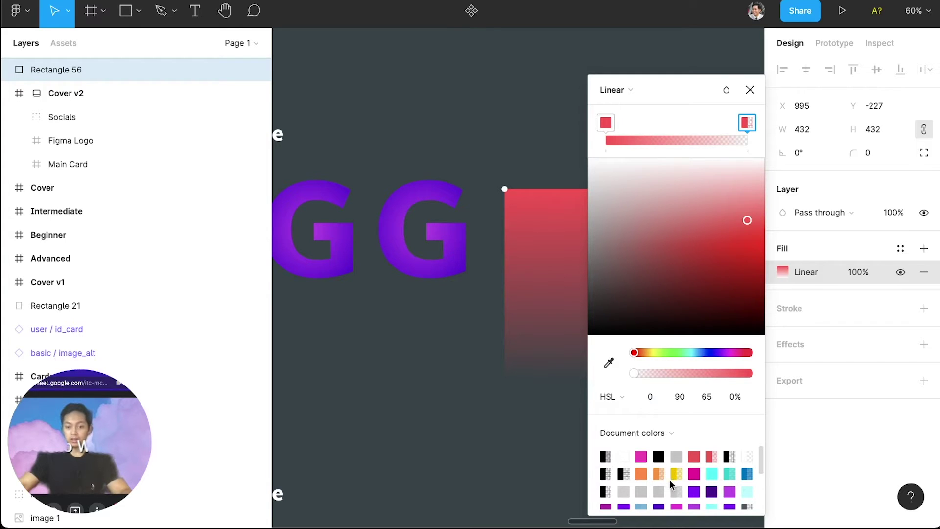
{"action": "scroll", "coordinate": [669, 480], "scroll_direction": "down", "scroll_amount": 5}
{"action": "scroll", "coordinate": [692, 472], "scroll_direction": "down", "scroll_amount": 1}
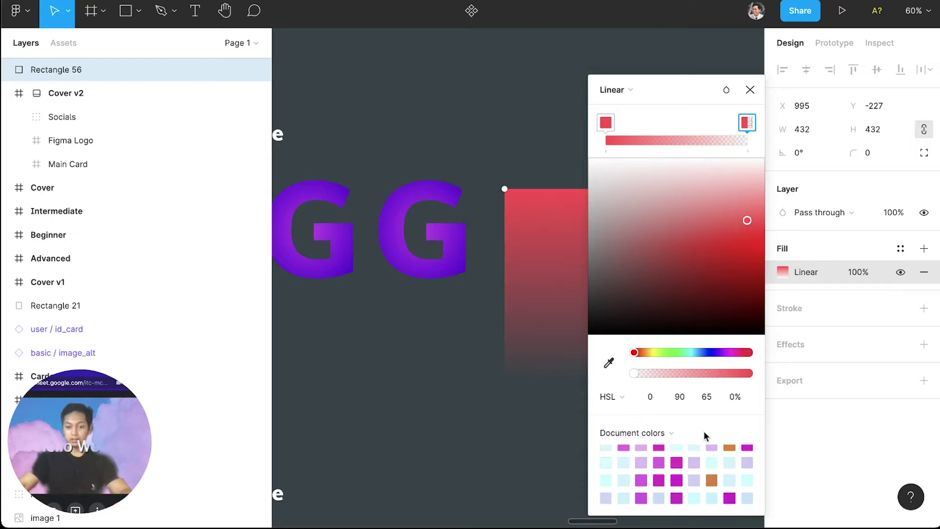
{"action": "scroll", "coordinate": [715, 483], "scroll_direction": "up", "scroll_amount": 1}
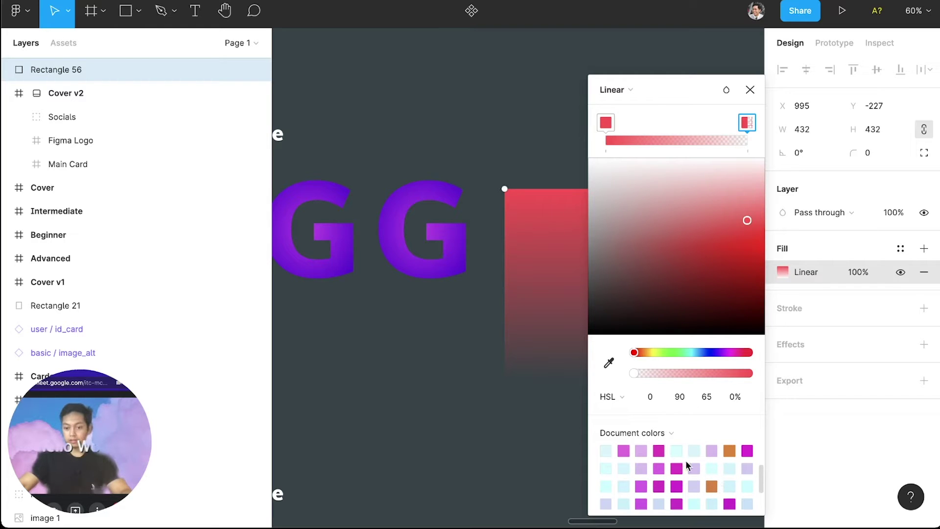
{"action": "left_click", "coordinate": [649, 350]}
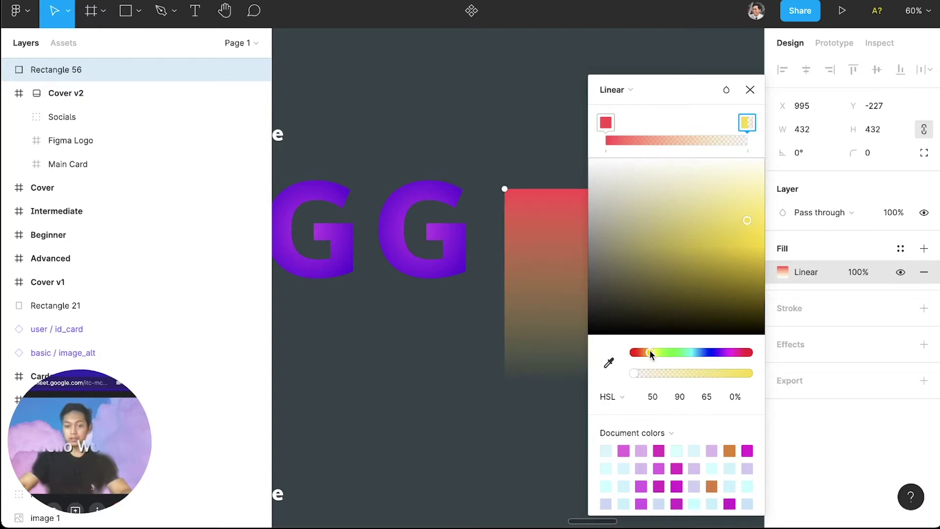
{"action": "left_click", "coordinate": [738, 239]}
{"action": "left_click_drag", "start_coordinate": [826, 255], "coordinate": [826, 251]}
{"action": "left_click_drag", "start_coordinate": [640, 374], "coordinate": [766, 368]}
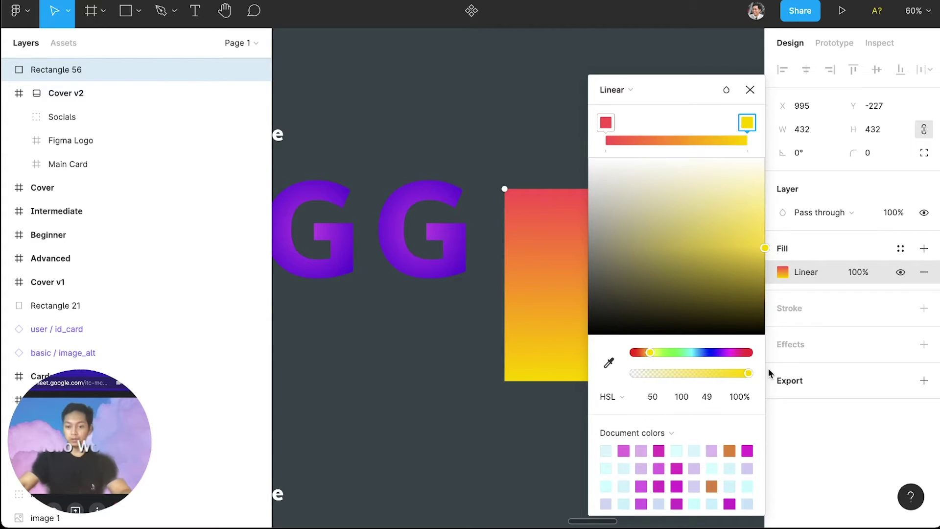
{"action": "left_click", "coordinate": [524, 153]}
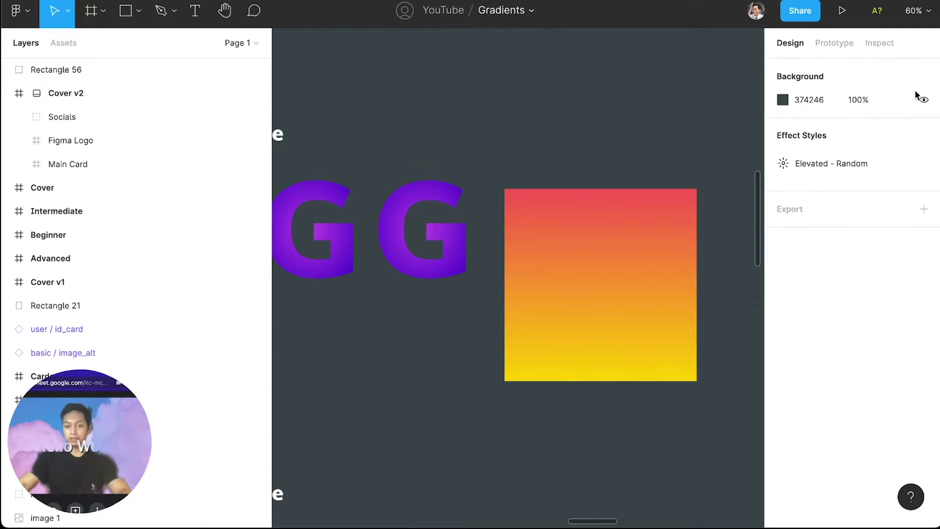
Move the gradient square up to Y -282, keeping its X position, and deselect it
{"action": "scroll", "coordinate": [602, 153], "scroll_direction": "left", "scroll_amount": 10}
{"action": "scroll", "coordinate": [605, 152], "scroll_direction": "right", "scroll_amount": 5}
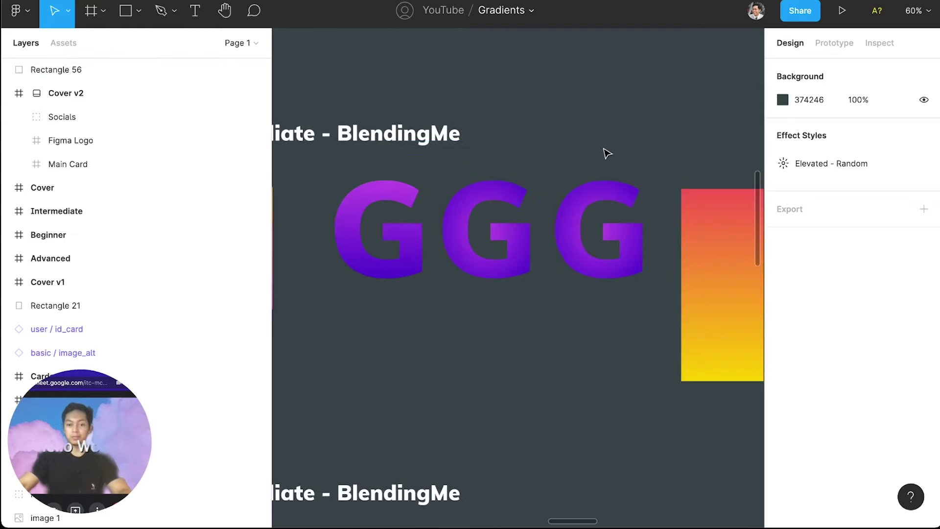
{"action": "scroll", "coordinate": [605, 152], "scroll_direction": "left", "scroll_amount": 4}
{"action": "left_click", "coordinate": [352, 191]}
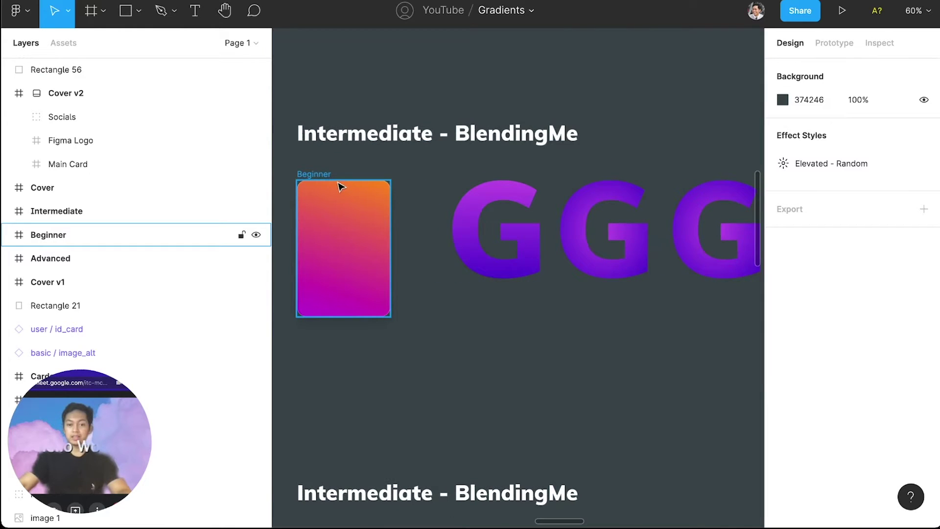
{"action": "scroll", "coordinate": [342, 193], "scroll_direction": "right", "scroll_amount": 5}
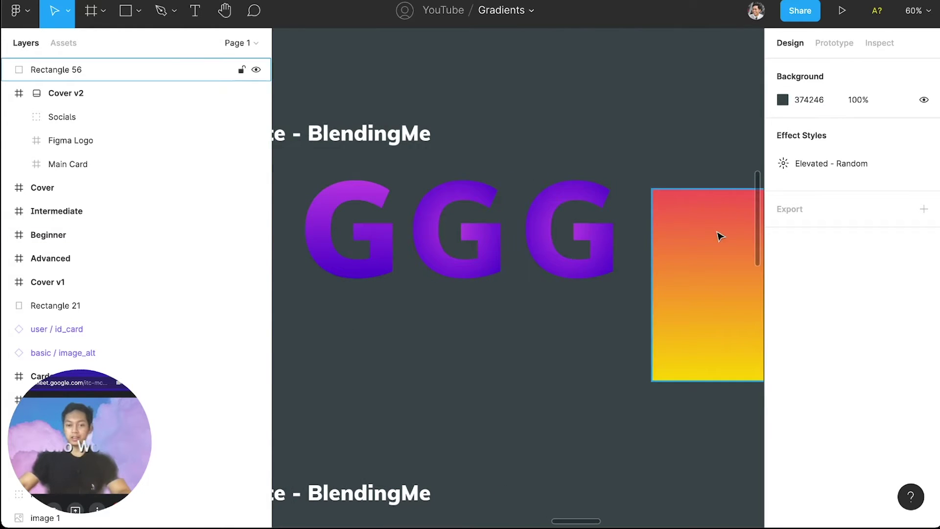
{"action": "scroll", "coordinate": [658, 241], "scroll_direction": "right", "scroll_amount": 6}
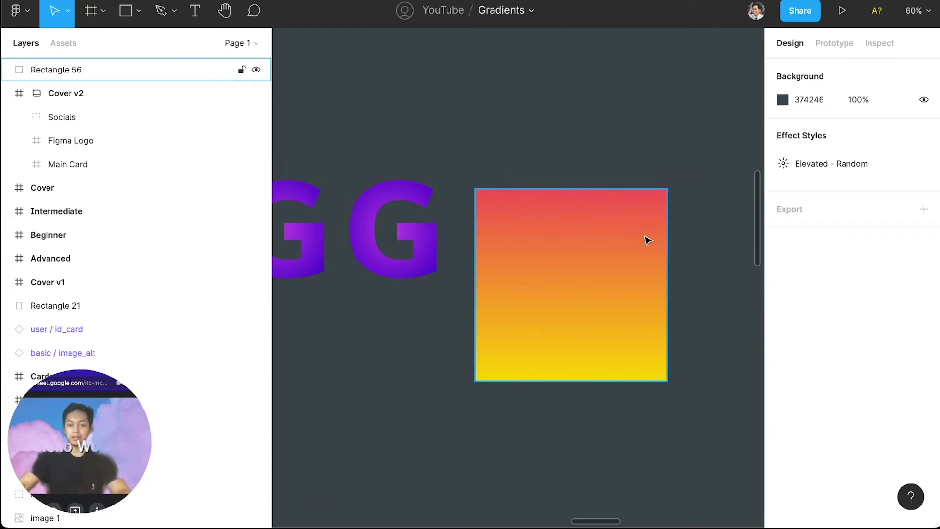
{"action": "left_click", "coordinate": [595, 246]}
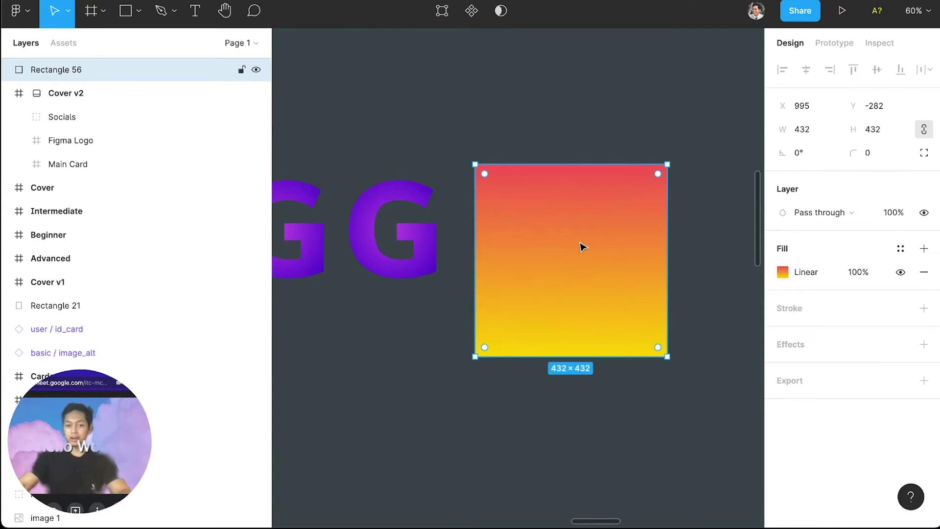
{"action": "scroll", "coordinate": [583, 247], "scroll_direction": "left", "scroll_amount": 7}
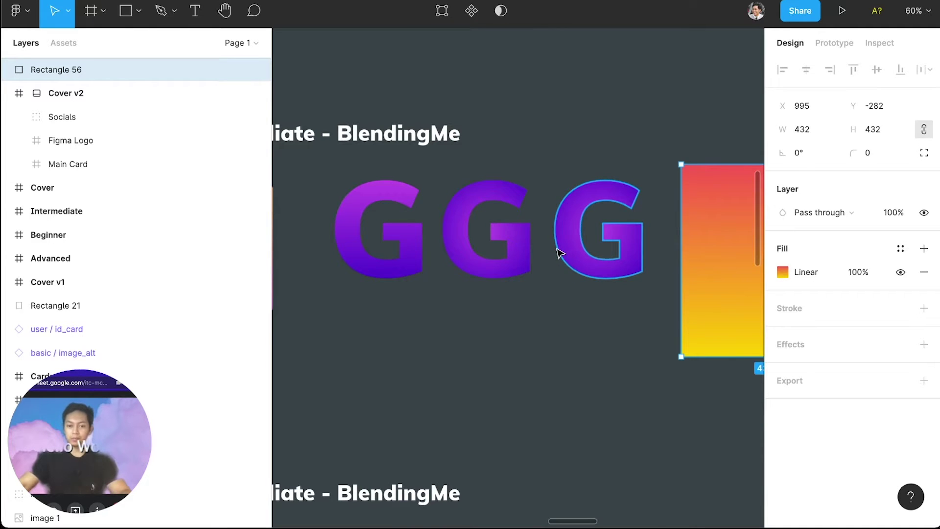
{"action": "scroll", "coordinate": [552, 252], "scroll_direction": "right", "scroll_amount": 13}
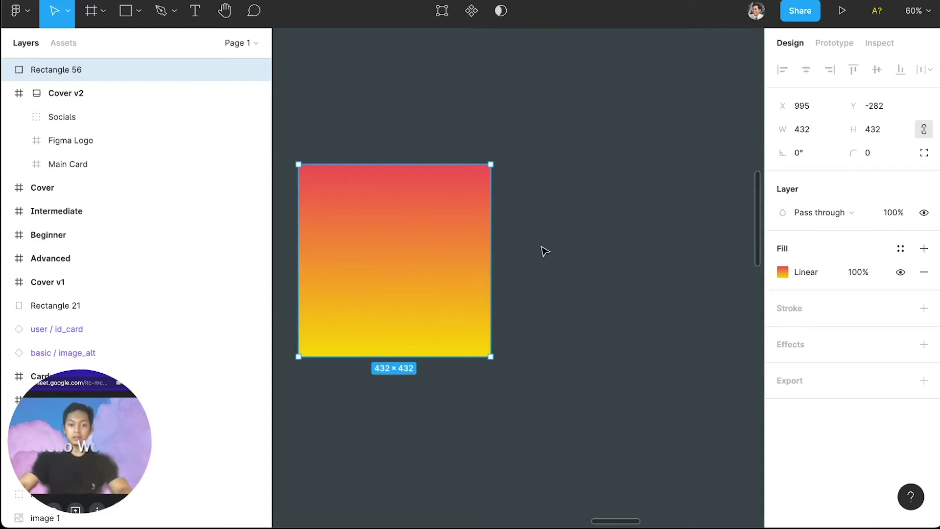
{"action": "left_click", "coordinate": [539, 251]}
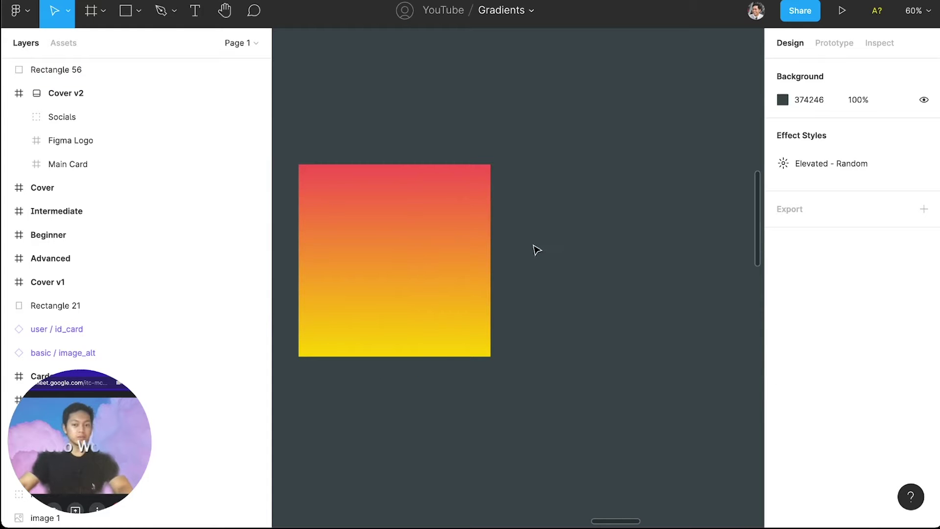
Move the first purple G of the row to the empty canvas right of the gradient square, at X 1534, Y -245.94
{"action": "scroll", "coordinate": [533, 249], "scroll_direction": "left", "scroll_amount": 9}
{"action": "scroll", "coordinate": [533, 247], "scroll_direction": "left", "scroll_amount": 2}
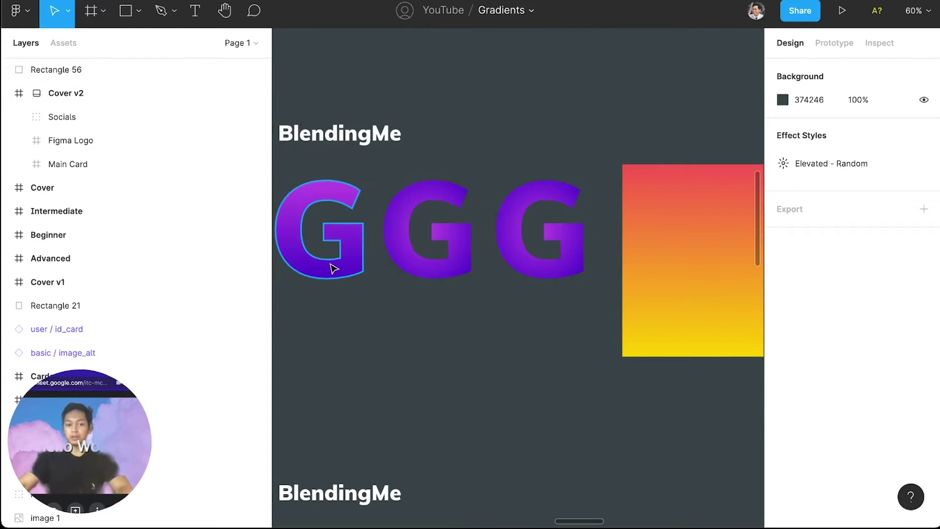
{"action": "left_click_drag", "start_coordinate": [337, 275], "coordinate": [608, 247]}
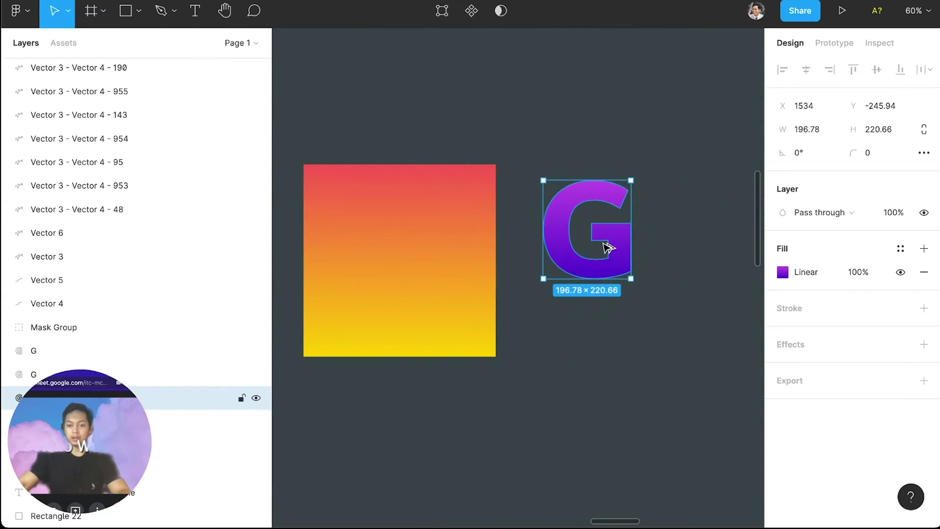
{"action": "left_click", "coordinate": [686, 264]}
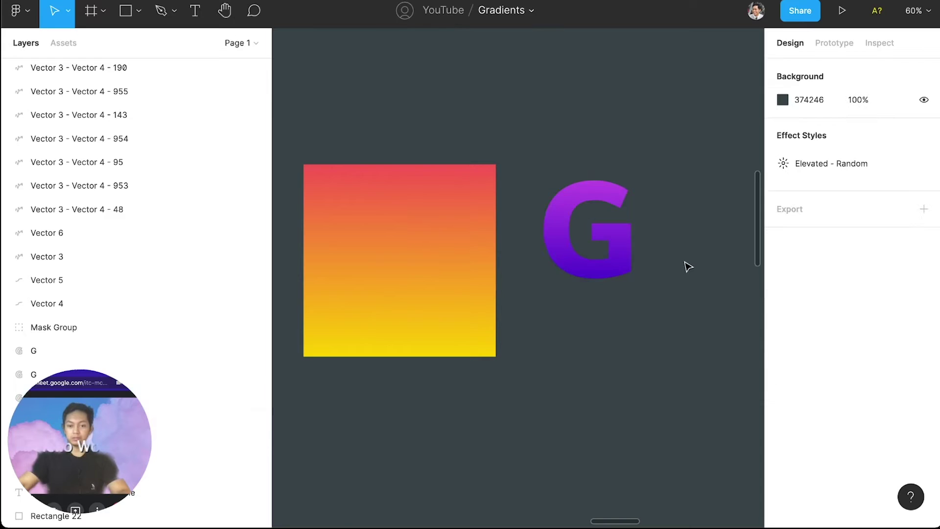
Remove the moved G's purple gradient fill and give it a new linear gradient fill
{"action": "left_click", "coordinate": [618, 265]}
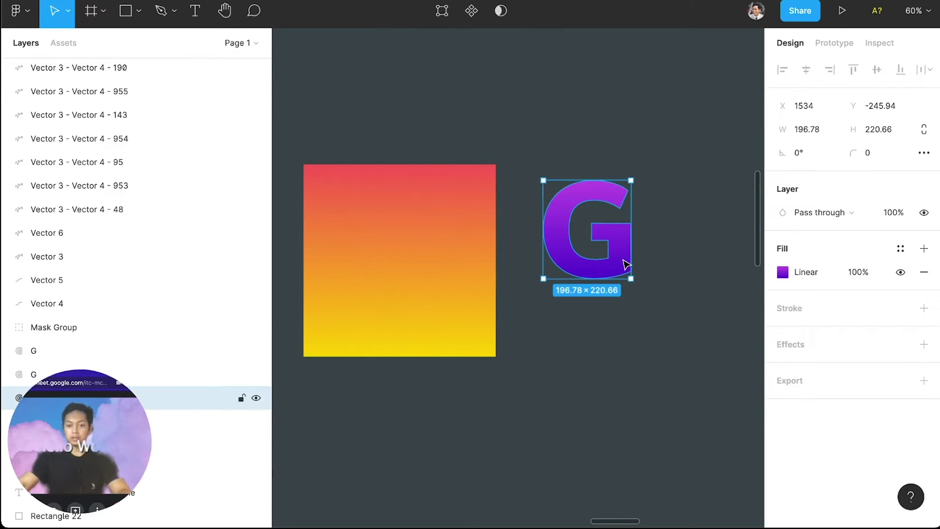
{"action": "left_click", "coordinate": [783, 274]}
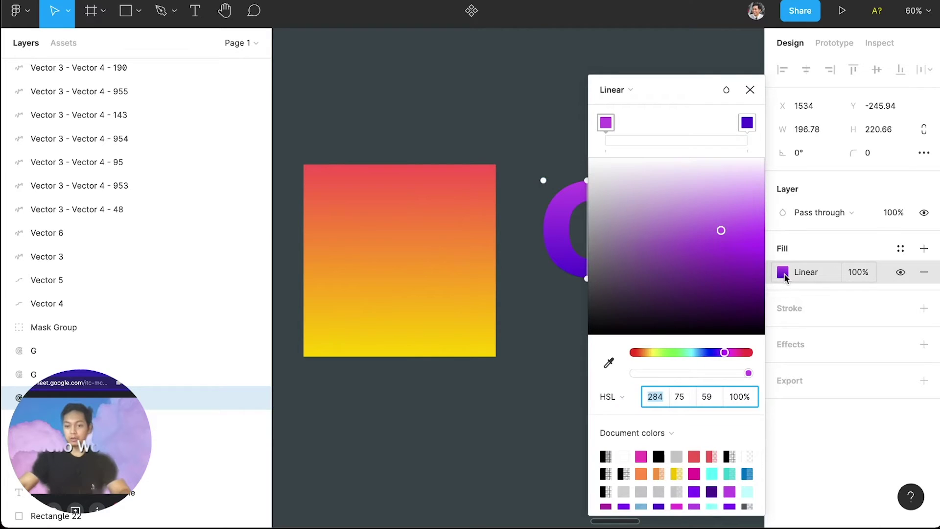
{"action": "left_click", "coordinate": [922, 273]}
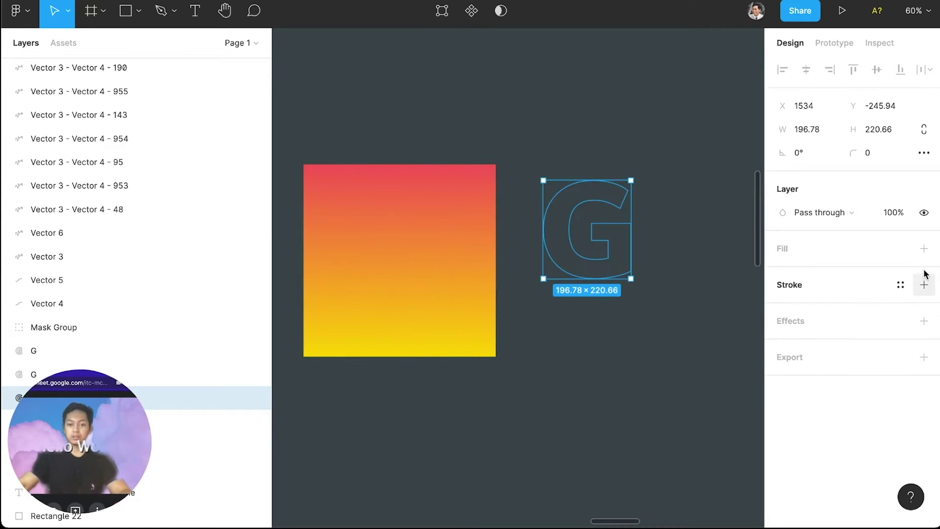
{"action": "left_click", "coordinate": [924, 250]}
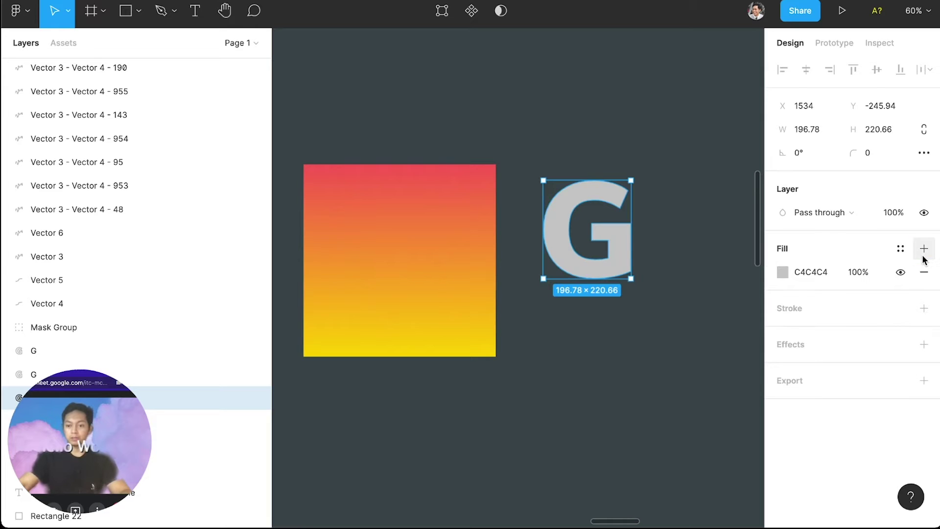
{"action": "left_click", "coordinate": [783, 272]}
{"action": "left_click", "coordinate": [620, 146]}
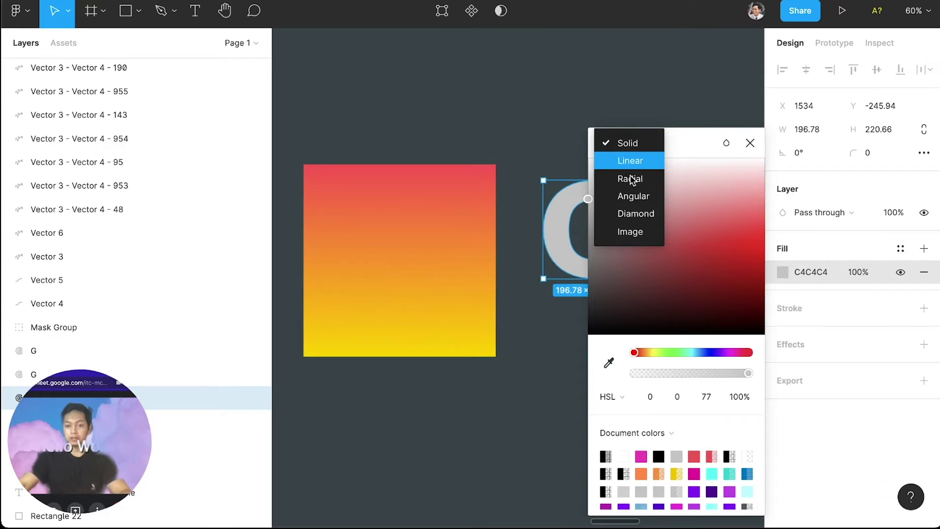
{"action": "left_click", "coordinate": [630, 163]}
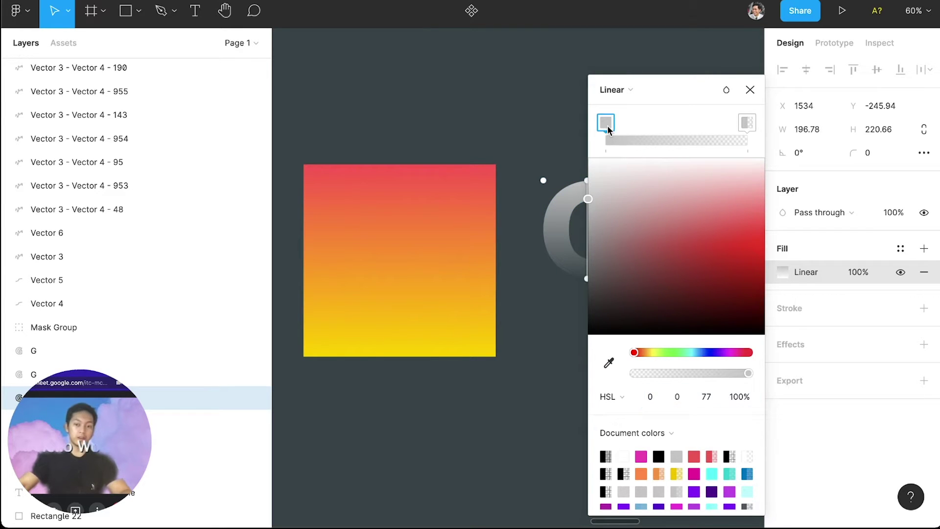
Colour the G's linear gradient from red, HSL 0, 100, 57, to orange, HSL 40, 100, 46, with both stops at 100% opacity
{"action": "left_click", "coordinate": [761, 248]}
{"action": "left_click_drag", "start_coordinate": [761, 250], "coordinate": [764, 234]}
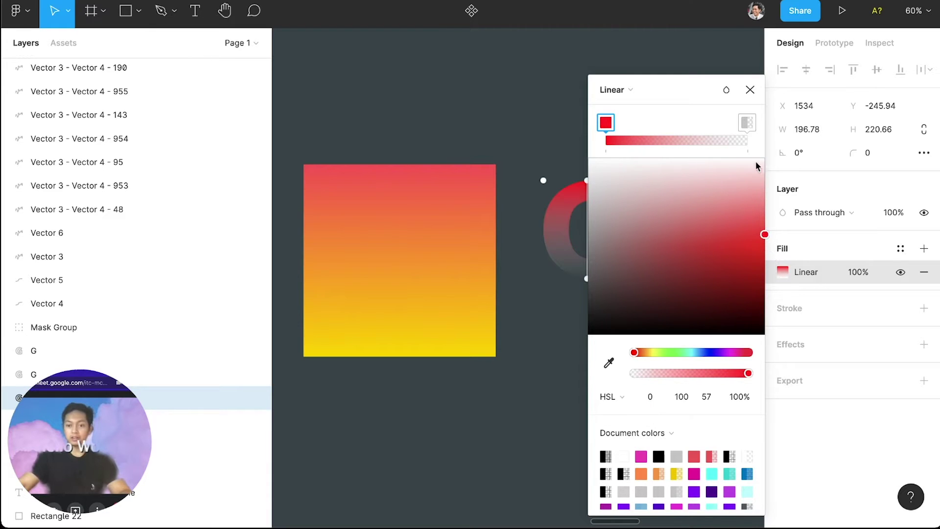
{"action": "left_click", "coordinate": [748, 125]}
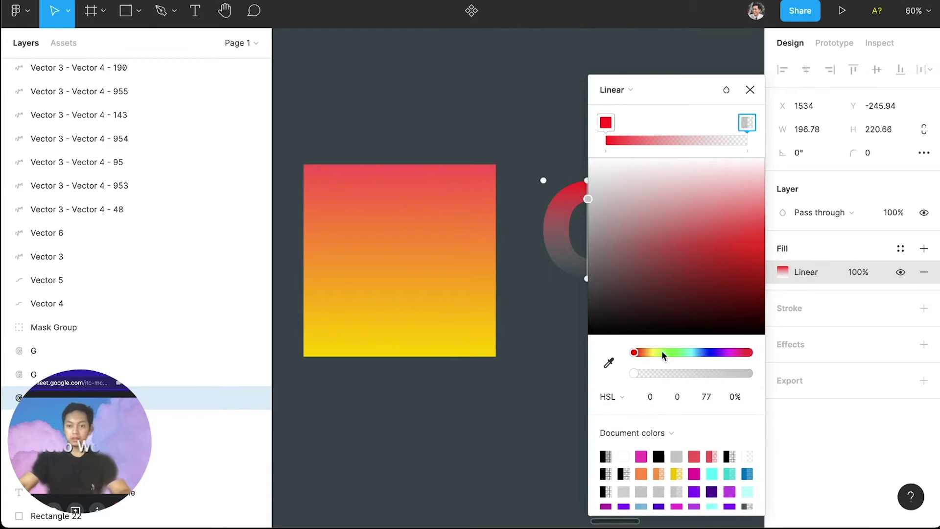
{"action": "left_click_drag", "start_coordinate": [652, 354], "coordinate": [646, 352]}
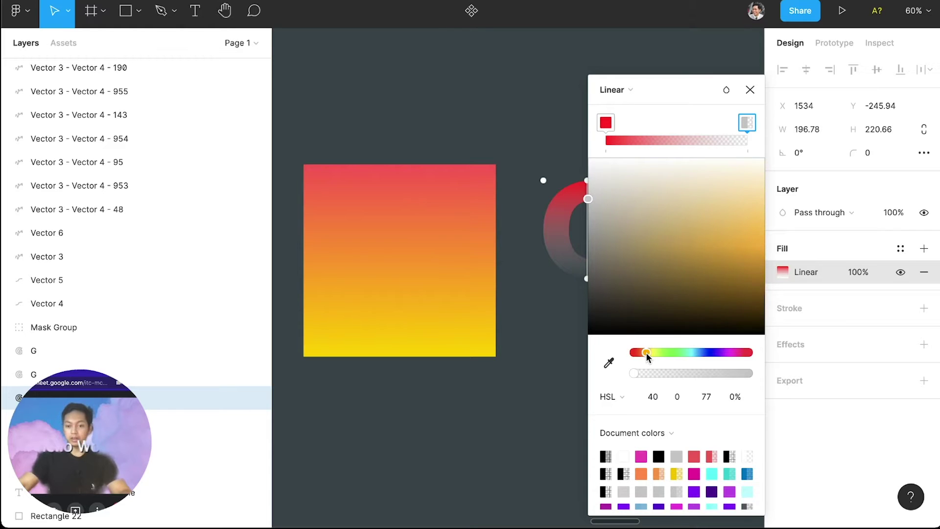
{"action": "left_click", "coordinate": [759, 253]}
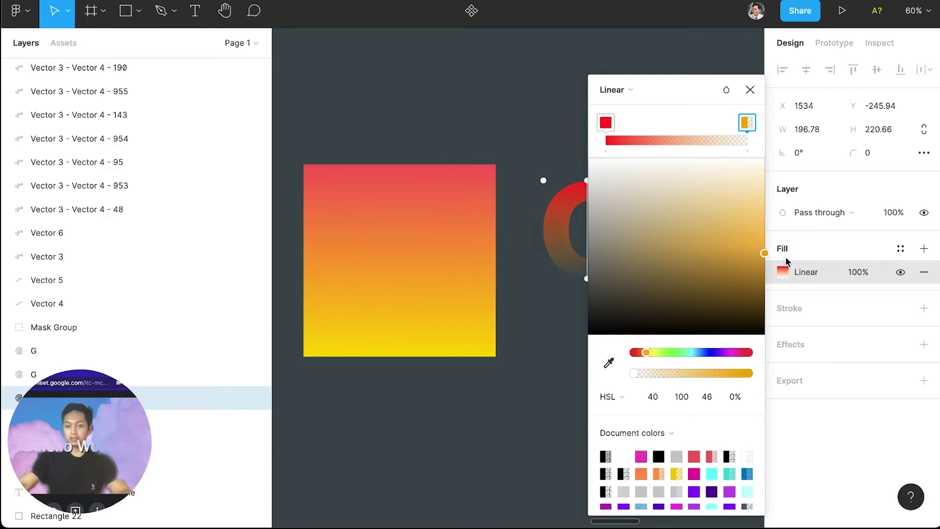
{"action": "left_click_drag", "start_coordinate": [633, 374], "coordinate": [641, 373]}
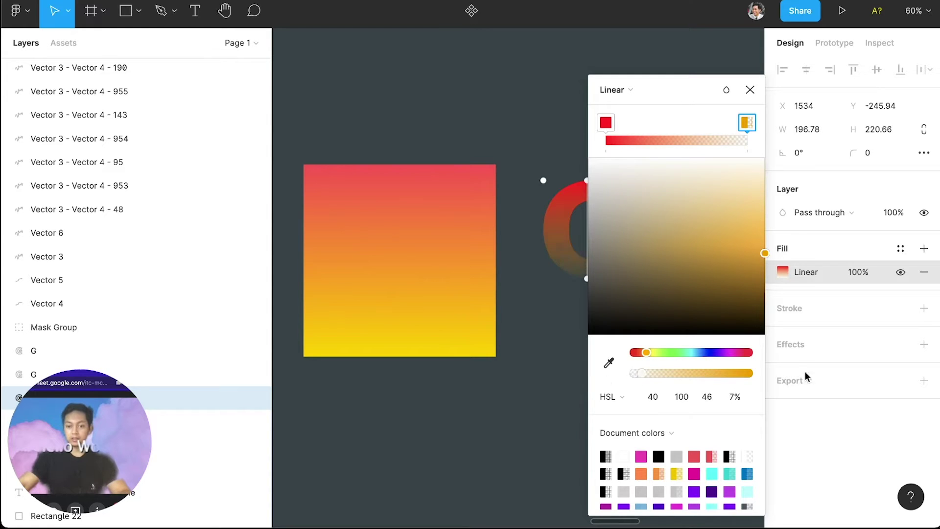
{"action": "left_click_drag", "start_coordinate": [806, 375], "coordinate": [841, 377]}
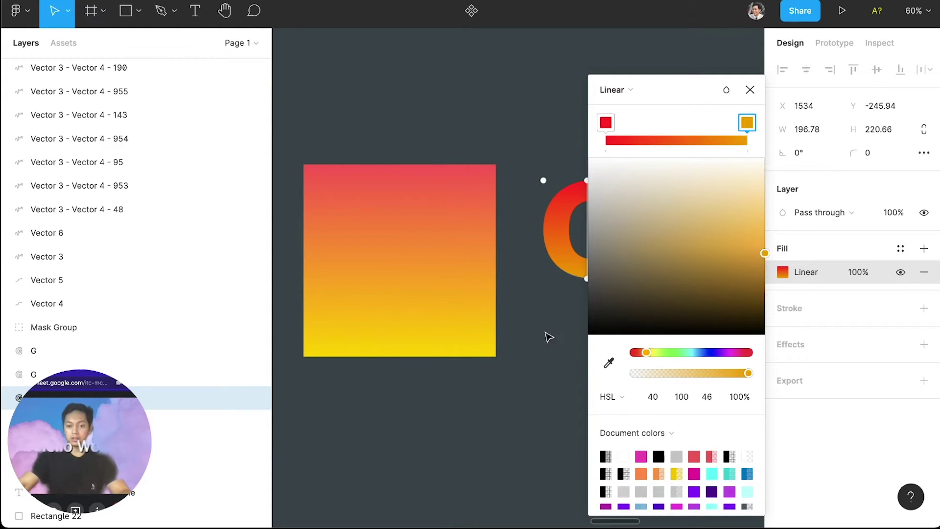
{"action": "scroll", "coordinate": [548, 337], "scroll_direction": "right", "scroll_amount": 4}
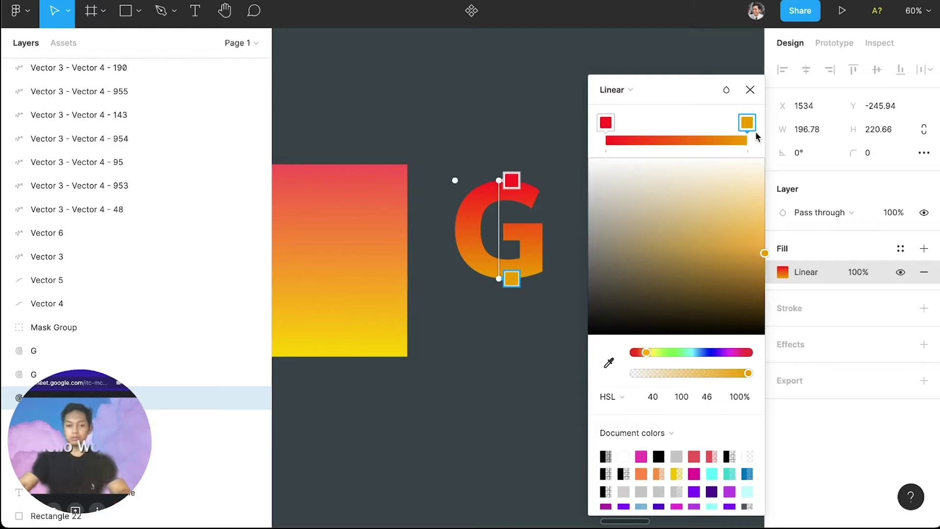
{"action": "left_click", "coordinate": [750, 90]}
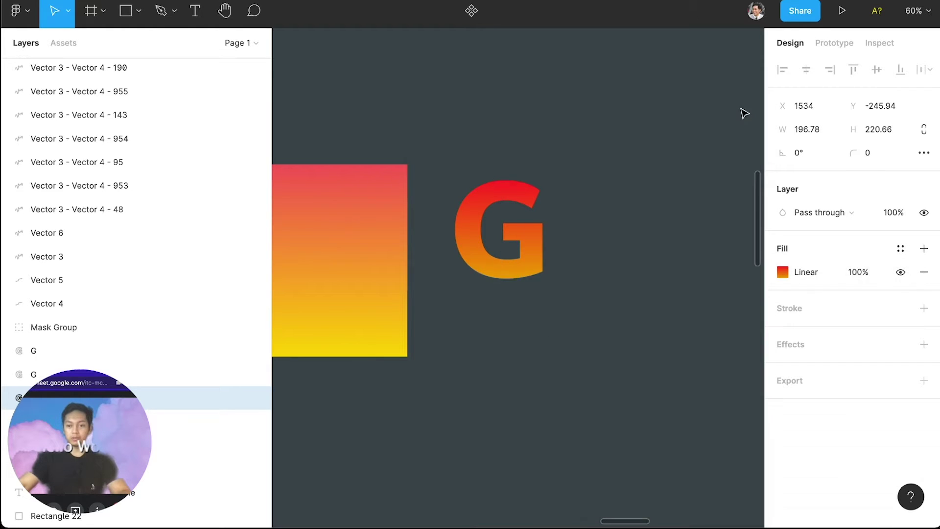
{"action": "left_click", "coordinate": [631, 300]}
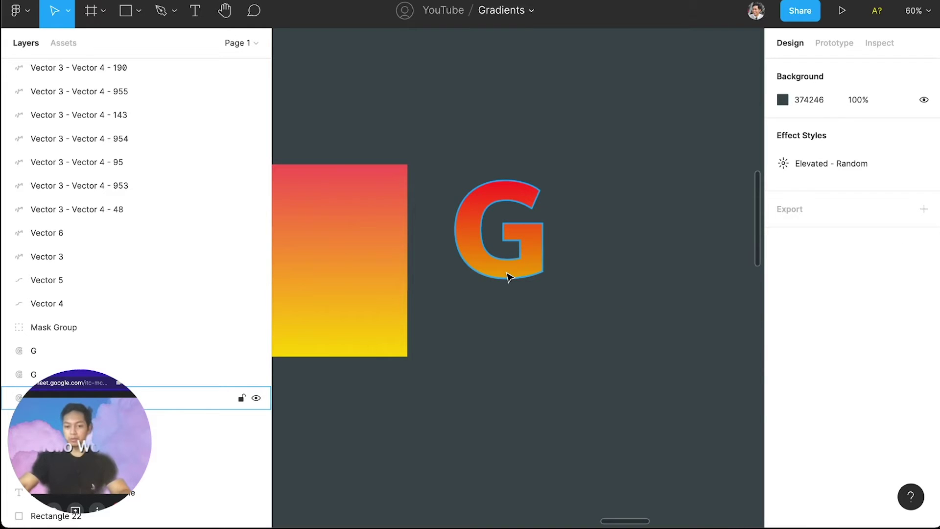
Duplicate the red-orange G to X 1820, keeping its Y position, and change the copy's fill to a radial gradient
{"action": "left_click", "coordinate": [486, 268]}
{"action": "left_click_drag", "start_coordinate": [486, 267], "coordinate": [612, 251]}
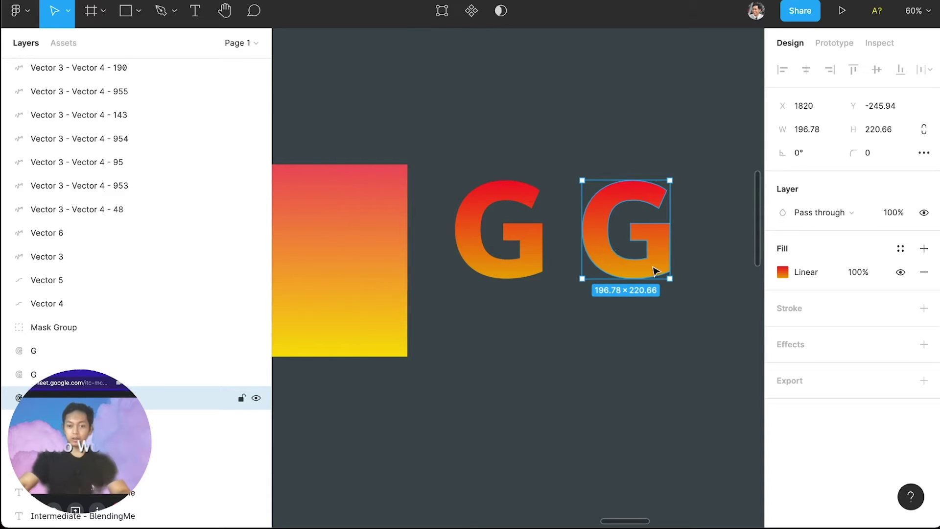
{"action": "left_click", "coordinate": [783, 272]}
{"action": "left_click", "coordinate": [626, 93]}
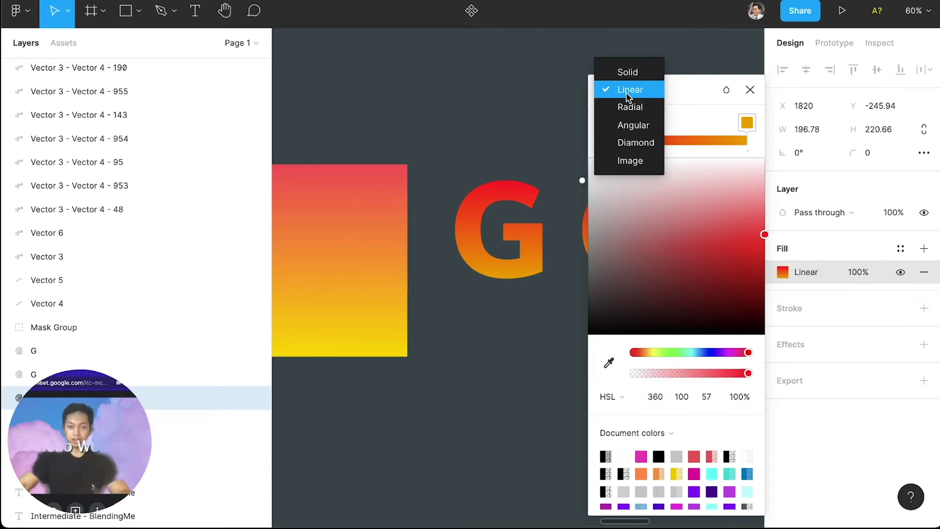
{"action": "left_click", "coordinate": [632, 107]}
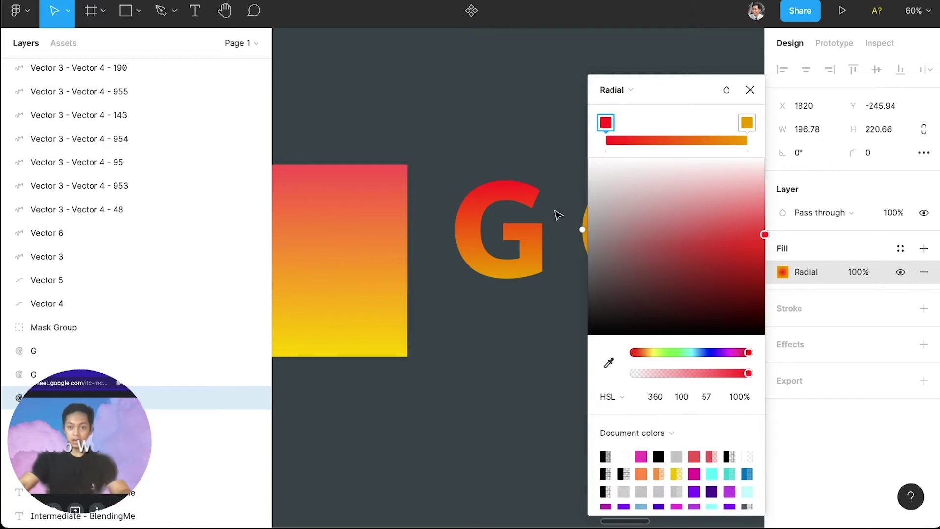
{"action": "scroll", "coordinate": [502, 250], "scroll_direction": "right", "scroll_amount": 5}
Swap the radial gradient's stops so orange is at the centre and red is at the outer end
{"action": "left_click", "coordinate": [521, 278]}
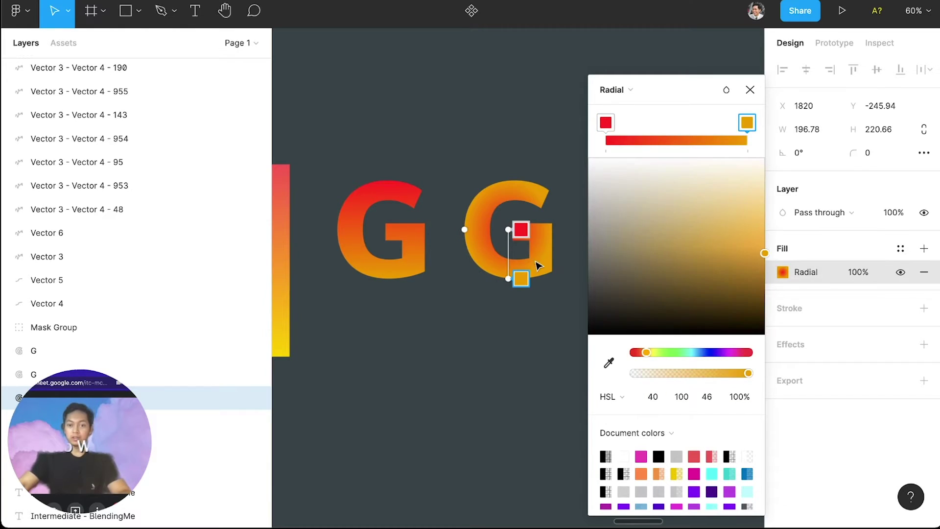
{"action": "left_click_drag", "start_coordinate": [606, 122], "coordinate": [570, 137]}
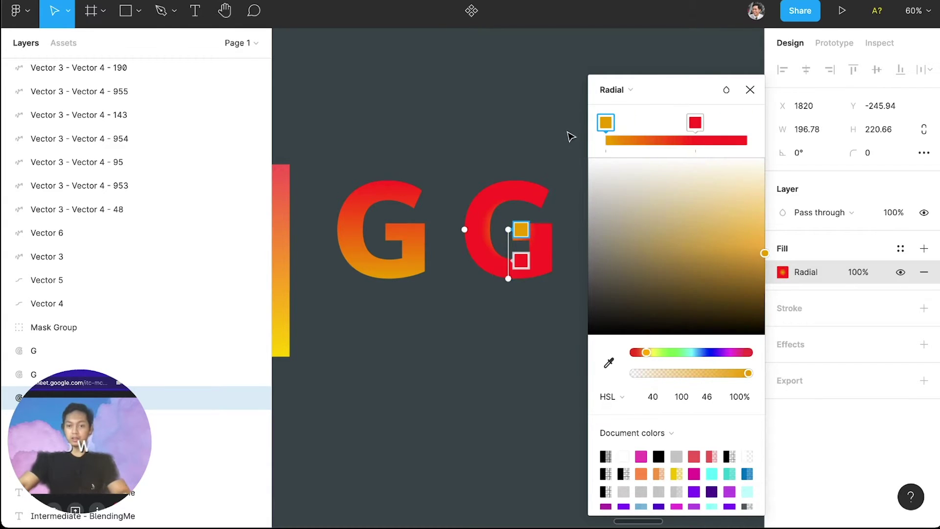
{"action": "left_click_drag", "start_coordinate": [694, 123], "coordinate": [768, 125]}
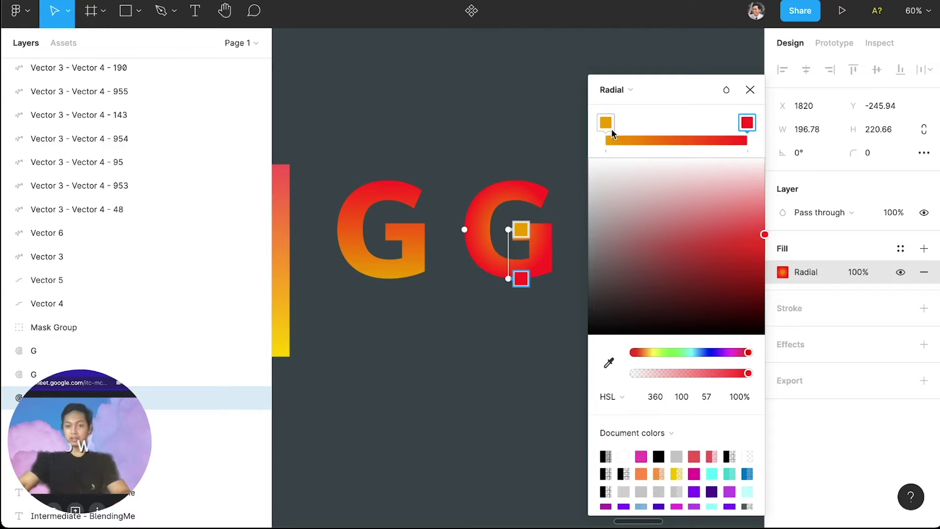
Shift the orange stop to just past the gradient's midpoint and extend the radial gradient's end slightly below the G
{"action": "left_click_drag", "start_coordinate": [607, 125], "coordinate": [684, 126]}
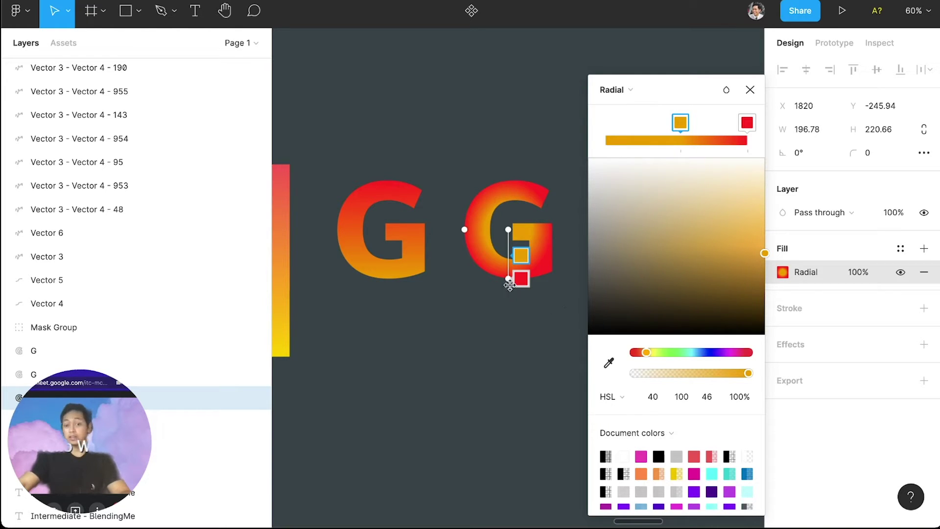
{"action": "left_click_drag", "start_coordinate": [509, 285], "coordinate": [508, 291]}
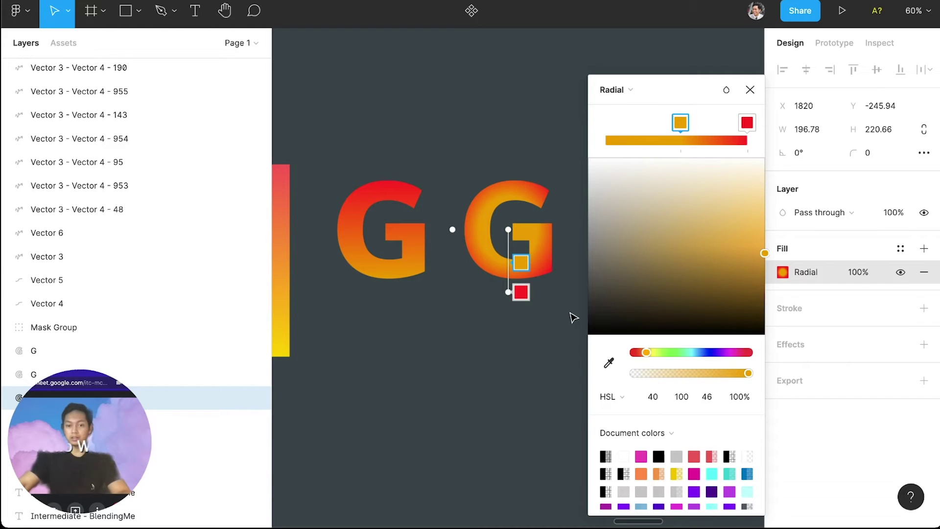
{"action": "scroll", "coordinate": [512, 314], "scroll_direction": "right", "scroll_amount": 5}
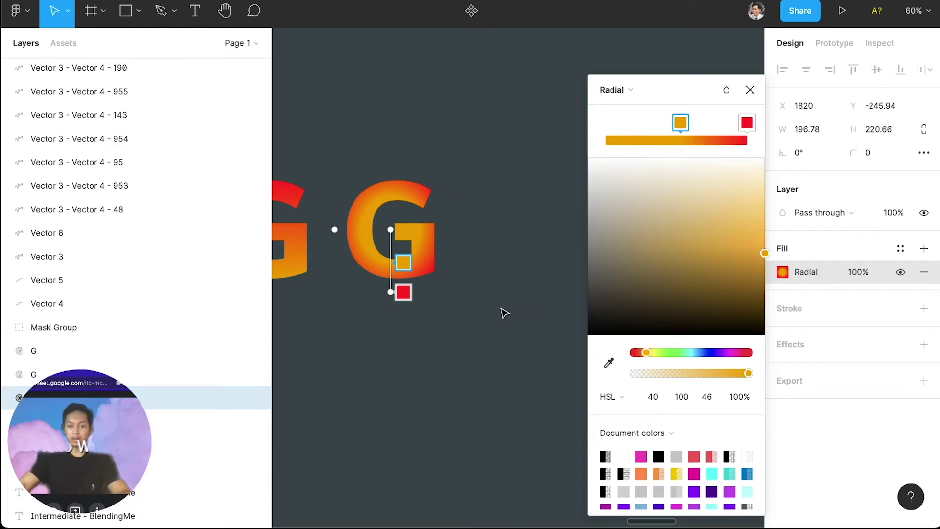
{"action": "scroll", "coordinate": [504, 312], "scroll_direction": "left", "scroll_amount": 10}
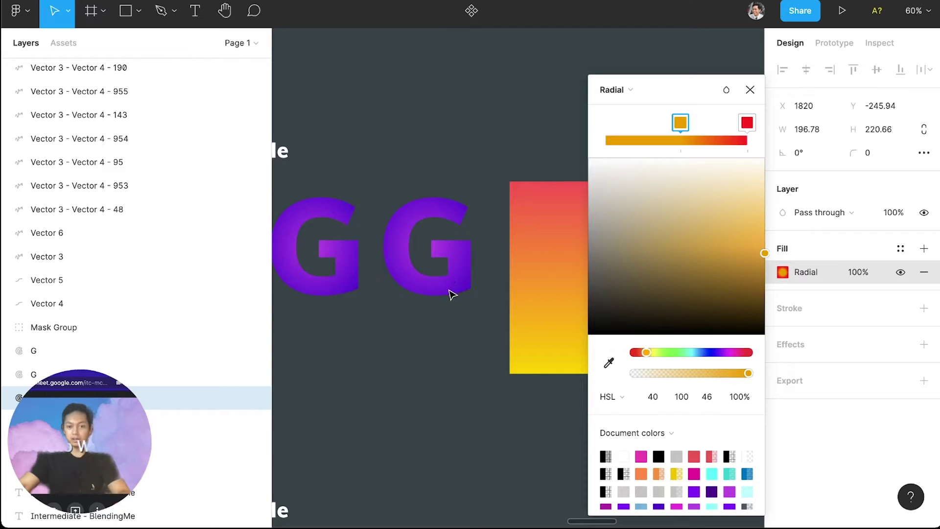
{"action": "scroll", "coordinate": [474, 331], "scroll_direction": "right", "scroll_amount": 7}
{"action": "scroll", "coordinate": [474, 334], "scroll_direction": "right", "scroll_amount": 4}
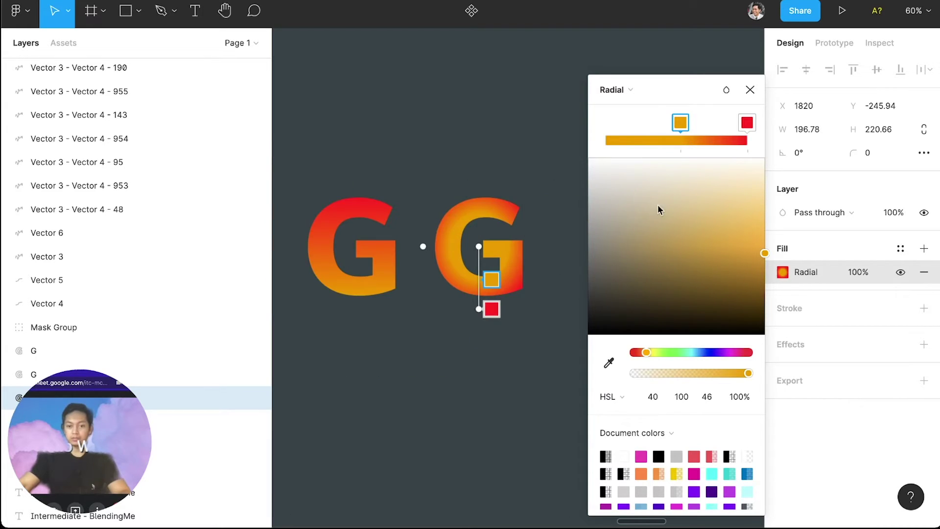
{"action": "left_click", "coordinate": [750, 90]}
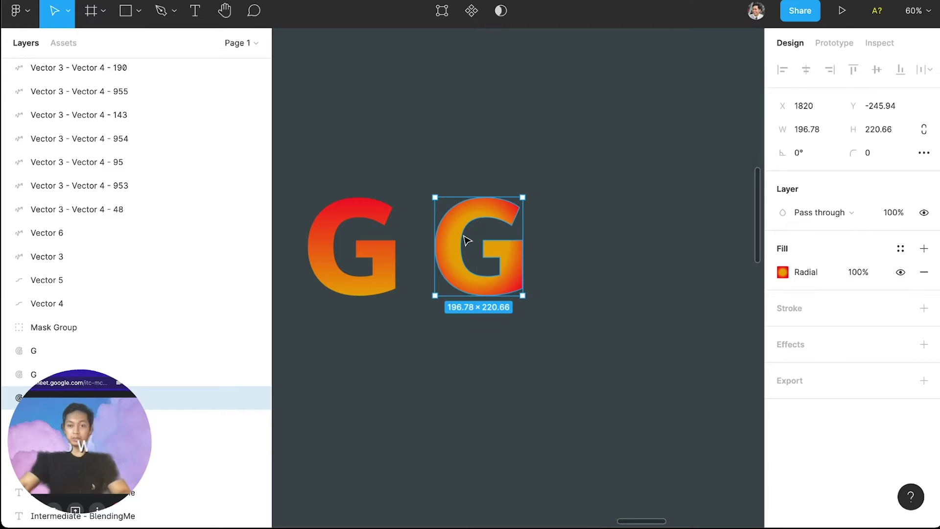
Examine the Intermediate - BlendingMe examples: the blended G, the pink spheres and the wavy line artwork with its Vector 5 line
{"action": "scroll", "coordinate": [549, 382], "scroll_direction": "down", "scroll_amount": 3}
{"action": "scroll", "coordinate": [550, 379], "scroll_direction": "down", "scroll_amount": 2}
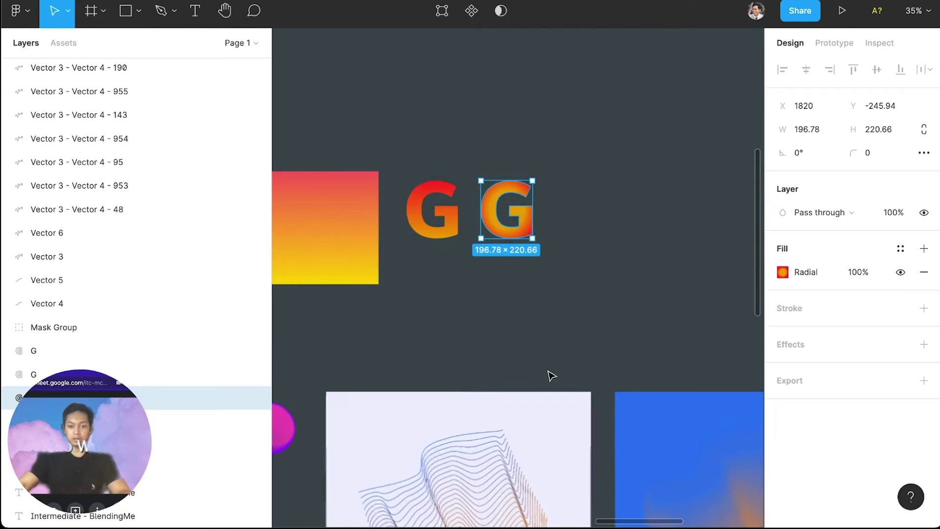
{"action": "scroll", "coordinate": [525, 327], "scroll_direction": "left", "scroll_amount": 5}
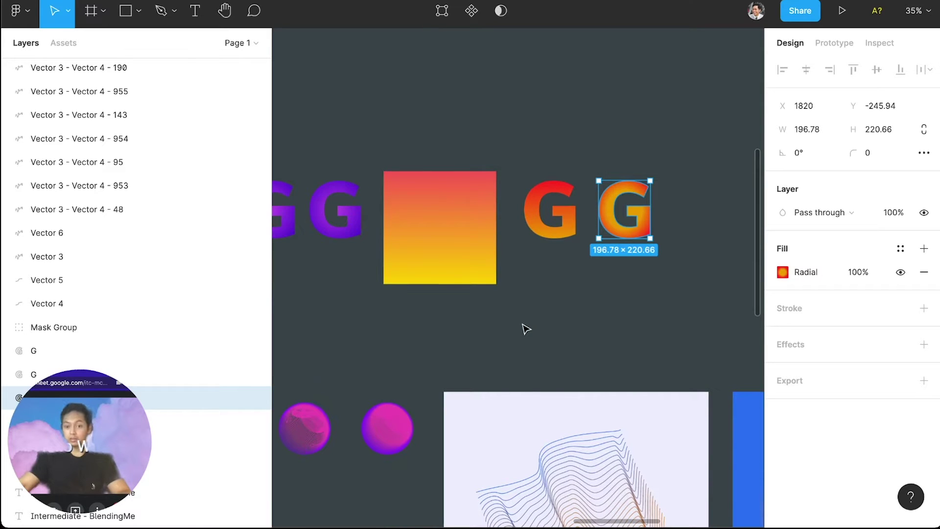
{"action": "scroll", "coordinate": [525, 329], "scroll_direction": "left", "scroll_amount": 10}
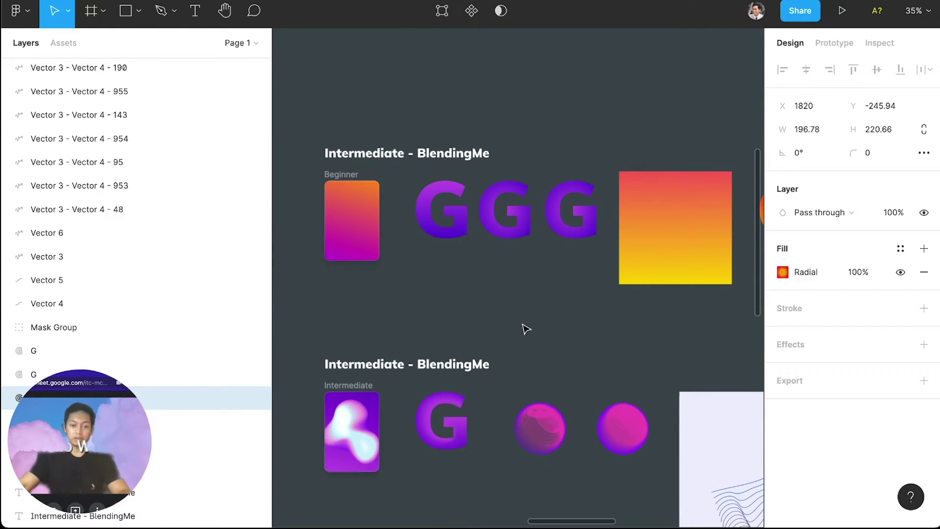
{"action": "scroll", "coordinate": [483, 375], "scroll_direction": "down", "scroll_amount": 5}
{"action": "scroll", "coordinate": [417, 322], "scroll_direction": "up", "scroll_amount": 2, "text": "ctrl"}
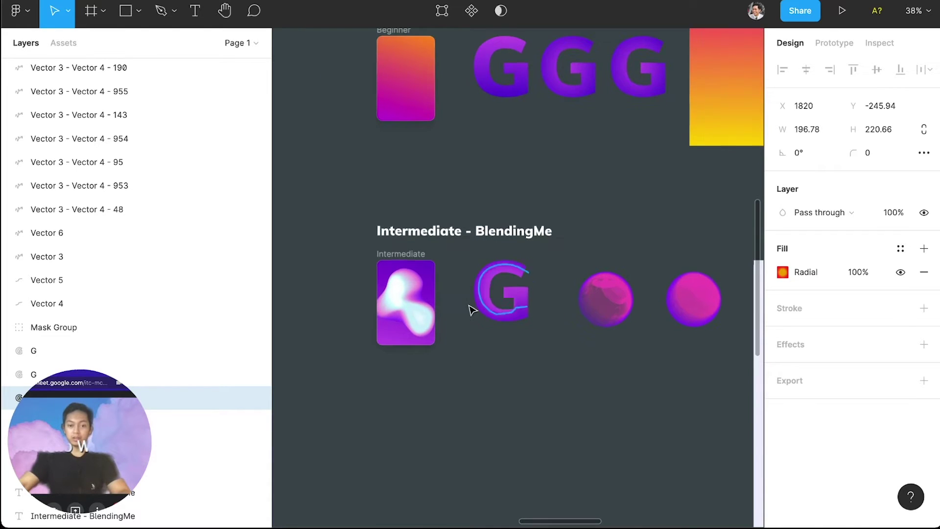
{"action": "scroll", "coordinate": [471, 309], "scroll_direction": "up", "scroll_amount": 3, "text": "ctrl"}
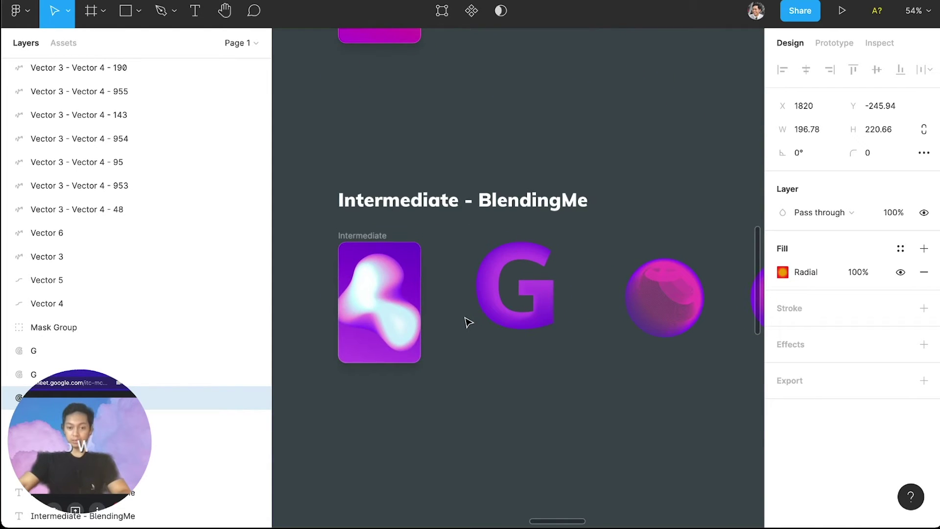
{"action": "scroll", "coordinate": [468, 321], "scroll_direction": "down", "scroll_amount": 5}
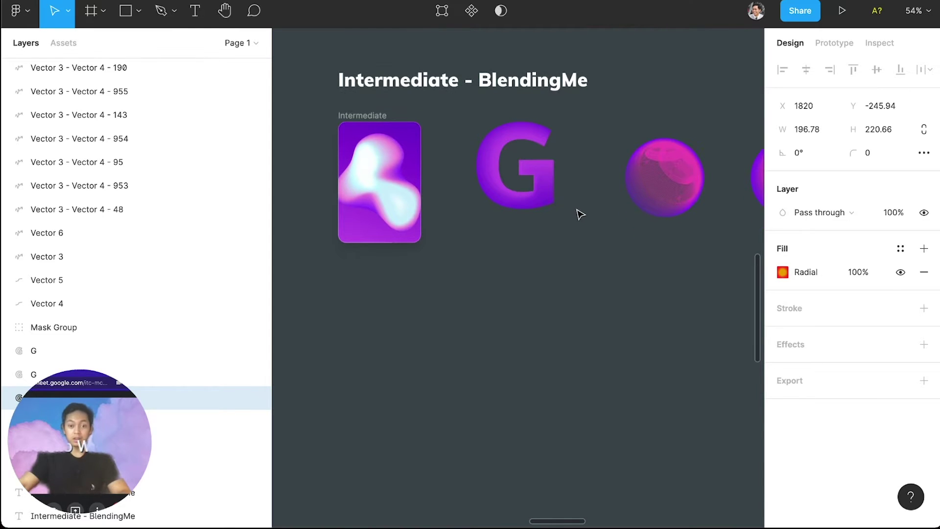
{"action": "scroll", "coordinate": [569, 215], "scroll_direction": "right", "scroll_amount": 8}
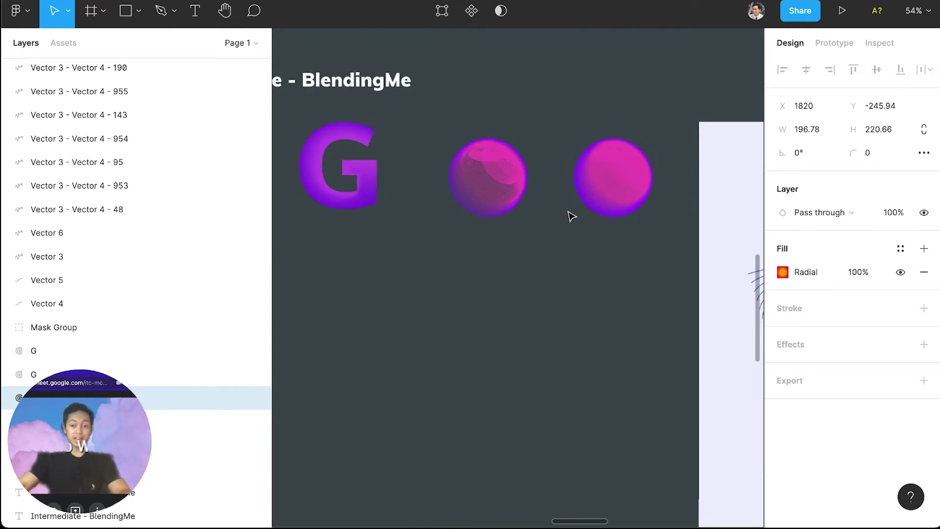
{"action": "scroll", "coordinate": [569, 216], "scroll_direction": "right", "scroll_amount": 6}
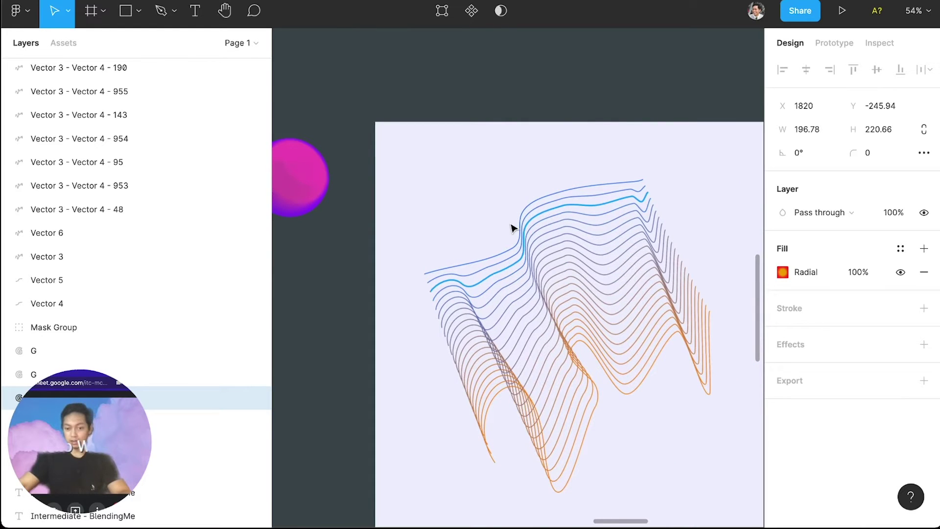
{"action": "left_click", "coordinate": [512, 252]}
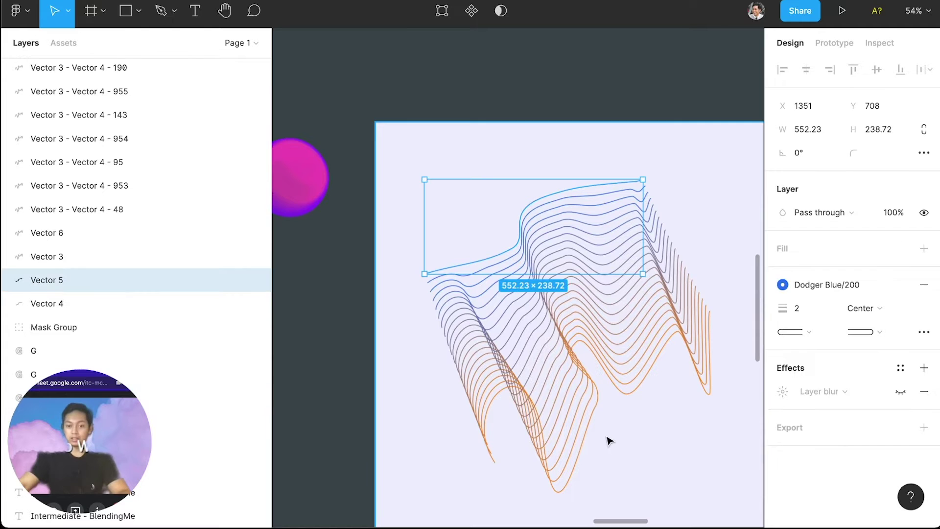
{"action": "scroll", "coordinate": [588, 381], "scroll_direction": "right", "scroll_amount": 5}
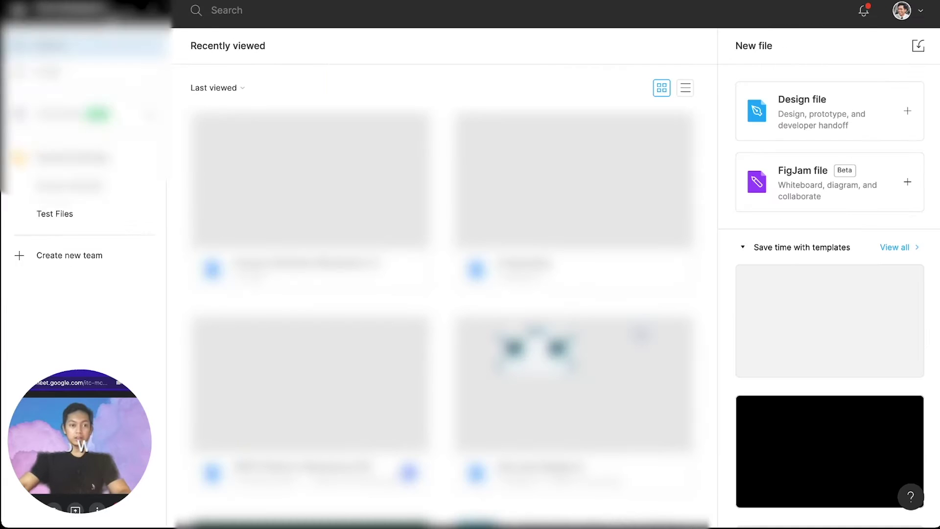
Search the Figma Community for "blendingme" and open the BlendingMe plugin's page
{"action": "left_click", "coordinate": [113, 19]}
{"action": "mouse_move", "coordinate": [107, 188]}
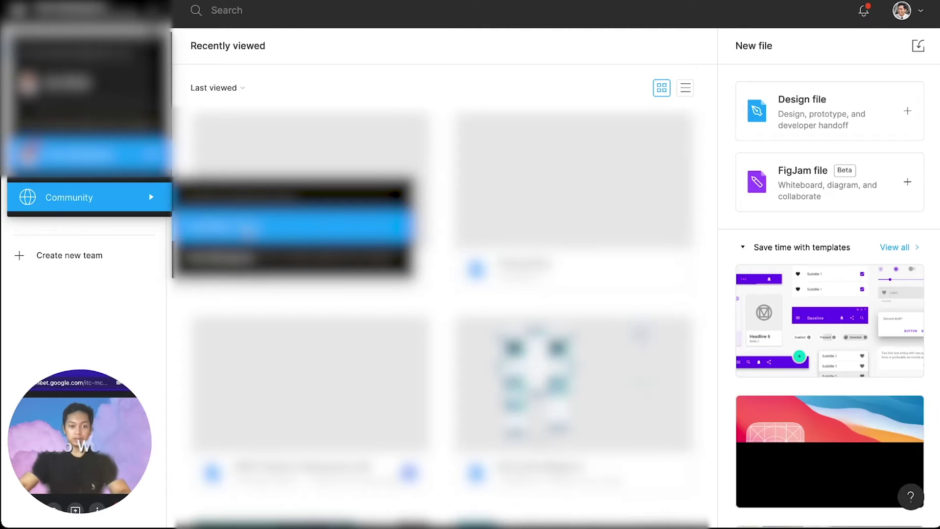
{"action": "left_click", "coordinate": [294, 224]}
{"action": "left_click", "coordinate": [252, 12]}
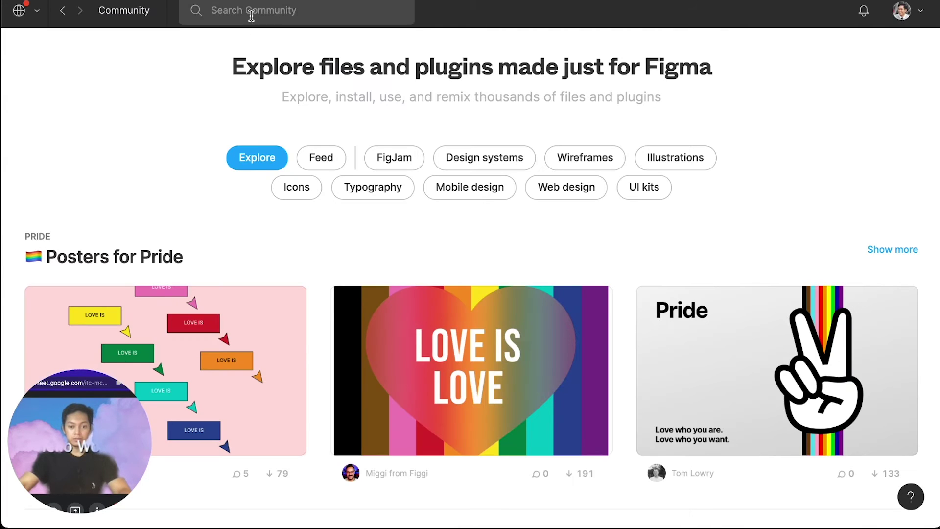
{"action": "type", "text": "blendingme"}
{"action": "key", "text": "Return"}
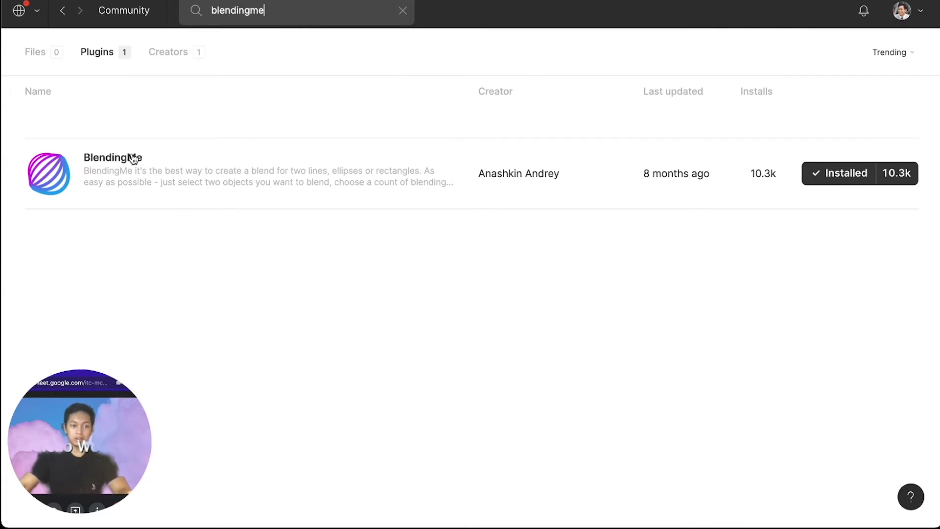
{"action": "left_click", "coordinate": [133, 159]}
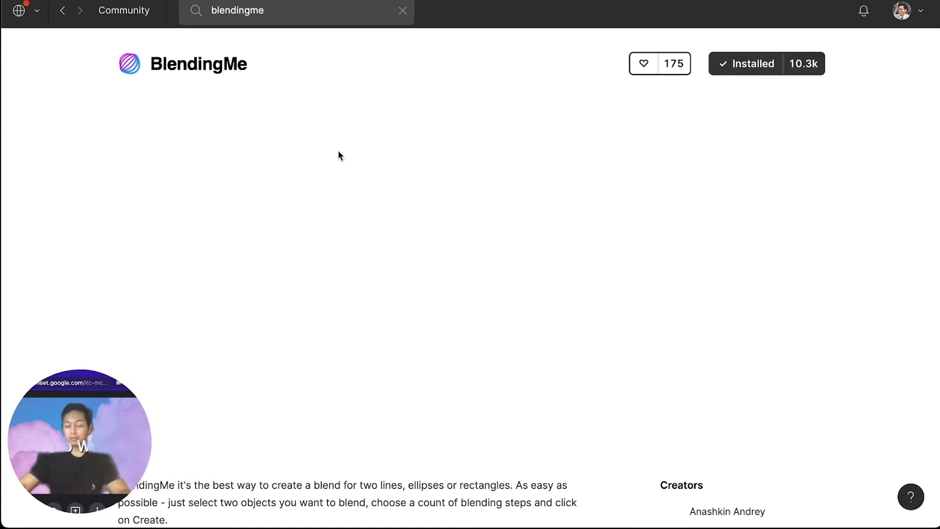
Look over the BlendingMe plugin's cover image and description on its Community page
{"action": "scroll", "coordinate": [402, 249], "scroll_direction": "down", "scroll_amount": 2}
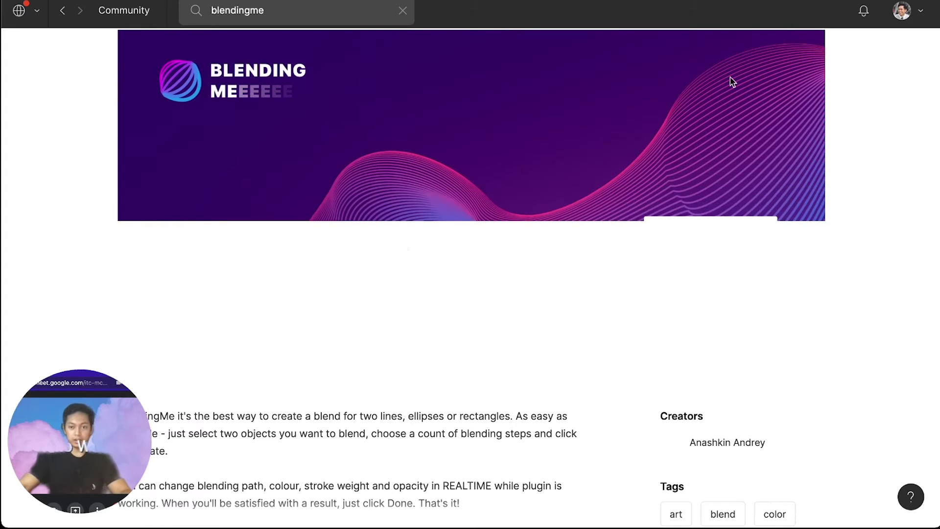
{"action": "scroll", "coordinate": [585, 238], "scroll_direction": "up", "scroll_amount": 2}
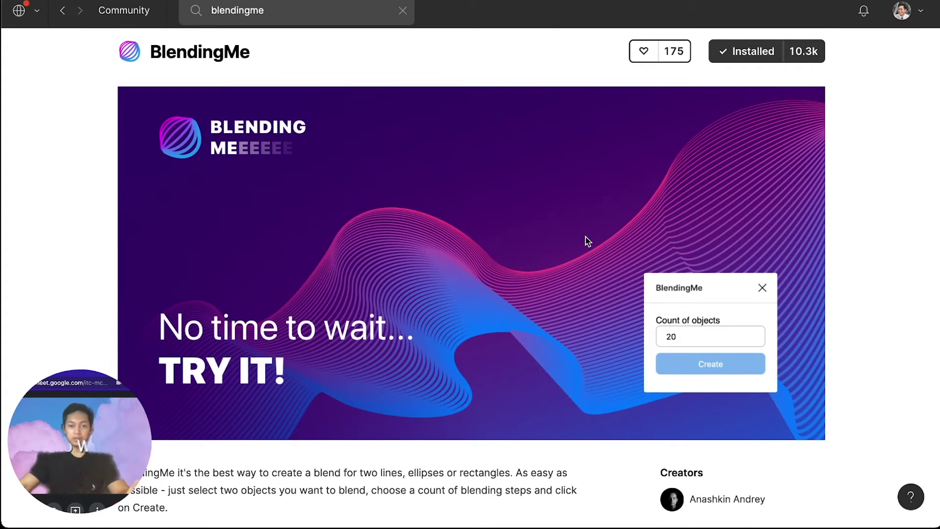
{"action": "left_click", "coordinate": [643, 53]}
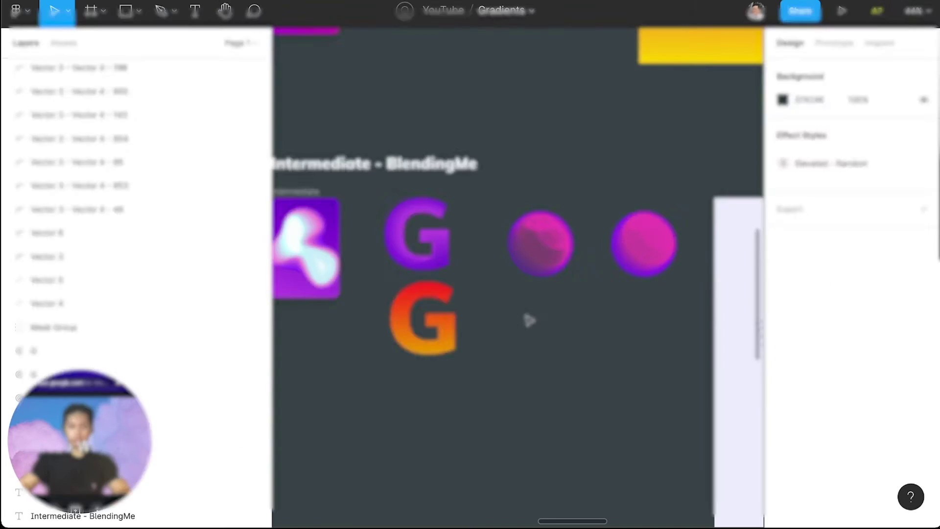
Switch to the Google Meet window and leave the video call
{"action": "key", "text": "ctrl+Up"}
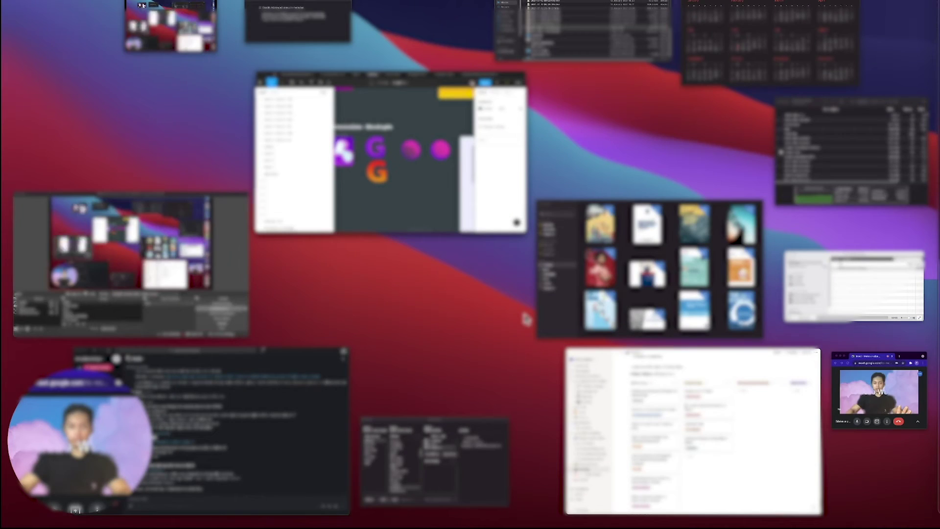
{"action": "left_click", "coordinate": [865, 394]}
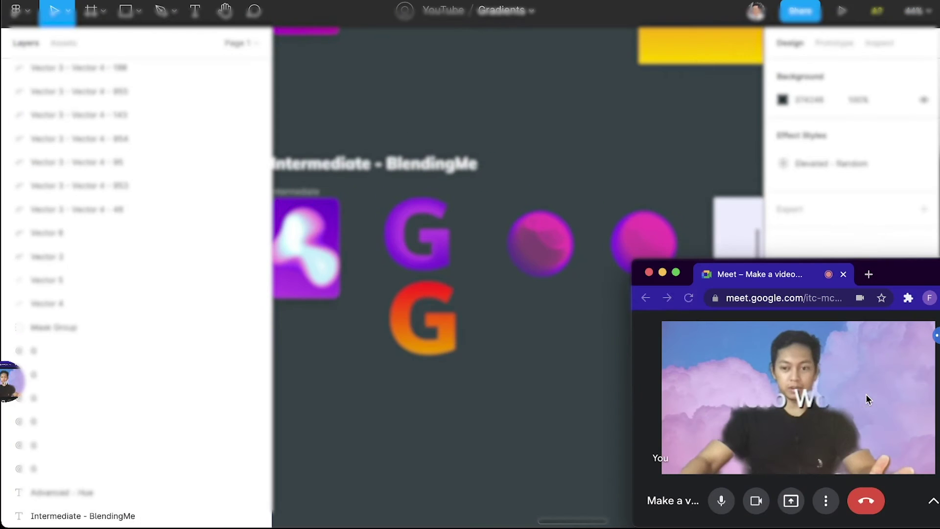
{"action": "left_click", "coordinate": [864, 499]}
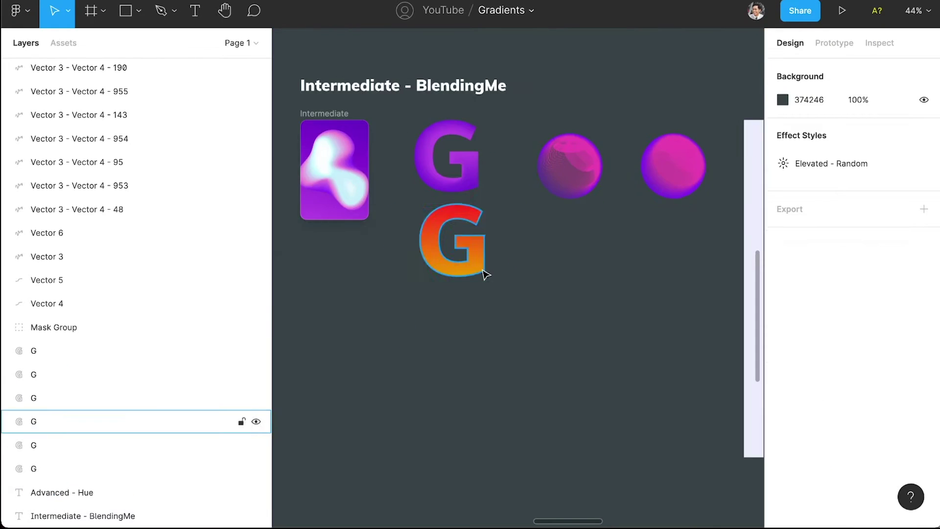
Align the red-orange G beneath the purple G and place a duplicate in the same row at X 671
{"action": "left_click", "coordinate": [482, 273]}
{"action": "left_click_drag", "start_coordinate": [484, 275], "coordinate": [478, 281]}
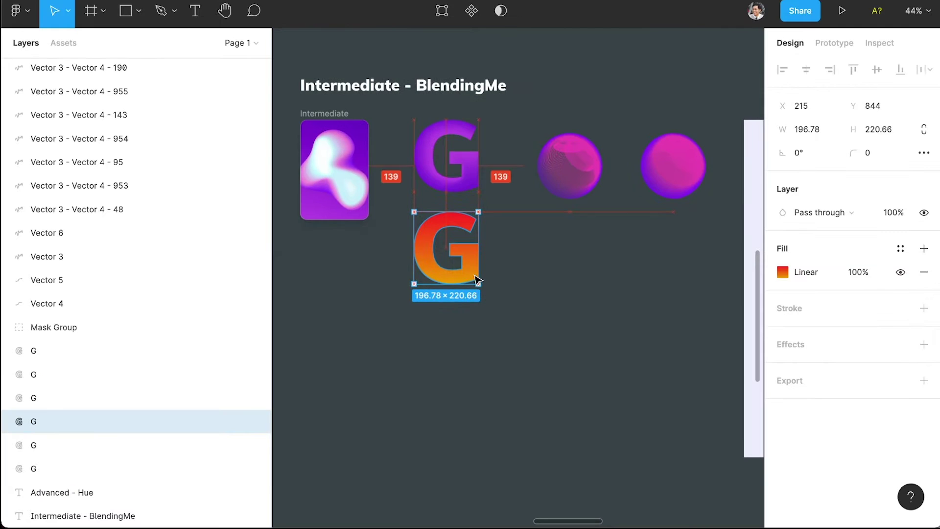
{"action": "left_click", "coordinate": [514, 266]}
{"action": "left_click", "coordinate": [466, 280]}
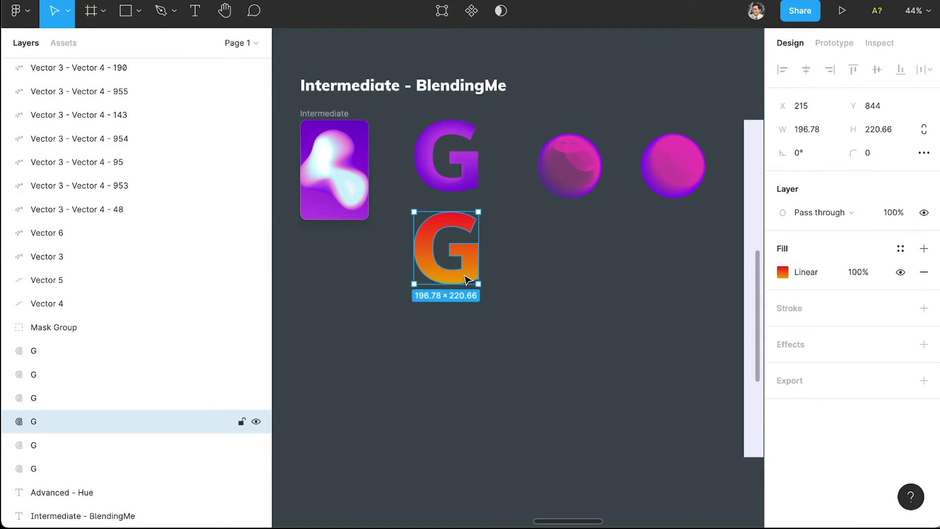
{"action": "left_click_drag", "start_coordinate": [463, 275], "coordinate": [548, 268]}
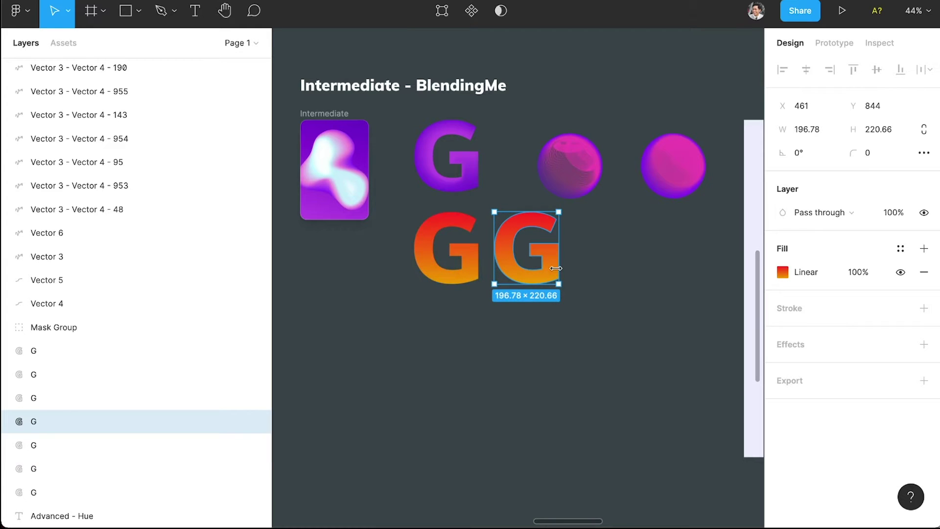
{"action": "left_click_drag", "start_coordinate": [552, 271], "coordinate": [621, 264]}
{"action": "scroll", "coordinate": [469, 277], "scroll_direction": "up", "scroll_amount": 3}
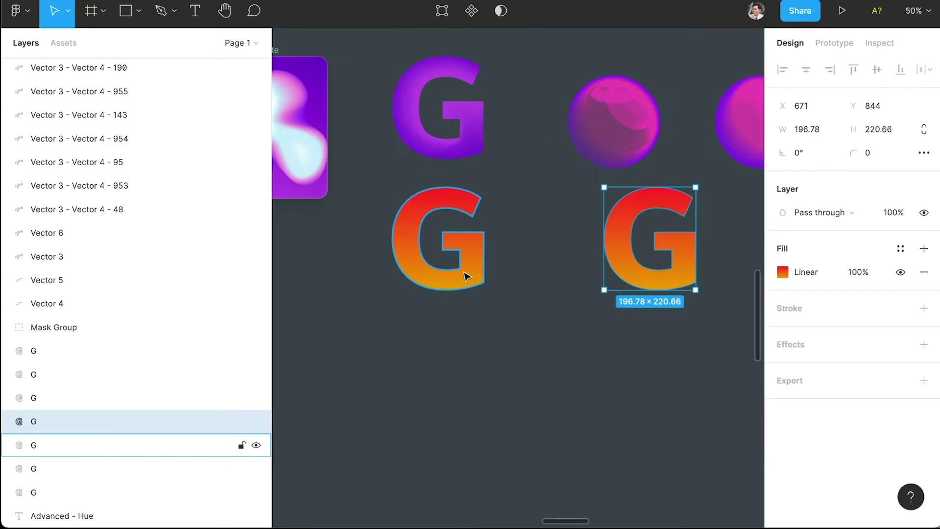
{"action": "left_click", "coordinate": [466, 273]}
{"action": "double_click", "coordinate": [466, 273]}
{"action": "scroll", "coordinate": [490, 269], "scroll_direction": "left", "scroll_amount": 3}
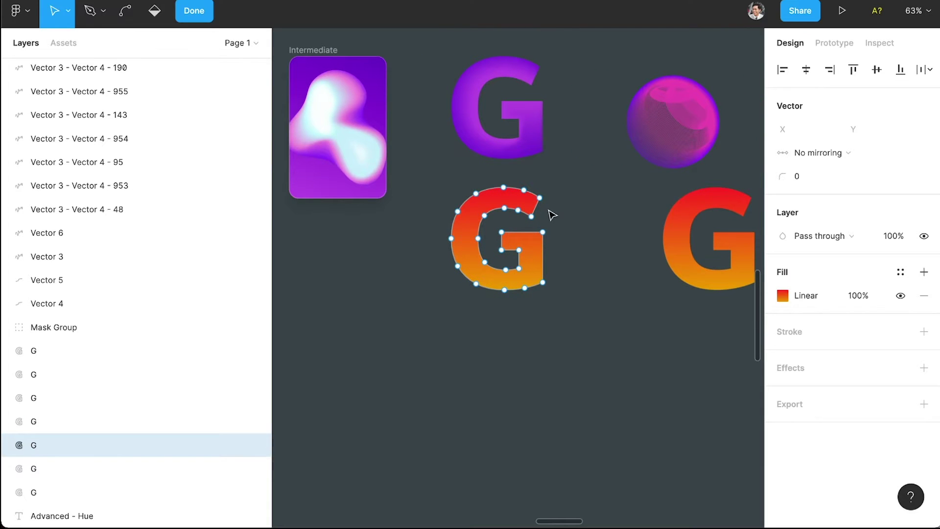
{"action": "key", "text": "Escape"}
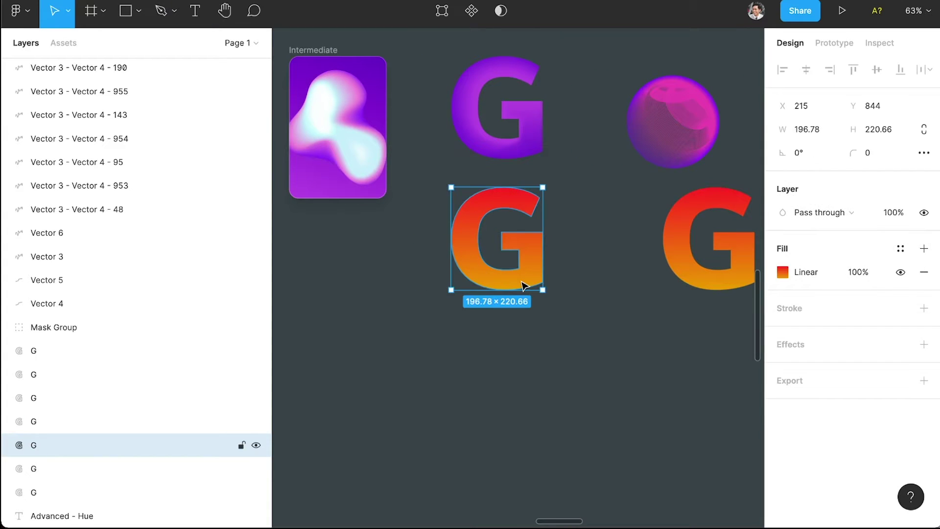
Edit the original red-orange G's vector and cut out the points of its inner contour
{"action": "left_click", "coordinate": [445, 14]}
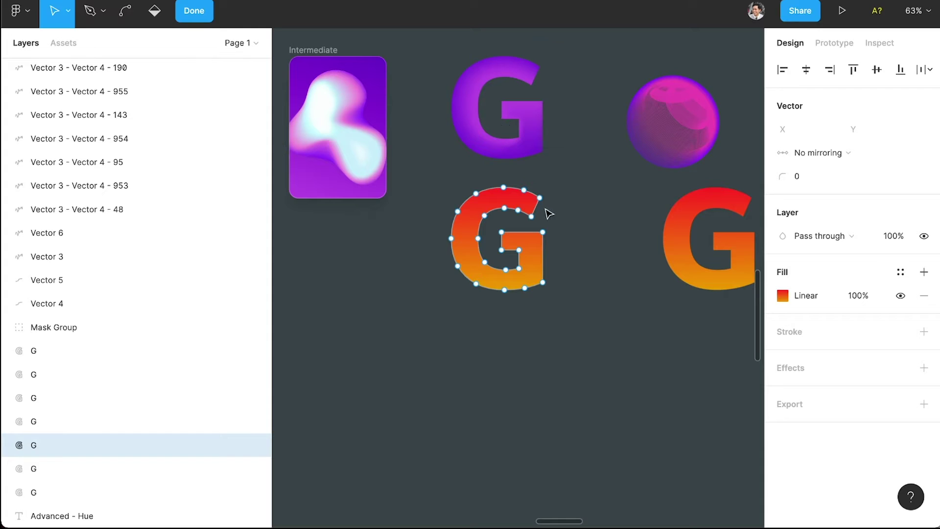
{"action": "left_click_drag", "start_coordinate": [549, 207], "coordinate": [477, 282]}
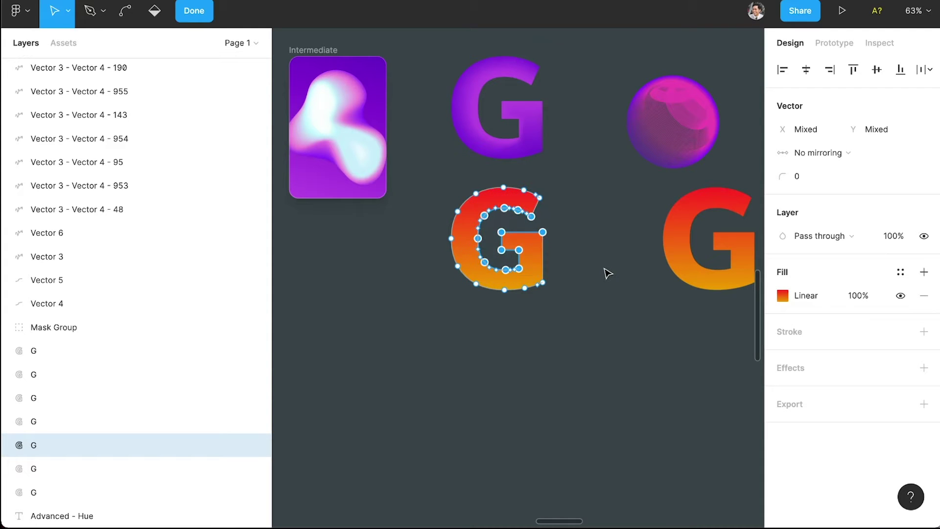
{"action": "key", "text": "ctrl"}
{"action": "key", "text": "super+x"}
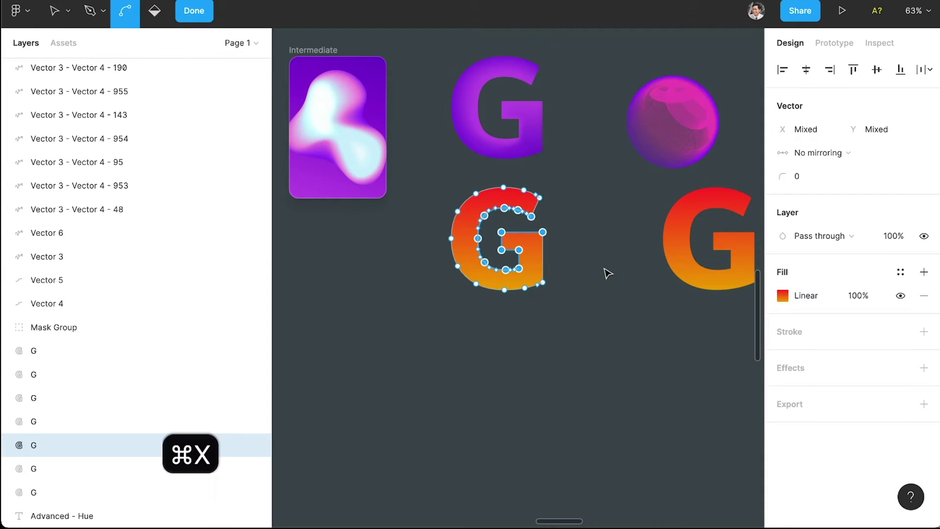
{"action": "key", "text": "Escape"}
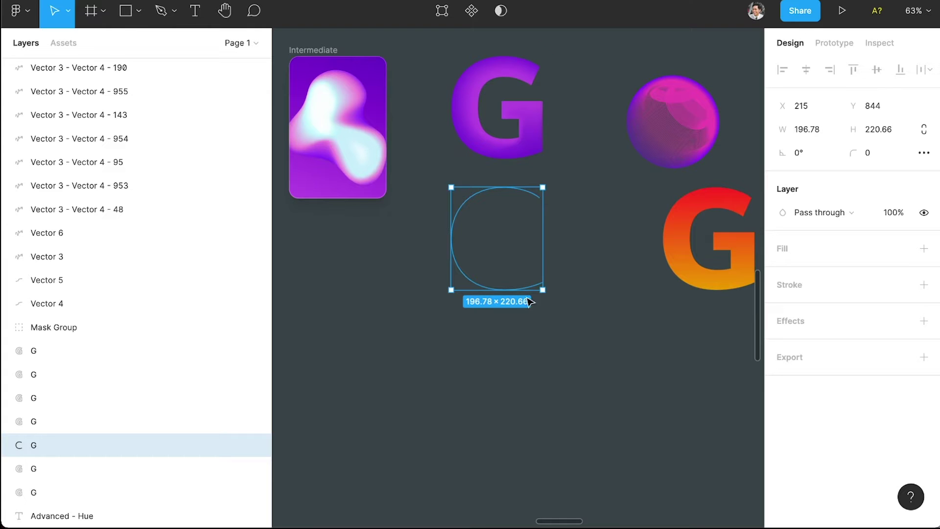
Paste the cut inner contour as a separate vector inside the remaining outer curve
{"action": "left_click", "coordinate": [576, 358]}
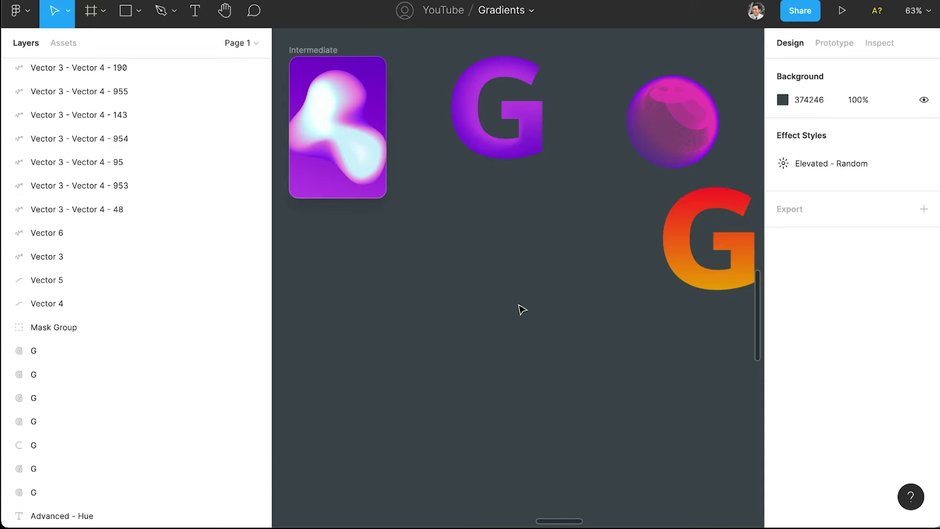
{"action": "left_click_drag", "start_coordinate": [576, 322], "coordinate": [440, 216]}
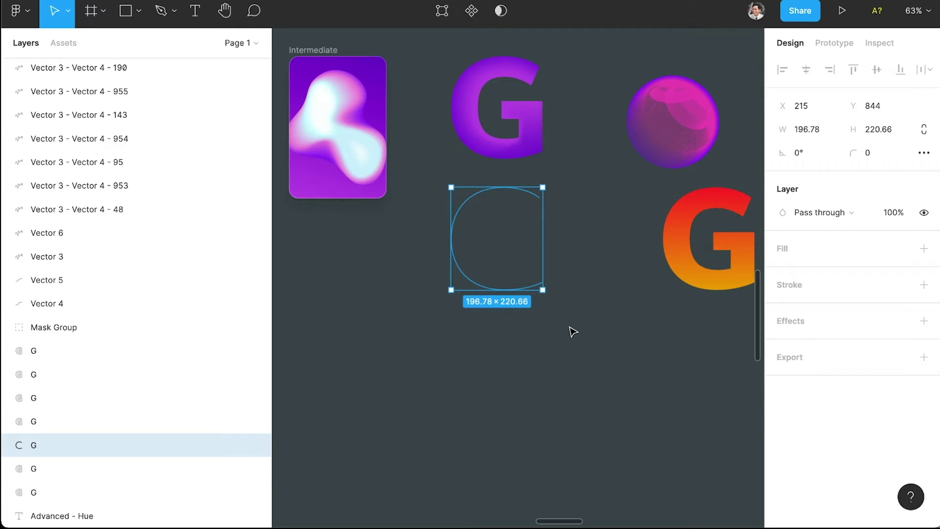
{"action": "left_click", "coordinate": [572, 331]}
{"action": "mouse_move", "coordinate": [548, 322]}
{"action": "left_mouse_down"}
{"action": "mouse_move", "coordinate": [522, 305]}
{"action": "mouse_move", "coordinate": [533, 333]}
{"action": "left_mouse_up"}
{"action": "key", "text": "super+v"}
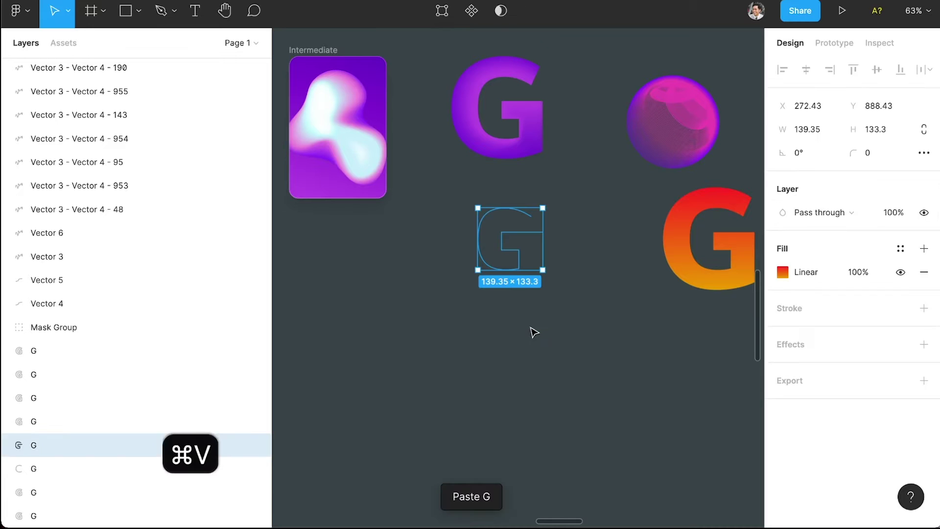
Examine the separated outer and inner G contours by selecting them together
{"action": "left_click_drag", "start_coordinate": [555, 366], "coordinate": [431, 231]}
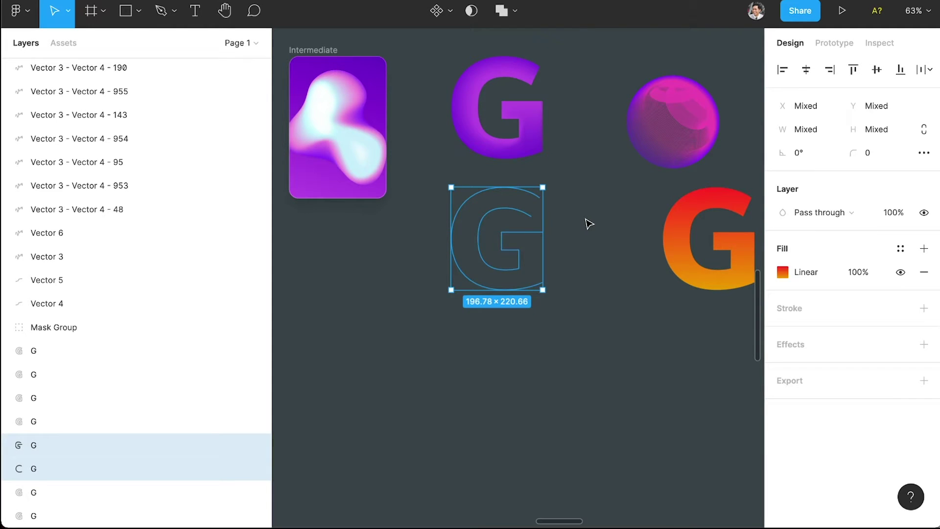
{"action": "left_click", "coordinate": [590, 273]}
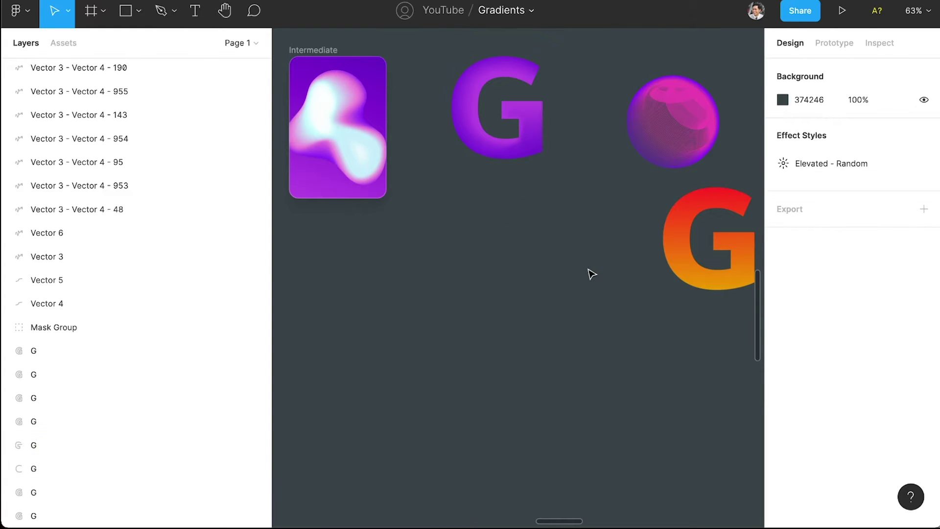
{"action": "left_click_drag", "start_coordinate": [550, 340], "coordinate": [472, 291]}
{"action": "left_click", "coordinate": [593, 246]}
{"action": "left_click_drag", "start_coordinate": [590, 228], "coordinate": [520, 251]}
{"action": "left_click", "coordinate": [587, 265]}
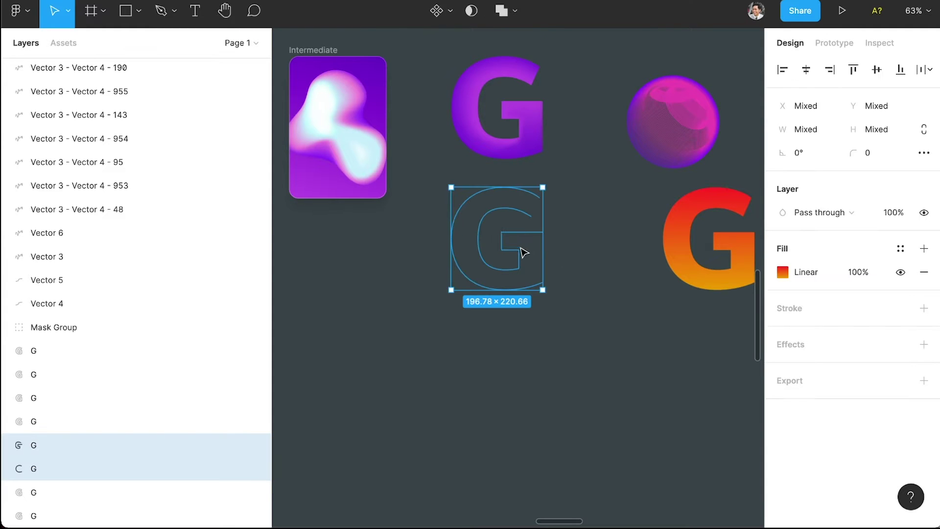
{"action": "left_click", "coordinate": [565, 207]}
Add a solid stroke to the outer G curve and colour it orange FE8947 from the document colours
{"action": "left_click_drag", "start_coordinate": [543, 325], "coordinate": [477, 274]}
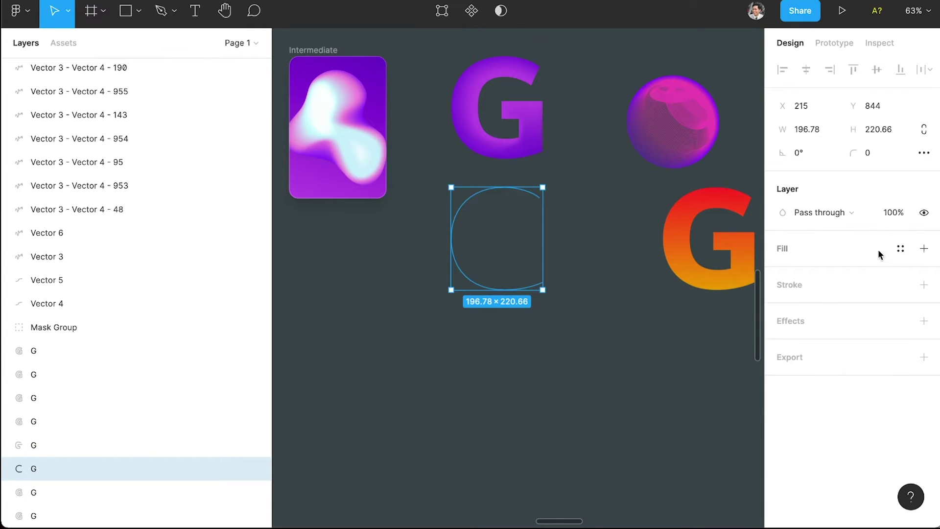
{"action": "left_click", "coordinate": [920, 285]}
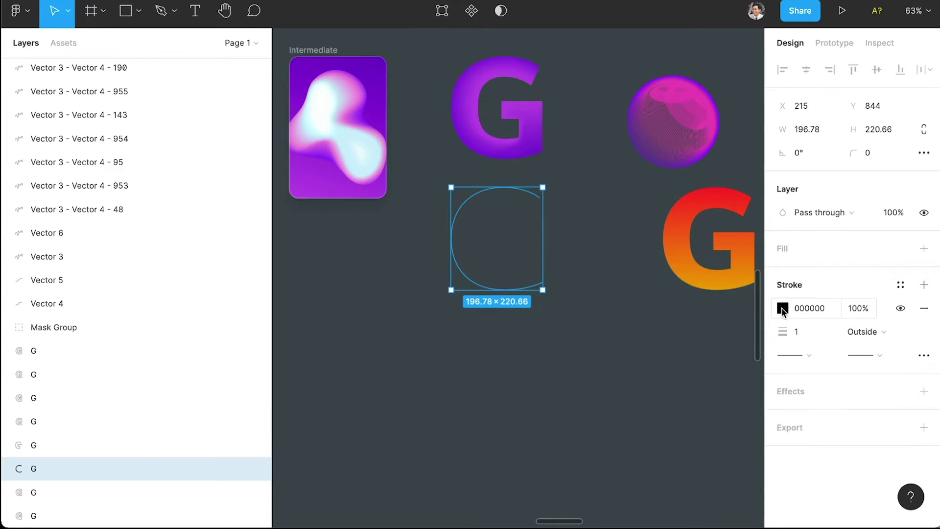
{"action": "left_click", "coordinate": [783, 308]}
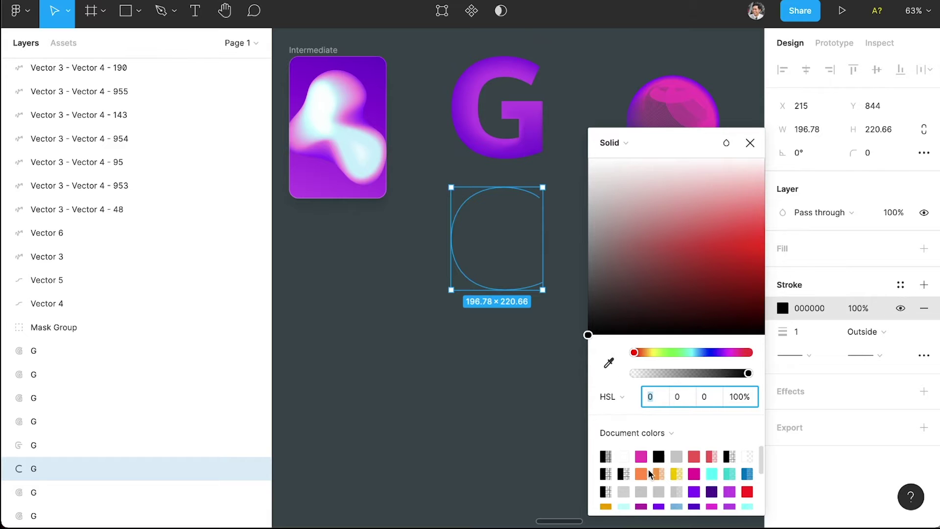
{"action": "scroll", "coordinate": [684, 458], "scroll_direction": "down", "scroll_amount": 5}
{"action": "scroll", "coordinate": [678, 475], "scroll_direction": "up", "scroll_amount": 5}
{"action": "left_click", "coordinate": [641, 474]}
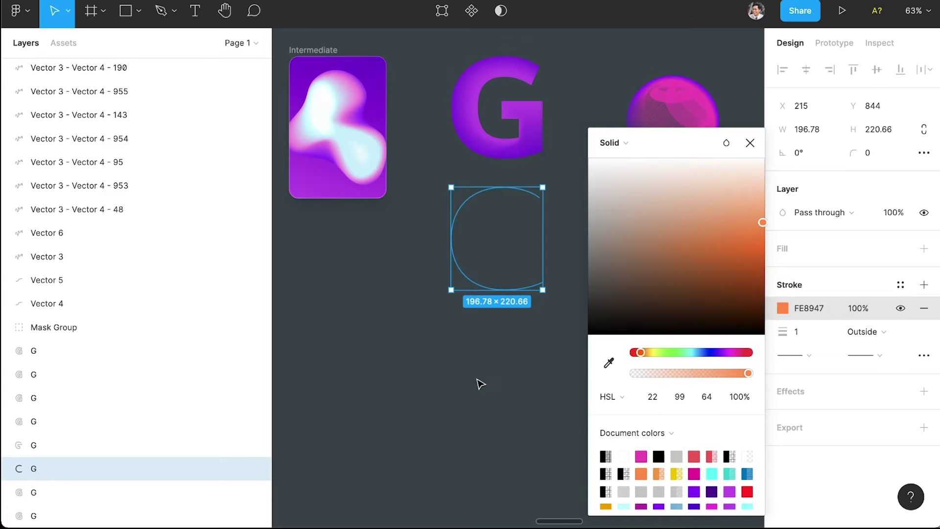
{"action": "scroll", "coordinate": [478, 383], "scroll_direction": "right", "scroll_amount": 5}
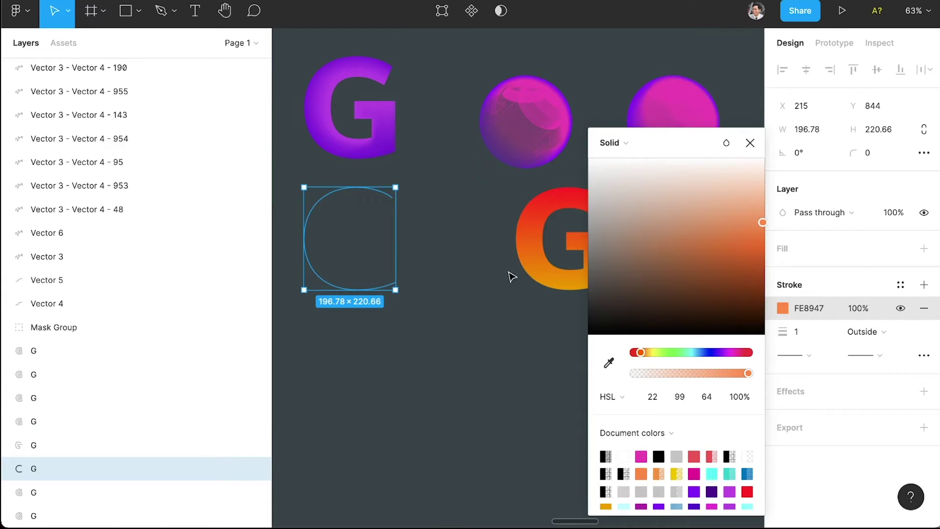
{"action": "scroll", "coordinate": [471, 298], "scroll_direction": "left", "scroll_amount": 3}
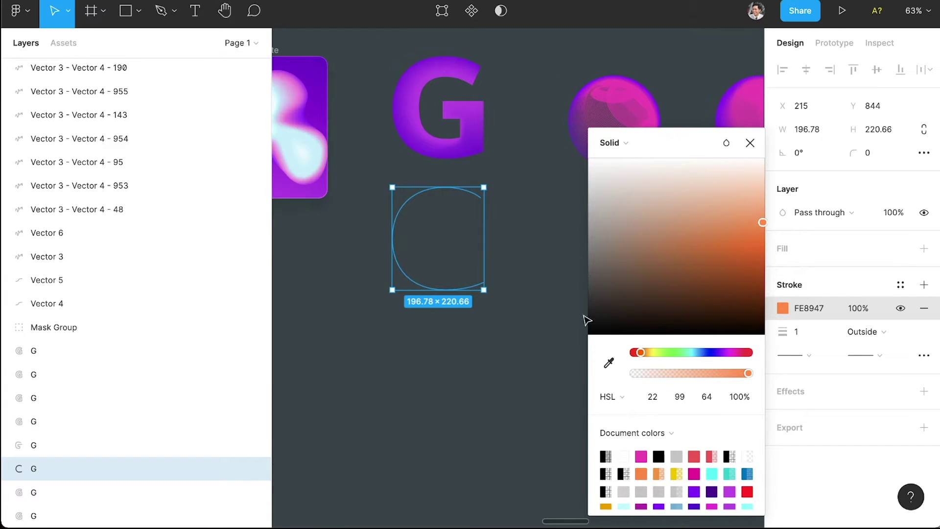
{"action": "left_click", "coordinate": [517, 395]}
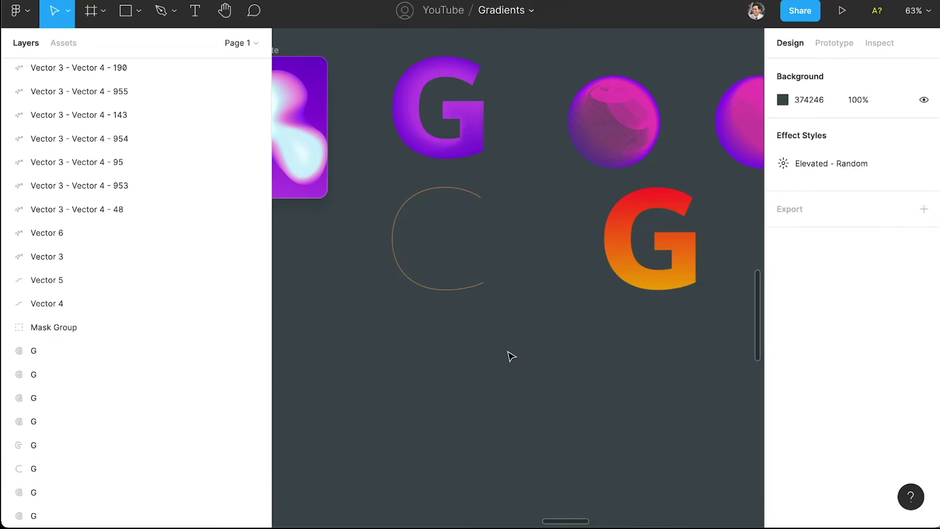
Replace the inner G contour's linear gradient fill with the Annotation/Coral colour style
{"action": "left_click_drag", "start_coordinate": [501, 231], "coordinate": [460, 228]}
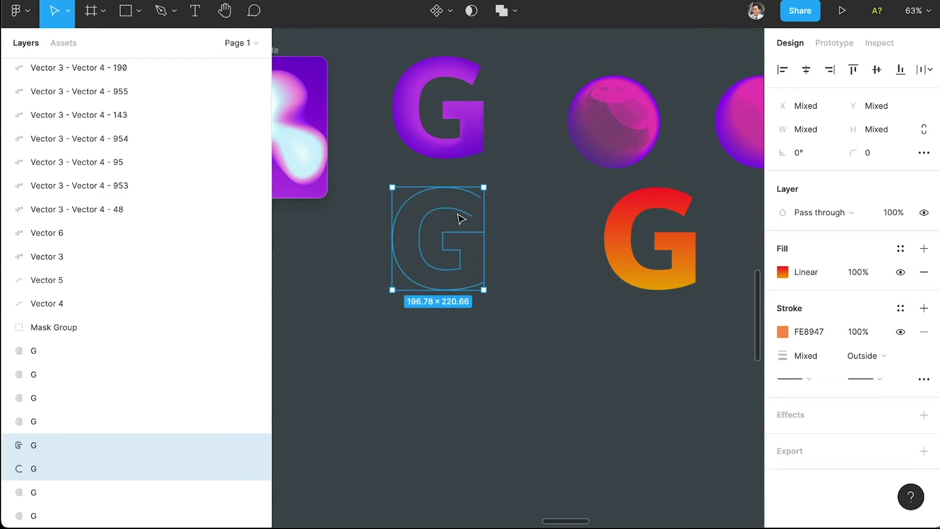
{"action": "left_click", "coordinate": [466, 199]}
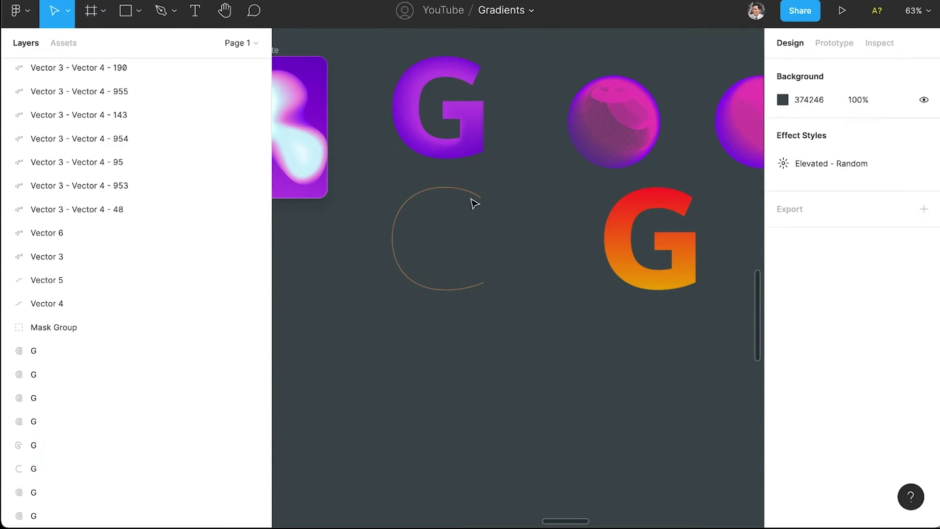
{"action": "left_click_drag", "start_coordinate": [433, 228], "coordinate": [459, 244]}
{"action": "left_click", "coordinate": [509, 271]}
{"action": "left_click", "coordinate": [410, 279]}
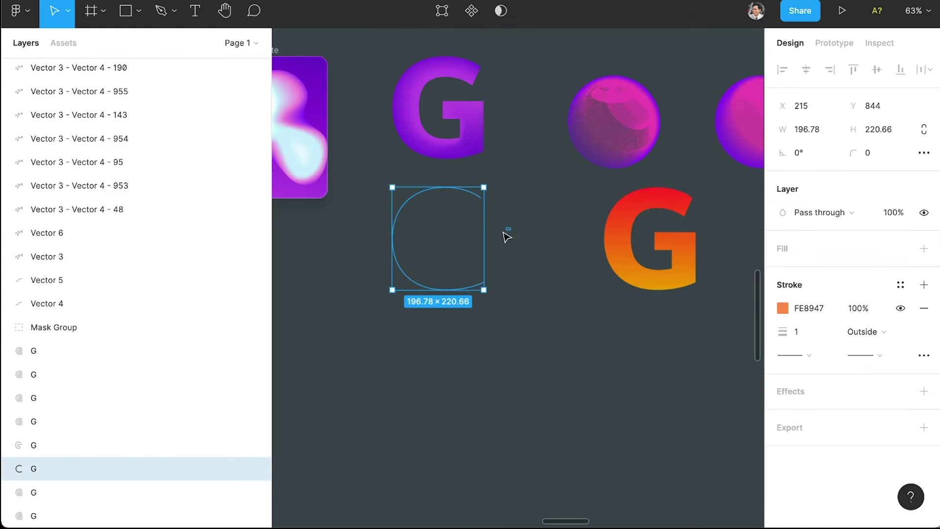
{"action": "left_click", "coordinate": [465, 258]}
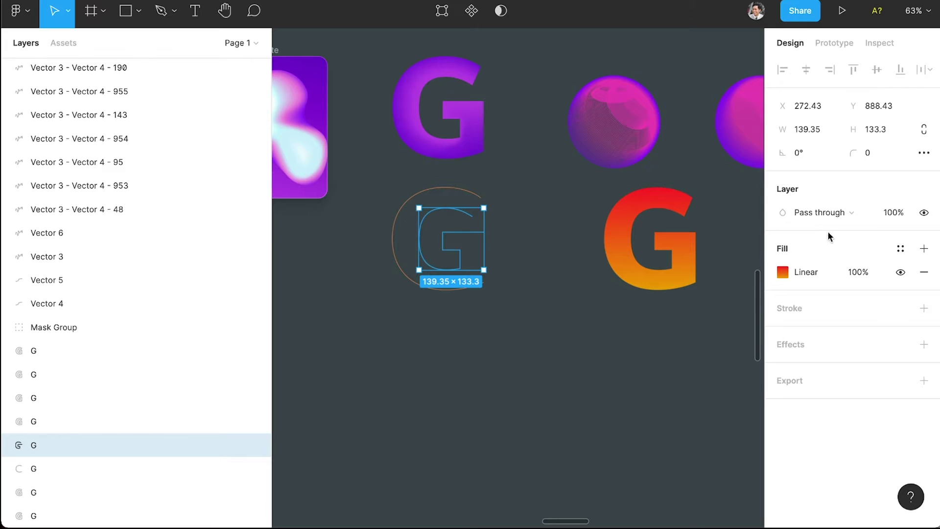
{"action": "left_click", "coordinate": [898, 251]}
{"action": "left_click", "coordinate": [844, 372]}
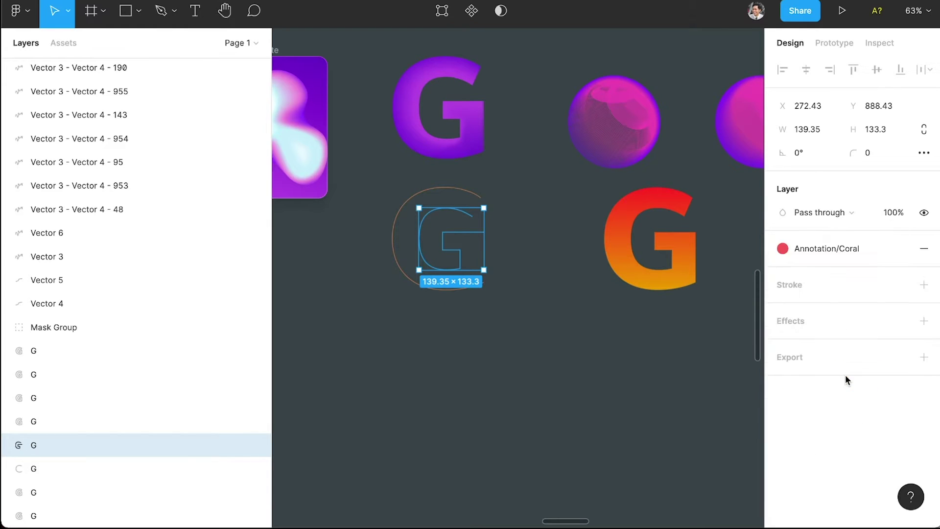
{"action": "left_click", "coordinate": [560, 349]}
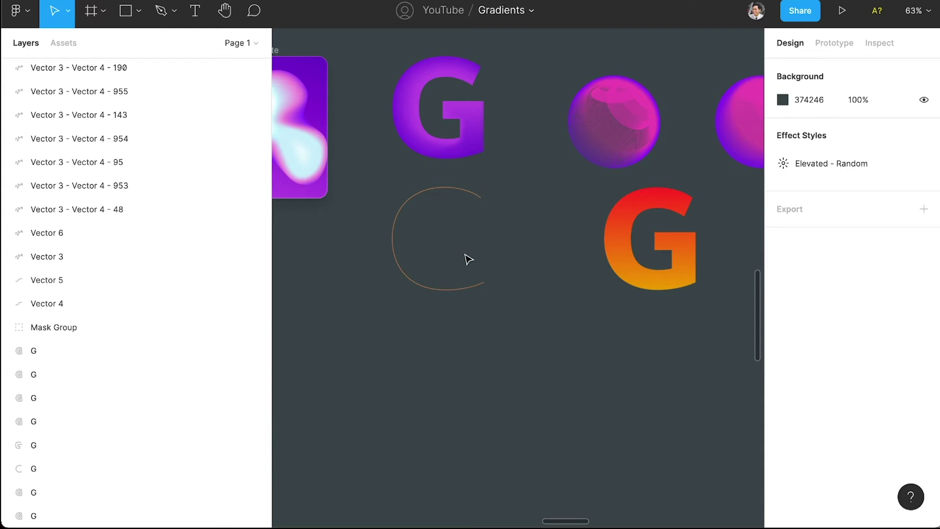
Remove the inner G contour's Annotation/Coral fill and give the contour a solid red FB0000 stroke
{"action": "key", "text": "super+z"}
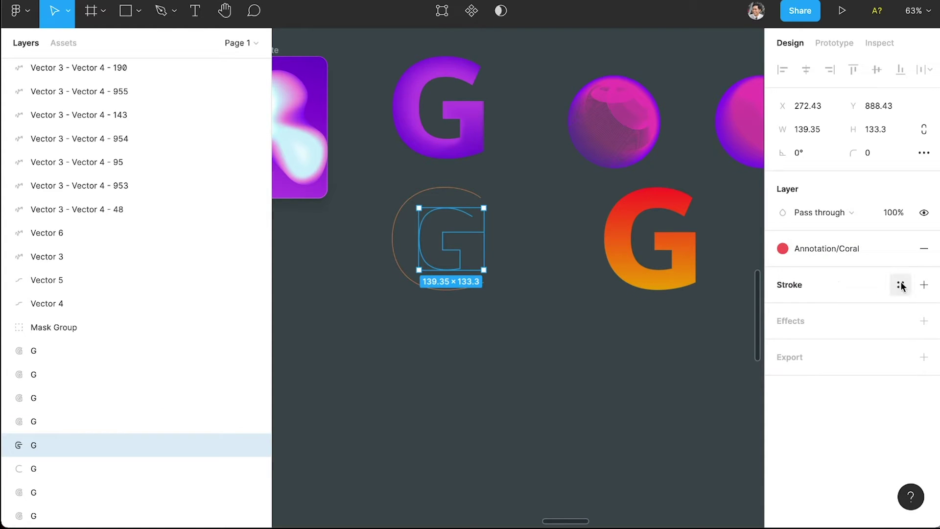
{"action": "left_click", "coordinate": [924, 250]}
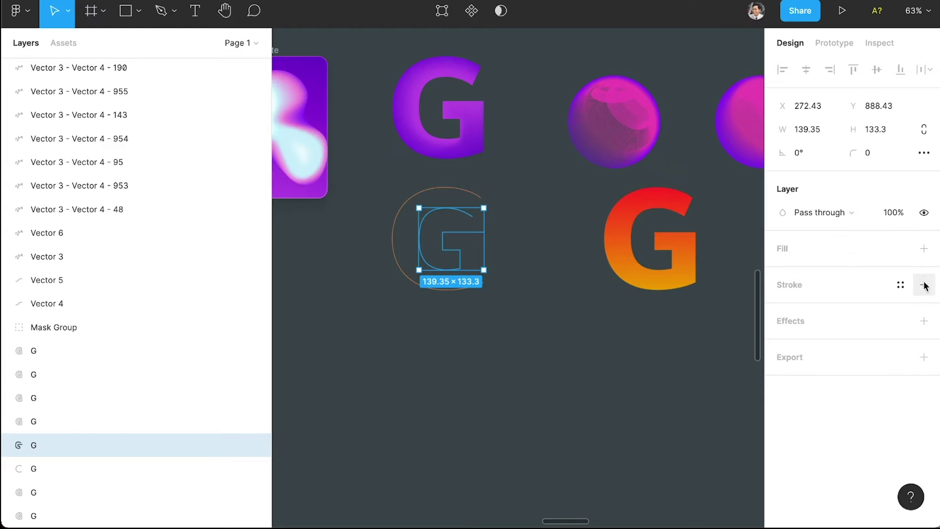
{"action": "left_click", "coordinate": [923, 285]}
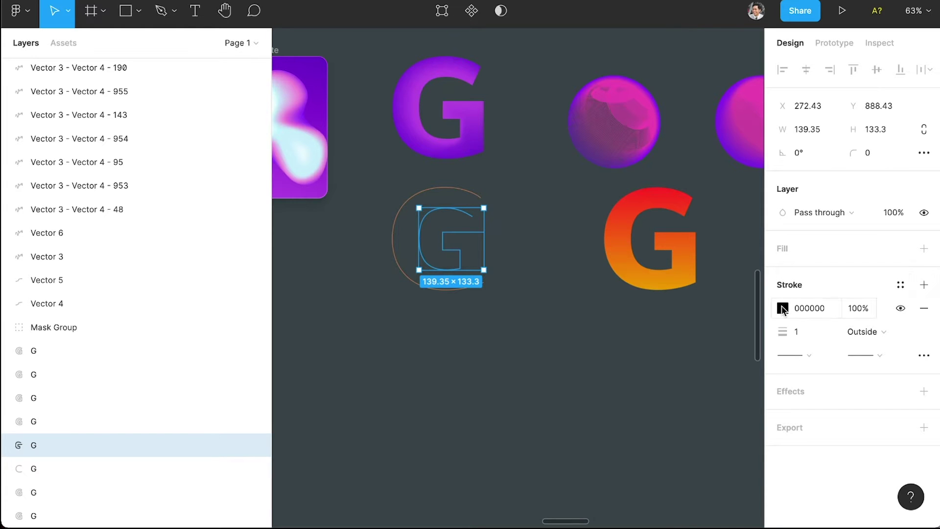
{"action": "left_click", "coordinate": [782, 308]}
{"action": "mouse_move", "coordinate": [715, 317]}
{"action": "left_mouse_down"}
{"action": "mouse_move", "coordinate": [749, 254]}
{"action": "mouse_move", "coordinate": [772, 251]}
{"action": "left_mouse_up"}
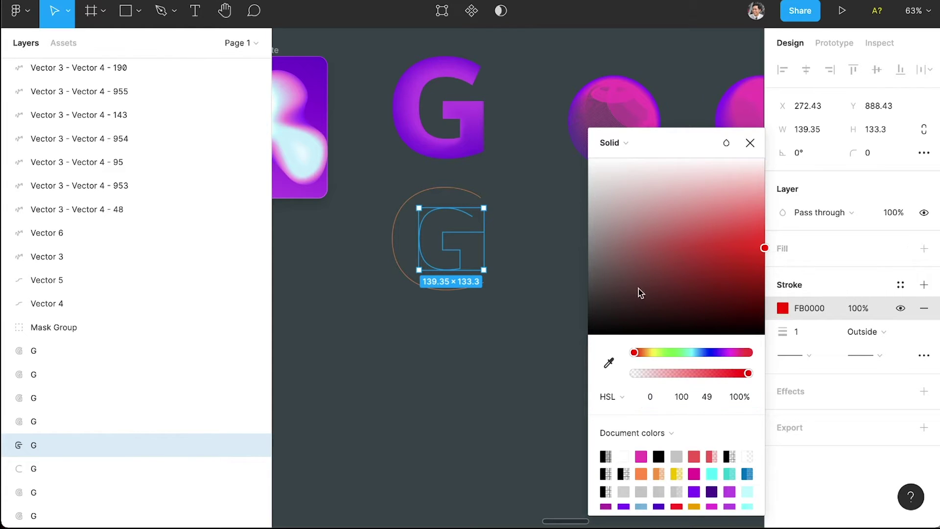
{"action": "left_click", "coordinate": [515, 340]}
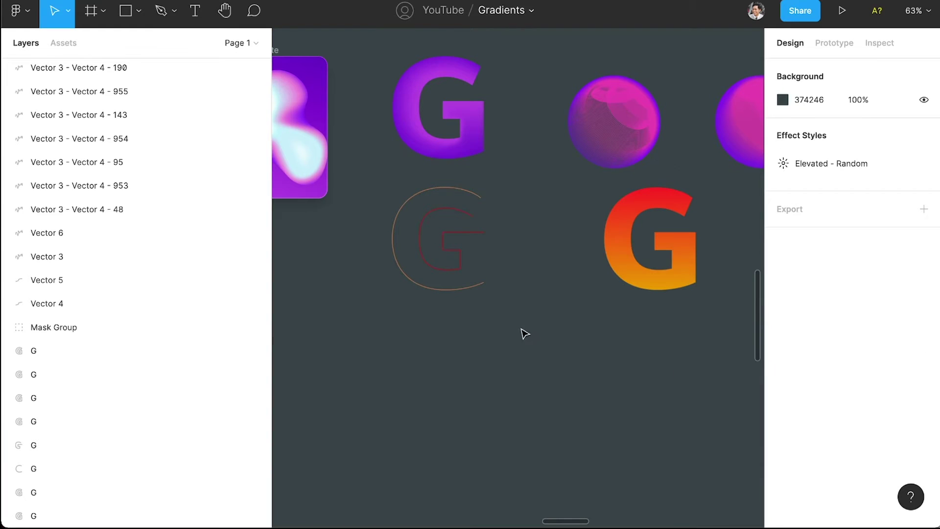
Blend the inner and outer G contours with the BlendingMe plugin, using a count of 20 objects
{"action": "left_click_drag", "start_coordinate": [532, 317], "coordinate": [422, 266]}
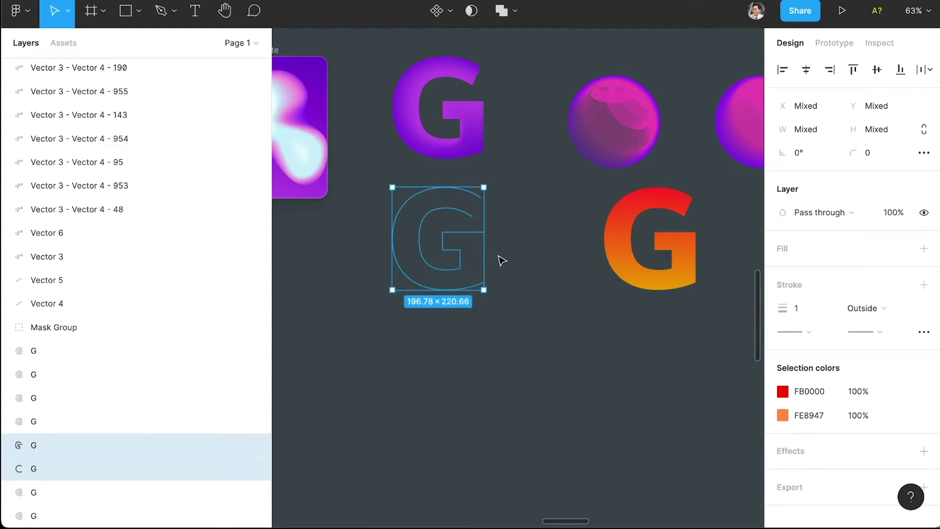
{"action": "right_click", "coordinate": [503, 257]}
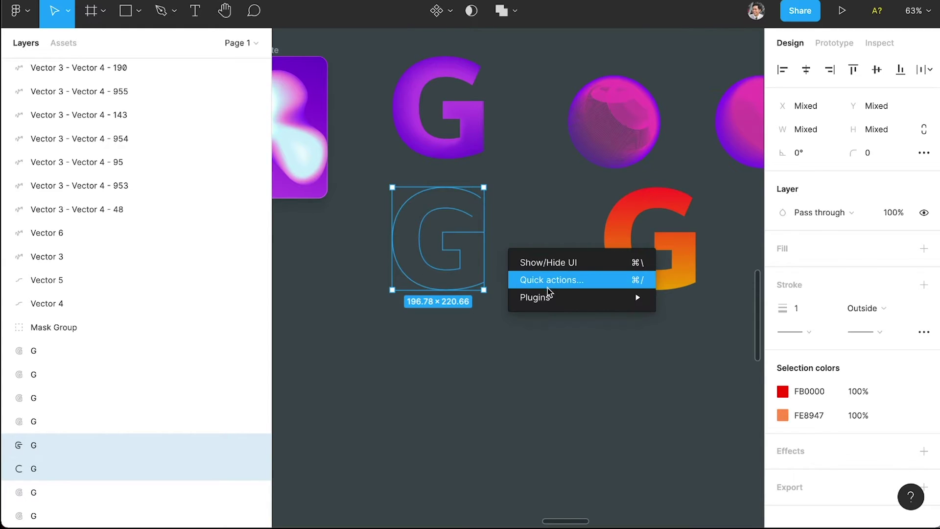
{"action": "mouse_move", "coordinate": [608, 295]}
{"action": "mouse_move", "coordinate": [746, 185]}
{"action": "left_click", "coordinate": [722, 125]}
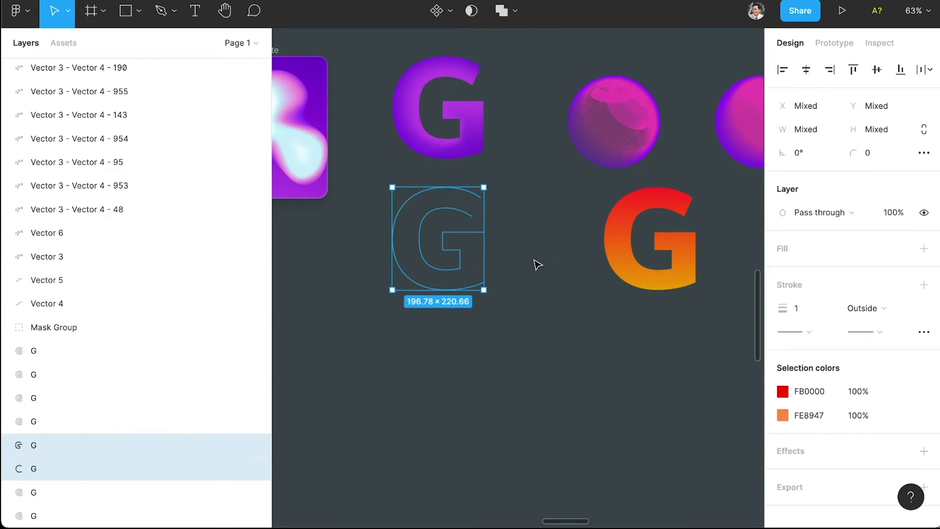
{"action": "key", "text": "alt+super+p"}
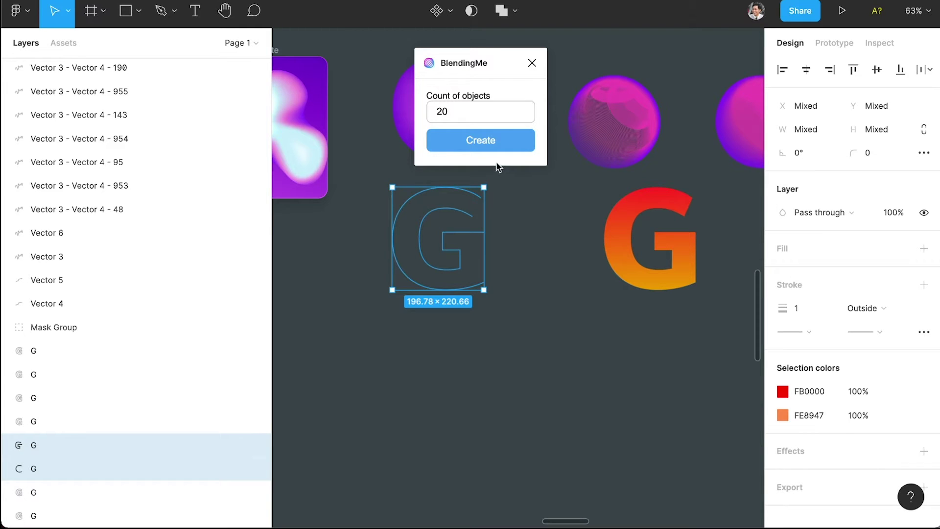
{"action": "left_click", "coordinate": [475, 143]}
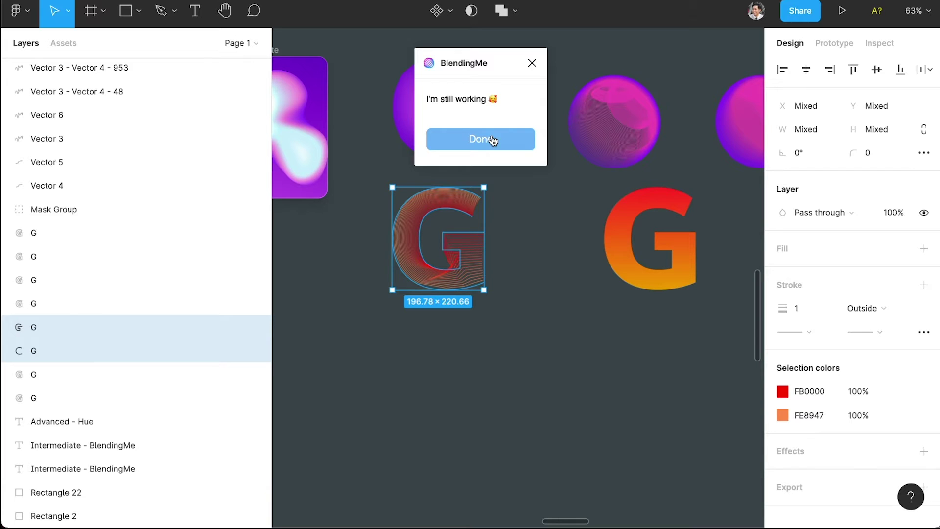
{"action": "left_click", "coordinate": [492, 141]}
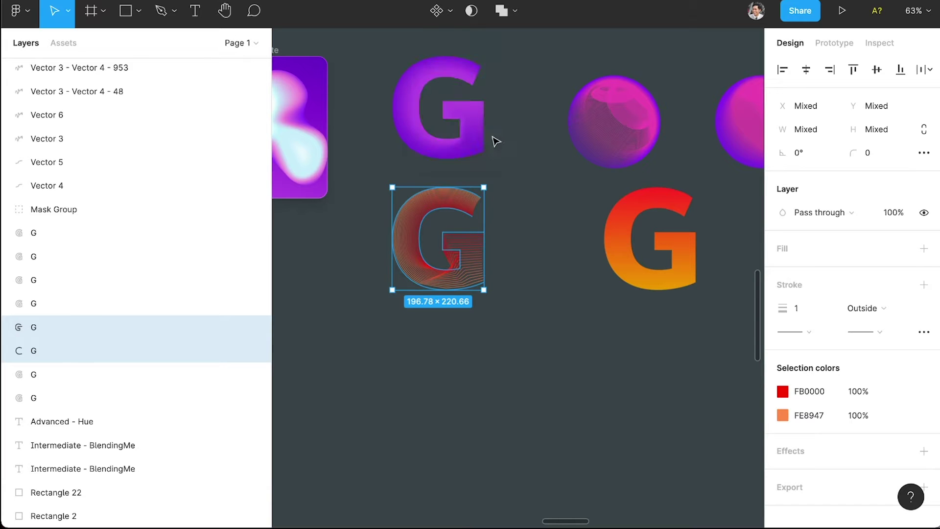
{"action": "left_click", "coordinate": [512, 292]}
Apply a Layer blur effect of 24 to all the blended G contours together
{"action": "scroll", "coordinate": [446, 268], "scroll_direction": "up", "scroll_amount": 5}
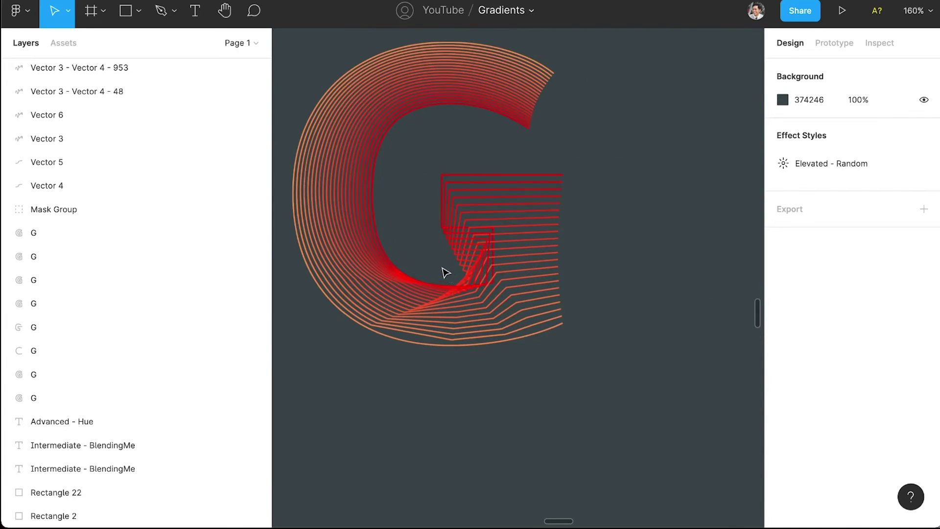
{"action": "scroll", "coordinate": [486, 251], "scroll_direction": "down", "scroll_amount": 2}
{"action": "scroll", "coordinate": [490, 256], "scroll_direction": "down", "scroll_amount": 5}
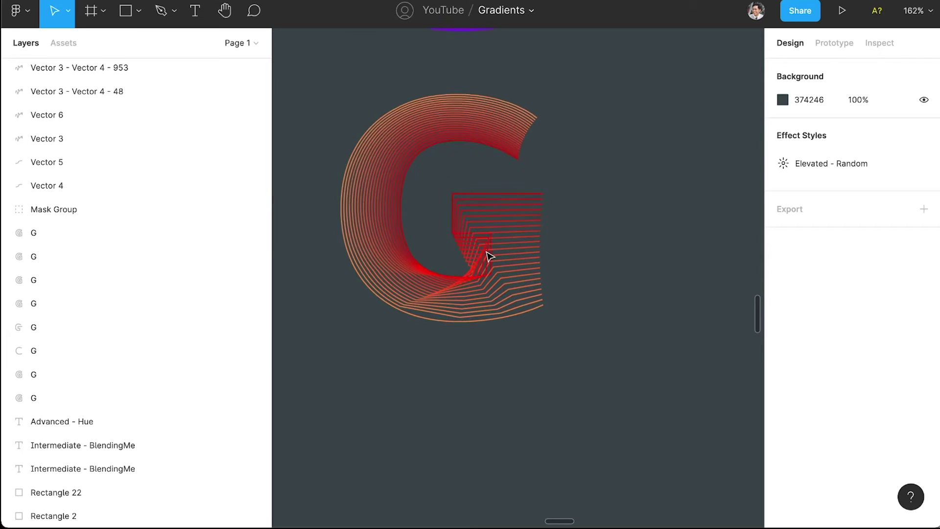
{"action": "left_click_drag", "start_coordinate": [551, 317], "coordinate": [403, 220]}
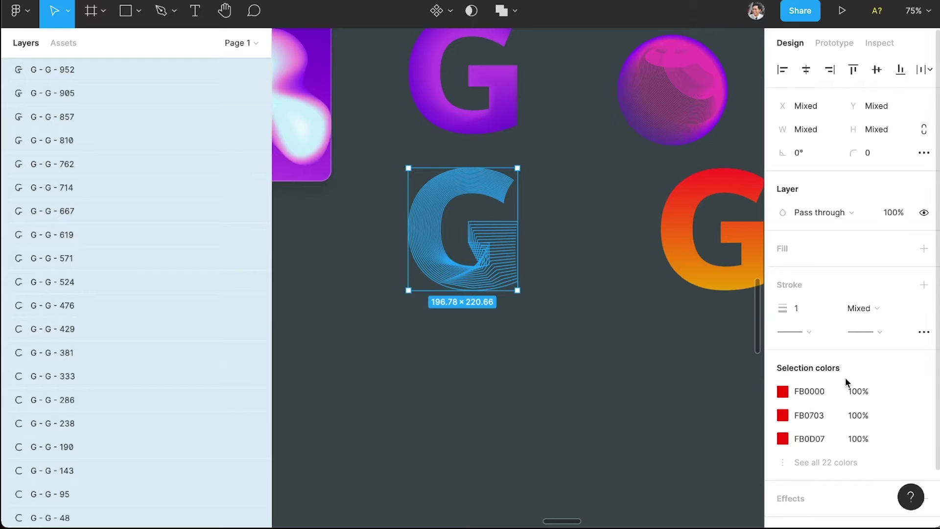
{"action": "scroll", "coordinate": [844, 382], "scroll_direction": "down", "scroll_amount": 3}
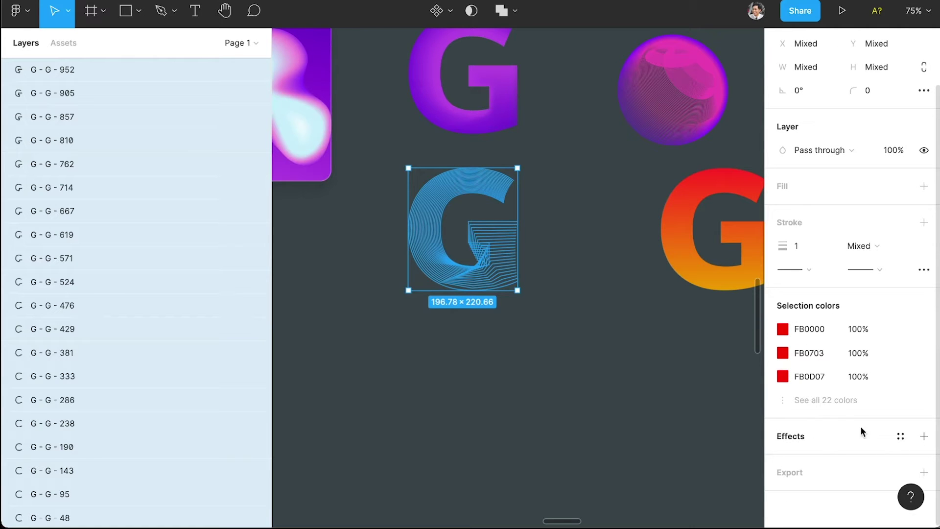
{"action": "left_click", "coordinate": [924, 436]}
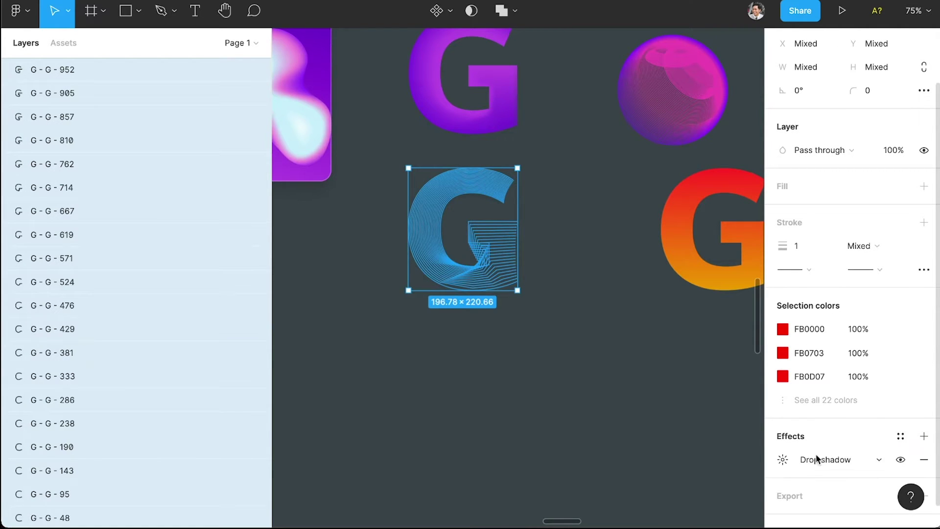
{"action": "left_click", "coordinate": [784, 459]}
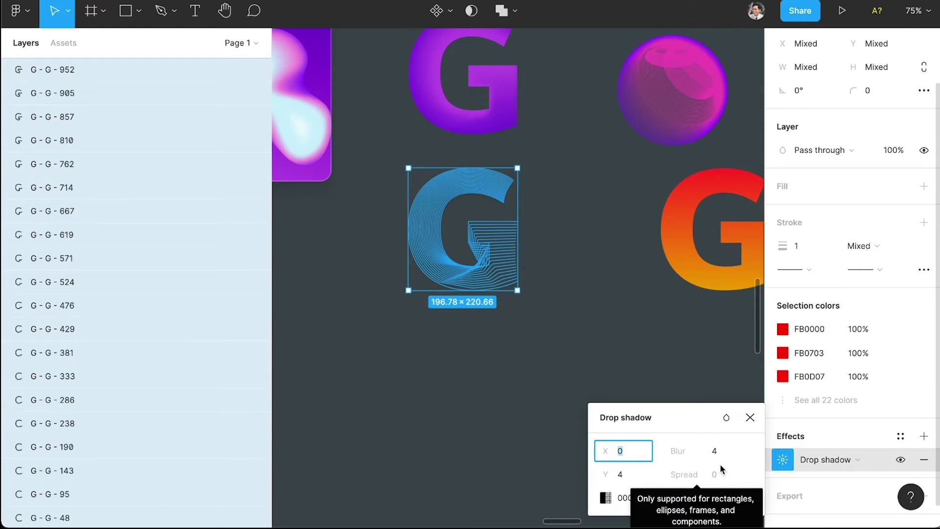
{"action": "left_click", "coordinate": [831, 465]}
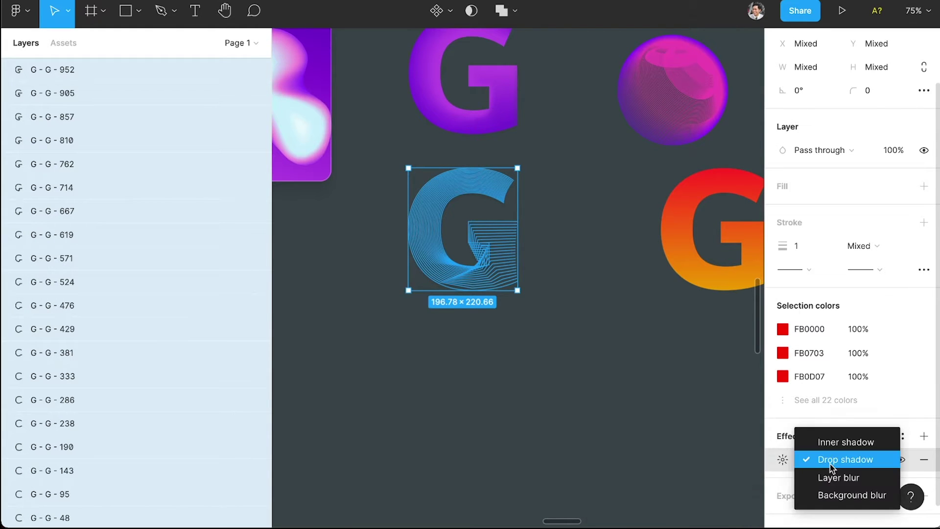
{"action": "left_click", "coordinate": [852, 479]}
{"action": "left_click", "coordinate": [783, 460]}
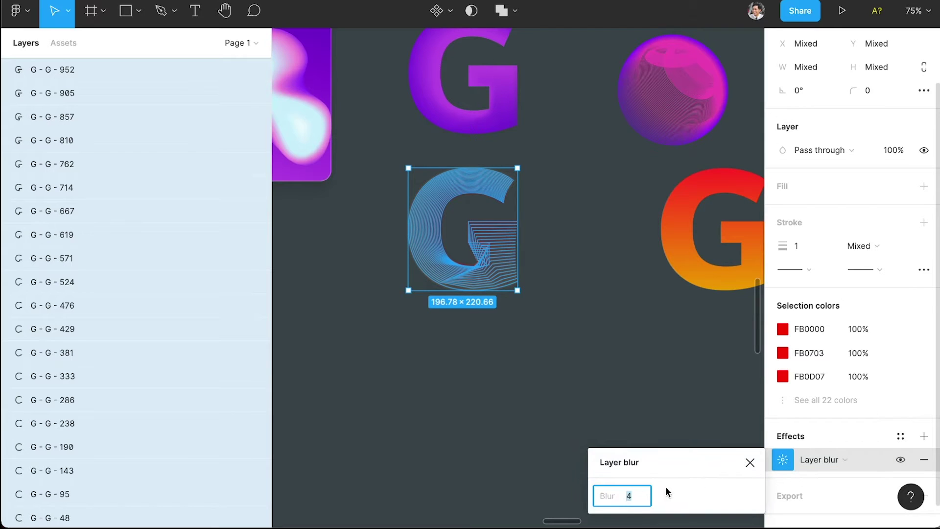
{"action": "type", "text": "24"}
{"action": "key", "text": "Return"}
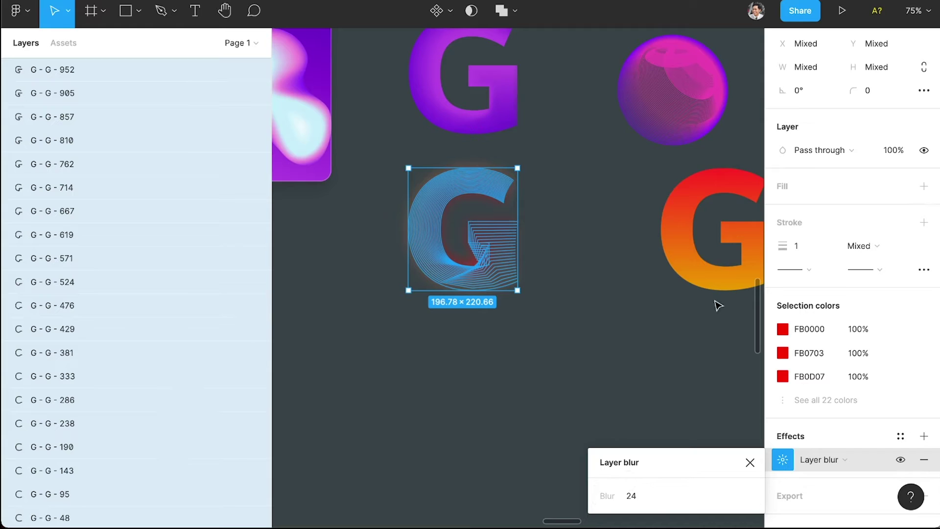
Set the stroke width of all the blended G contours to 12
{"action": "left_click", "coordinate": [815, 250]}
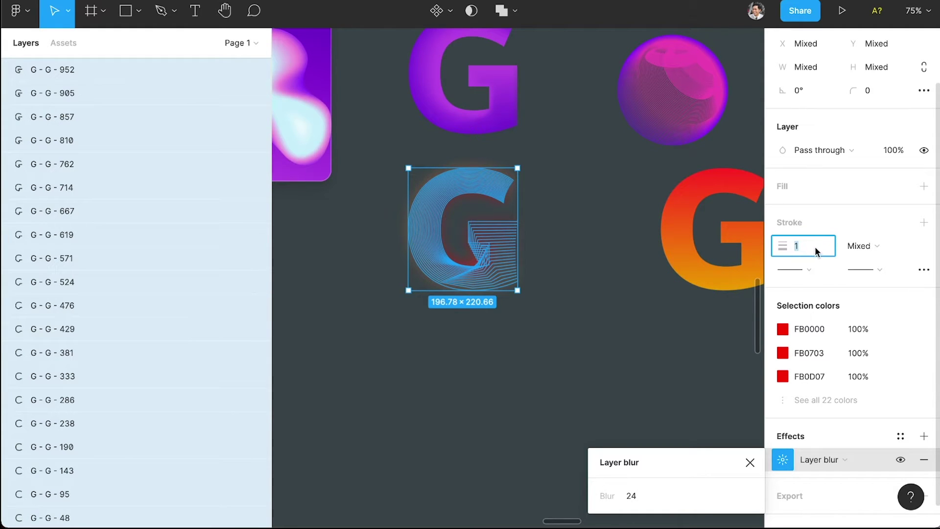
{"action": "type", "text": "12"}
{"action": "key", "text": "Return"}
{"action": "left_click", "coordinate": [567, 275]}
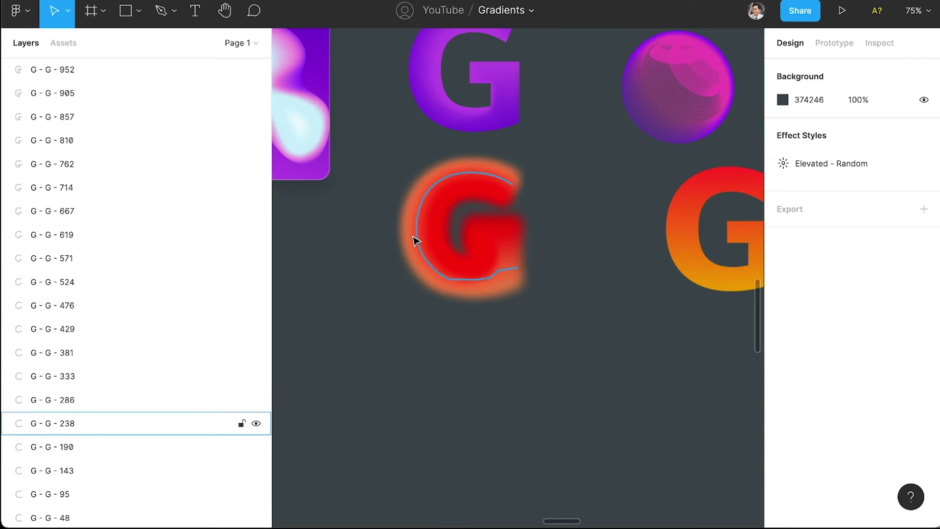
Move the red-to-orange linear gradient G directly over the blurred G, at X 212 and Y 844
{"action": "scroll", "coordinate": [413, 239], "scroll_direction": "up", "scroll_amount": 4}
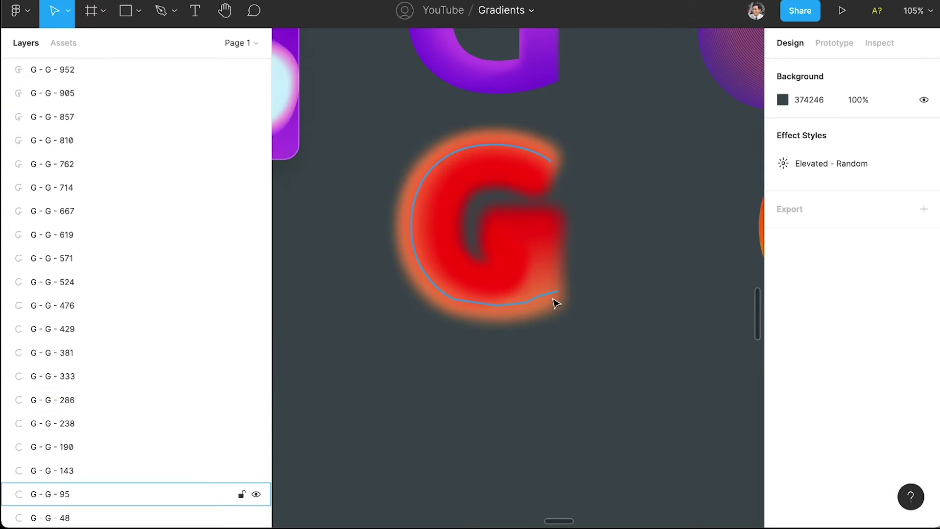
{"action": "scroll", "coordinate": [539, 313], "scroll_direction": "down", "scroll_amount": 2}
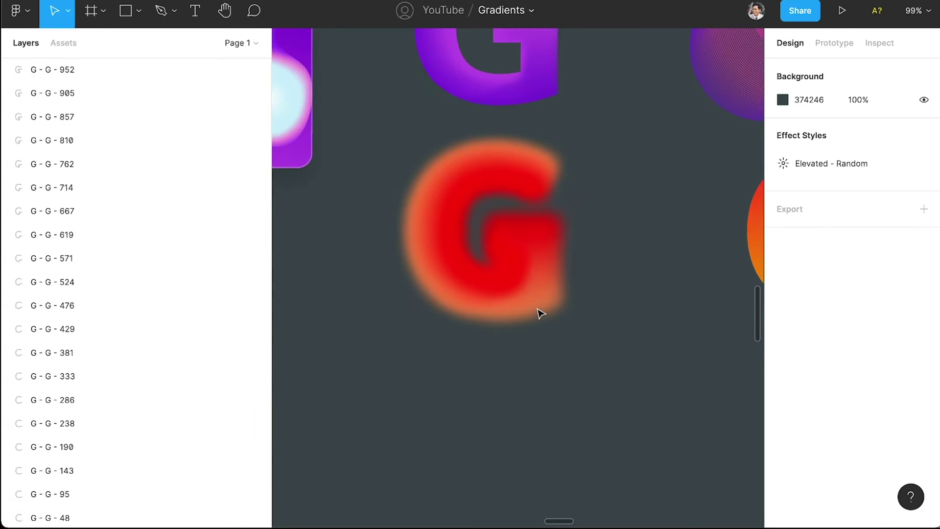
{"action": "scroll", "coordinate": [534, 316], "scroll_direction": "right", "scroll_amount": 5}
{"action": "scroll", "coordinate": [525, 319], "scroll_direction": "left", "scroll_amount": 3}
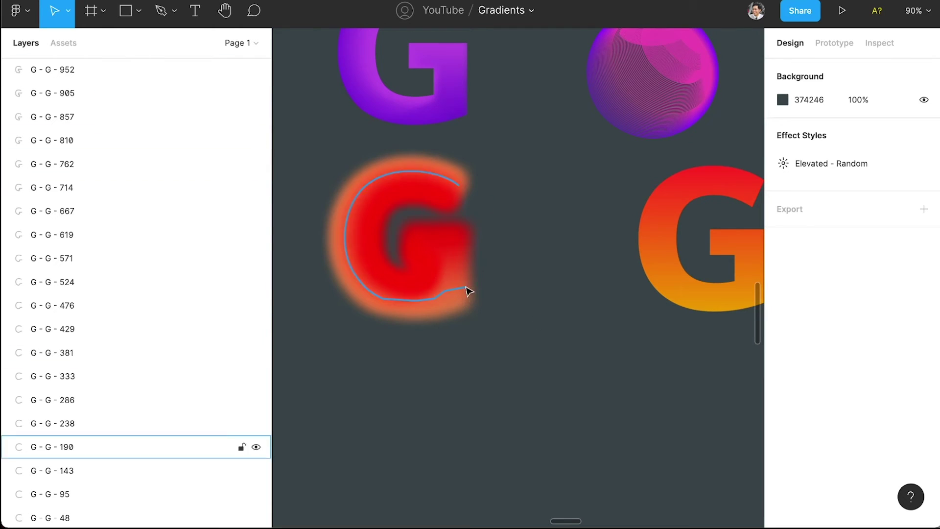
{"action": "right_click", "coordinate": [621, 306]}
{"action": "left_click", "coordinate": [565, 307]}
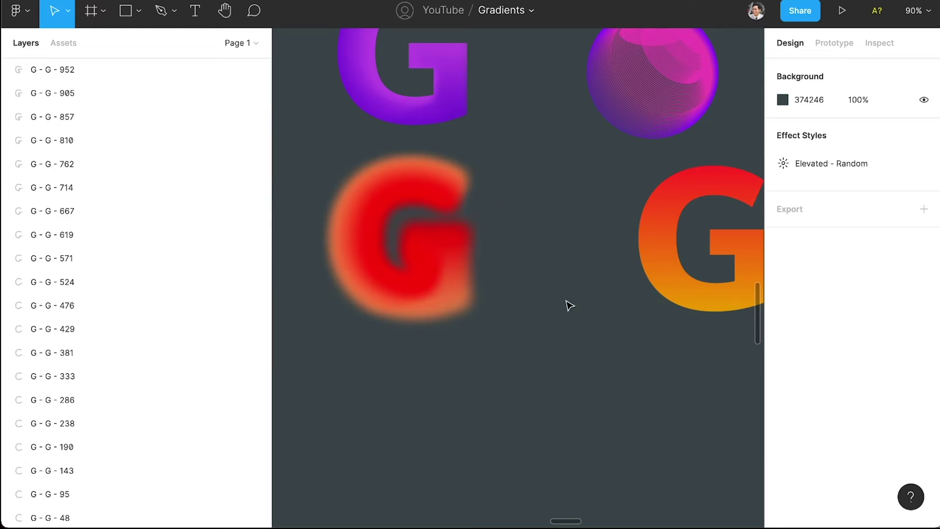
{"action": "left_click_drag", "start_coordinate": [681, 295], "coordinate": [380, 260]}
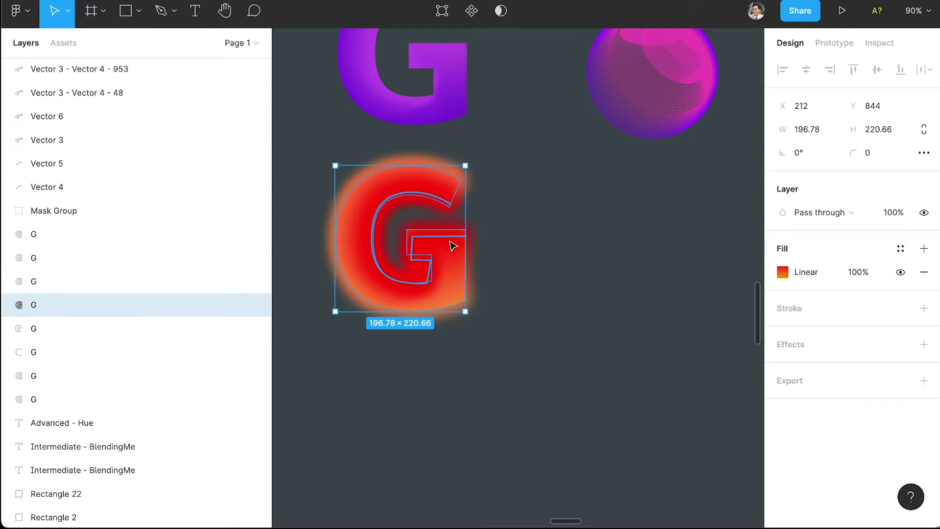
Send the linear gradient G behind all other layers, to the back of the page
{"action": "right_click", "coordinate": [488, 210]}
{"action": "mouse_move", "coordinate": [546, 256]}
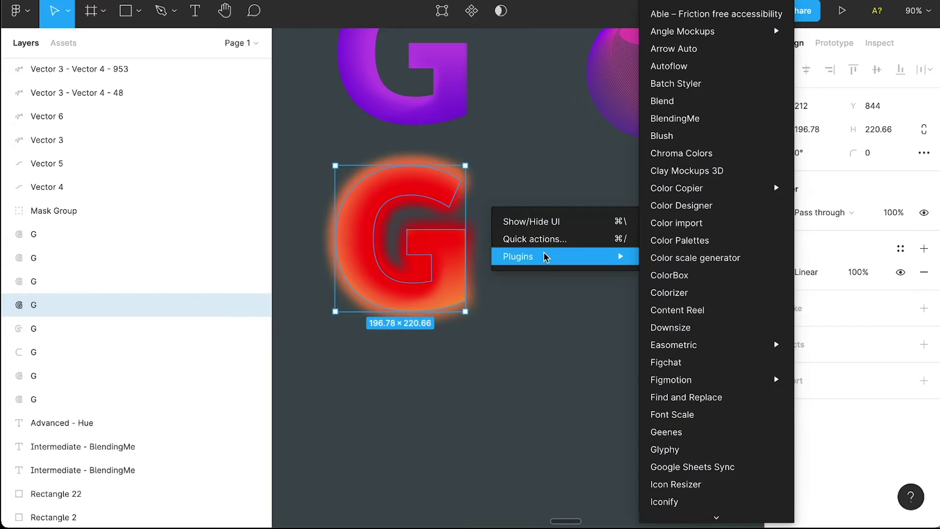
{"action": "left_click", "coordinate": [522, 295]}
{"action": "right_click", "coordinate": [437, 178]}
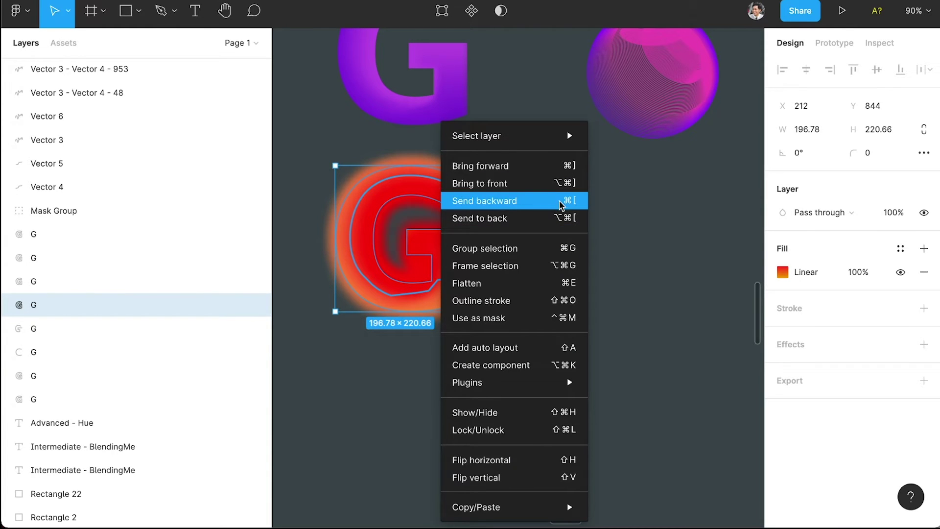
{"action": "left_click", "coordinate": [559, 222]}
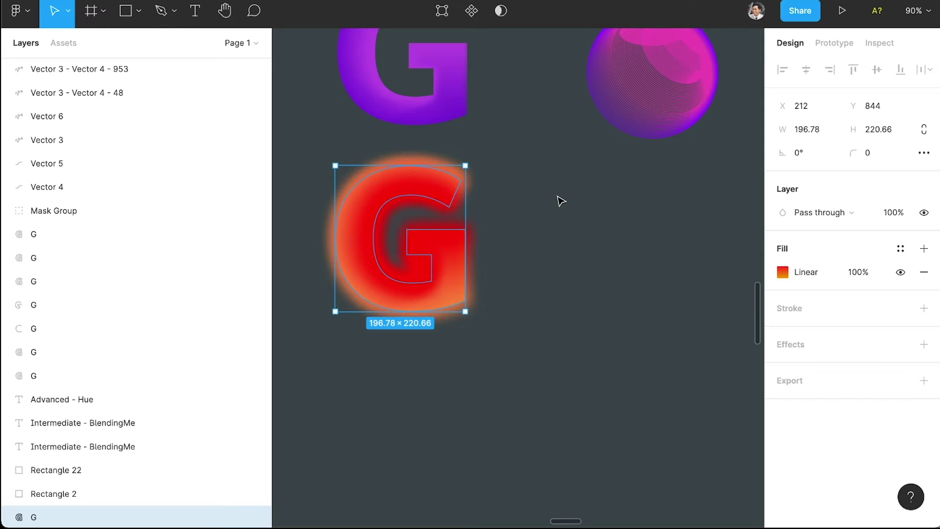
{"action": "key", "text": "alt+super+bracketleft"}
{"action": "key", "text": "alt+super+bracketleft"}
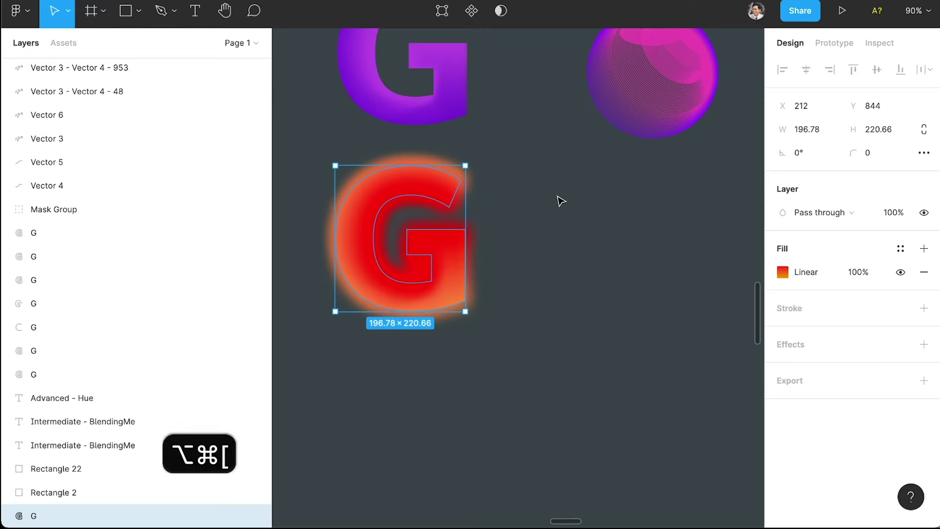
{"action": "key", "text": "alt+super+bracketleft"}
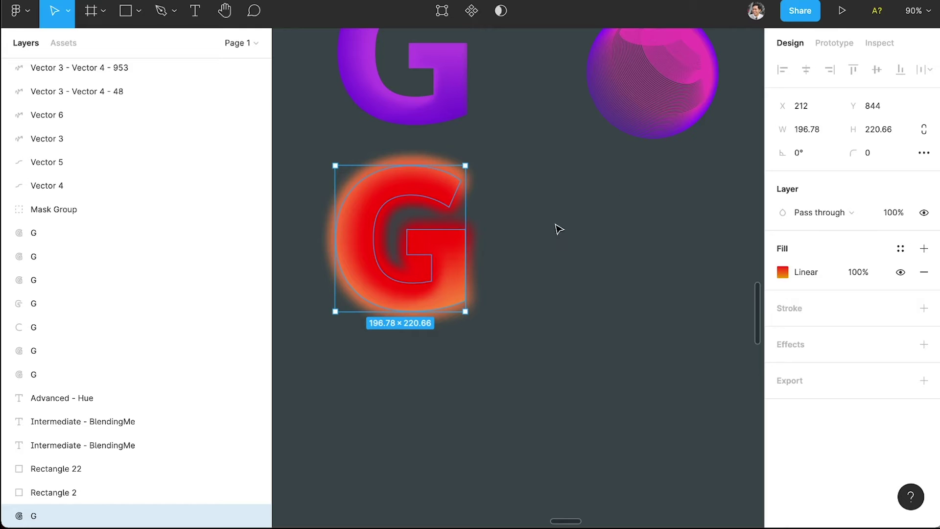
Mask the blurred G contours with the linear gradient G beneath them, selecting all of them together
{"action": "left_click_drag", "start_coordinate": [557, 362], "coordinate": [308, 153]}
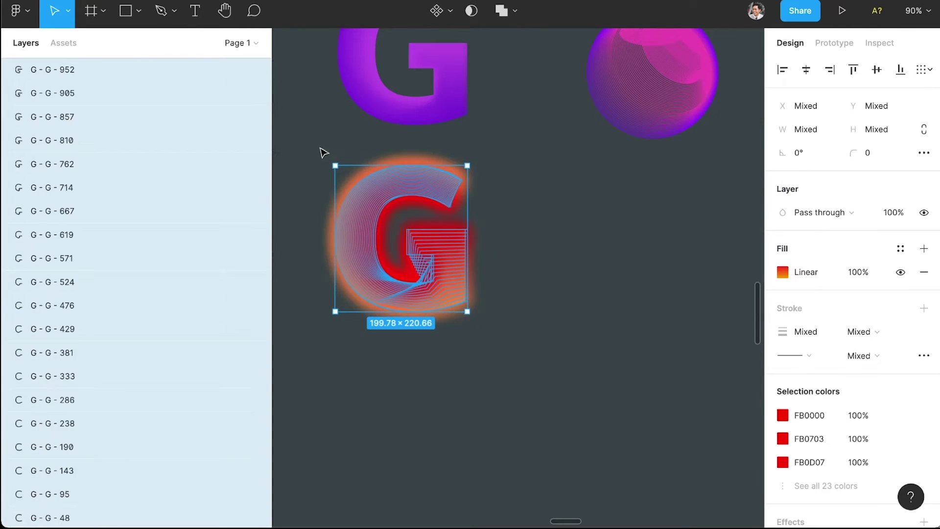
{"action": "left_click", "coordinate": [471, 12]}
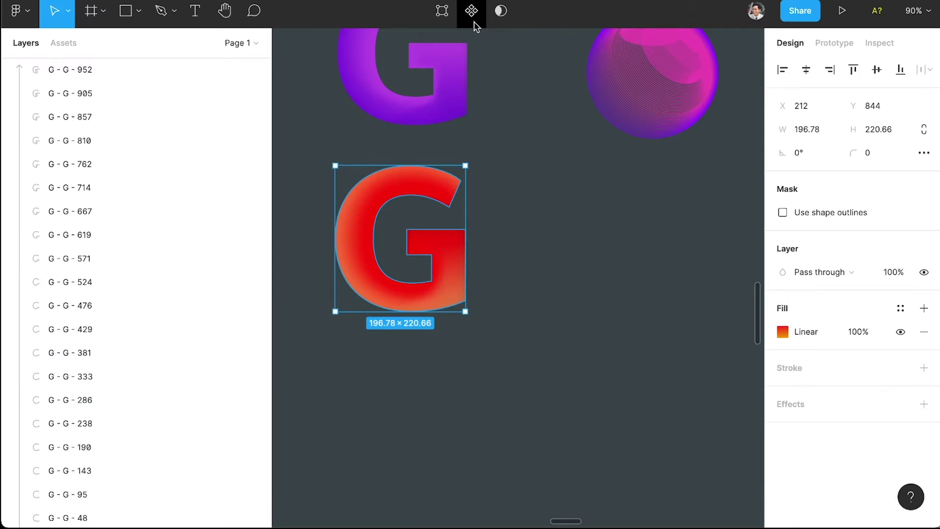
{"action": "left_click", "coordinate": [509, 217]}
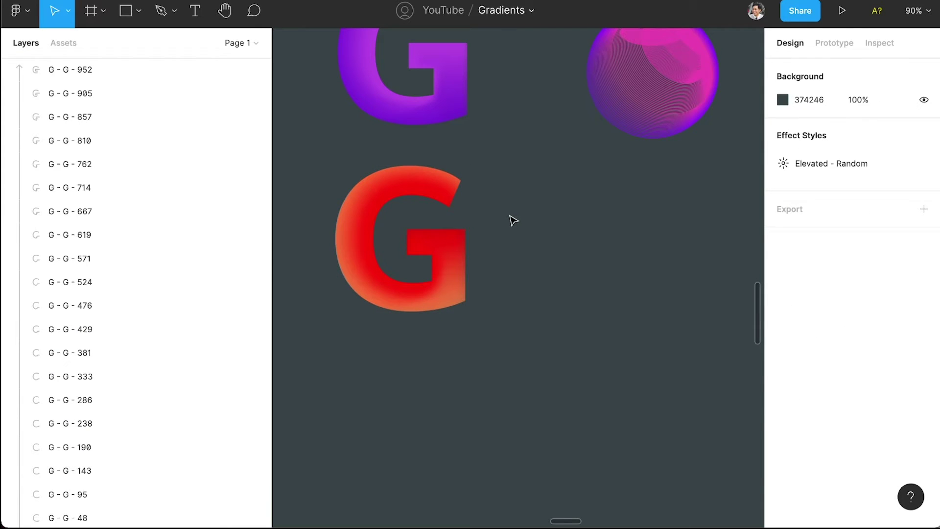
Move the masked red-to-orange G straight down to Y 895, farther below the purple G
{"action": "left_click", "coordinate": [454, 289]}
{"action": "left_click_drag", "start_coordinate": [454, 292], "coordinate": [452, 304]}
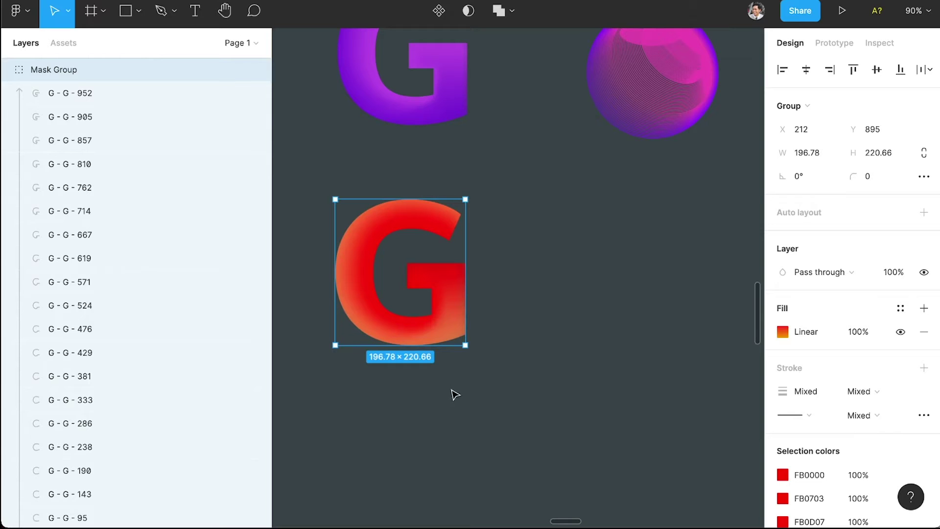
{"action": "left_click", "coordinate": [562, 301]}
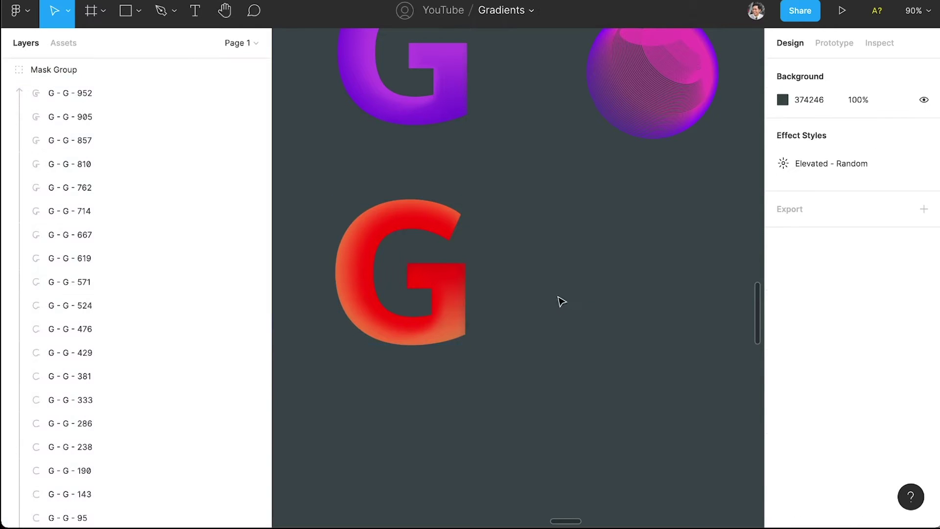
Duplicate the Intermediate card and place the copy beside the red G, at X 539 and Y 963
{"action": "scroll", "coordinate": [560, 296], "scroll_direction": "down", "scroll_amount": 5}
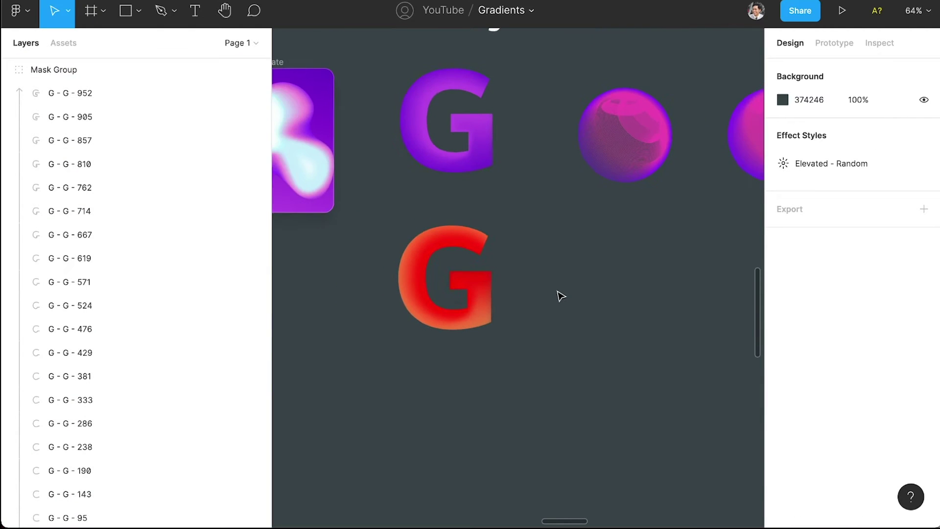
{"action": "scroll", "coordinate": [560, 296], "scroll_direction": "left", "scroll_amount": 4}
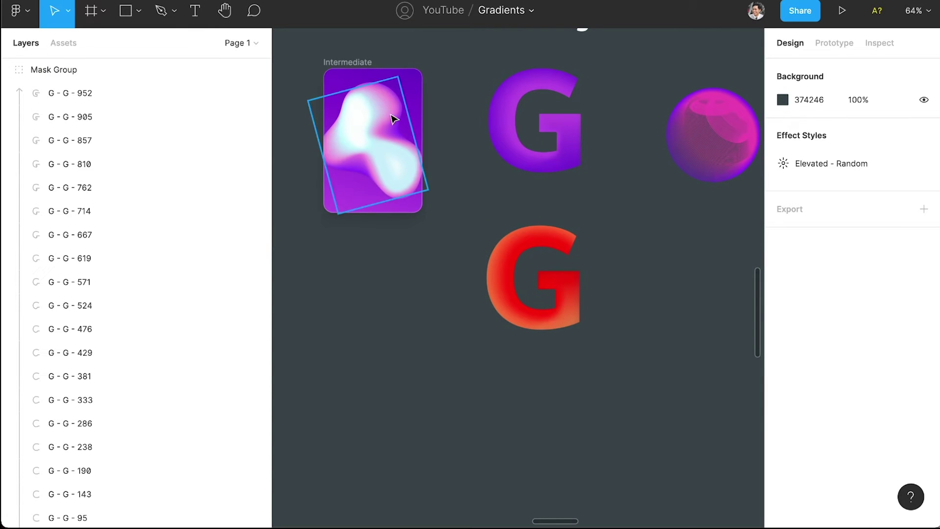
{"action": "left_click_drag", "start_coordinate": [356, 65], "coordinate": [673, 246]}
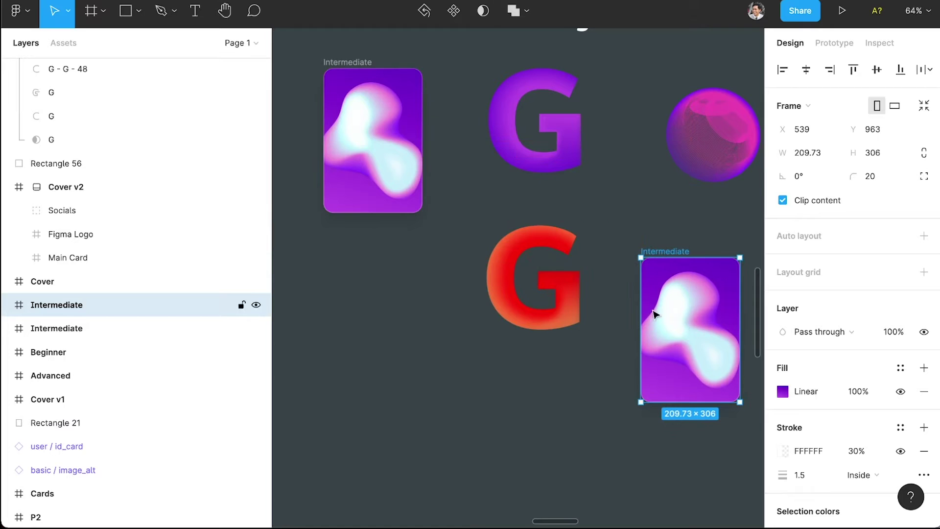
{"action": "scroll", "coordinate": [618, 352], "scroll_direction": "right", "scroll_amount": 5}
{"action": "left_click", "coordinate": [637, 353]}
{"action": "scroll", "coordinate": [636, 390], "scroll_direction": "right", "scroll_amount": 3}
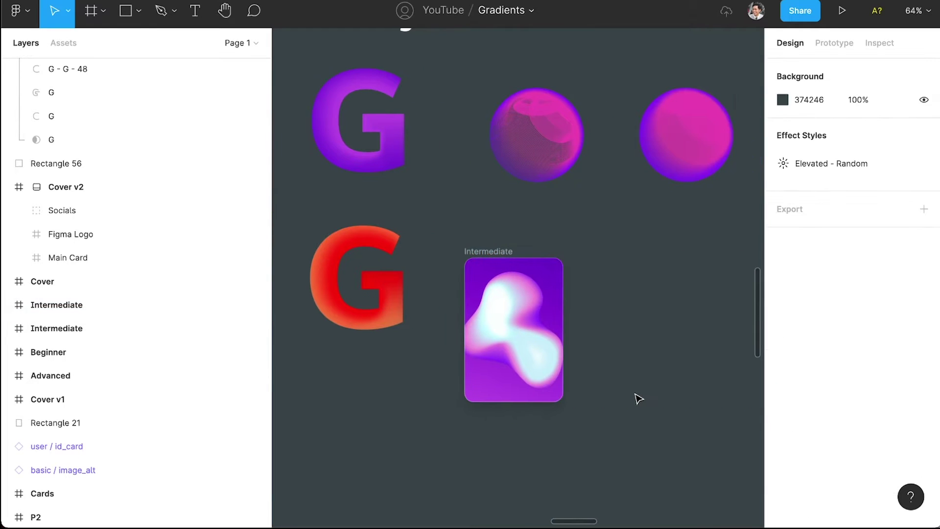
Copy the blob's mask group out of the duplicated Intermediate card onto the empty canvas to its right
{"action": "left_click", "coordinate": [498, 340]}
{"action": "left_click_drag", "start_coordinate": [498, 339], "coordinate": [659, 318]}
{"action": "left_click", "coordinate": [592, 254]}
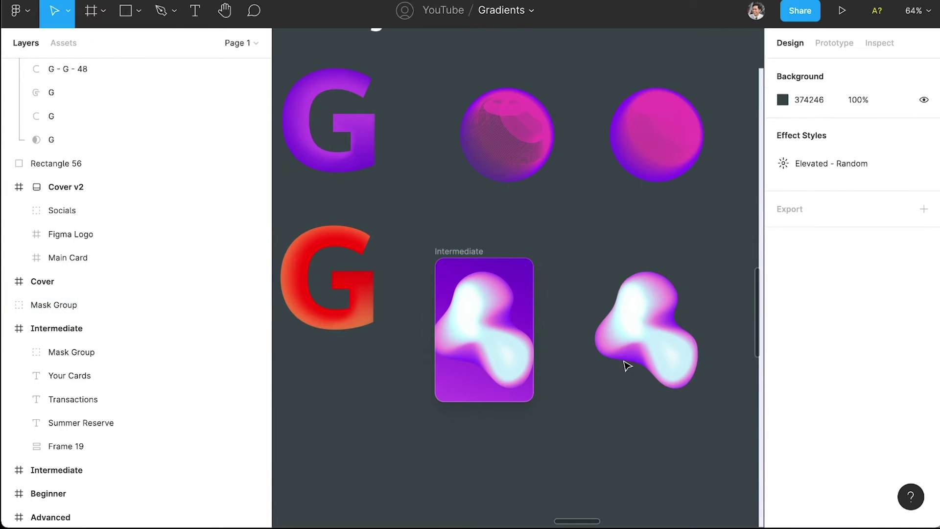
Examine the blended wavy-line artwork on the light square and its blurred orange version on the blue square
{"action": "scroll", "coordinate": [616, 362], "scroll_direction": "right", "scroll_amount": 5}
{"action": "scroll", "coordinate": [603, 366], "scroll_direction": "down", "scroll_amount": 3}
{"action": "scroll", "coordinate": [603, 366], "scroll_direction": "right", "scroll_amount": 10}
{"action": "scroll", "coordinate": [603, 366], "scroll_direction": "up", "scroll_amount": 2}
{"action": "scroll", "coordinate": [602, 366], "scroll_direction": "left", "scroll_amount": 5}
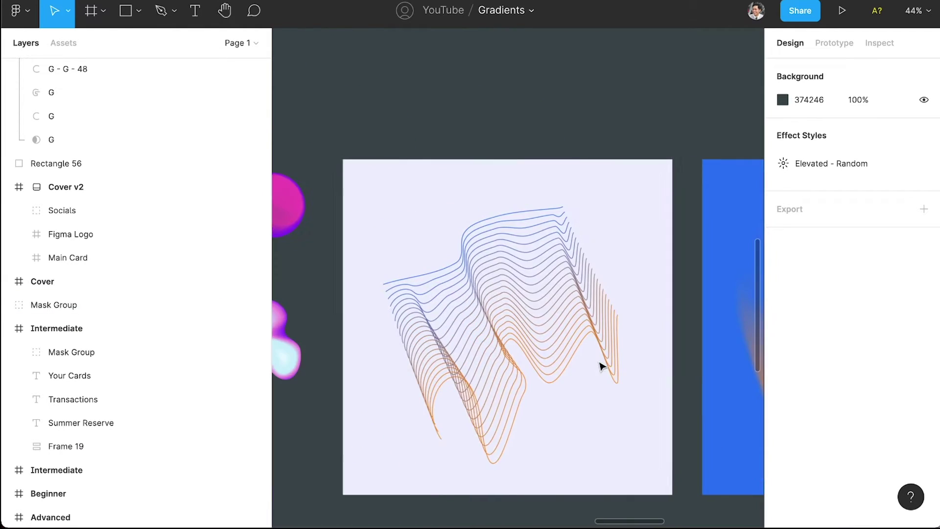
{"action": "scroll", "coordinate": [600, 367], "scroll_direction": "down", "scroll_amount": 1}
{"action": "scroll", "coordinate": [600, 367], "scroll_direction": "right", "scroll_amount": 2}
{"action": "scroll", "coordinate": [601, 368], "scroll_direction": "down", "scroll_amount": 3}
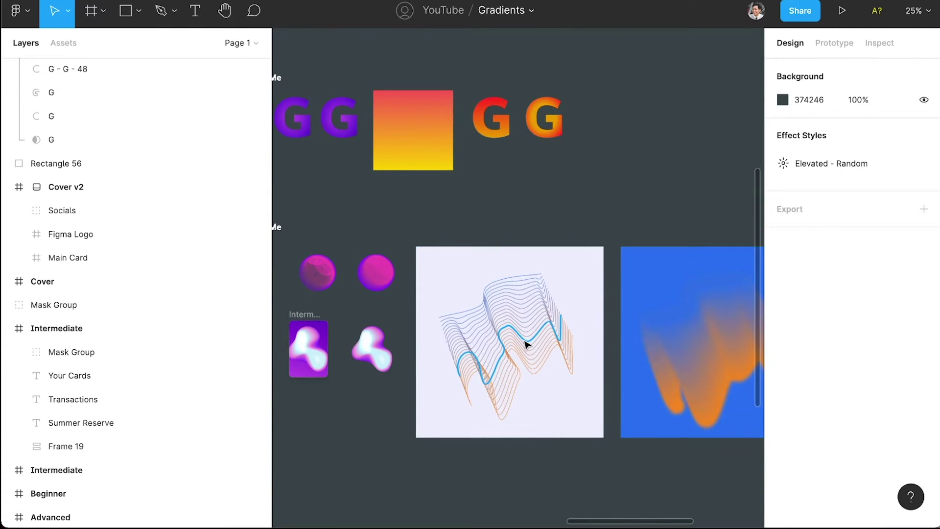
{"action": "scroll", "coordinate": [526, 344], "scroll_direction": "right", "scroll_amount": 5}
{"action": "scroll", "coordinate": [526, 344], "scroll_direction": "left", "scroll_amount": 4}
{"action": "scroll", "coordinate": [526, 344], "scroll_direction": "left", "scroll_amount": 2}
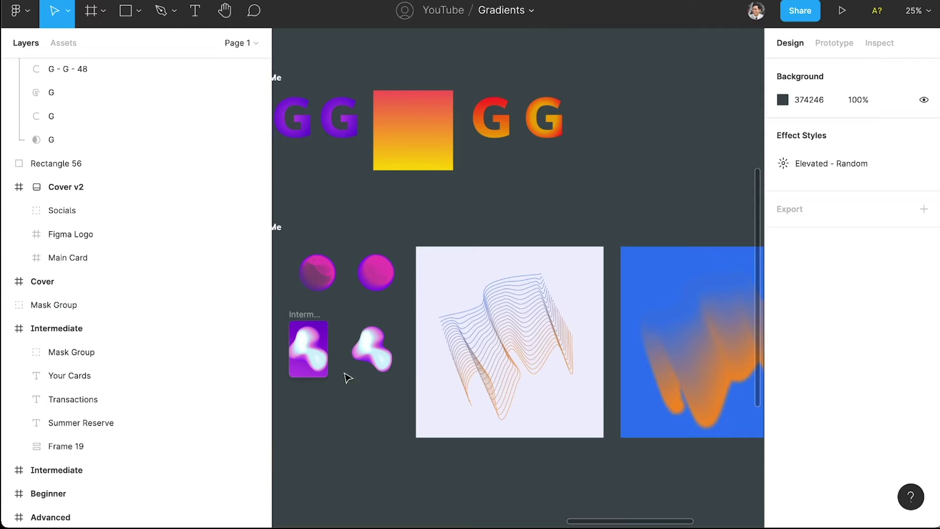
Draw a closed five-point outline with the Pen tool below the Intermediate card and blob, about 463 by 320
{"action": "scroll", "coordinate": [346, 377], "scroll_direction": "up", "scroll_amount": 5}
{"action": "scroll", "coordinate": [351, 365], "scroll_direction": "left", "scroll_amount": 3}
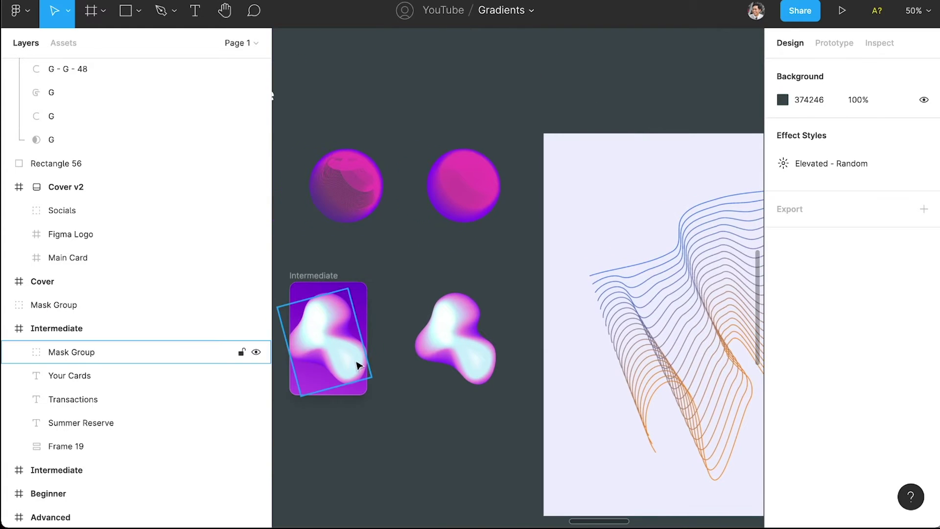
{"action": "scroll", "coordinate": [398, 369], "scroll_direction": "up", "scroll_amount": 1}
{"action": "scroll", "coordinate": [413, 421], "scroll_direction": "down", "scroll_amount": 1}
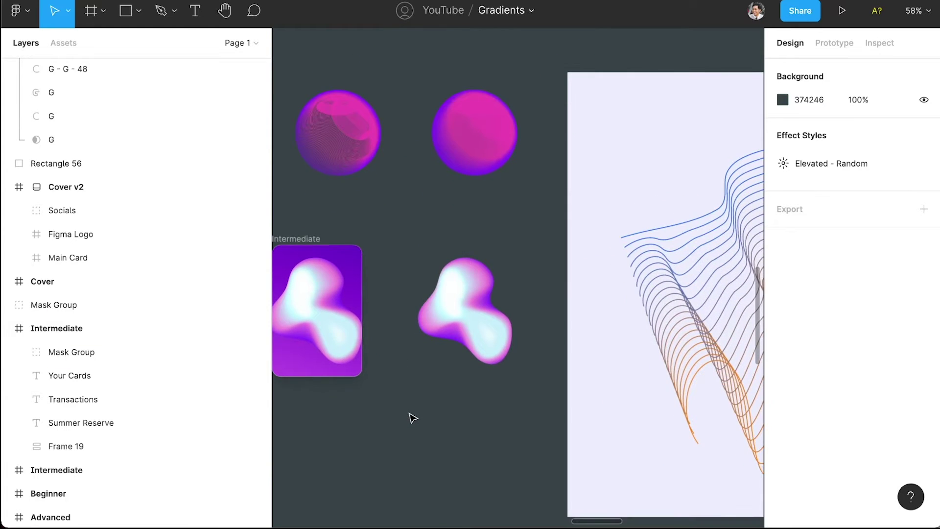
{"action": "scroll", "coordinate": [411, 417], "scroll_direction": "left", "scroll_amount": 6}
{"action": "scroll", "coordinate": [413, 417], "scroll_direction": "down", "scroll_amount": 1}
{"action": "scroll", "coordinate": [411, 415], "scroll_direction": "right", "scroll_amount": 1}
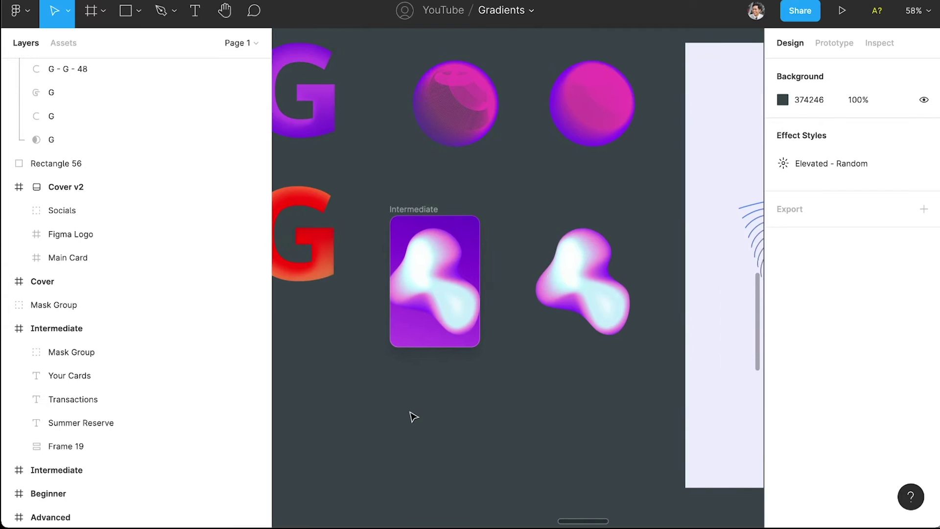
{"action": "key", "text": "p"}
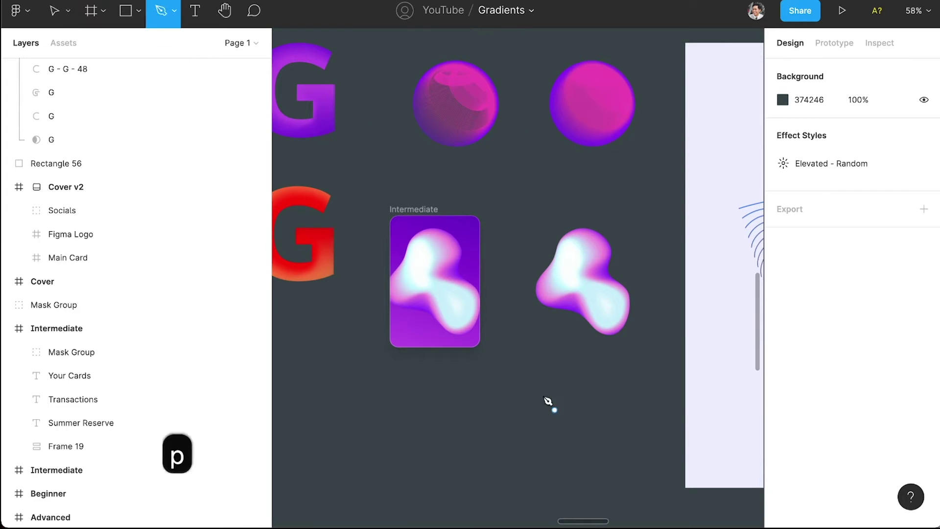
{"action": "left_click", "coordinate": [534, 355]}
{"action": "left_click", "coordinate": [485, 433]}
{"action": "left_click", "coordinate": [401, 449]}
{"action": "left_click", "coordinate": [528, 493]}
{"action": "left_click", "coordinate": [601, 449]}
{"action": "left_click", "coordinate": [535, 356]}
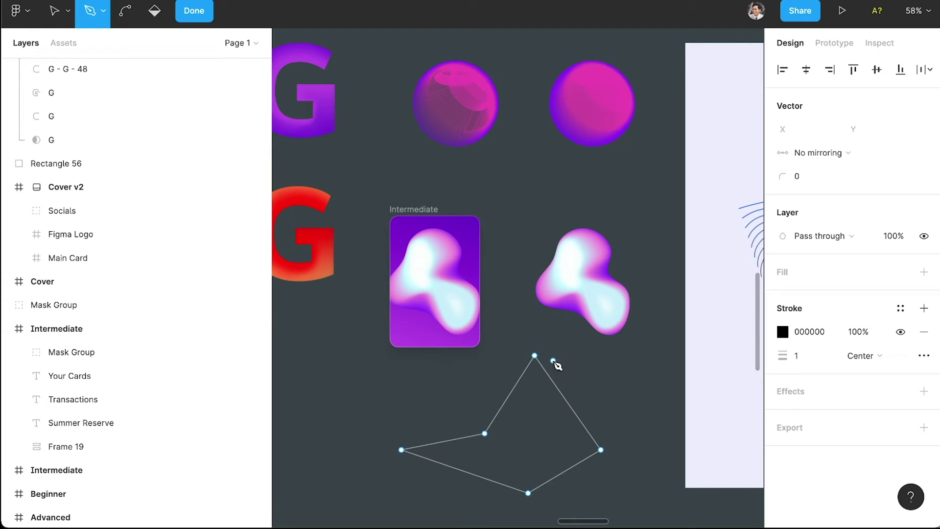
{"action": "key", "text": "v"}
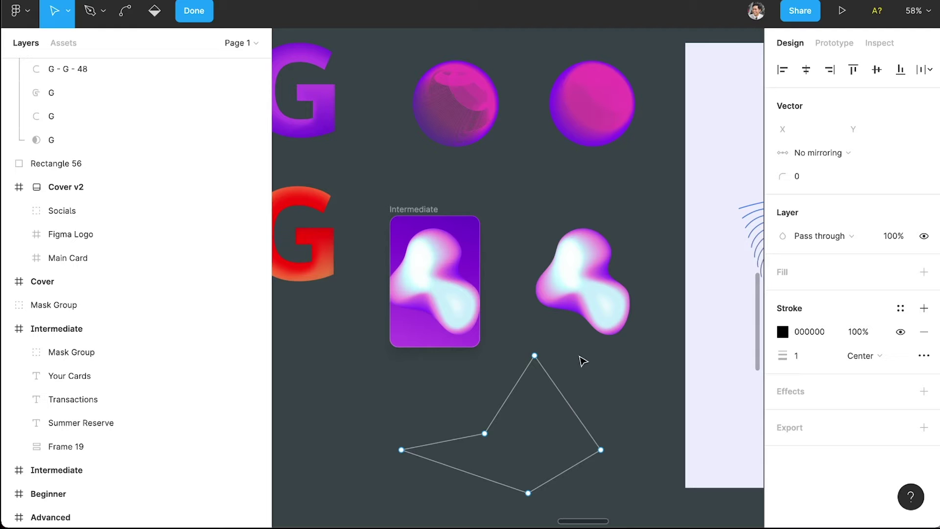
{"action": "key", "text": "super"}
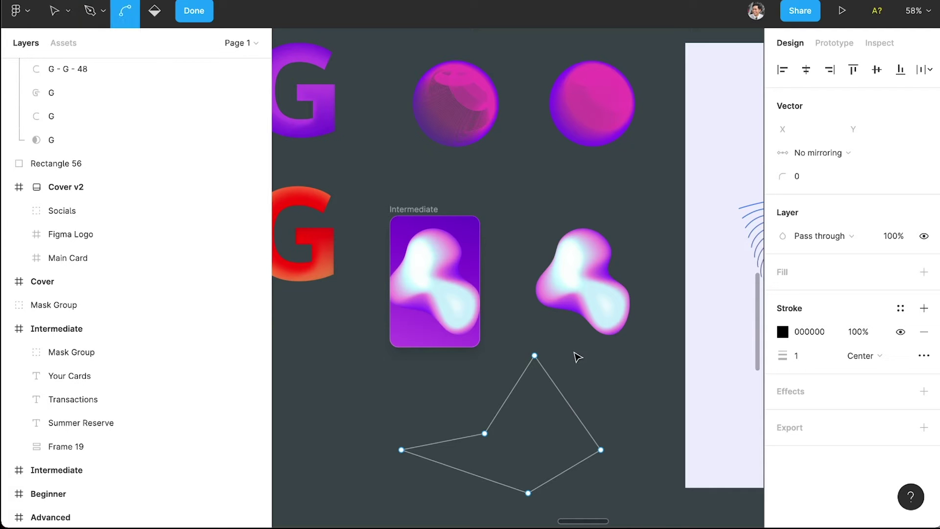
{"action": "key", "text": "Escape"}
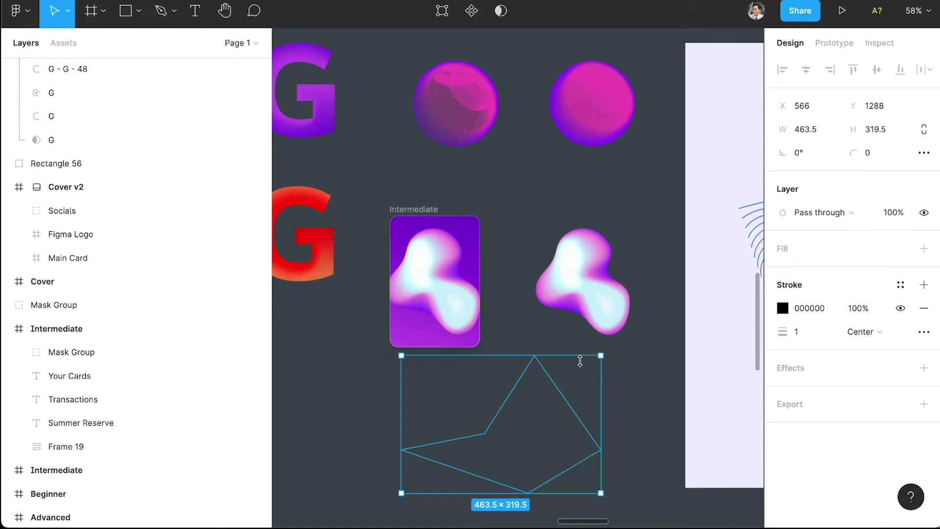
{"action": "left_click", "coordinate": [639, 409]}
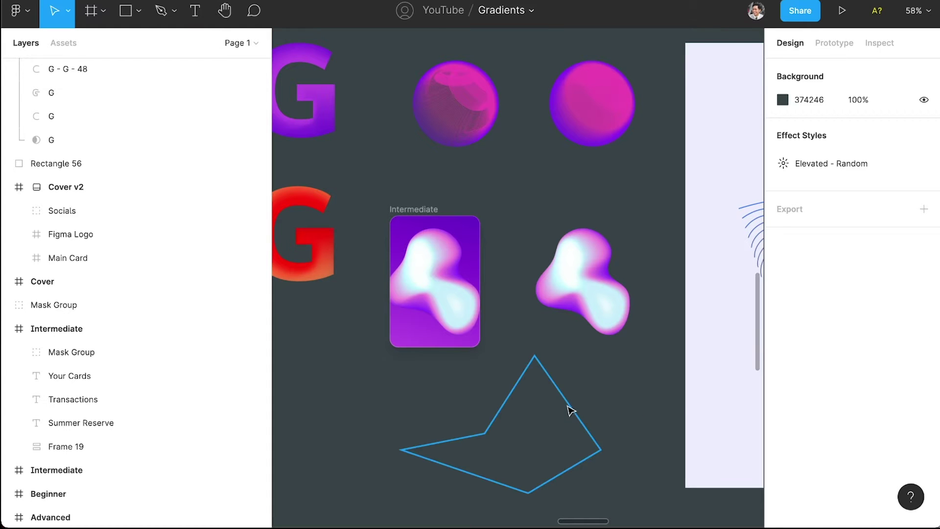
Round all five points of the drawn outline with the Bend tool into a smooth blob, about 489 by 329
{"action": "left_click", "coordinate": [566, 408]}
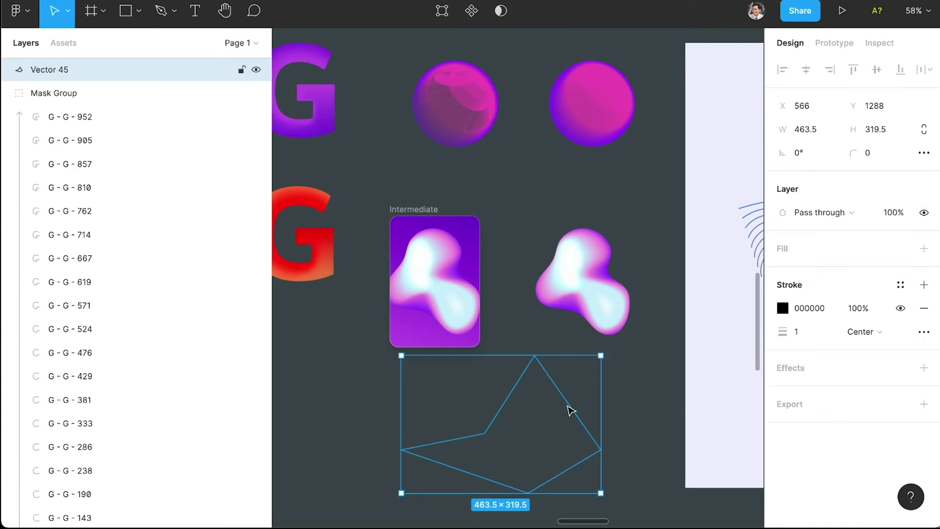
{"action": "left_click", "coordinate": [446, 15]}
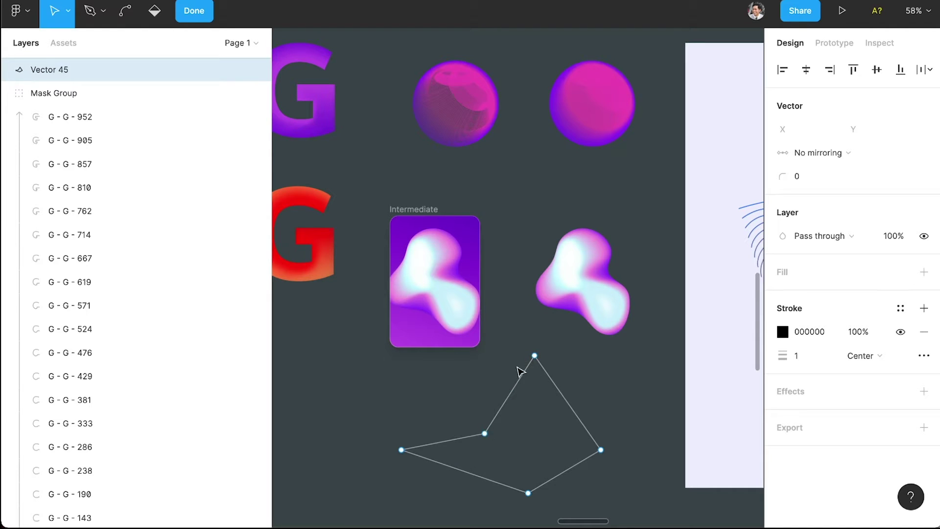
{"action": "key", "text": "ctrl"}
{"action": "key", "text": "ctrl"}
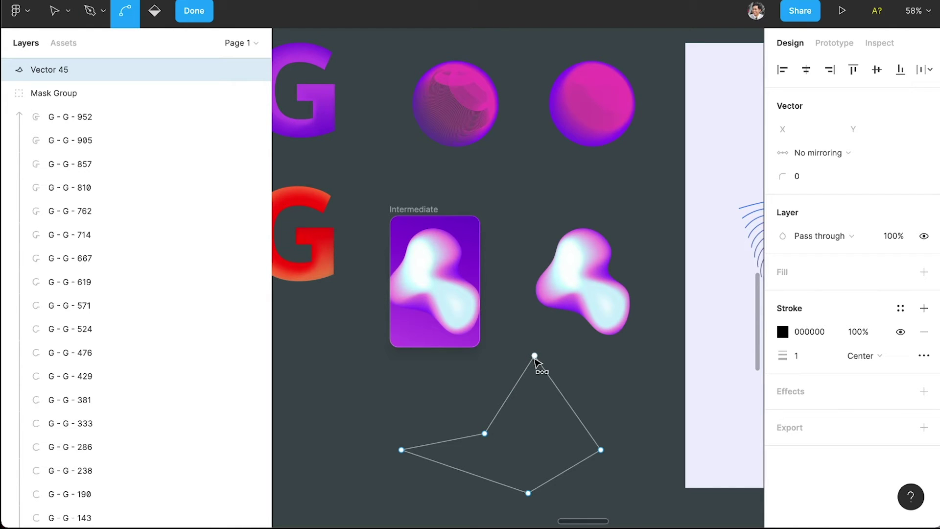
{"action": "key", "text": "ctrl"}
{"action": "key", "text": "ctrl"}
{"action": "left_click", "coordinate": [536, 357]}
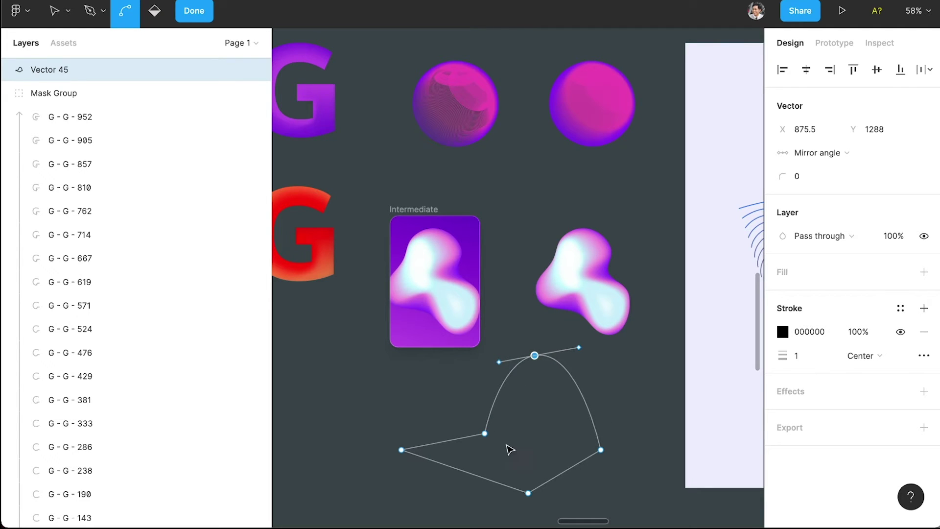
{"action": "left_click", "coordinate": [600, 450]}
{"action": "left_click", "coordinate": [528, 493]}
{"action": "left_click", "coordinate": [401, 450]}
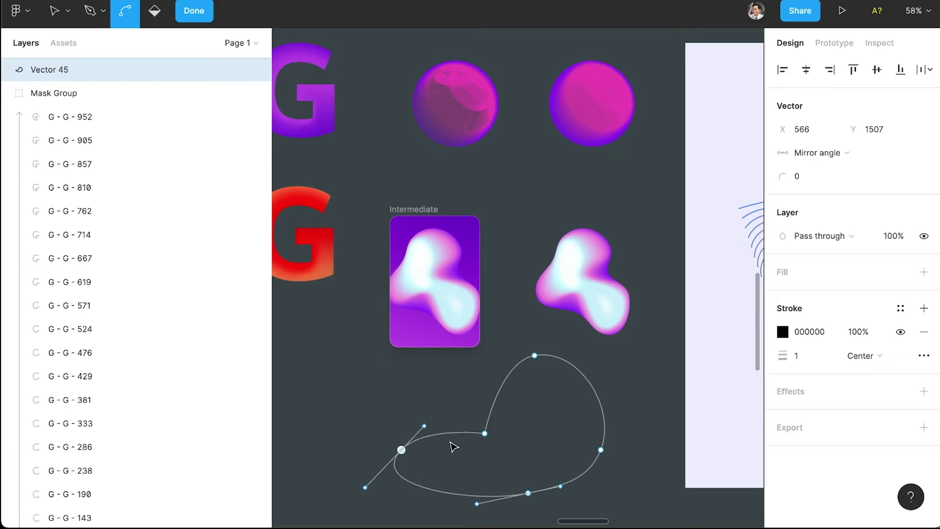
{"action": "left_click", "coordinate": [484, 434]}
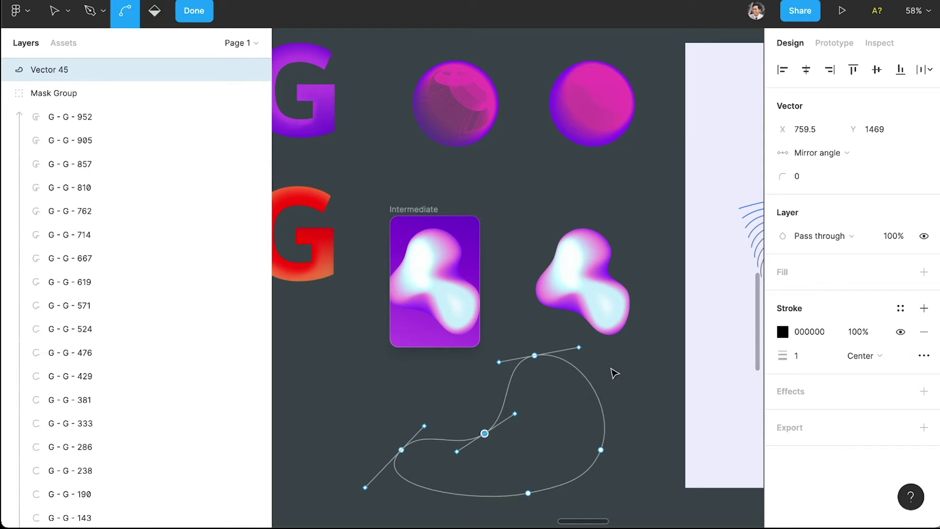
{"action": "key", "text": "v"}
{"action": "scroll", "coordinate": [581, 447], "scroll_direction": "down", "scroll_amount": 3}
{"action": "left_click", "coordinate": [580, 445]}
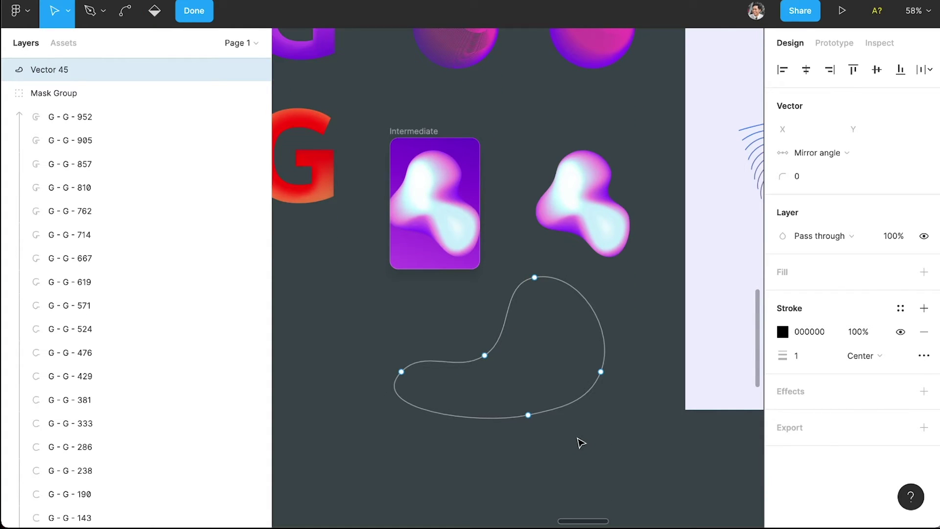
{"action": "key", "text": "Escape"}
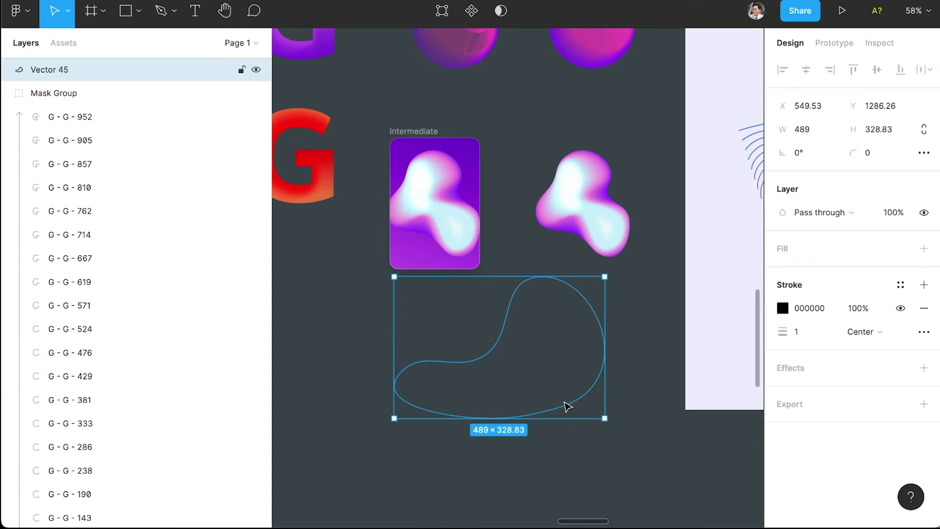
Move the copied gradient blob up and to the left, close beside the upper part of the Intermediate card
{"action": "scroll", "coordinate": [323, 191], "scroll_direction": "left", "scroll_amount": 2}
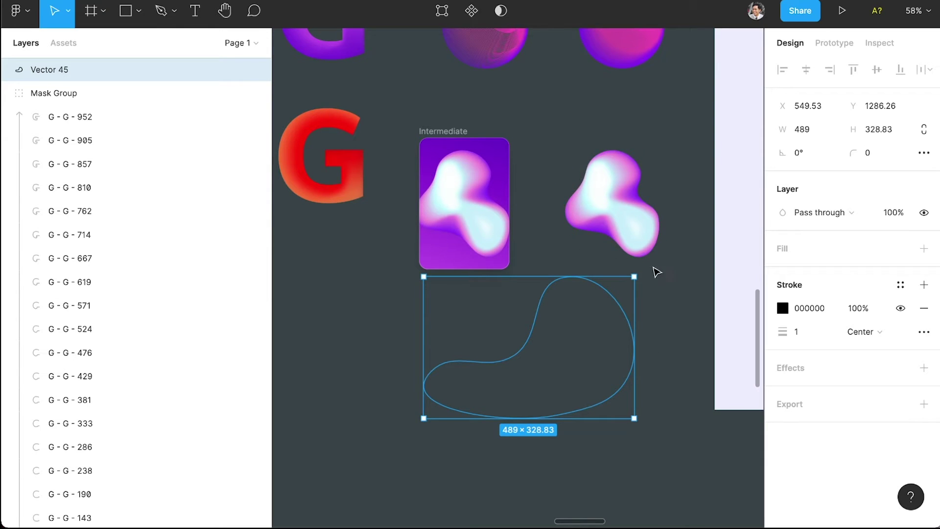
{"action": "scroll", "coordinate": [657, 275], "scroll_direction": "right", "scroll_amount": 3}
{"action": "left_click", "coordinate": [625, 233]}
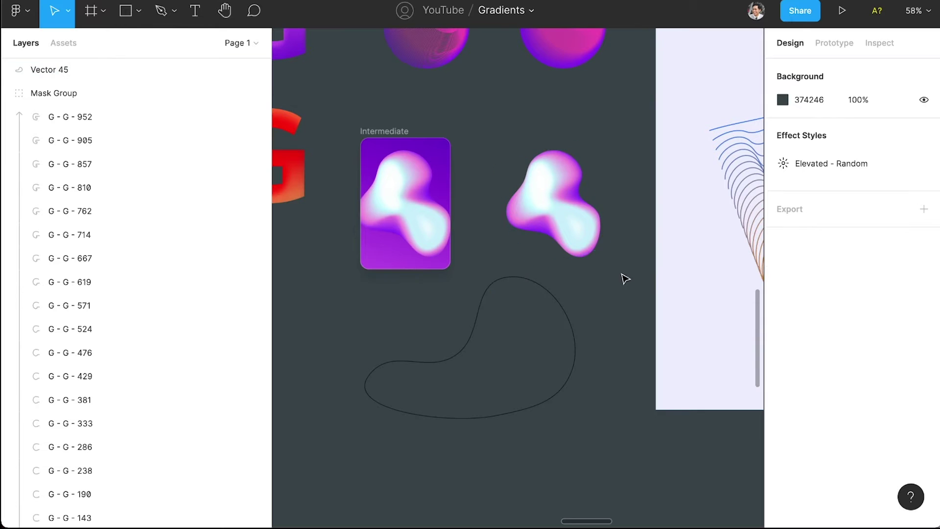
{"action": "left_click", "coordinate": [520, 160]}
{"action": "left_click_drag", "start_coordinate": [565, 215], "coordinate": [537, 174]}
{"action": "left_click", "coordinate": [627, 175]}
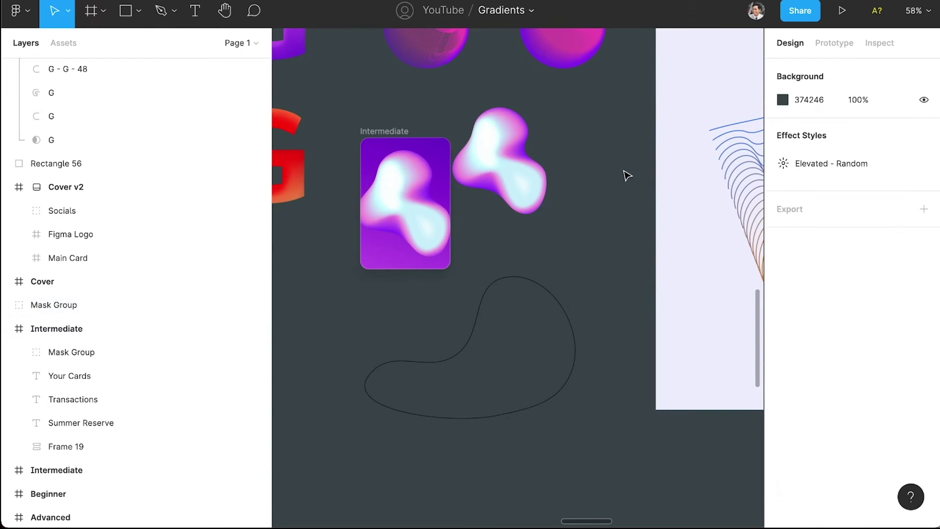
Draw a 124 by 234 rectangle to the right of the gradient blob and fill it with solid red FF0909
{"action": "key", "text": "r"}
{"action": "left_click_drag", "start_coordinate": [575, 137], "coordinate": [631, 240]}
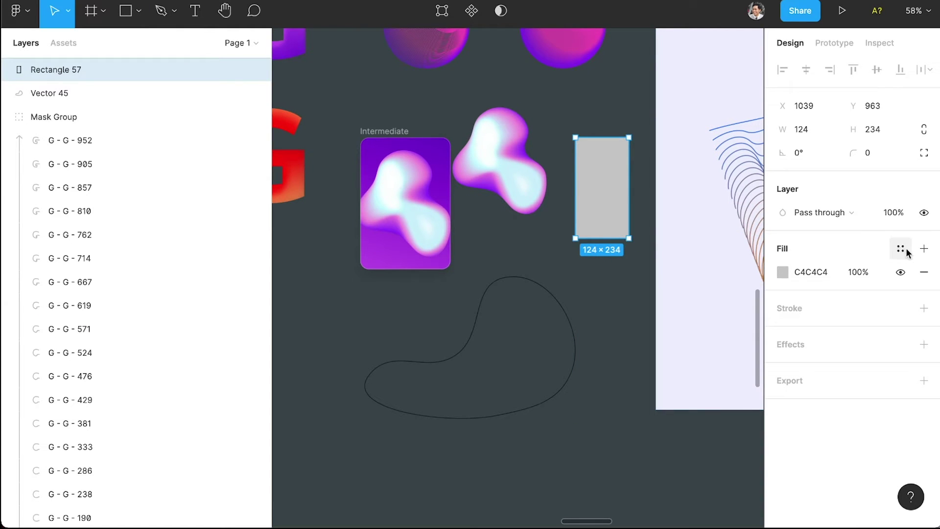
{"action": "left_click", "coordinate": [783, 273]}
{"action": "left_click", "coordinate": [747, 250]}
{"action": "left_click_drag", "start_coordinate": [775, 252], "coordinate": [777, 248]}
{"action": "left_click_drag", "start_coordinate": [648, 352], "coordinate": [621, 355]}
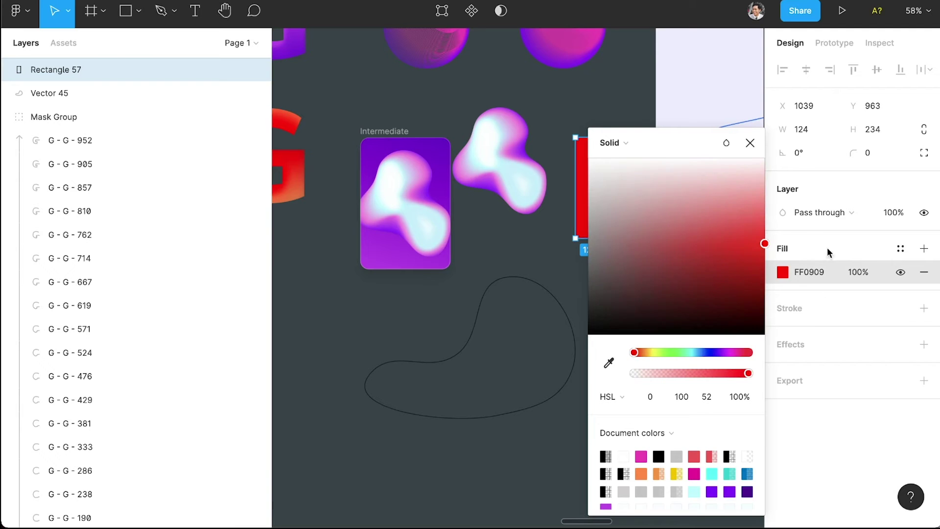
{"action": "left_click", "coordinate": [783, 272]}
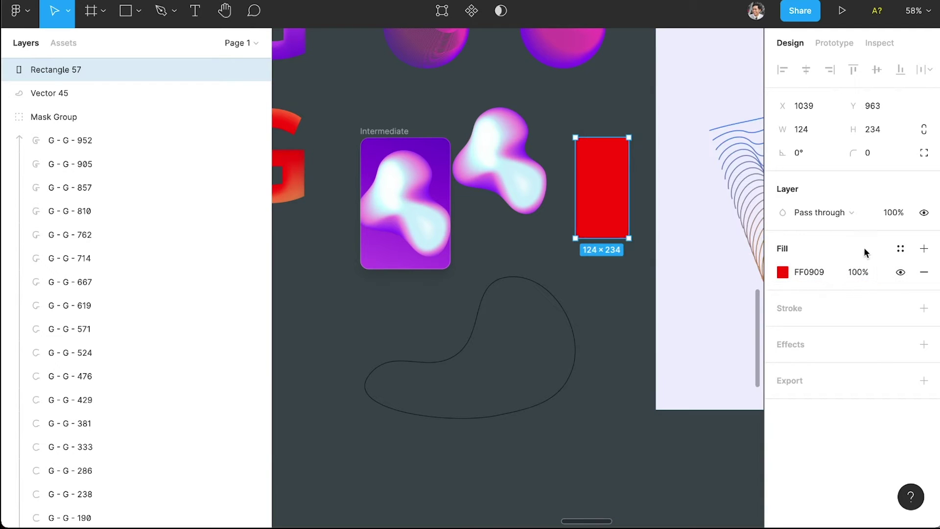
Try a second fill of 20% black on the red rectangle, and remove it
{"action": "left_click", "coordinate": [922, 248]}
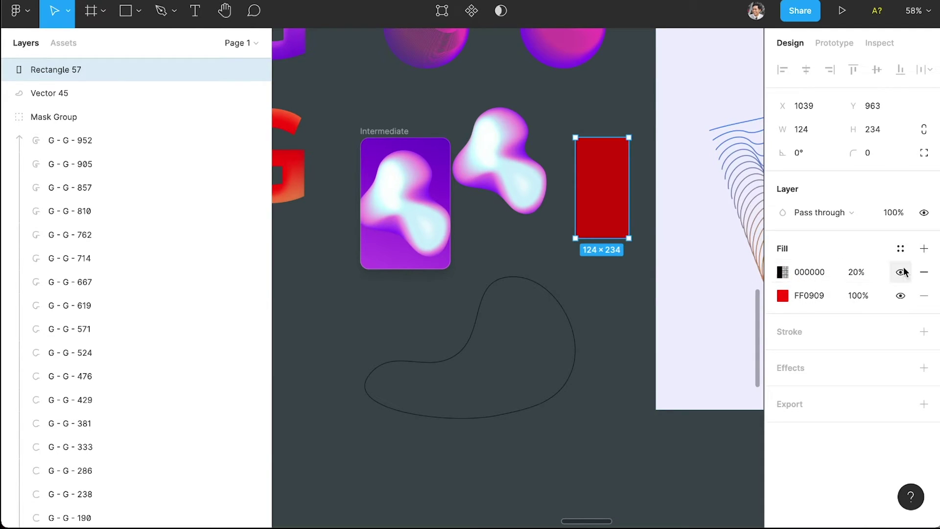
{"action": "left_click", "coordinate": [924, 272]}
Change the red rectangle's fill to a linear gradient and set its first color stop to HSL 360, 92, 58
{"action": "left_click", "coordinate": [784, 273]}
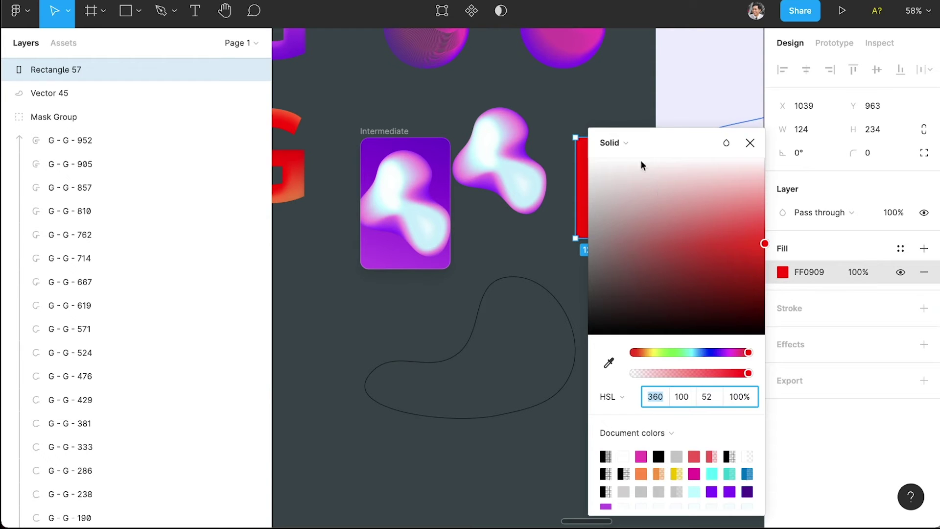
{"action": "left_click", "coordinate": [624, 142]}
{"action": "left_click", "coordinate": [633, 160]}
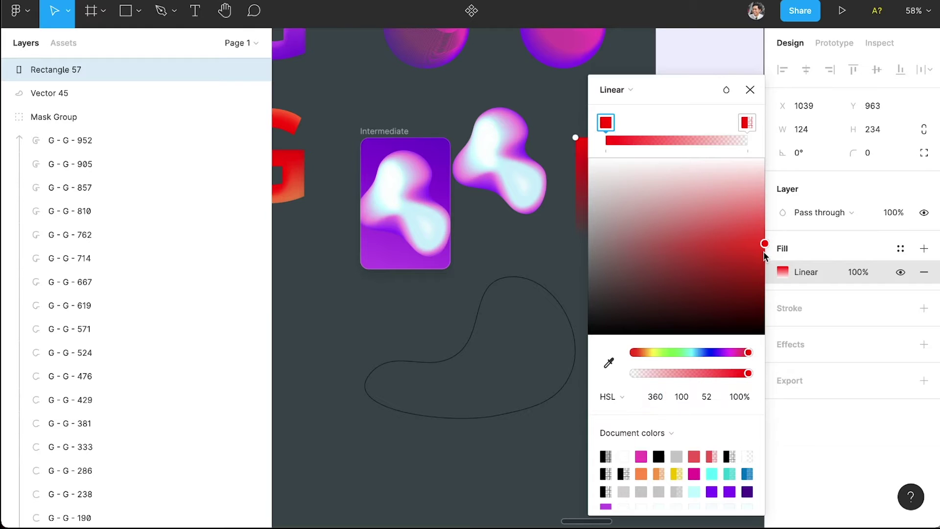
{"action": "left_click_drag", "start_coordinate": [764, 244], "coordinate": [749, 233]}
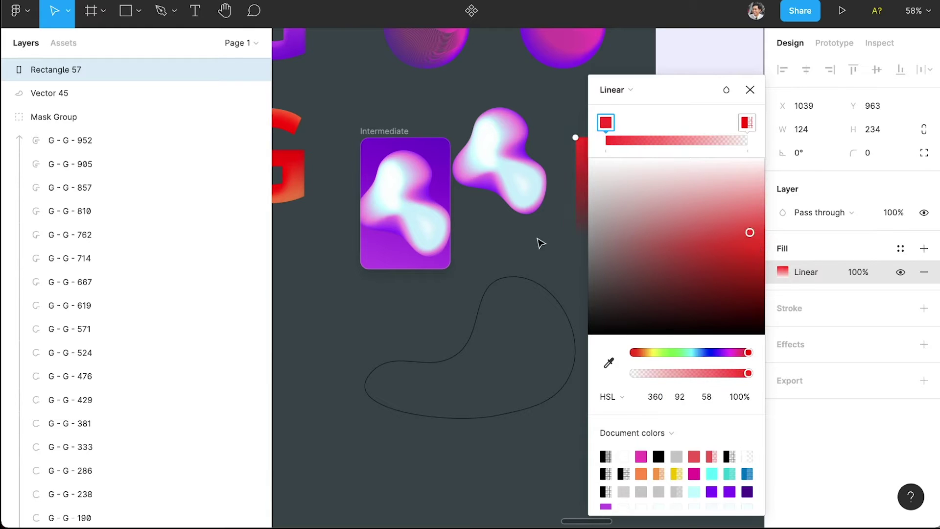
{"action": "scroll", "coordinate": [531, 241], "scroll_direction": "right", "scroll_amount": 3}
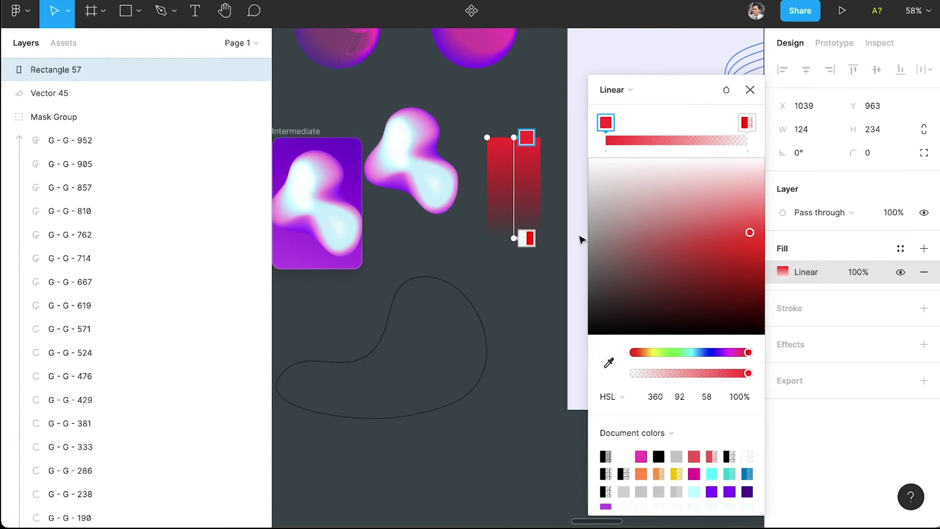
Set the gradient's end stop to light cyan HSL 185, 97, 87 and add a middle stop in orange HSL 22, 99, 64
{"action": "left_click", "coordinate": [746, 123]}
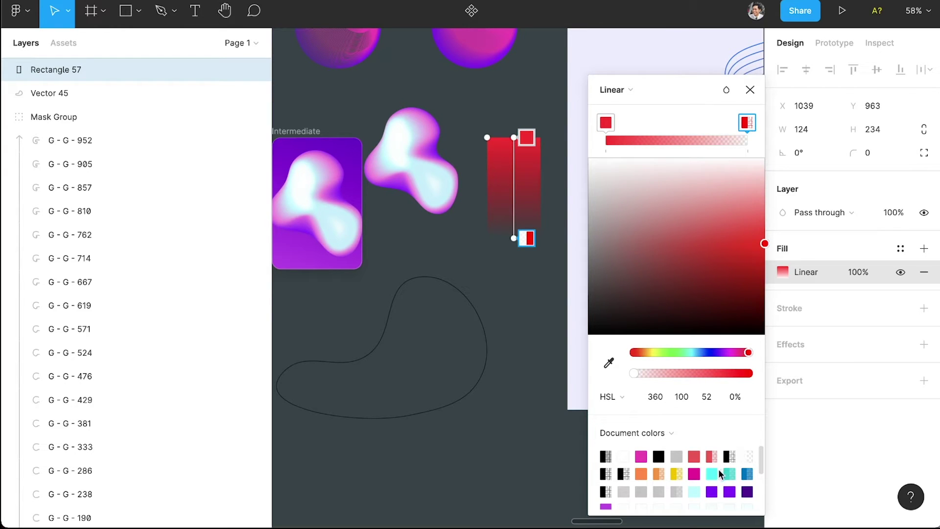
{"action": "left_click", "coordinate": [694, 491]}
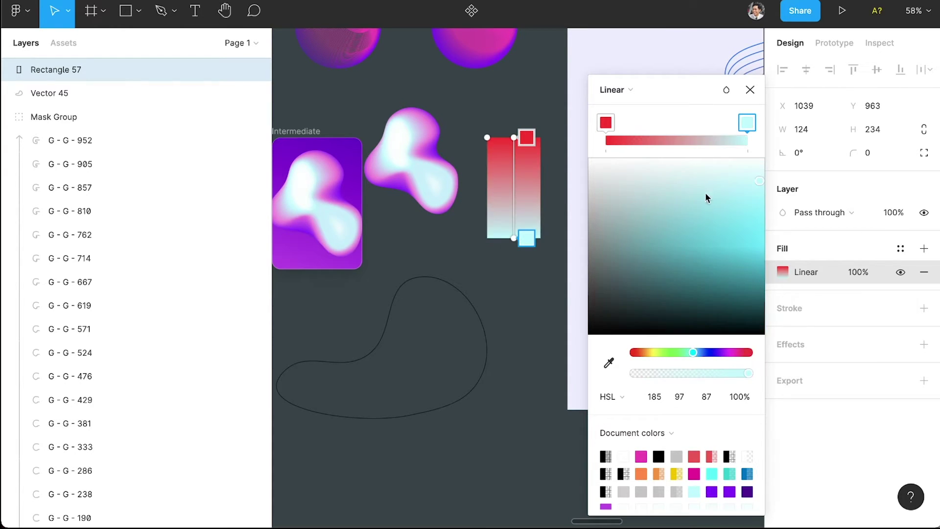
{"action": "left_click", "coordinate": [677, 140]}
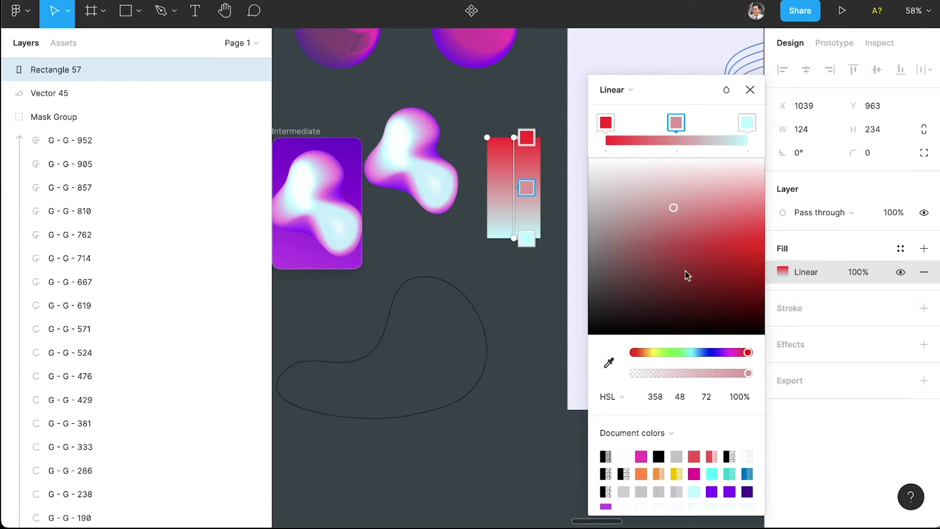
{"action": "left_click", "coordinate": [644, 474]}
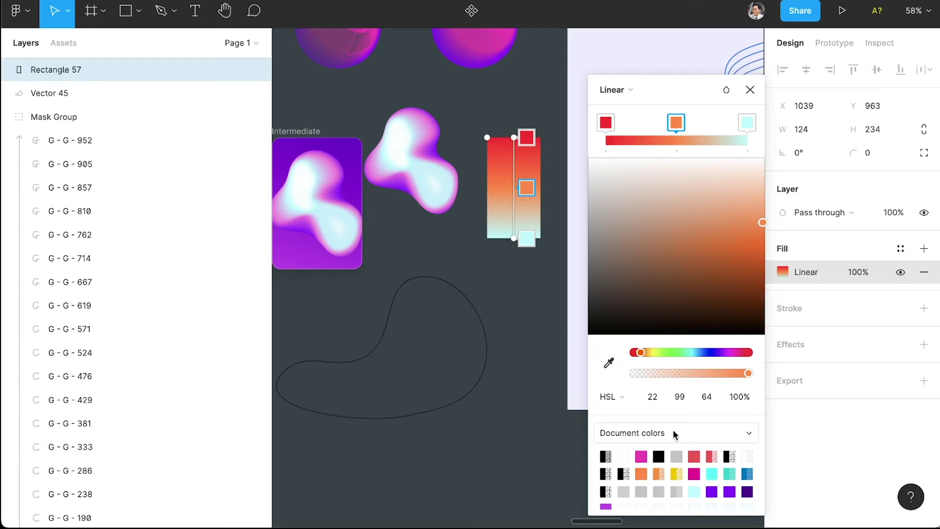
Examine the red, orange and light cyan stops of the rectangle's gradient one after another
{"action": "left_click", "coordinate": [749, 132]}
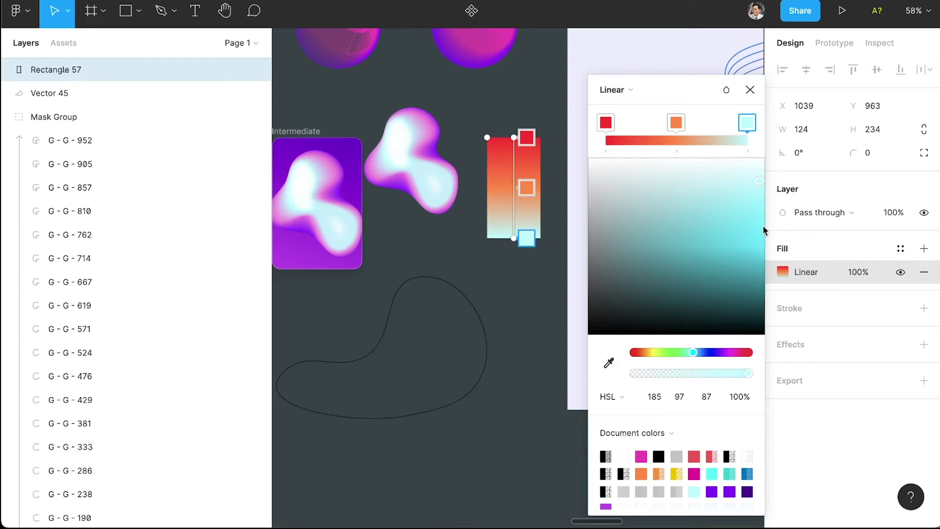
{"action": "left_click", "coordinate": [677, 128]}
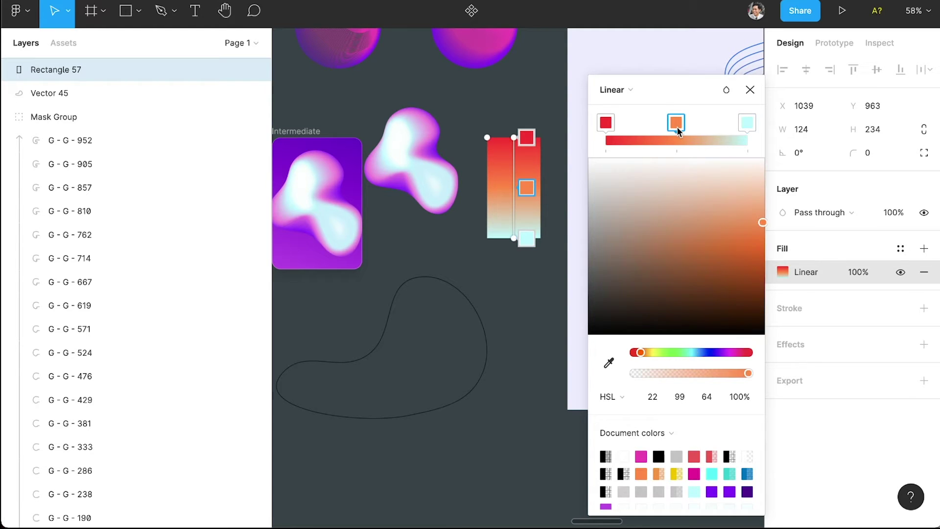
{"action": "left_click", "coordinate": [605, 130]}
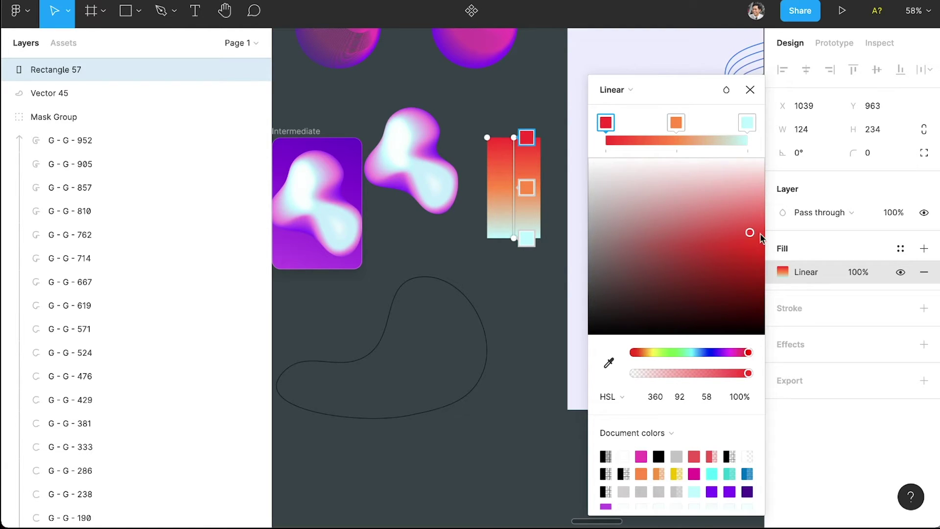
{"action": "left_click", "coordinate": [671, 125]}
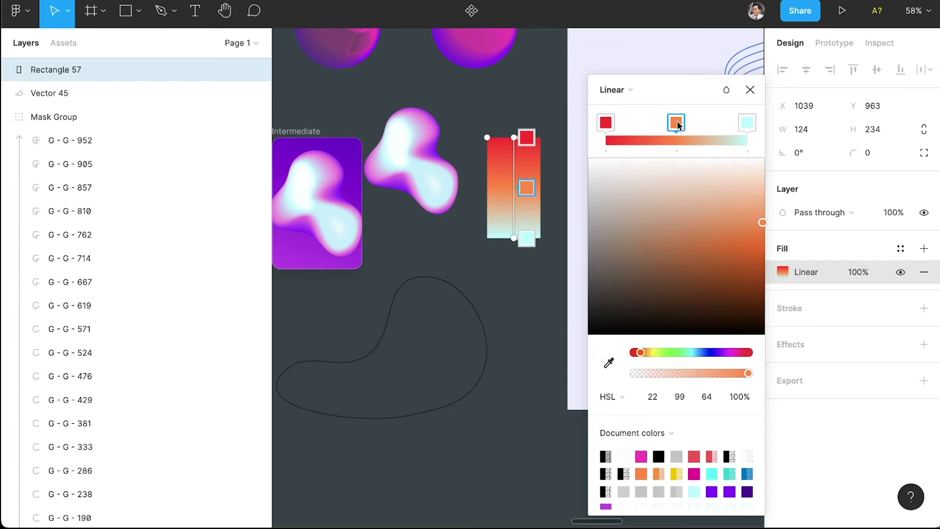
{"action": "left_click", "coordinate": [748, 124]}
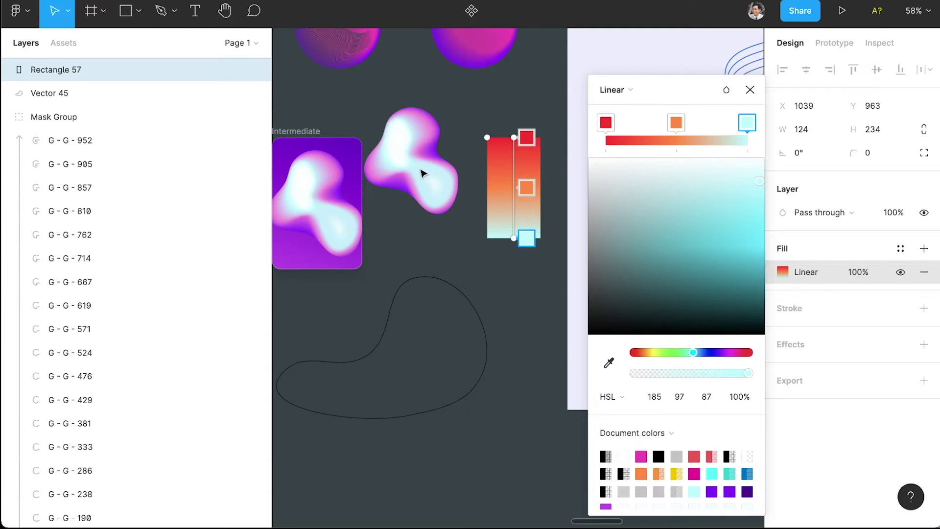
{"action": "left_click", "coordinate": [676, 125]}
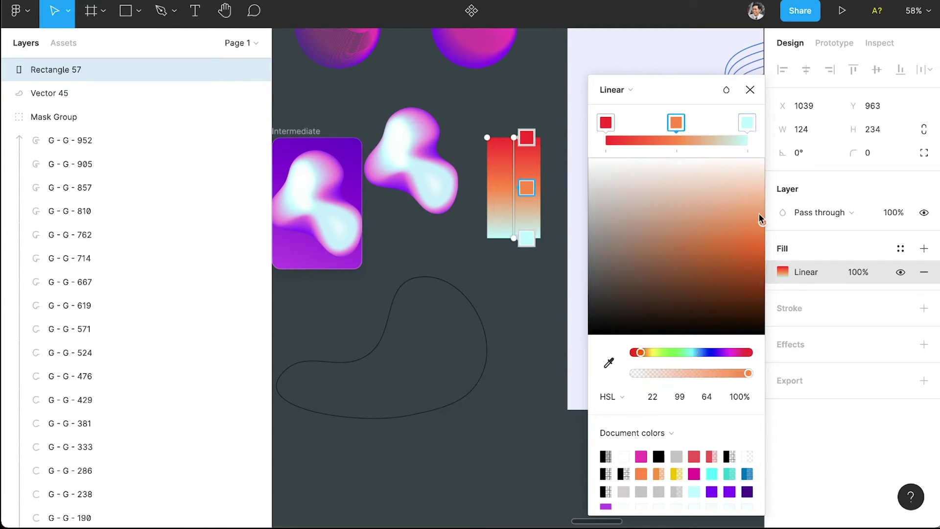
{"action": "left_click", "coordinate": [606, 124]}
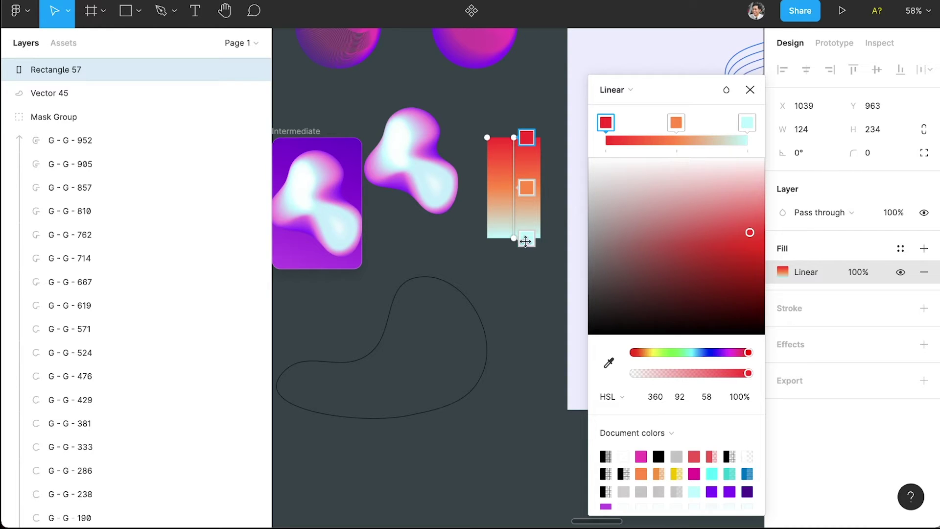
{"action": "left_click", "coordinate": [545, 273]}
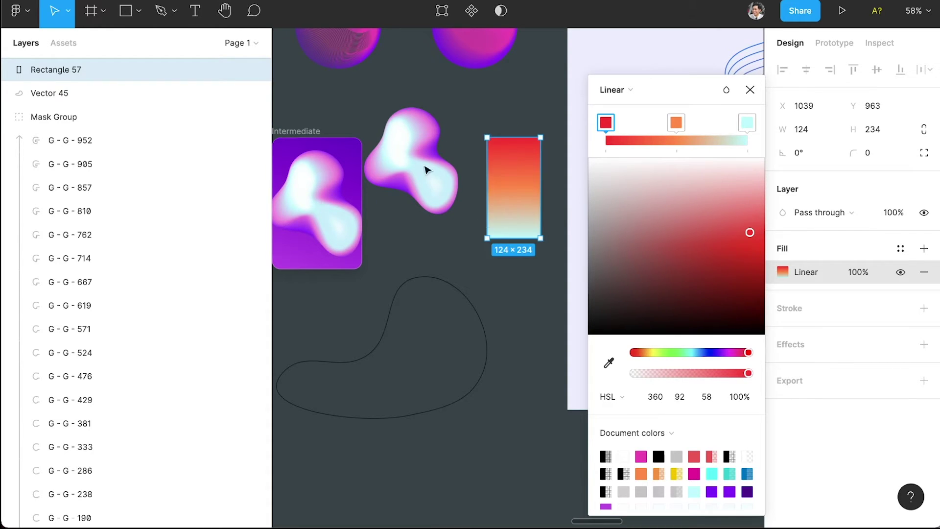
Color the blob outline's stroke red F63332 by sampling the top of the gradient rectangle with the eyedropper
{"action": "scroll", "coordinate": [502, 327], "scroll_direction": "left", "scroll_amount": 1}
{"action": "left_click", "coordinate": [537, 319]}
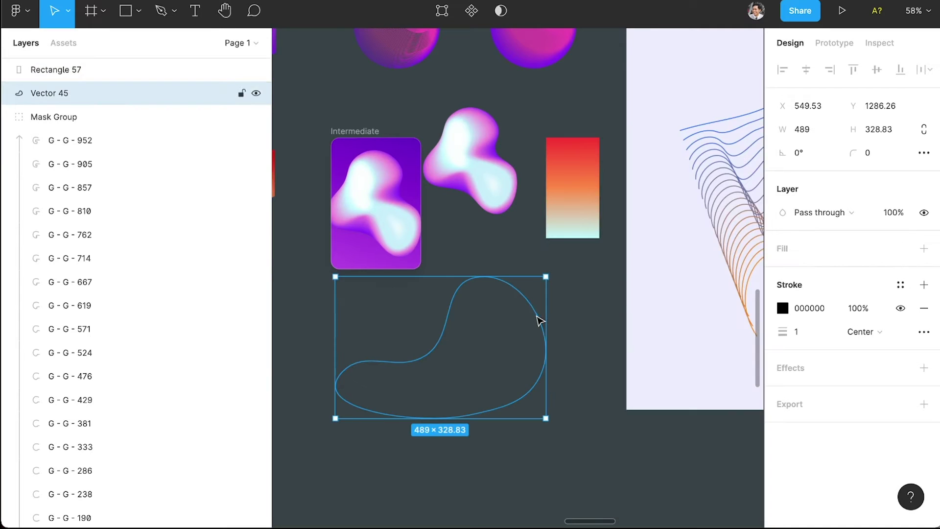
{"action": "scroll", "coordinate": [522, 319], "scroll_direction": "right", "scroll_amount": 1}
{"action": "scroll", "coordinate": [524, 318], "scroll_direction": "down", "scroll_amount": 1}
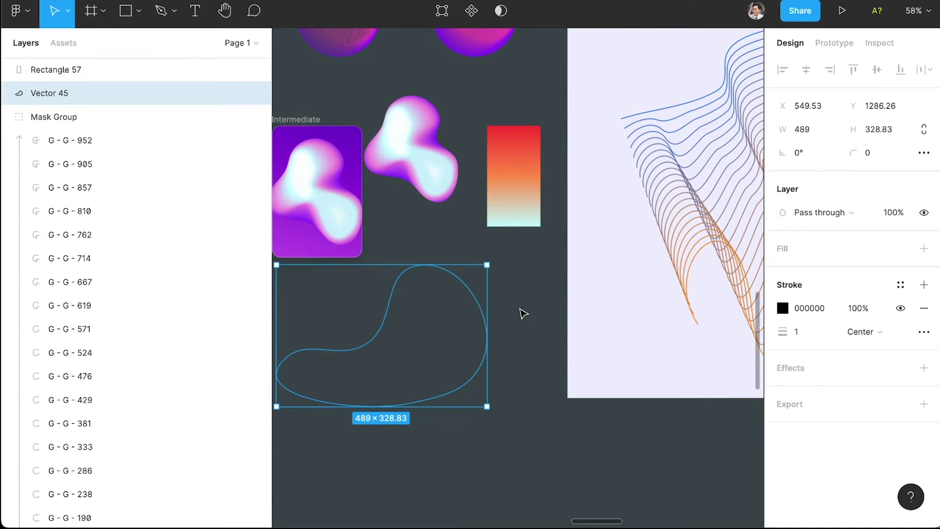
{"action": "key", "text": "i"}
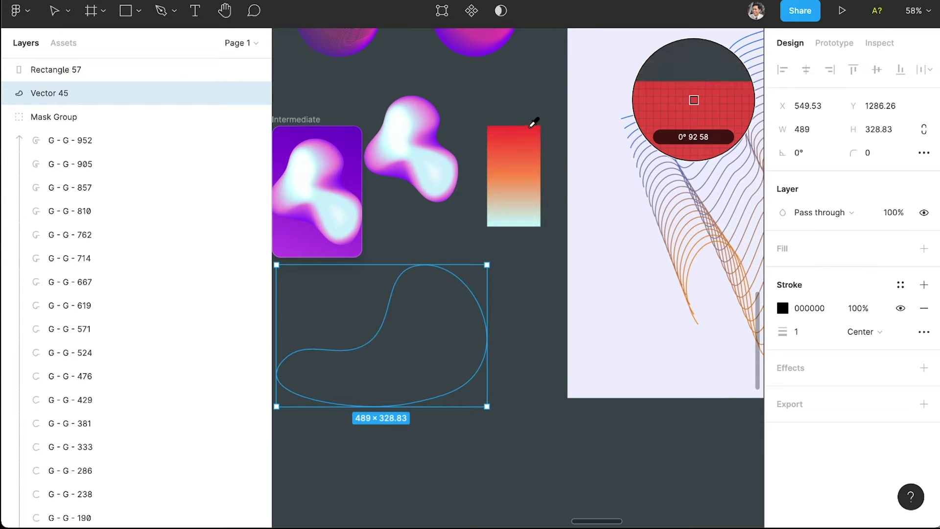
{"action": "left_click", "coordinate": [535, 122]}
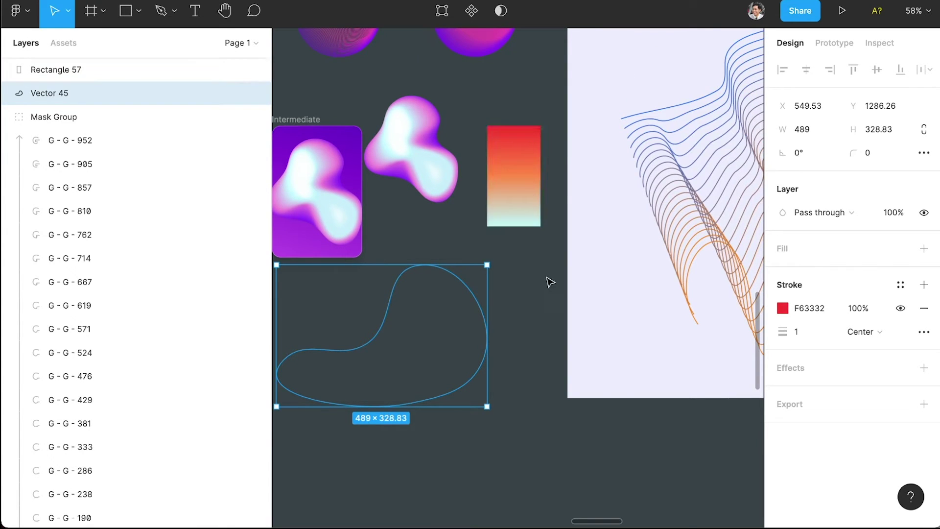
{"action": "left_click", "coordinate": [560, 298]}
Duplicate the red blob outline in place and scale the copy down from its center to 428 by 287
{"action": "left_click", "coordinate": [491, 339]}
{"action": "scroll", "coordinate": [495, 340], "scroll_direction": "left", "scroll_amount": 3}
{"action": "scroll", "coordinate": [522, 321], "scroll_direction": "left", "scroll_amount": 2}
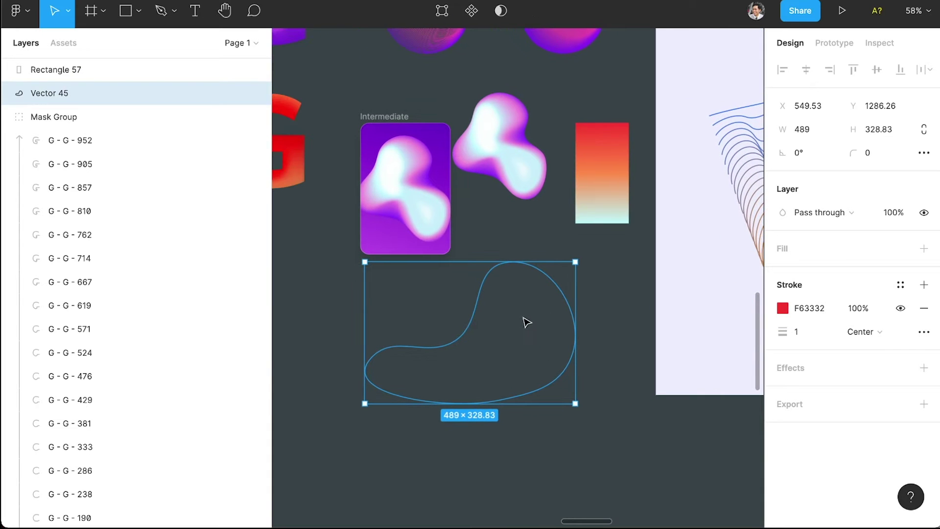
{"action": "key", "text": "super+c"}
{"action": "key", "text": "super+v"}
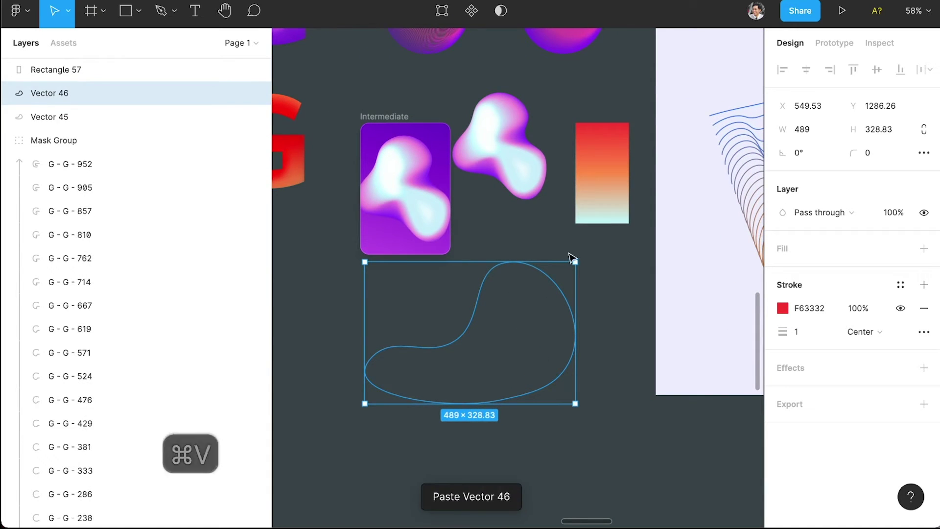
{"action": "left_click_drag", "start_coordinate": [581, 260], "coordinate": [558, 275]}
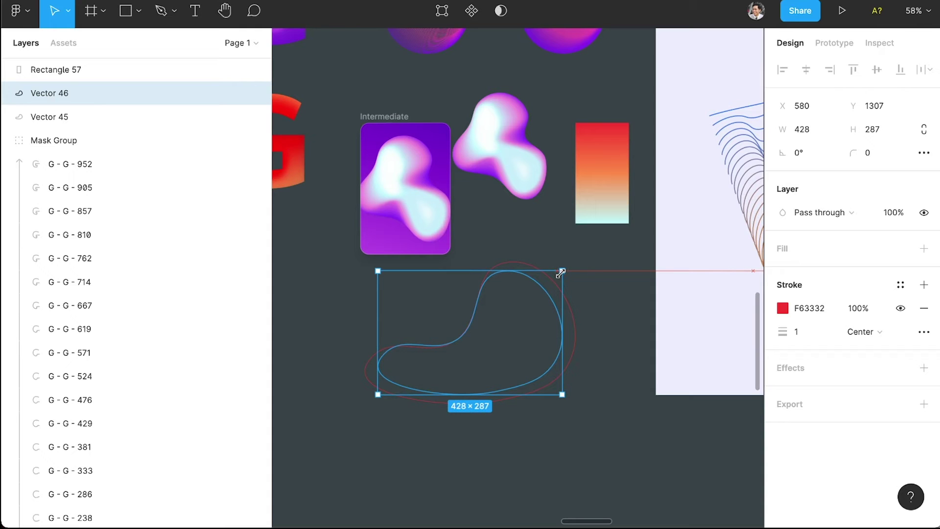
{"action": "left_click_drag", "start_coordinate": [560, 272], "coordinate": [560, 272]}
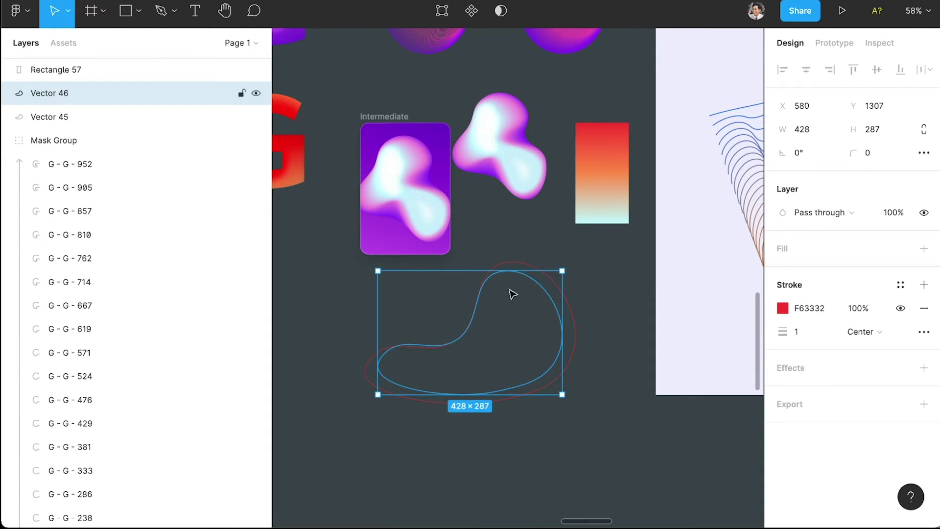
Move the smaller outline's left-end and inner-bend points slightly downward so it clears the outer outline, making it about 432 by 289
{"action": "scroll", "coordinate": [398, 344], "scroll_direction": "up", "scroll_amount": 3}
{"action": "scroll", "coordinate": [398, 344], "scroll_direction": "up", "scroll_amount": 2}
{"action": "scroll", "coordinate": [399, 344], "scroll_direction": "down", "scroll_amount": 2}
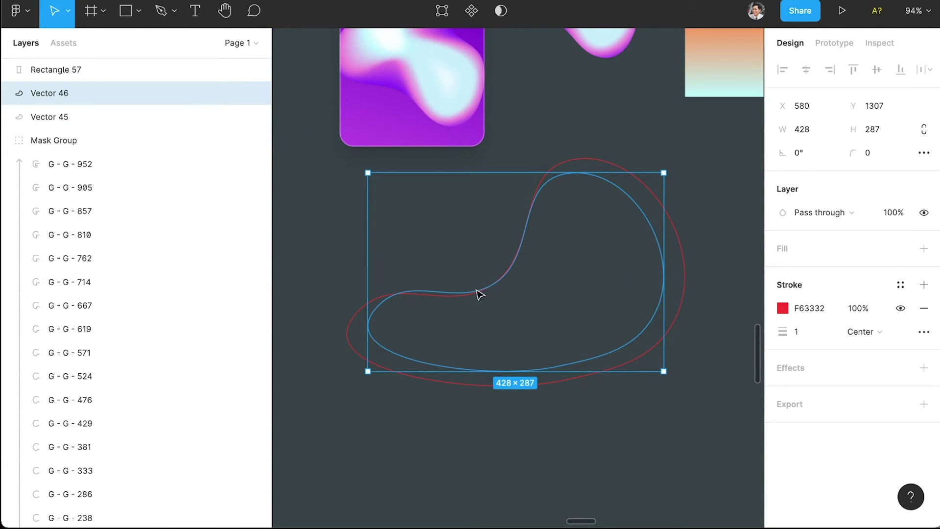
{"action": "scroll", "coordinate": [473, 294], "scroll_direction": "up", "scroll_amount": 2}
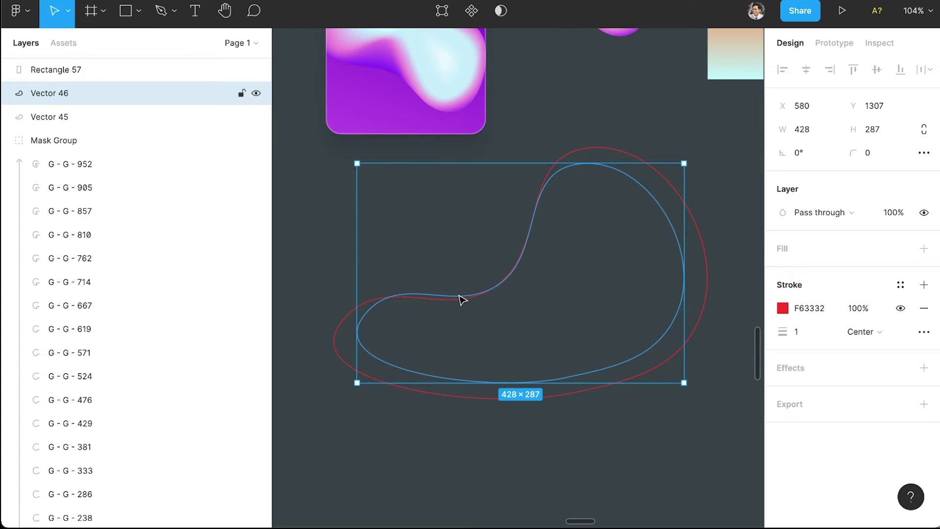
{"action": "double_click", "coordinate": [463, 299]}
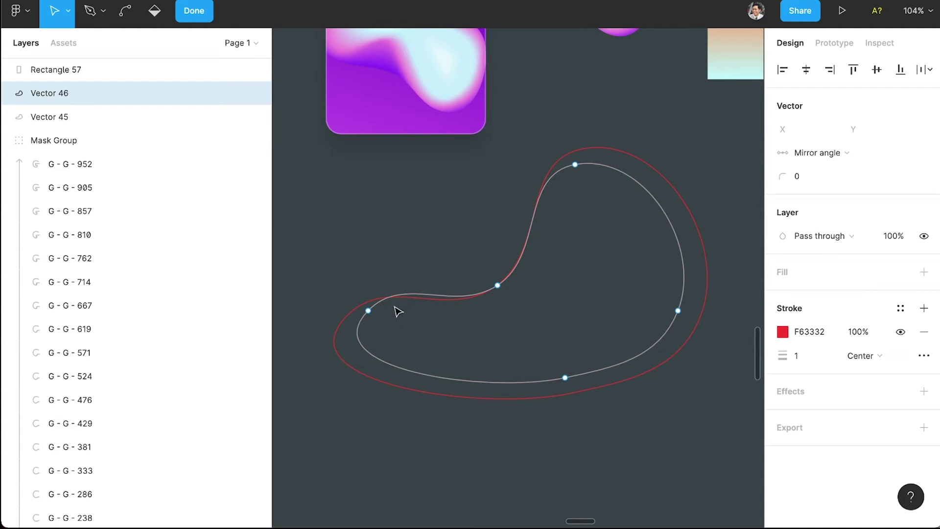
{"action": "left_click", "coordinate": [367, 312]}
{"action": "left_click_drag", "start_coordinate": [366, 315], "coordinate": [362, 328]}
{"action": "left_click", "coordinate": [498, 286]}
{"action": "left_click_drag", "start_coordinate": [498, 286], "coordinate": [501, 293]}
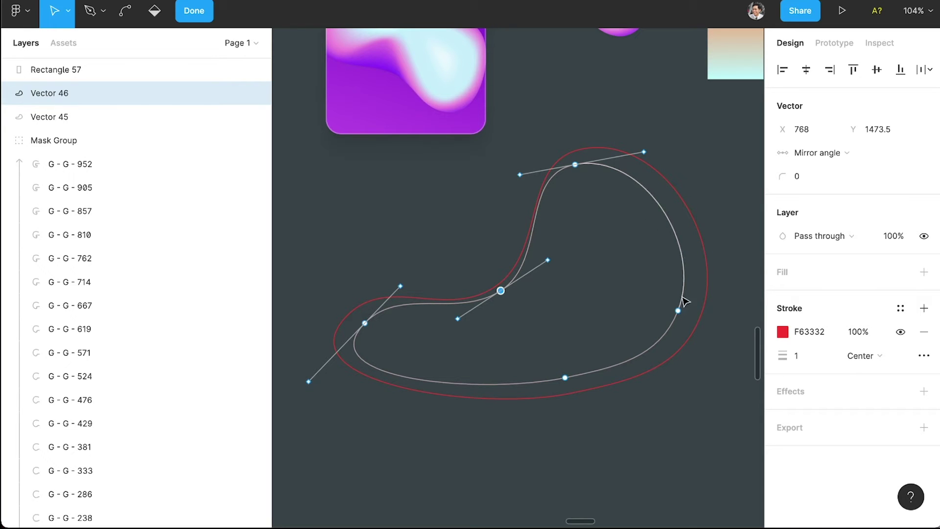
{"action": "key", "text": "Escape"}
{"action": "key", "text": "Escape"}
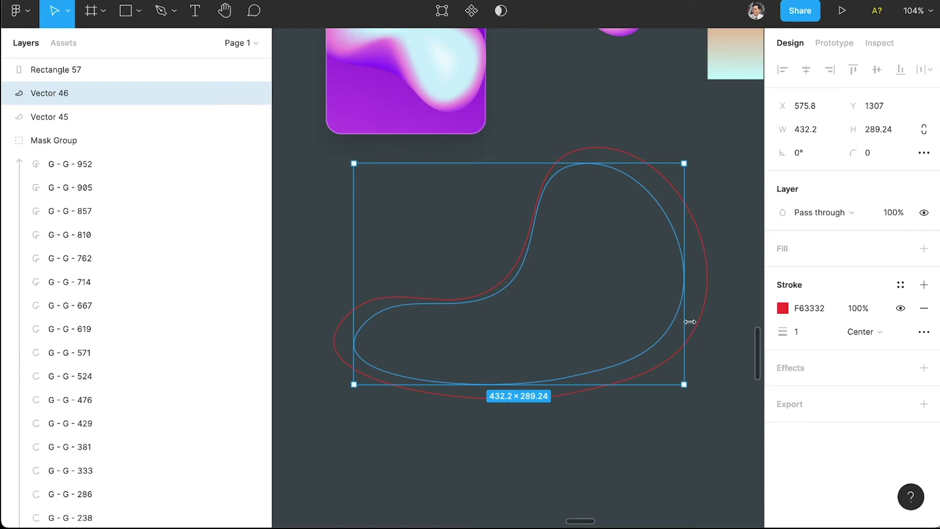
Color the inner outline's stroke orange FE8947 by sampling the middle of the gradient rectangle with the eyedropper
{"action": "scroll", "coordinate": [637, 289], "scroll_direction": "up", "scroll_amount": 5}
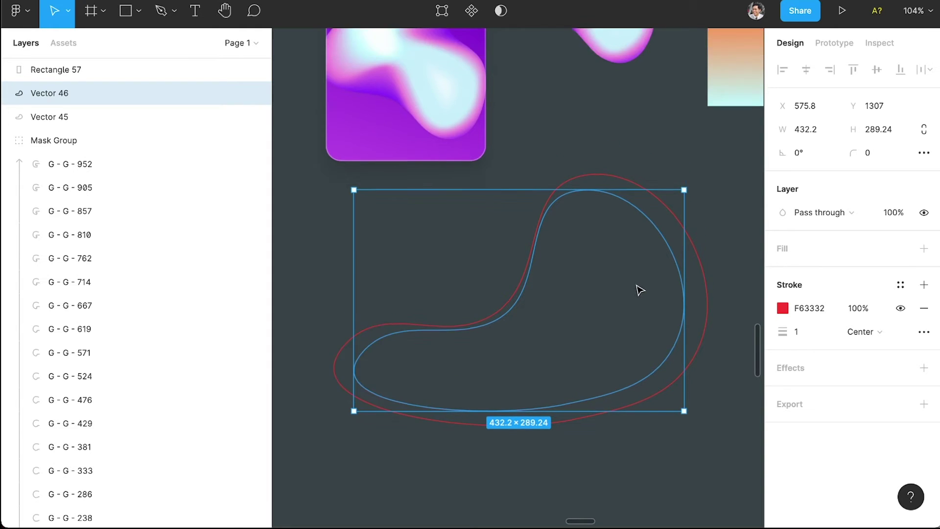
{"action": "scroll", "coordinate": [638, 288], "scroll_direction": "left", "scroll_amount": 4}
{"action": "scroll", "coordinate": [634, 289], "scroll_direction": "up", "scroll_amount": 3}
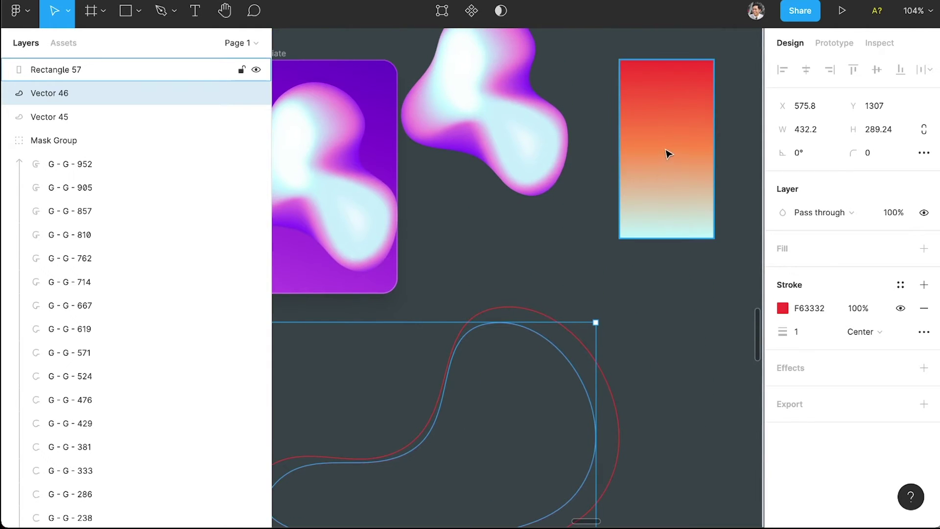
{"action": "key", "text": "i"}
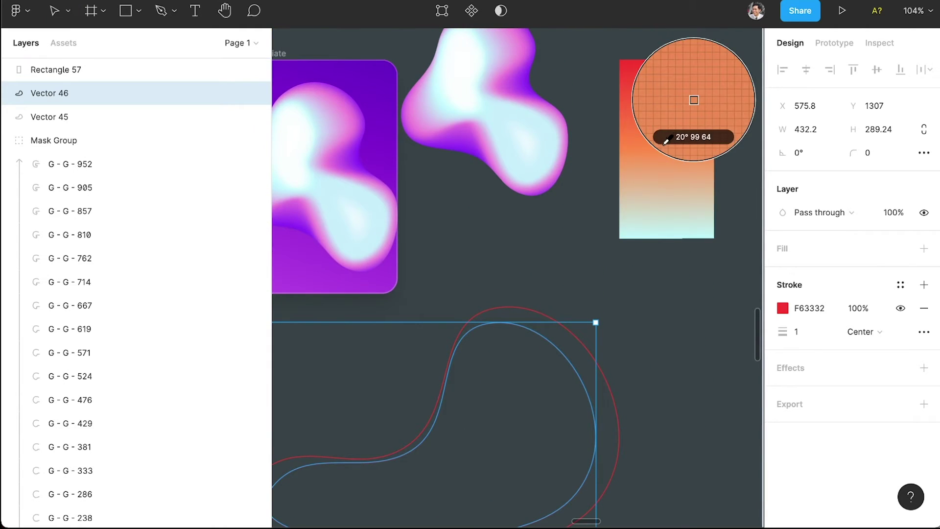
{"action": "left_click", "coordinate": [638, 144]}
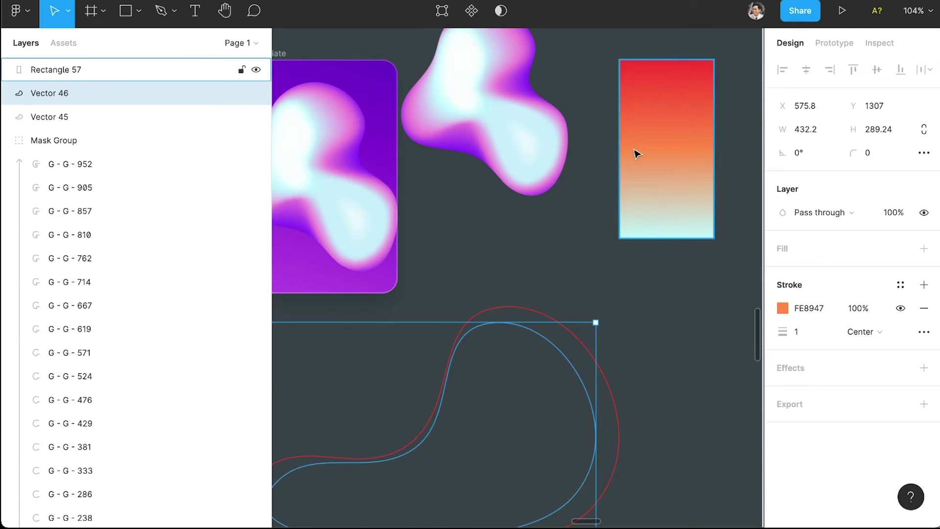
{"action": "scroll", "coordinate": [636, 332], "scroll_direction": "down", "scroll_amount": 1}
{"action": "left_click", "coordinate": [657, 366]}
{"action": "scroll", "coordinate": [642, 377], "scroll_direction": "down", "scroll_amount": 1}
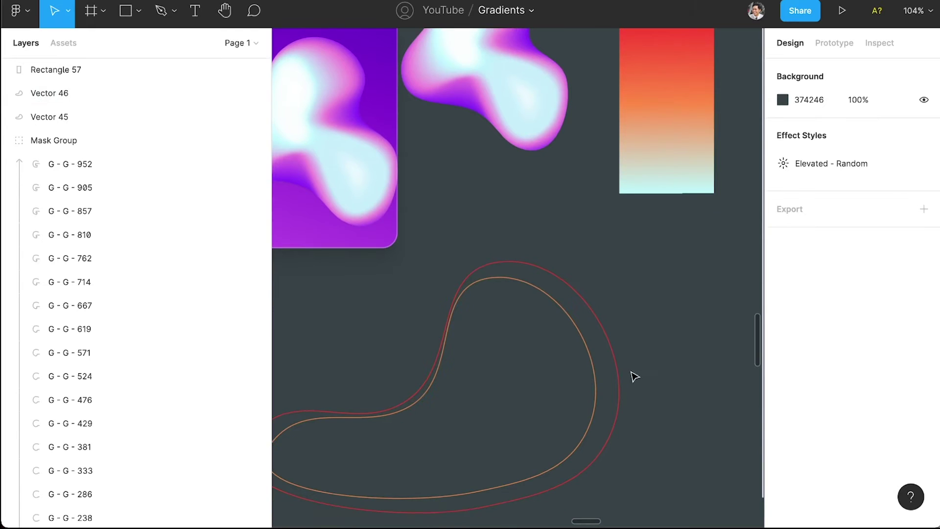
Widen the orange inner outline toward the outer one's right edge, to 442 by 289
{"action": "left_click", "coordinate": [595, 394]}
{"action": "left_click_drag", "start_coordinate": [593, 392], "coordinate": [604, 393]}
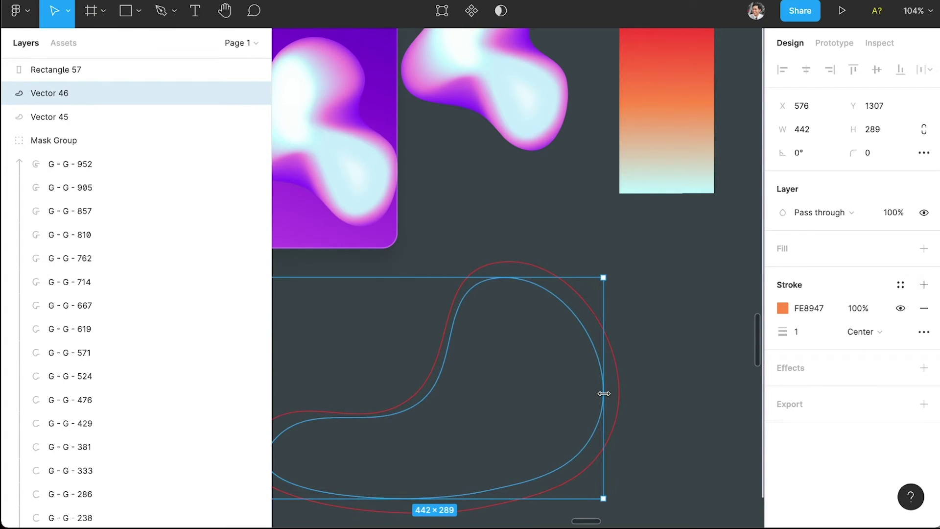
Move the orange outline's inner-bend point slightly down and left so the curve sits clear of the red outline
{"action": "double_click", "coordinate": [441, 377]}
{"action": "left_click_drag", "start_coordinate": [416, 405], "coordinate": [412, 409]}
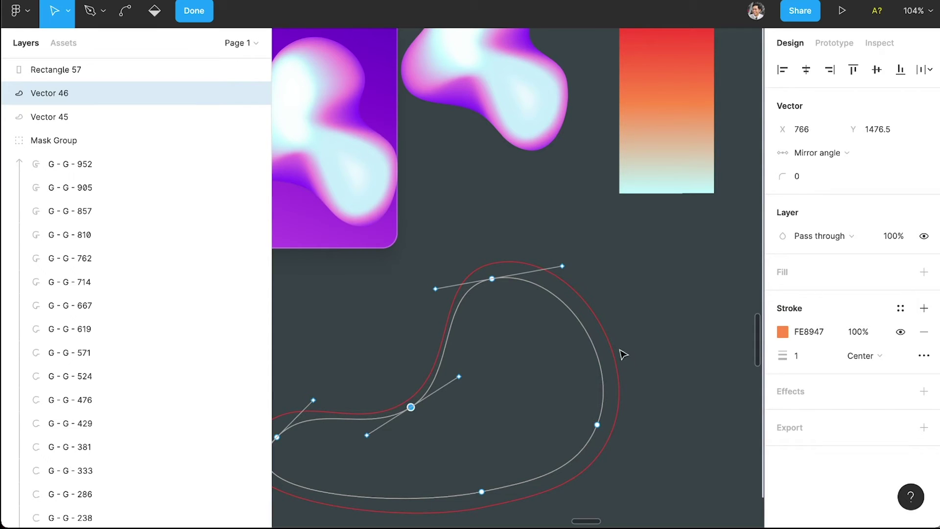
{"action": "key", "text": "Escape"}
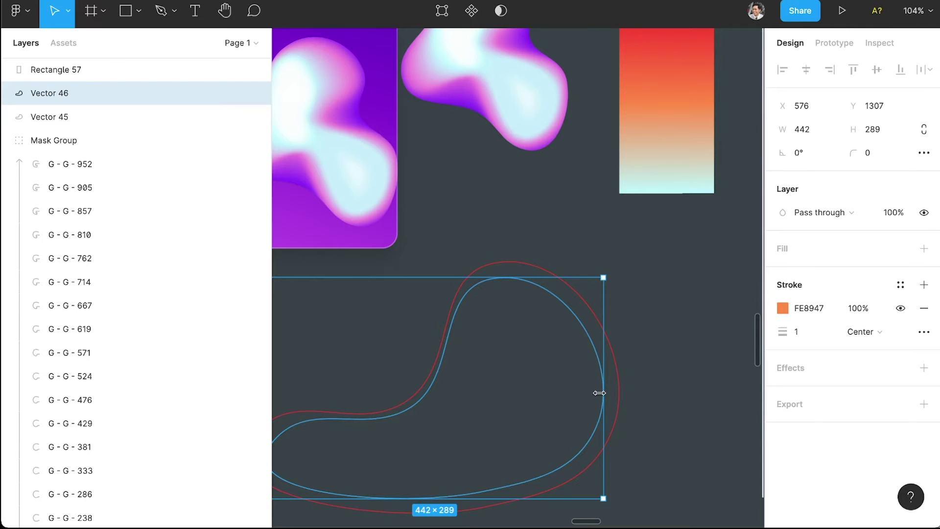
Duplicate the orange outline in place and scale the copy down from its center to 344 by 225
{"action": "key", "text": "super+c"}
{"action": "key", "text": "super+v"}
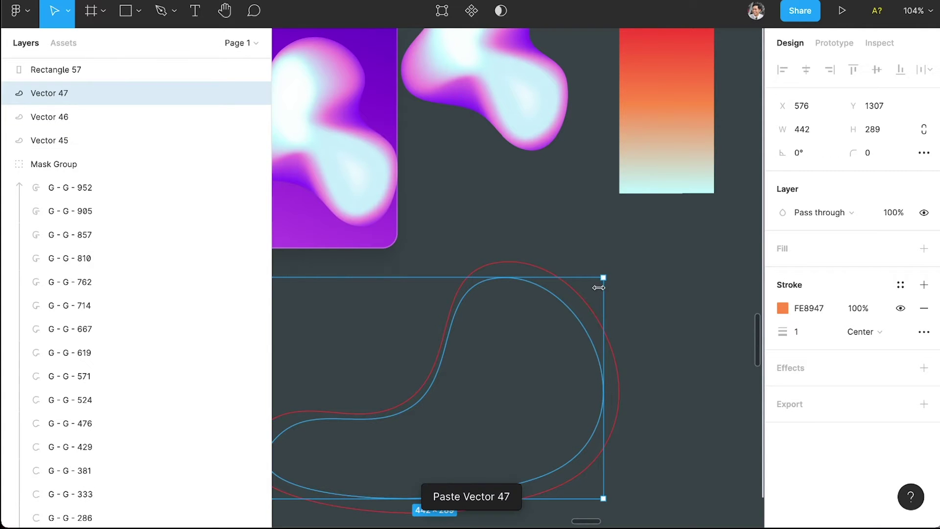
{"action": "left_click_drag", "start_coordinate": [603, 278], "coordinate": [567, 307]}
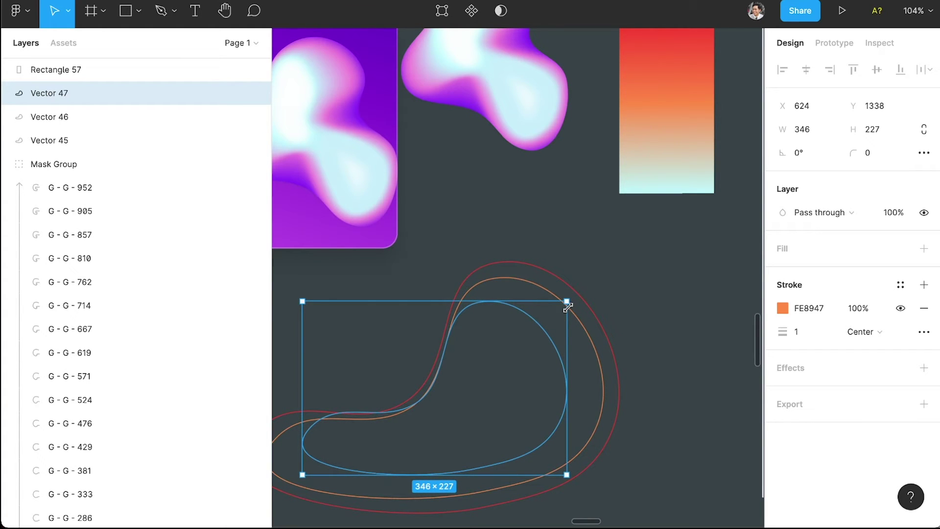
{"action": "left_click_drag", "start_coordinate": [568, 307], "coordinate": [568, 307]}
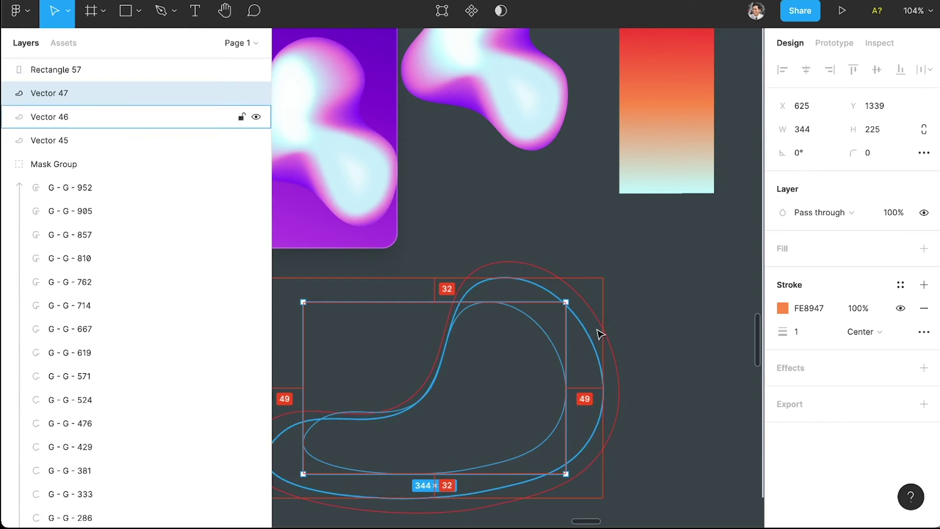
{"action": "left_click", "coordinate": [656, 388]}
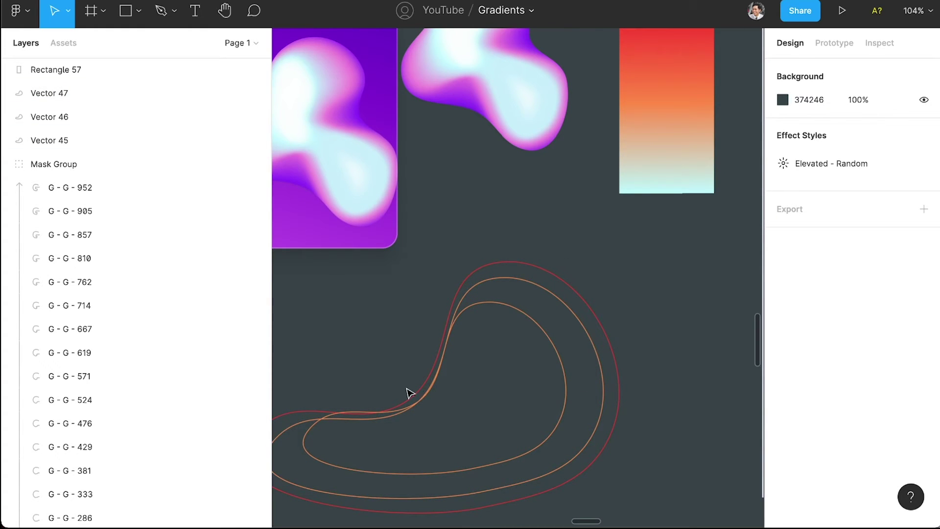
Reshape the smallest outline by moving its left-end, inner-bend and upper points so it nests inside the orange one, about 333 by 242
{"action": "double_click", "coordinate": [393, 414]}
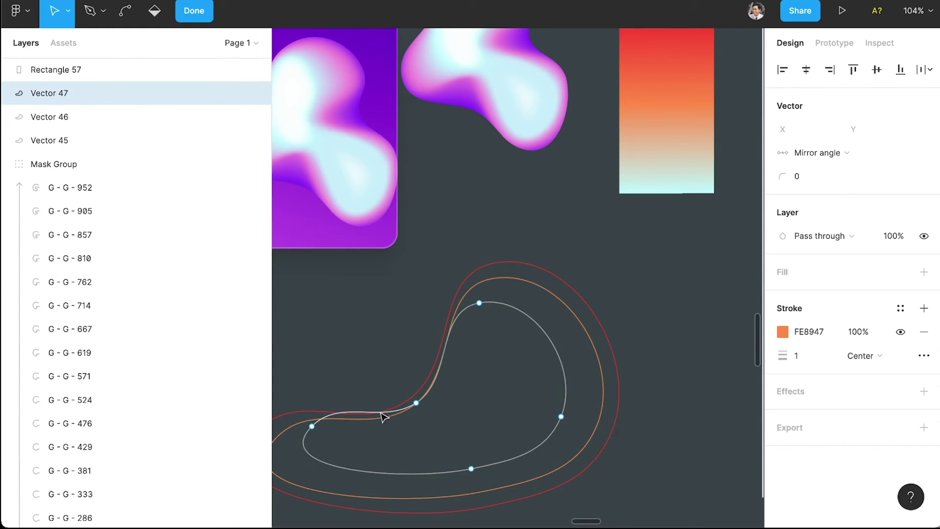
{"action": "left_click_drag", "start_coordinate": [312, 426], "coordinate": [324, 437]}
{"action": "left_click_drag", "start_coordinate": [416, 406], "coordinate": [419, 412]}
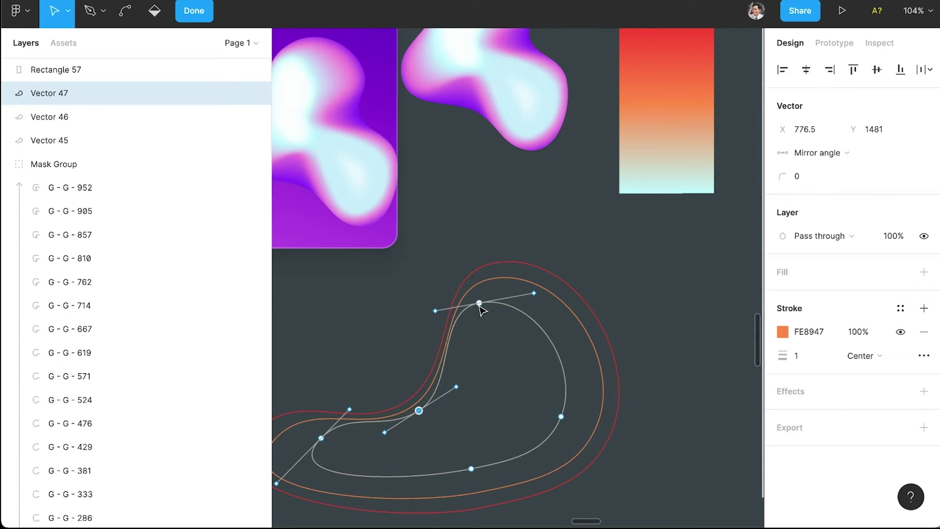
{"action": "left_click_drag", "start_coordinate": [480, 305], "coordinate": [485, 295]}
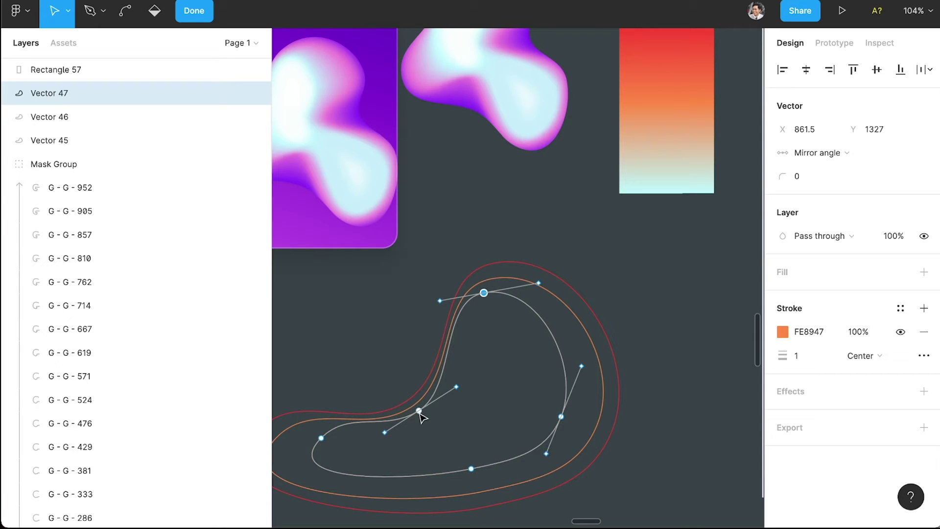
Color the smallest outline's stroke cyan C0F6F8 by sampling the lower edge of the gradient rectangle with the eyedropper
{"action": "left_click", "coordinate": [900, 312]}
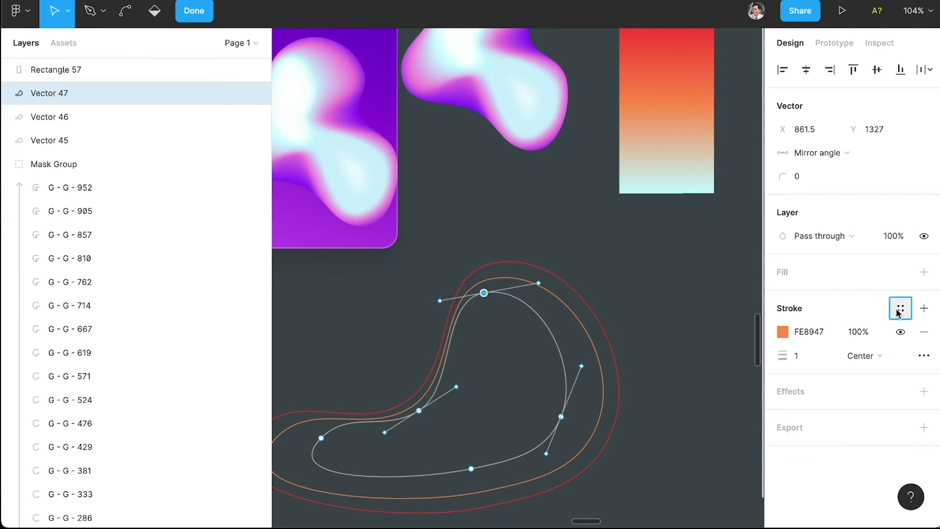
{"action": "key", "text": "Escape"}
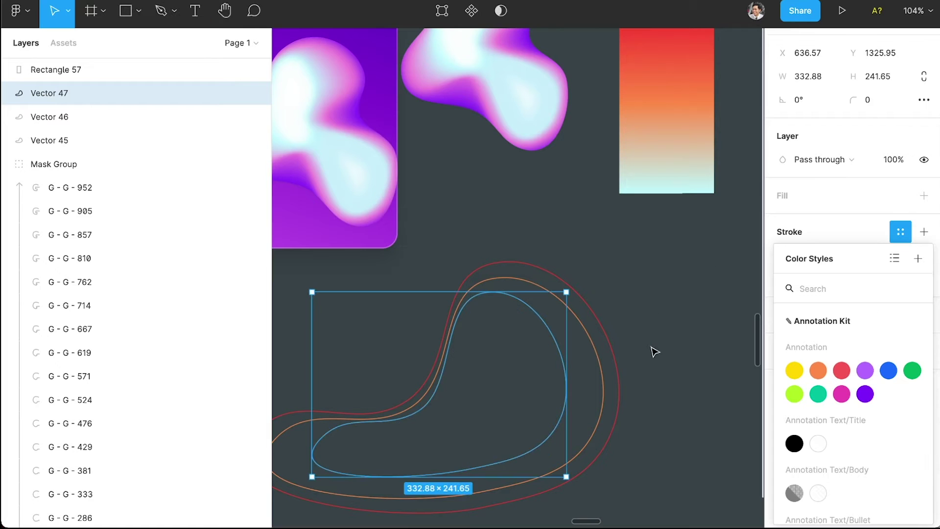
{"action": "key", "text": "i"}
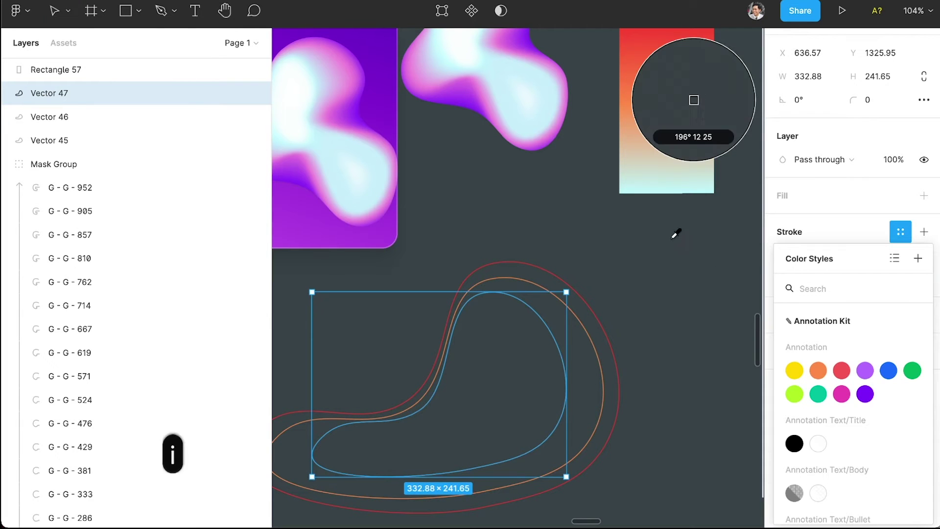
{"action": "left_click", "coordinate": [680, 191]}
{"action": "left_click", "coordinate": [688, 290]}
Blend the red outer outline and the orange middle outline using the BlendingMe plugin with 20 objects
{"action": "scroll", "coordinate": [641, 314], "scroll_direction": "left", "scroll_amount": 2}
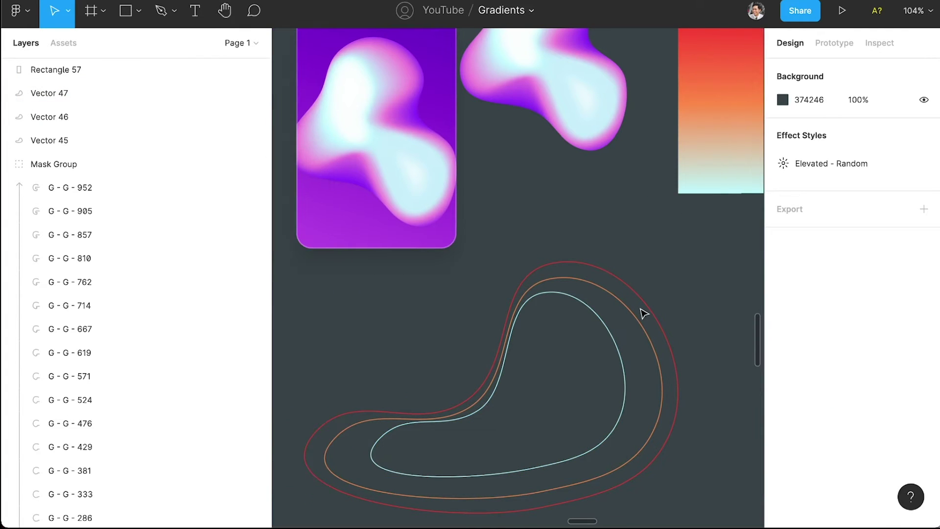
{"action": "scroll", "coordinate": [644, 314], "scroll_direction": "down", "scroll_amount": 1}
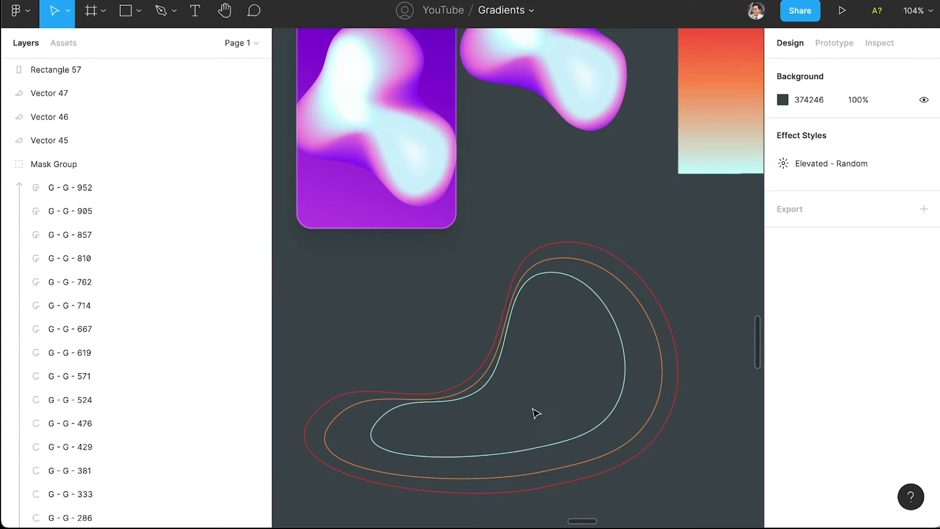
{"action": "scroll", "coordinate": [465, 420], "scroll_direction": "right", "scroll_amount": 2}
{"action": "scroll", "coordinate": [465, 420], "scroll_direction": "left", "scroll_amount": 2}
{"action": "left_click", "coordinate": [677, 345]}
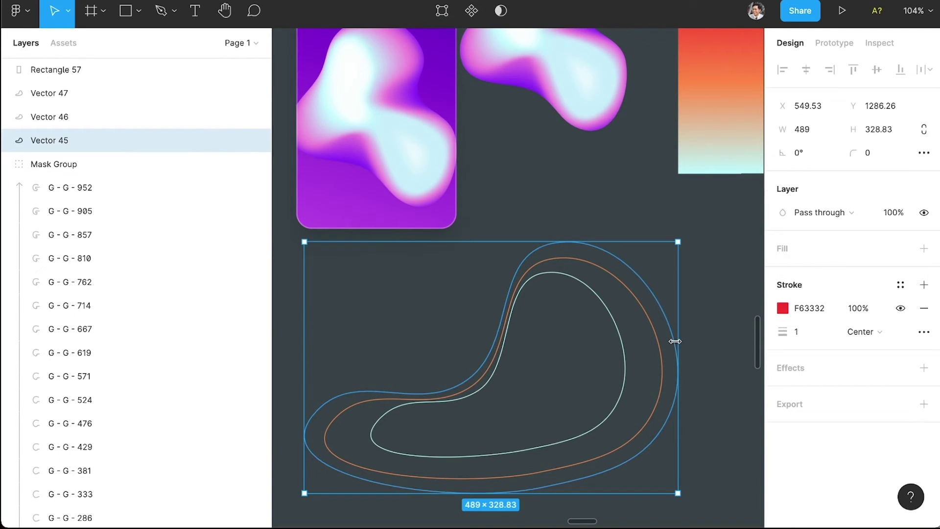
{"action": "left_click", "coordinate": [662, 396], "text": "shift"}
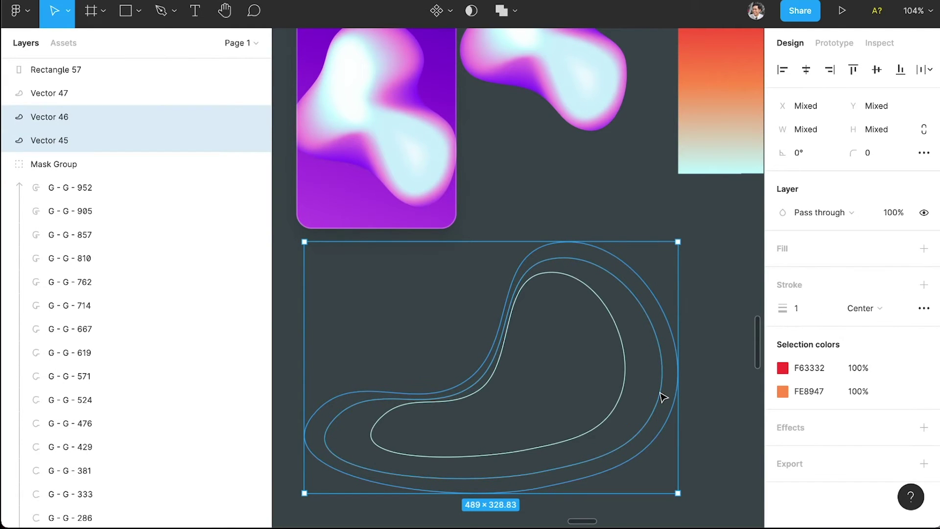
{"action": "right_click", "coordinate": [662, 397]}
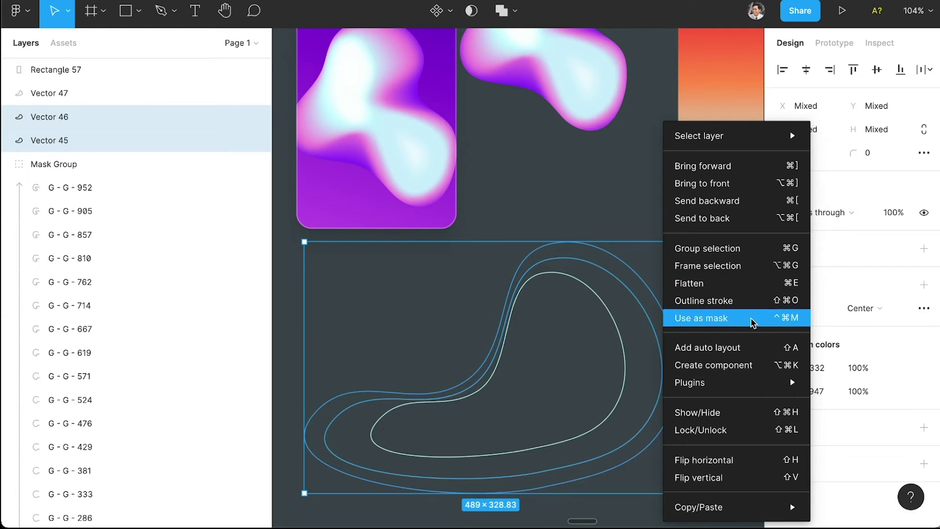
{"action": "mouse_move", "coordinate": [764, 382]}
{"action": "left_click", "coordinate": [567, 123]}
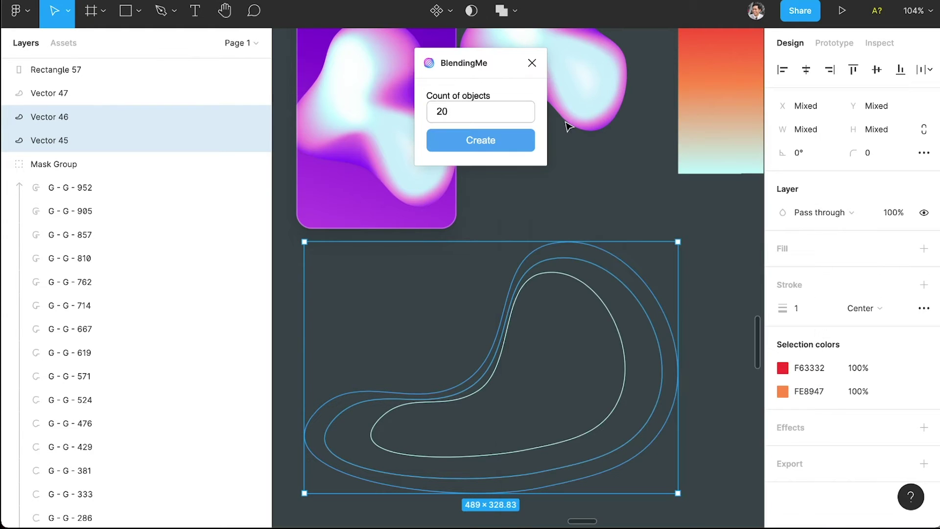
{"action": "left_click", "coordinate": [488, 148]}
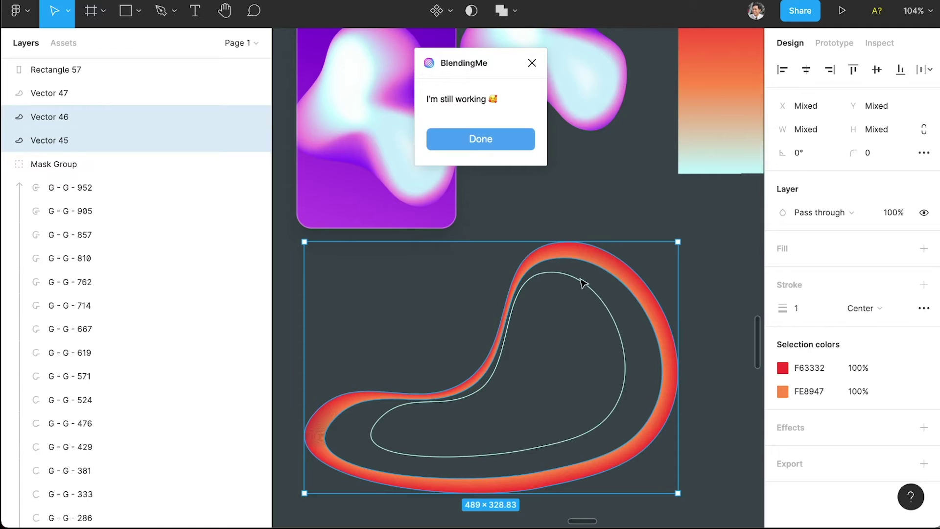
{"action": "left_click", "coordinate": [706, 348]}
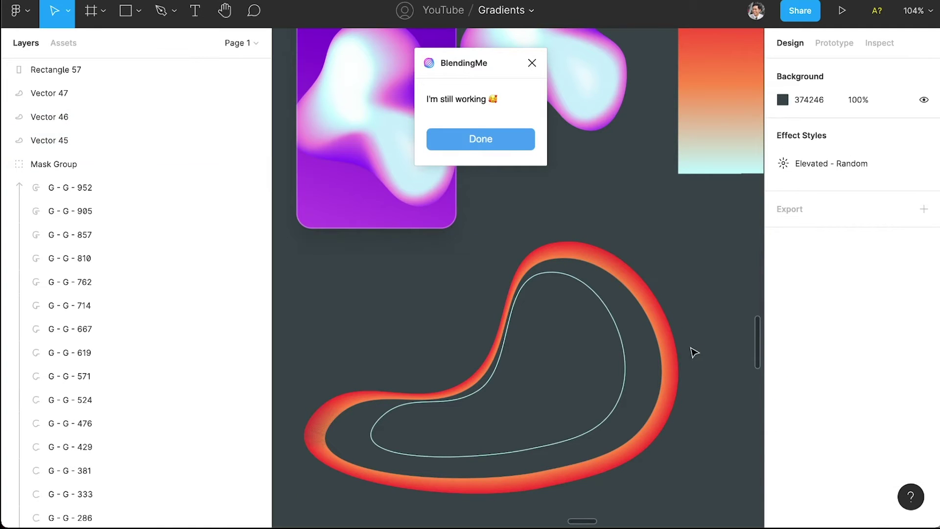
{"action": "left_click", "coordinate": [660, 352]}
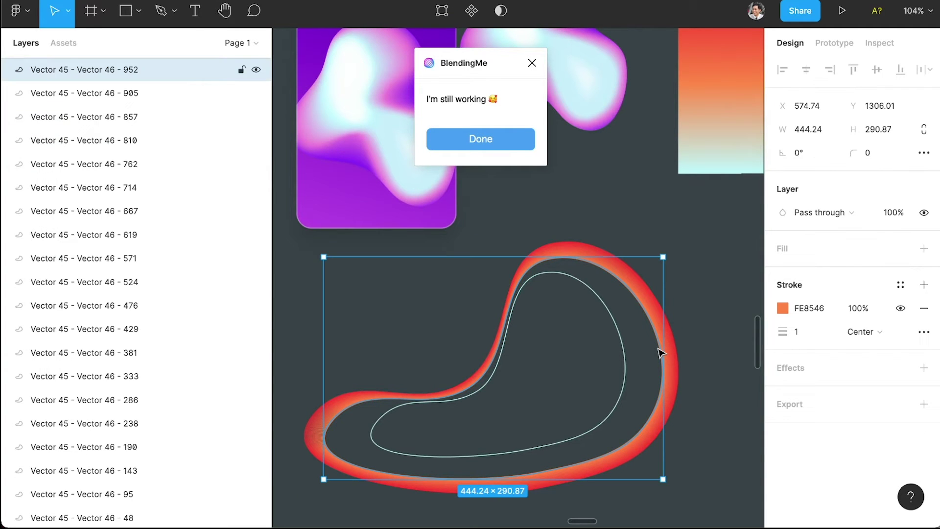
{"action": "left_click", "coordinate": [625, 352], "text": "shift"}
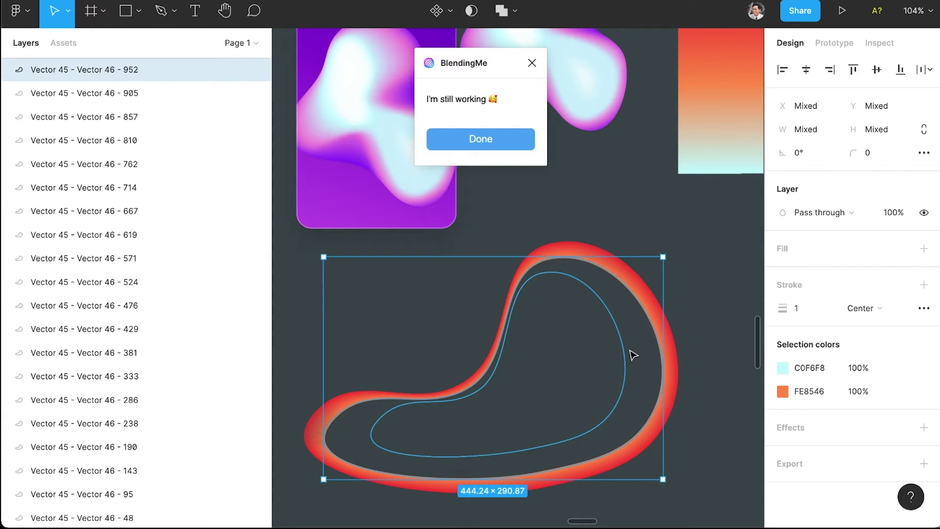
{"action": "left_click", "coordinate": [705, 343]}
Select the original orange outline together with the cyan inner outline and dismiss the finished BlendingMe dialog
{"action": "scroll", "coordinate": [666, 345], "scroll_direction": "up", "scroll_amount": 10}
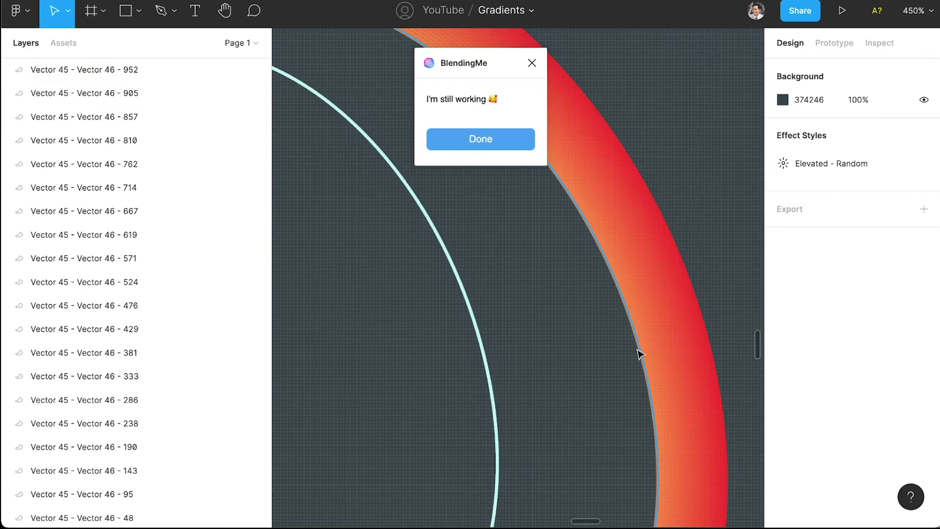
{"action": "left_click", "coordinate": [639, 352]}
{"action": "scroll", "coordinate": [597, 366], "scroll_direction": "down", "scroll_amount": 5}
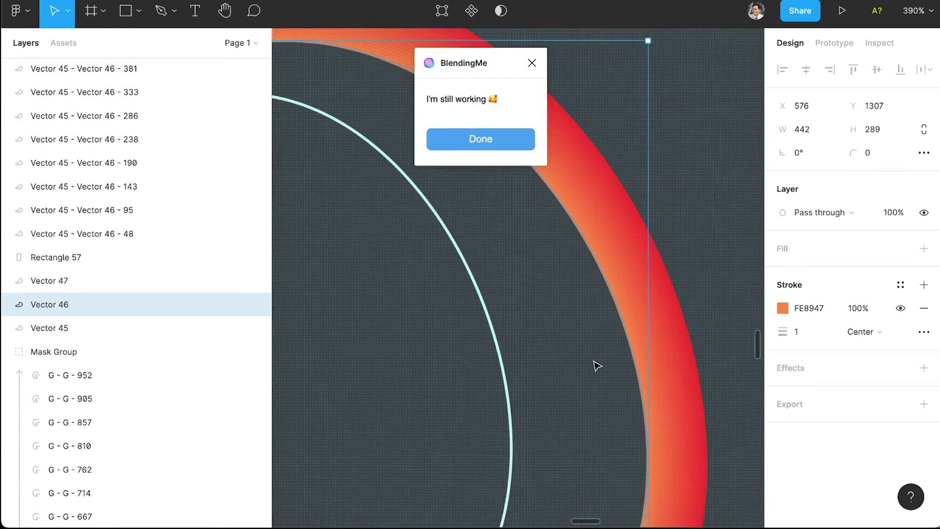
{"action": "scroll", "coordinate": [597, 365], "scroll_direction": "down", "scroll_amount": 1}
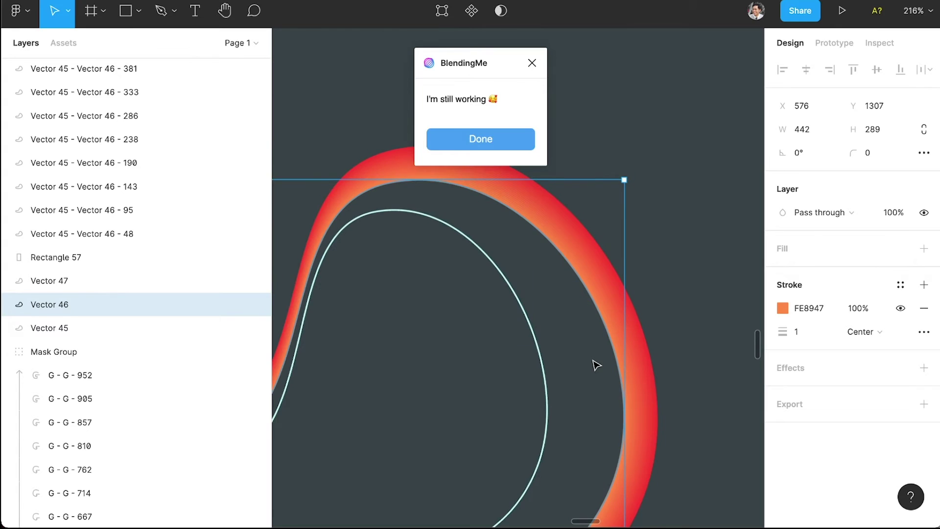
{"action": "scroll", "coordinate": [597, 365], "scroll_direction": "down", "scroll_amount": 5}
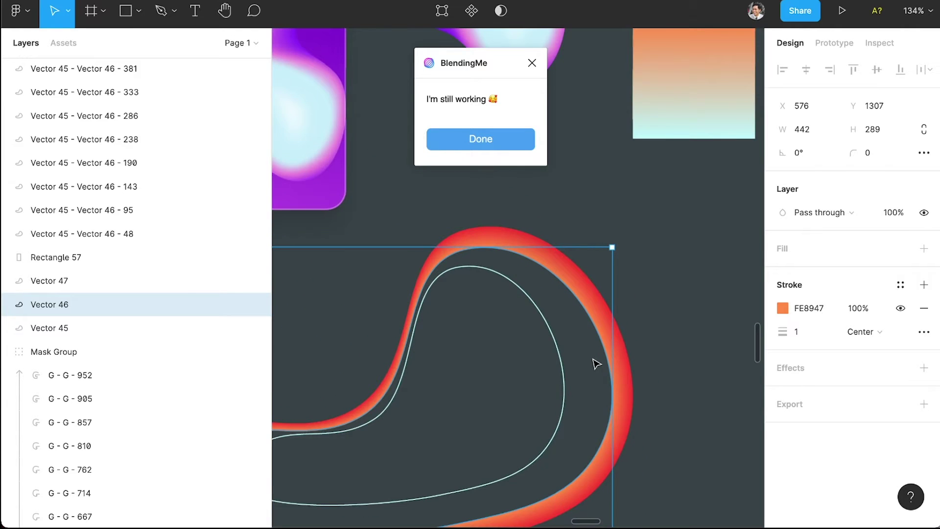
{"action": "scroll", "coordinate": [596, 364], "scroll_direction": "left", "scroll_amount": 3}
{"action": "left_click", "coordinate": [648, 349], "text": "shift"}
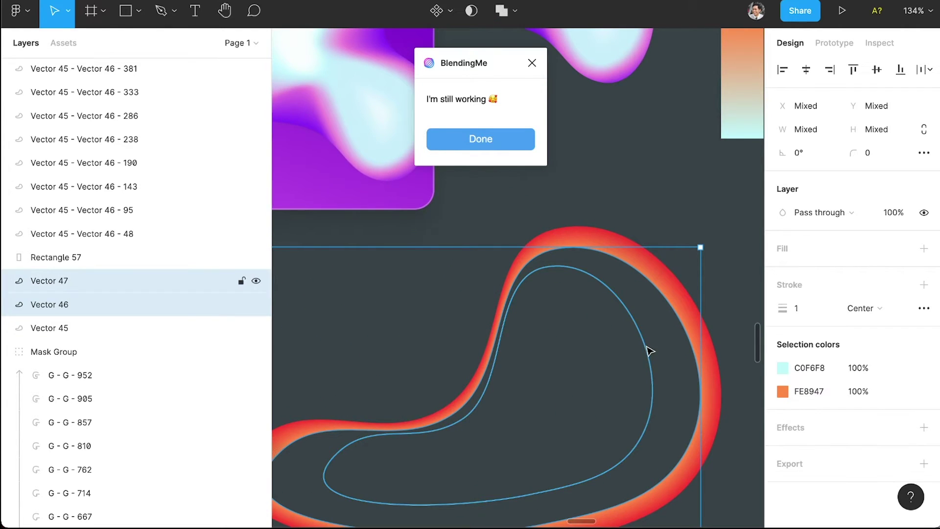
{"action": "left_click", "coordinate": [514, 145]}
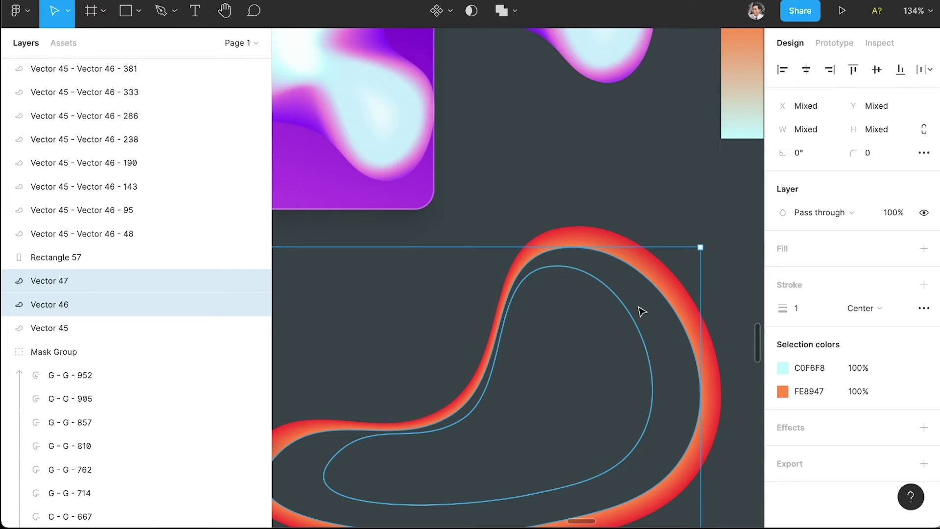
Find BlendingMe by searching commands for "blending", blend the orange and cyan outlines with 20 objects, and close the plugin
{"action": "key", "text": "super+slash"}
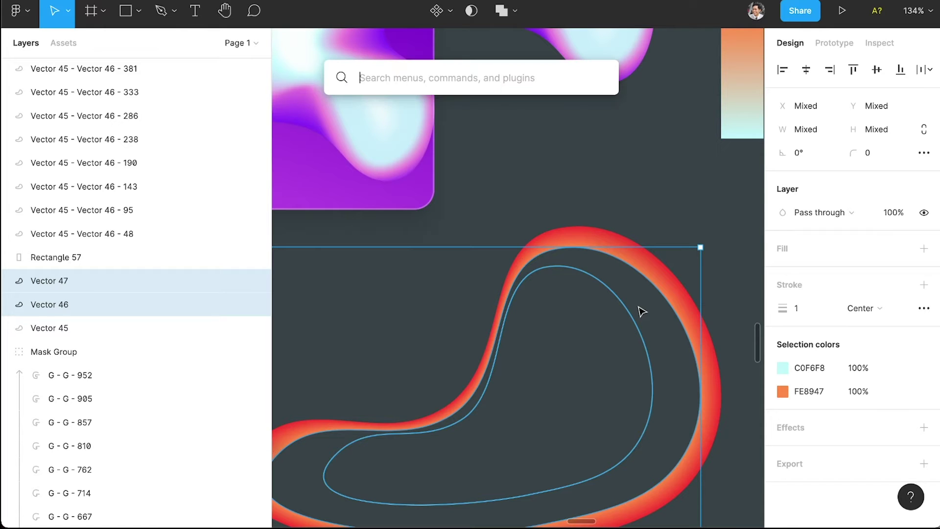
{"action": "key", "text": "super+slash"}
{"action": "key", "text": "super+slash"}
{"action": "key", "text": "super+slash"}
{"action": "key", "text": "super+slash"}
{"action": "key", "text": "super+slash"}
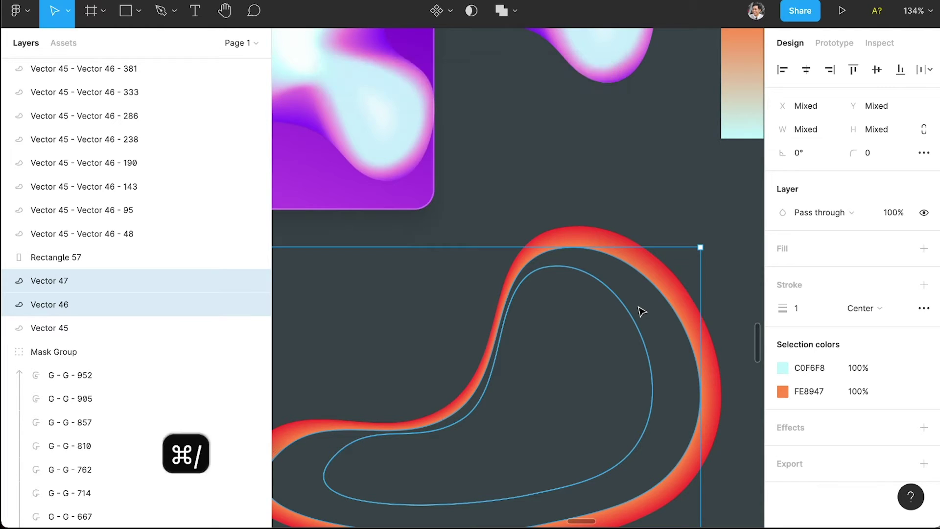
{"action": "key", "text": "super+slash"}
{"action": "key", "text": "super+slash"}
{"action": "key", "text": "super+slash"}
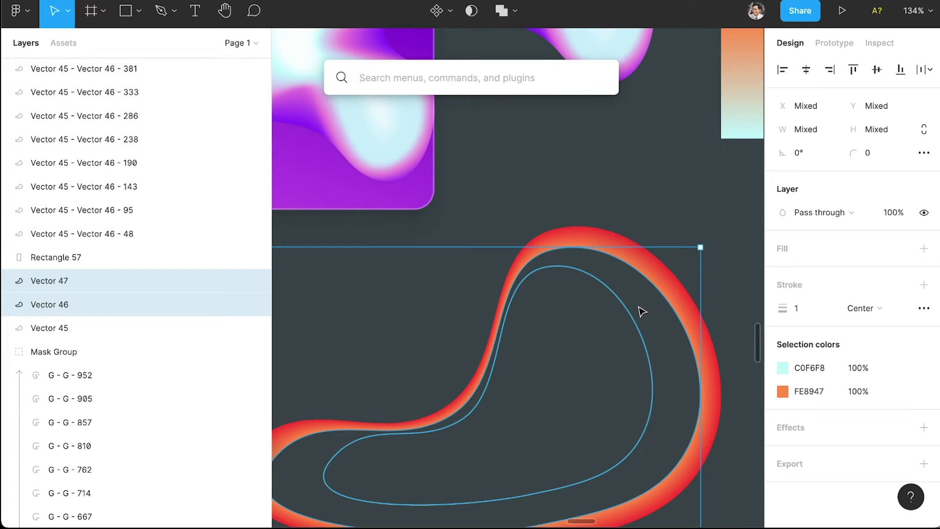
{"action": "type", "text": "blending"}
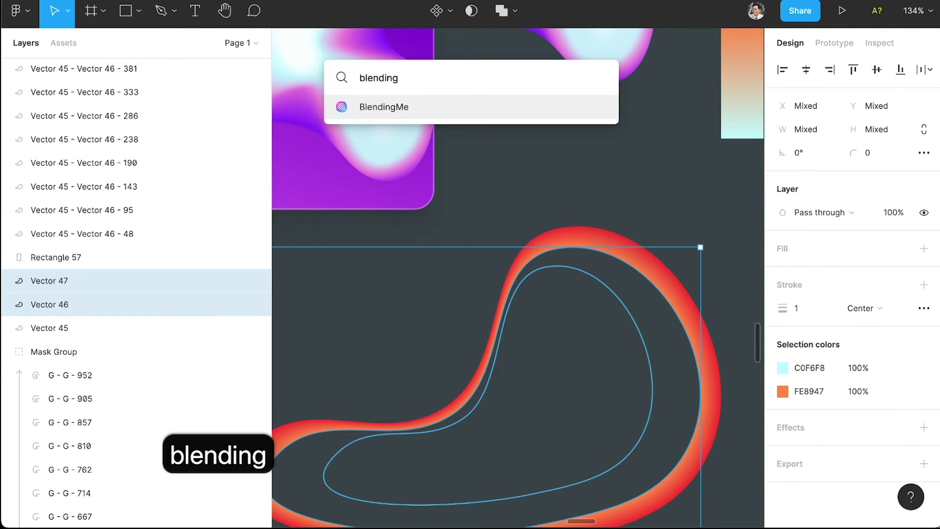
{"action": "key", "text": "Return"}
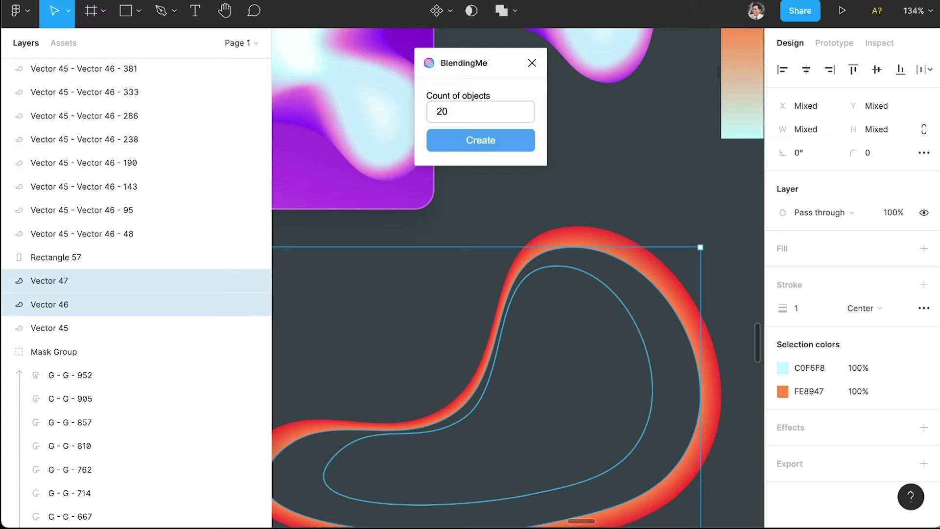
{"action": "left_click", "coordinate": [479, 146]}
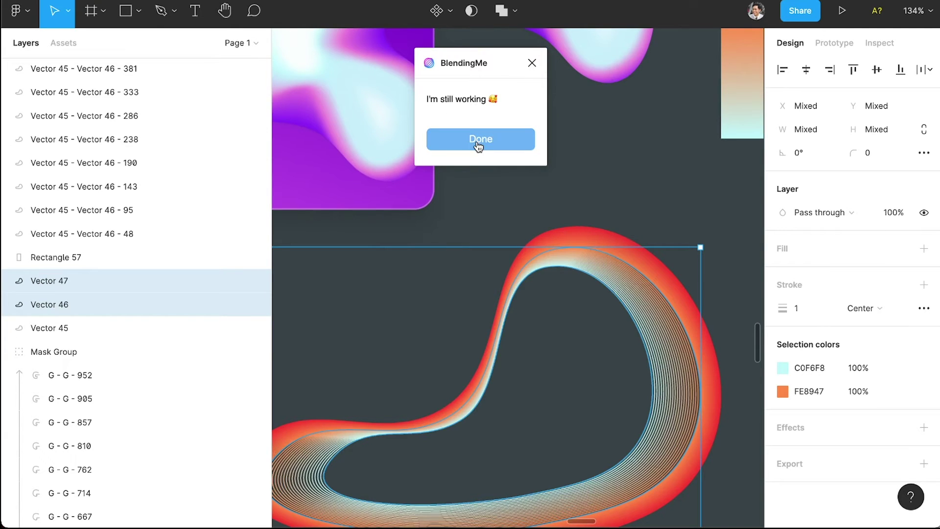
{"action": "left_click", "coordinate": [517, 147]}
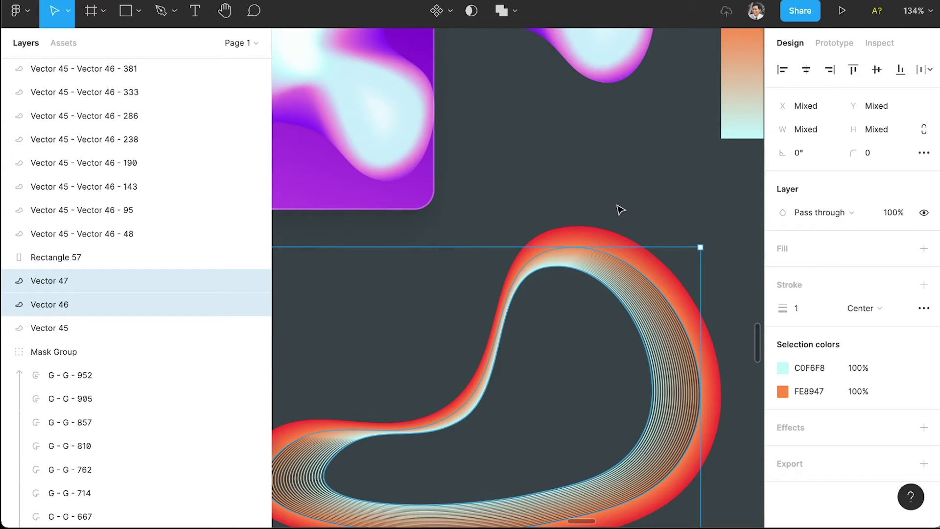
Duplicate the cyan inner outline and shrink the copy inside it to about 169 × 136
{"action": "left_click", "coordinate": [620, 210]}
{"action": "scroll", "coordinate": [642, 215], "scroll_direction": "down", "scroll_amount": 5}
{"action": "scroll", "coordinate": [641, 216], "scroll_direction": "up", "scroll_amount": 3}
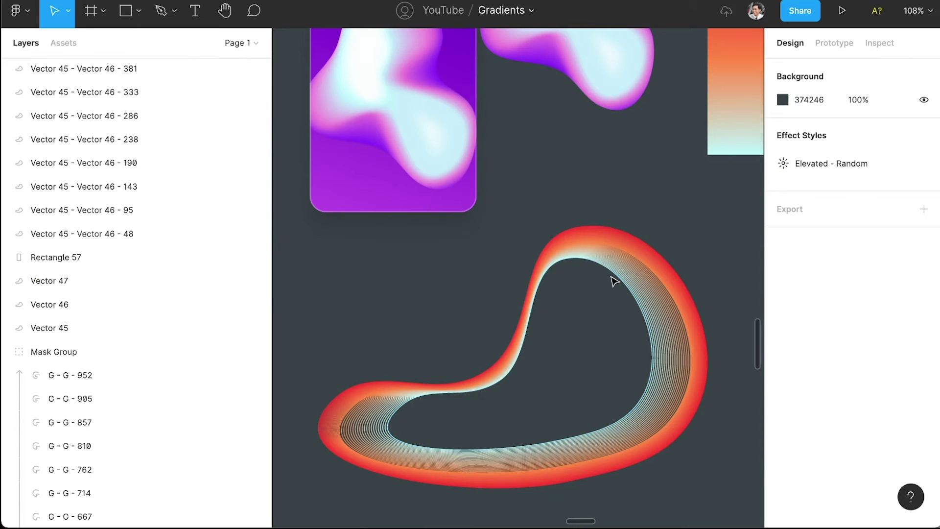
{"action": "left_click", "coordinate": [612, 277]}
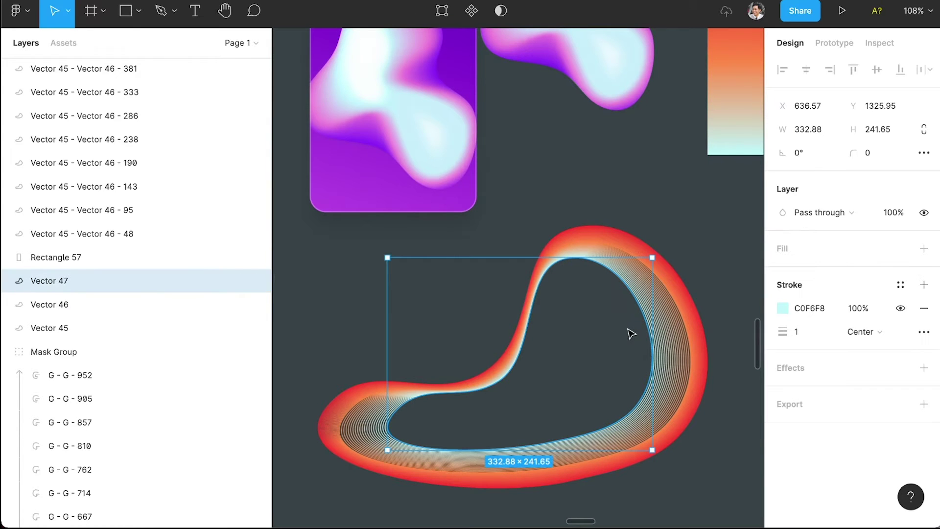
{"action": "key", "text": "super+c"}
{"action": "key", "text": "super+v"}
{"action": "left_click_drag", "start_coordinate": [652, 257], "coordinate": [632, 273]}
{"action": "scroll", "coordinate": [524, 377], "scroll_direction": "down", "scroll_amount": 2}
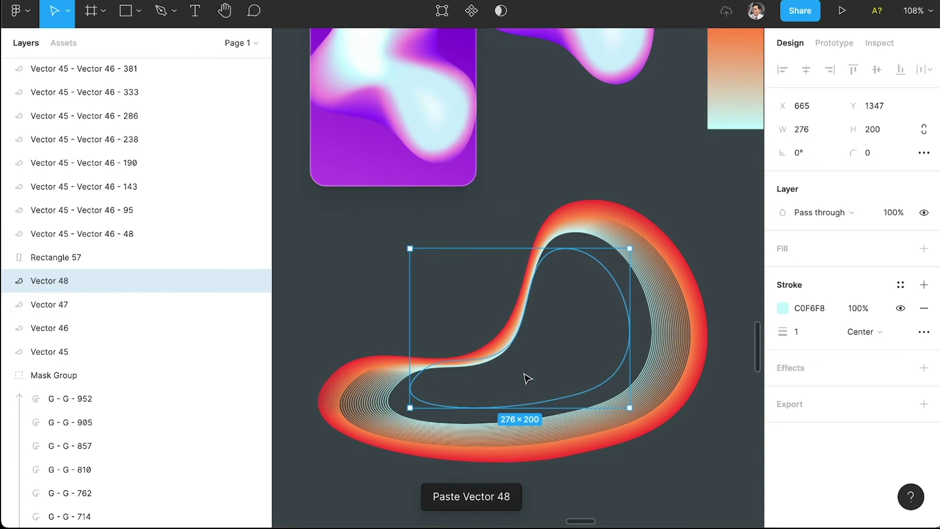
{"action": "mouse_move", "coordinate": [410, 250]}
{"action": "left_mouse_down"}
{"action": "mouse_move", "coordinate": [423, 289]}
{"action": "mouse_move", "coordinate": [459, 291]}
{"action": "left_mouse_up"}
{"action": "left_click_drag", "start_coordinate": [629, 408], "coordinate": [595, 399]}
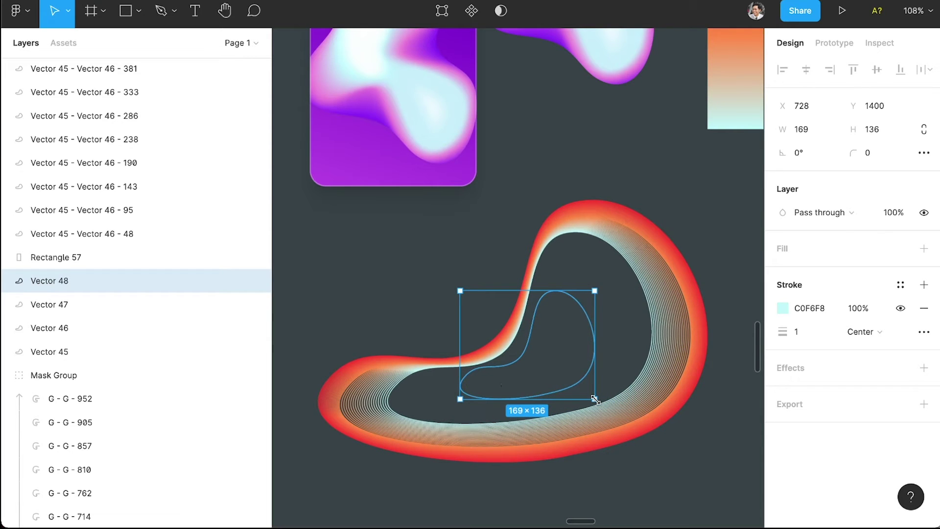
Edit the smallest outline's vector points, smoothing and shifting its left-end point, nudging the bottom point, and lowering the top point
{"action": "left_click", "coordinate": [437, 14]}
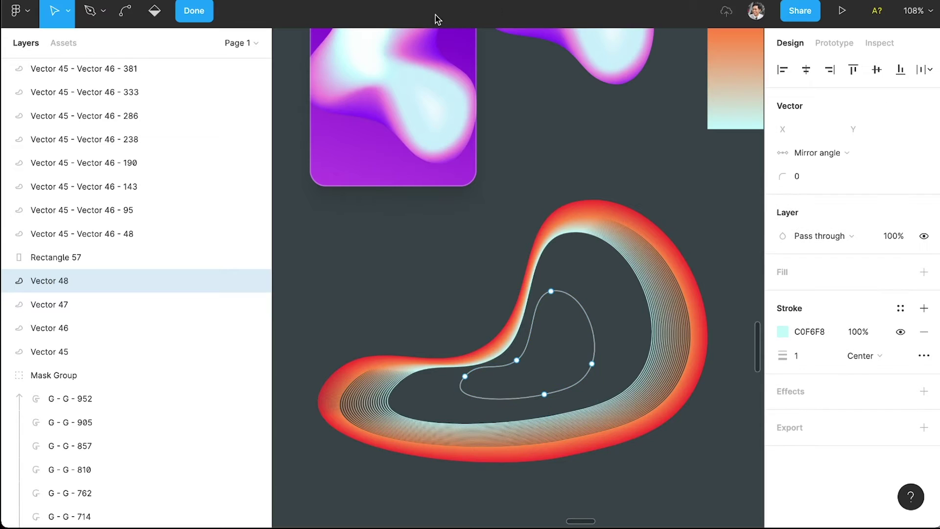
{"action": "scroll", "coordinate": [470, 380], "scroll_direction": "up", "scroll_amount": 1}
{"action": "left_click_drag", "start_coordinate": [464, 378], "coordinate": [470, 386]}
{"action": "left_click", "coordinate": [470, 386], "text": "super"}
{"action": "left_click", "coordinate": [470, 386], "text": "super"}
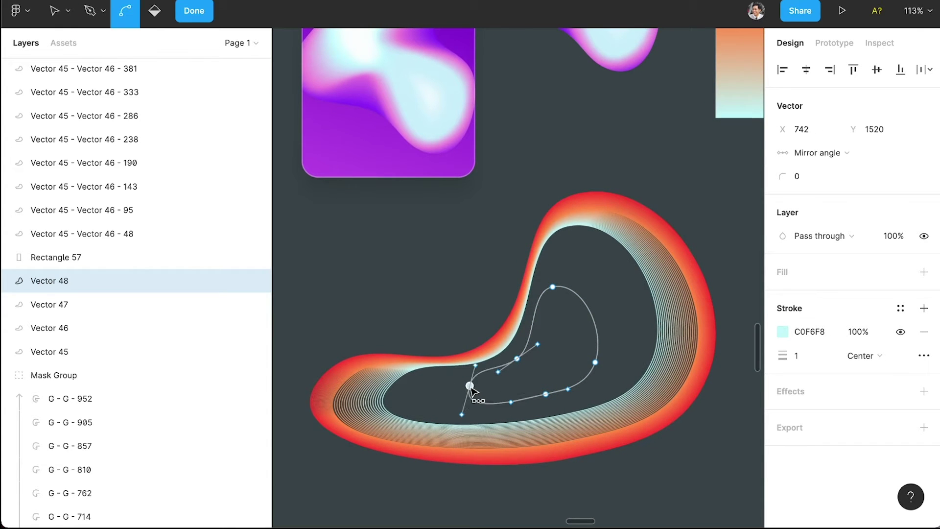
{"action": "left_click", "coordinate": [546, 394]}
{"action": "left_click_drag", "start_coordinate": [546, 394], "coordinate": [552, 399]}
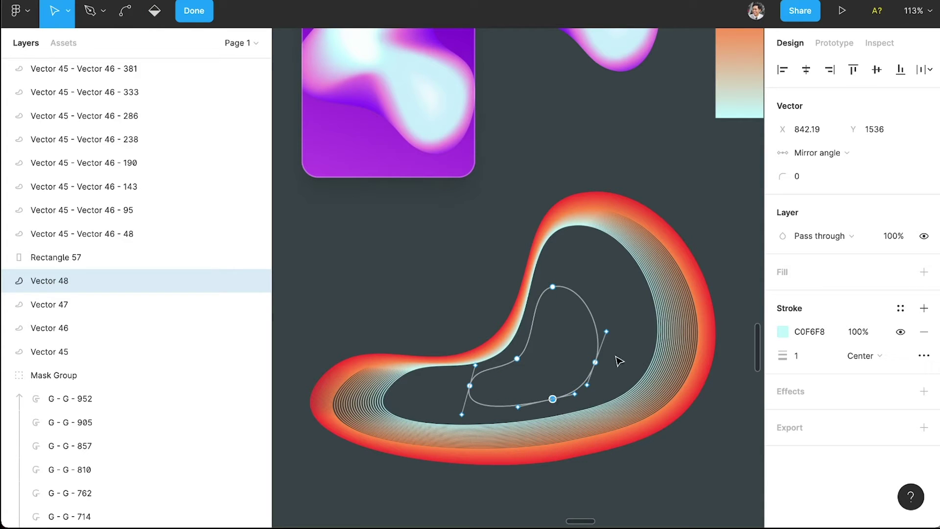
{"action": "left_click", "coordinate": [553, 287]}
{"action": "left_click_drag", "start_coordinate": [553, 286], "coordinate": [559, 307]}
Smooth the smallest outline's right, bottom and inner-bend points, shift the inner-bend and right points, and finish at about 162 × 123
{"action": "key", "text": "ctrl"}
{"action": "left_click", "coordinate": [596, 363], "text": "ctrl"}
{"action": "left_click", "coordinate": [596, 363], "text": "ctrl"}
{"action": "left_click", "coordinate": [553, 398], "text": "ctrl"}
{"action": "left_click", "coordinate": [554, 398], "text": "ctrl"}
{"action": "left_click", "coordinate": [517, 361], "text": "ctrl"}
{"action": "left_click", "coordinate": [516, 359], "text": "ctrl"}
{"action": "left_click_drag", "start_coordinate": [517, 363], "coordinate": [532, 366]}
{"action": "mouse_move", "coordinate": [595, 362]}
{"action": "left_mouse_down"}
{"action": "mouse_move", "coordinate": [607, 363]}
{"action": "mouse_move", "coordinate": [602, 353]}
{"action": "left_mouse_up"}
{"action": "key", "text": "Escape"}
{"action": "key", "text": "Escape"}
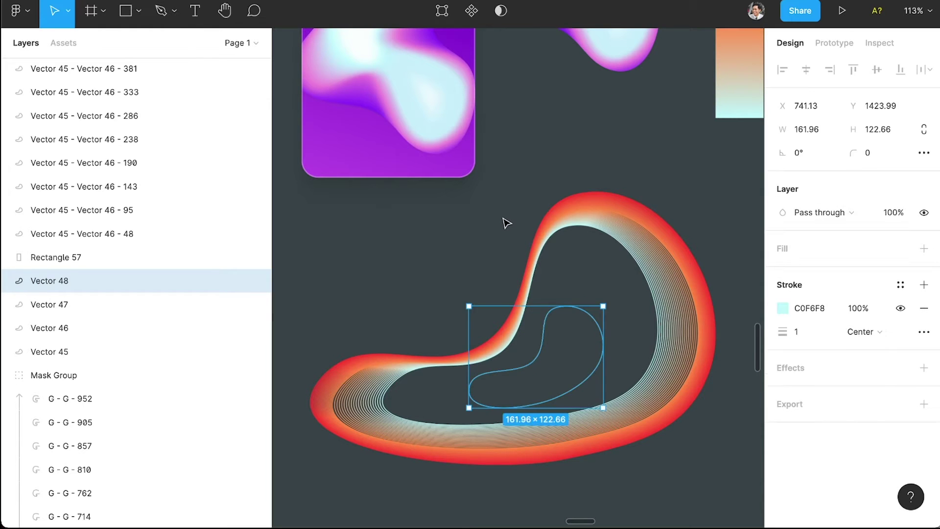
Set the smallest outline's stroke color to white FFFFFF
{"action": "left_click", "coordinate": [590, 314]}
{"action": "left_click", "coordinate": [819, 310]}
{"action": "type", "text": "f"}
{"action": "key", "text": "Return"}
{"action": "left_click", "coordinate": [669, 137]}
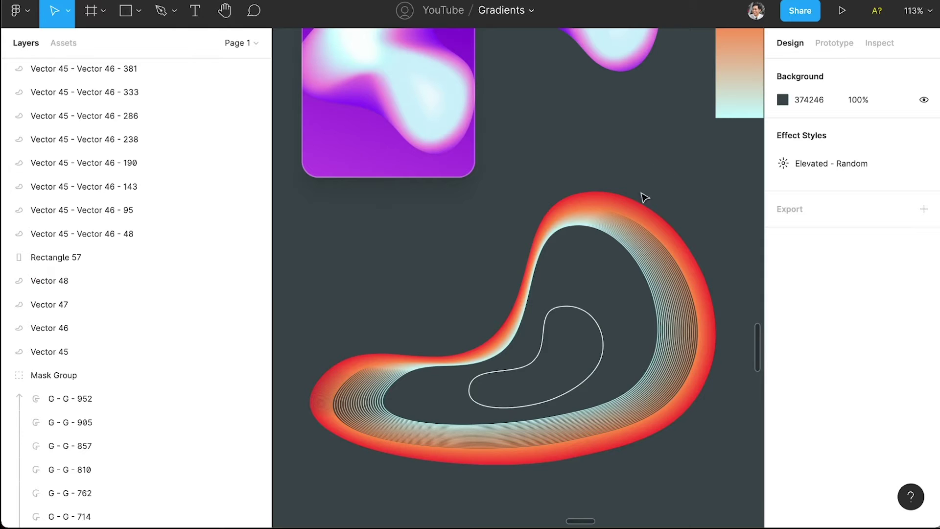
Blend the cyan outline and the white innermost outline with 20 objects using the BlendingMe plugin
{"action": "left_click", "coordinate": [627, 253]}
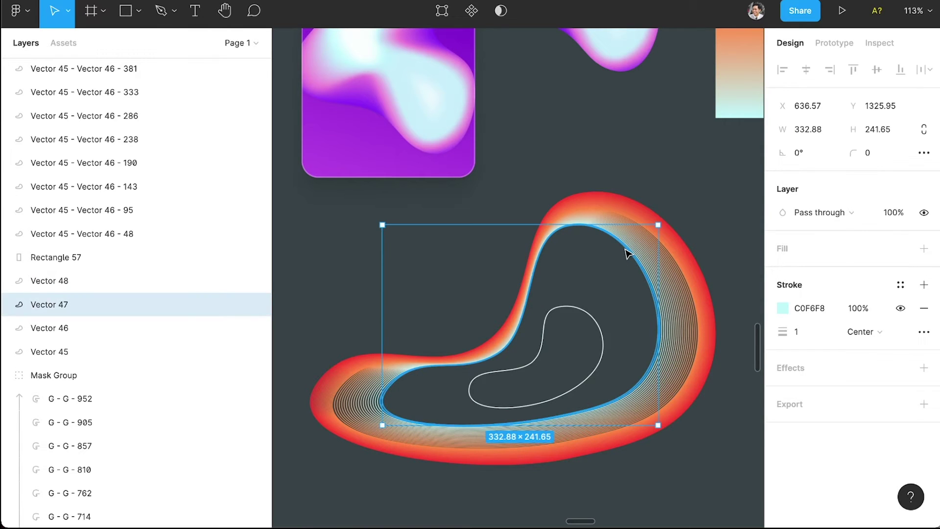
{"action": "left_click", "coordinate": [595, 320], "text": "shift"}
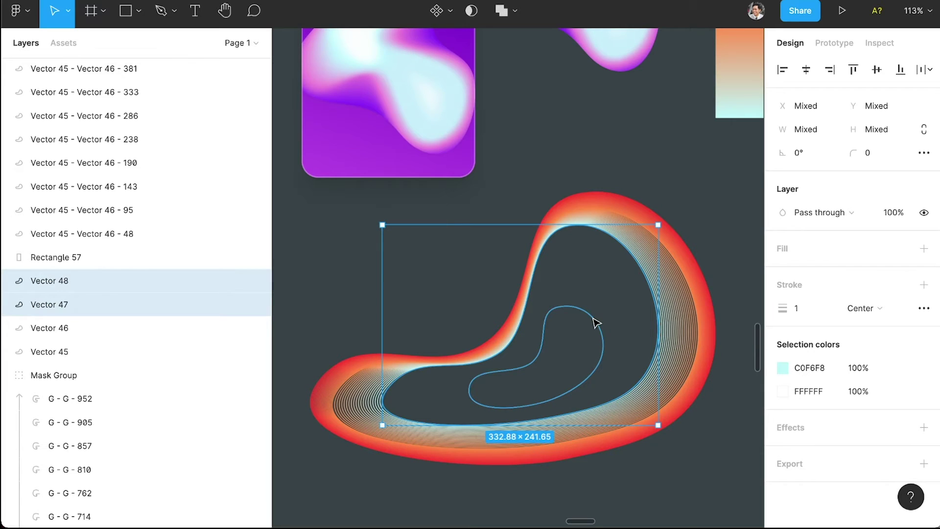
{"action": "key", "text": "super+slash"}
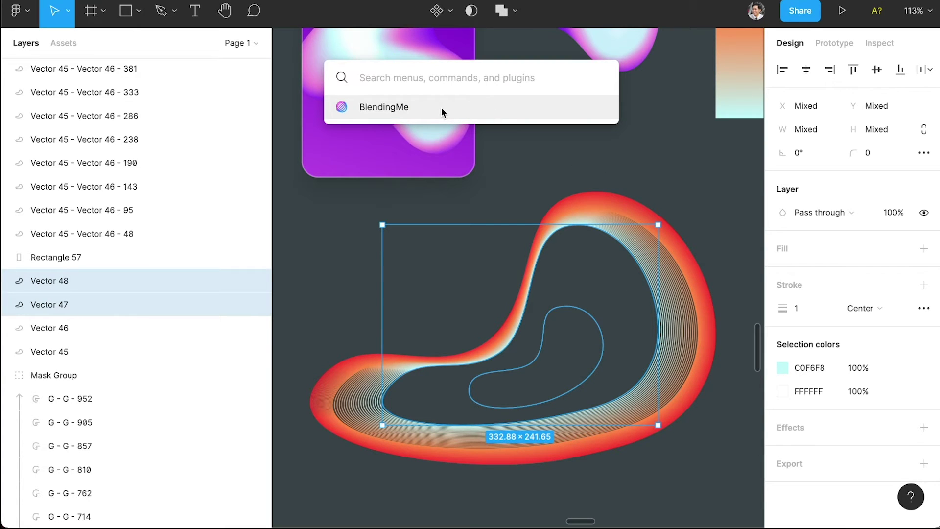
{"action": "left_click", "coordinate": [424, 112]}
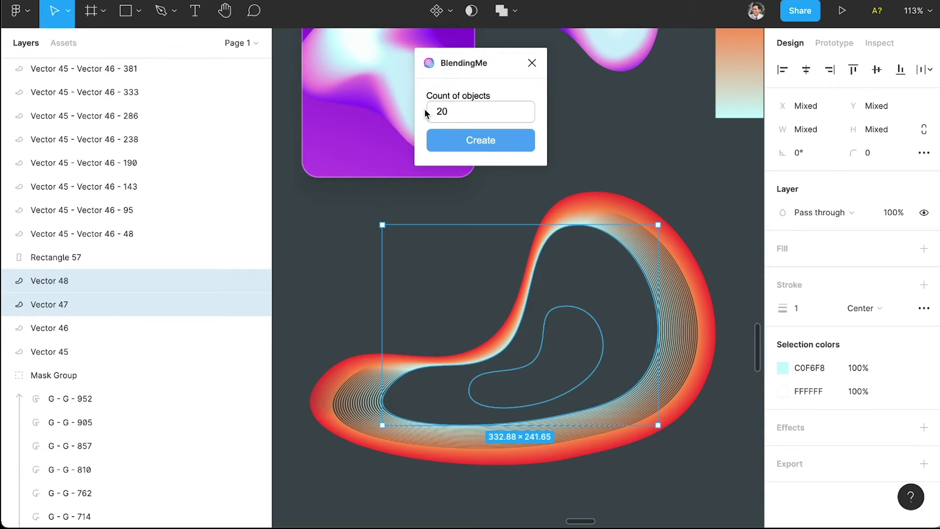
{"action": "left_click", "coordinate": [477, 147]}
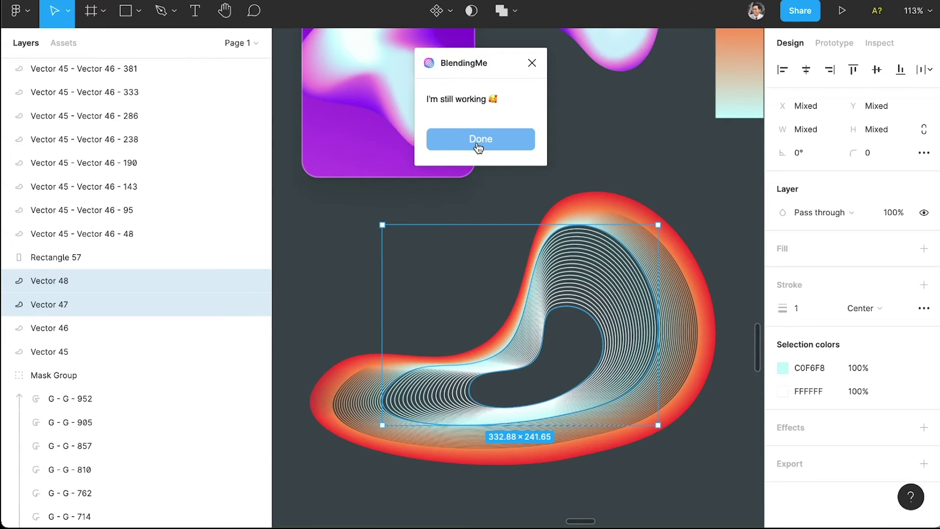
{"action": "left_click", "coordinate": [650, 164]}
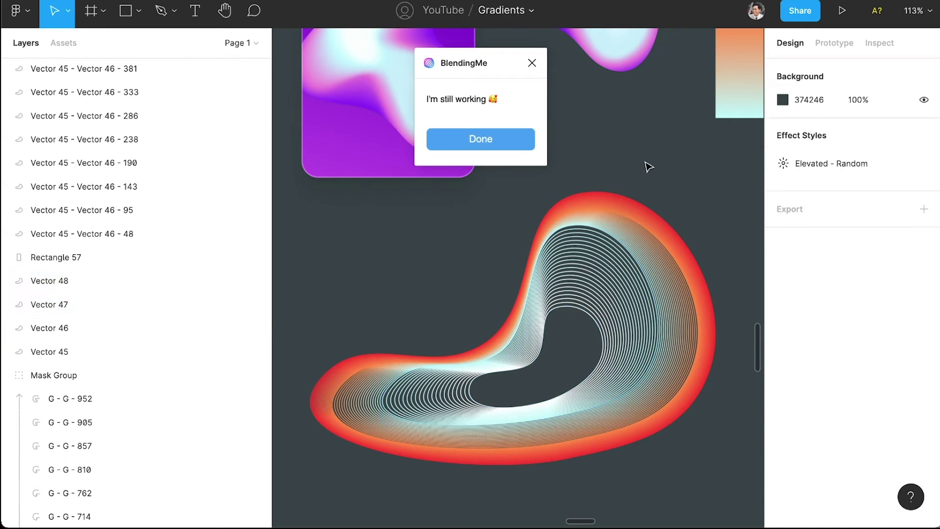
Add a white FFFFFF fill to the innermost outline
{"action": "left_click", "coordinate": [571, 310]}
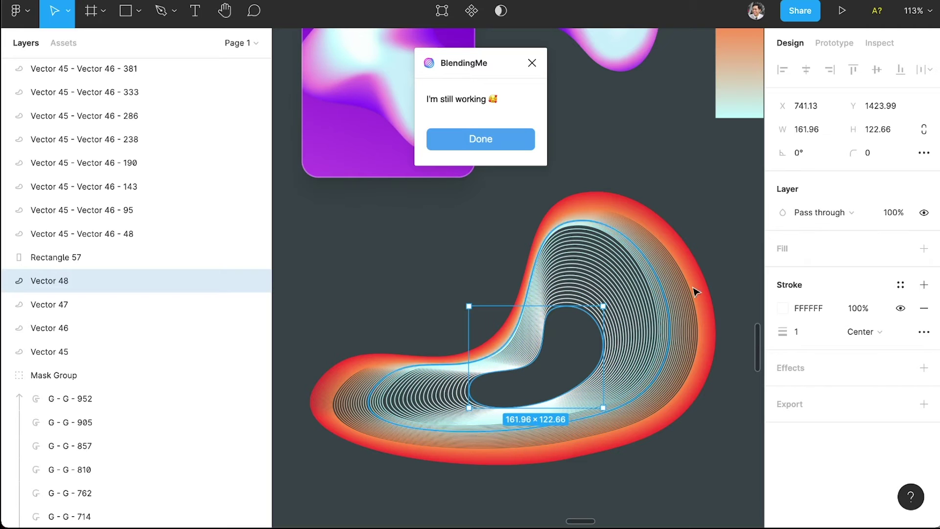
{"action": "left_click", "coordinate": [900, 249]}
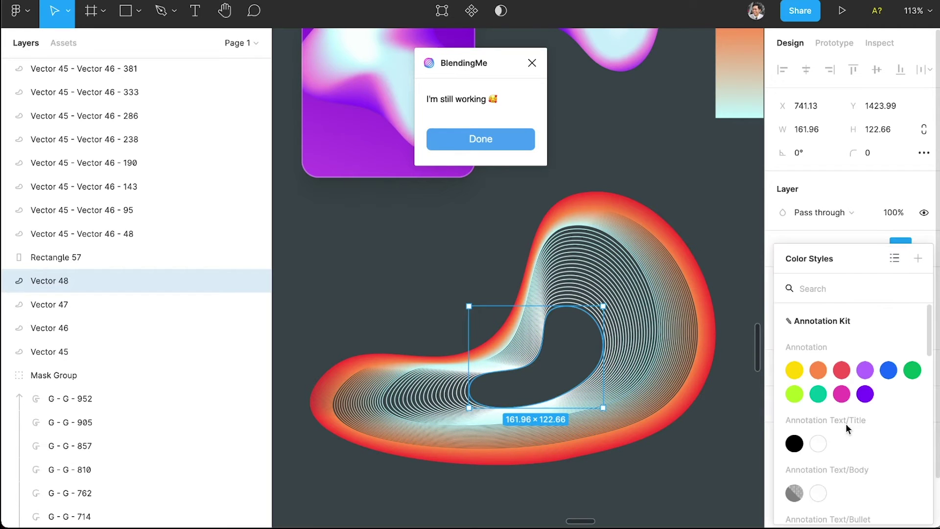
{"action": "left_click", "coordinate": [903, 238]}
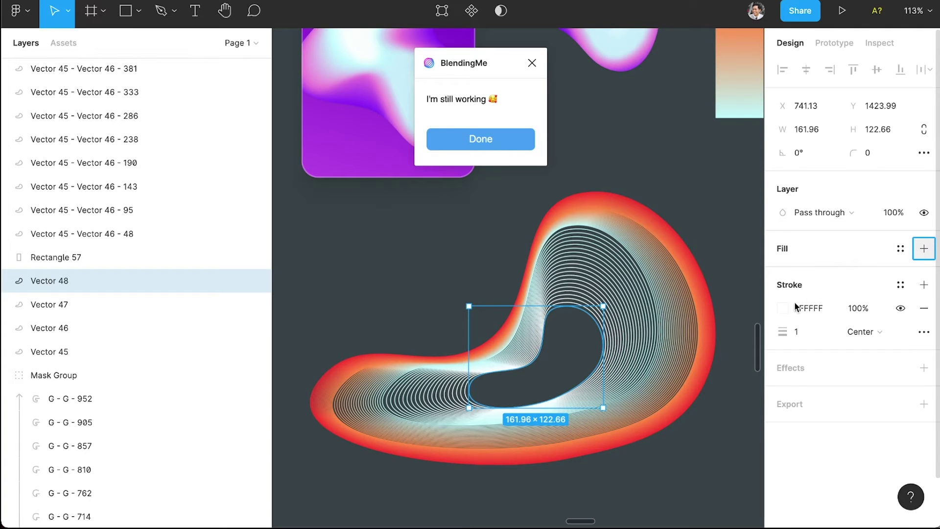
{"action": "left_click", "coordinate": [922, 248]}
{"action": "left_click", "coordinate": [821, 273]}
{"action": "type", "text": "ff"}
{"action": "key", "text": "Return"}
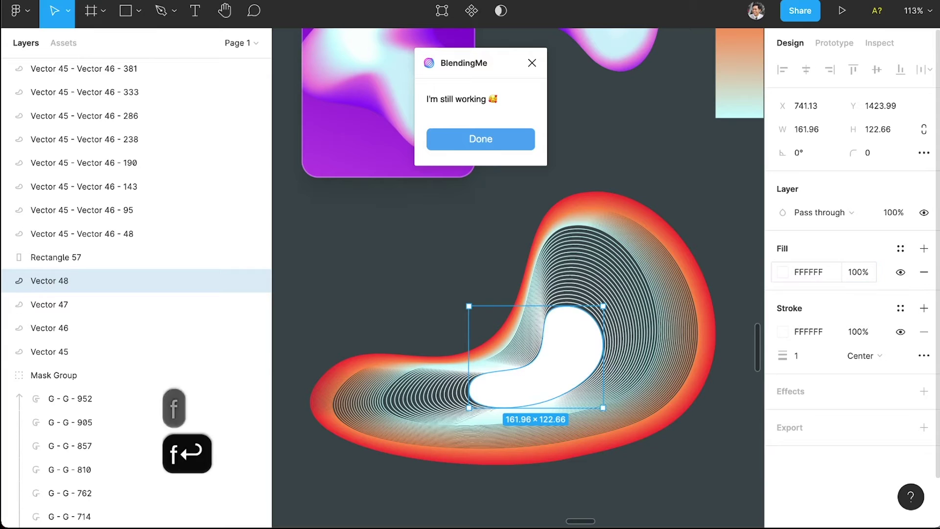
Select all the outlines of the blended blob and set their stroke weight to 24
{"action": "left_click", "coordinate": [677, 214]}
{"action": "scroll", "coordinate": [682, 213], "scroll_direction": "down", "scroll_amount": 2}
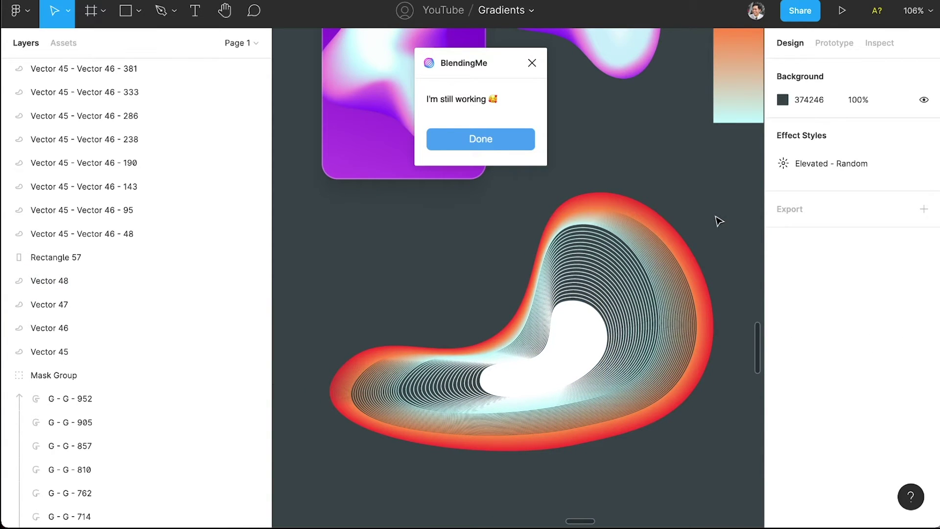
{"action": "left_click_drag", "start_coordinate": [717, 214], "coordinate": [345, 479]}
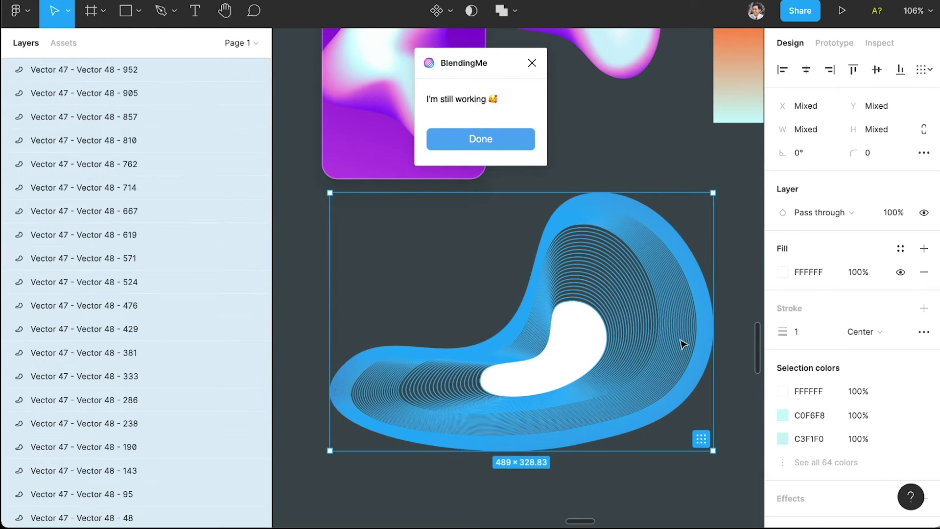
{"action": "type", "text": "24"}
{"action": "key", "text": "Return"}
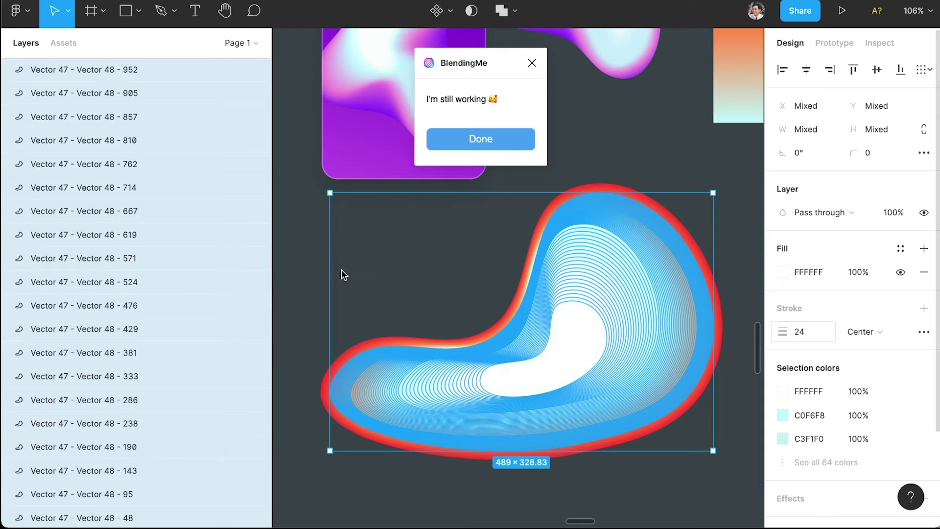
{"action": "left_click", "coordinate": [319, 274]}
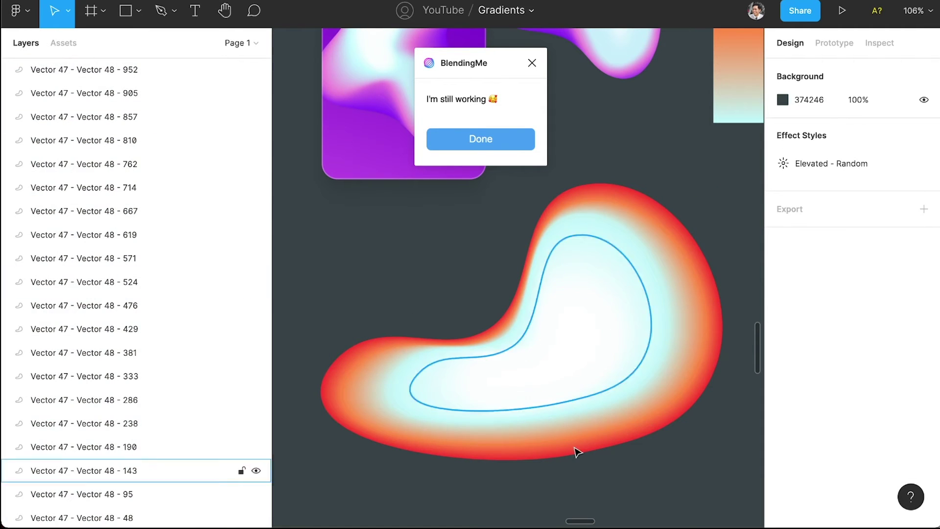
Check the blob's color transitions up close, and apply a layer blur of 12 to all its outlines
{"action": "scroll", "coordinate": [651, 371], "scroll_direction": "down", "scroll_amount": 2}
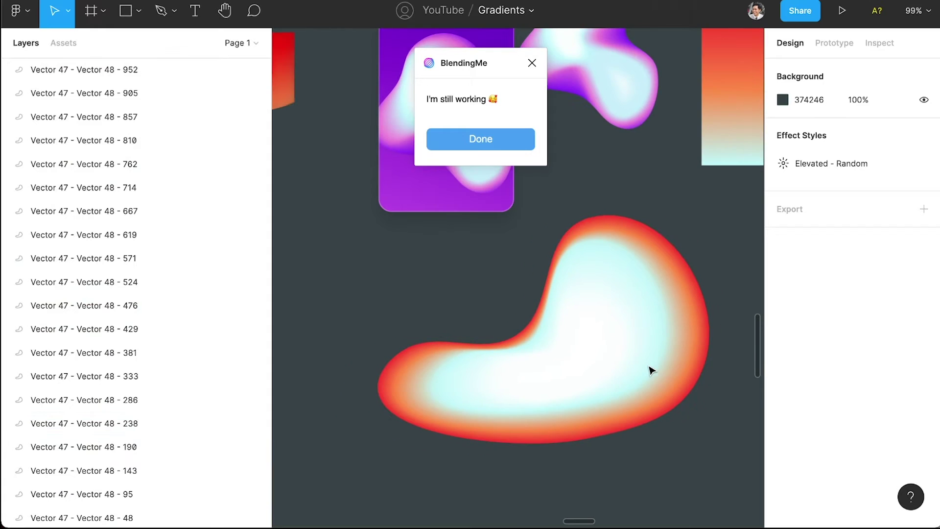
{"action": "scroll", "coordinate": [651, 371], "scroll_direction": "up", "scroll_amount": 1}
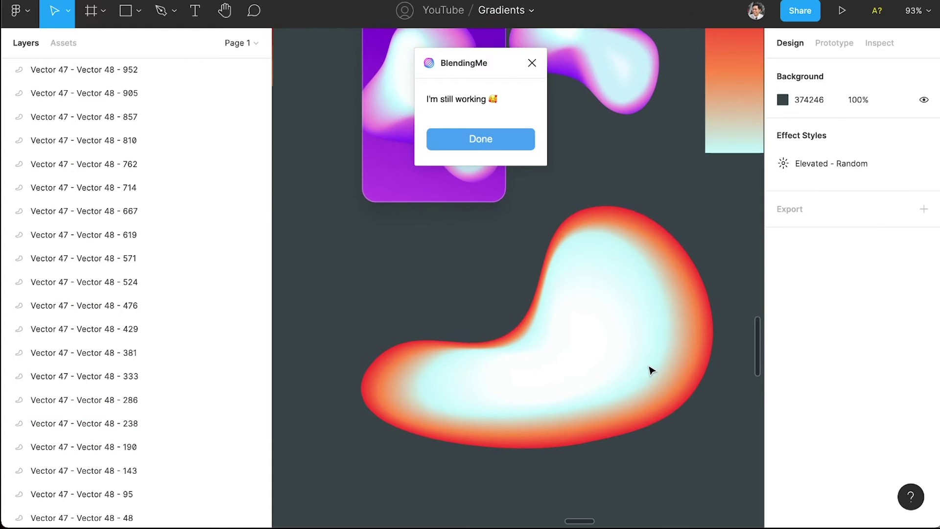
{"action": "scroll", "coordinate": [693, 357], "scroll_direction": "up", "scroll_amount": 8}
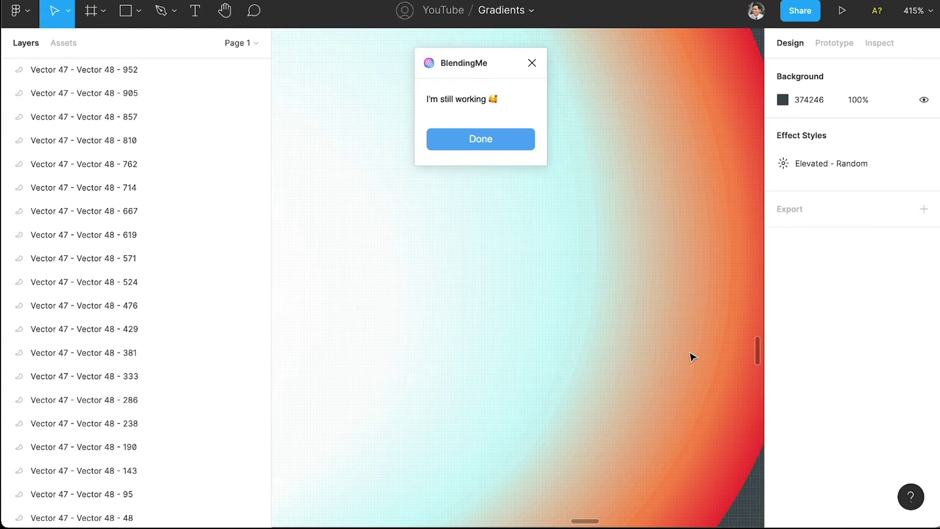
{"action": "scroll", "coordinate": [669, 339], "scroll_direction": "up", "scroll_amount": 2}
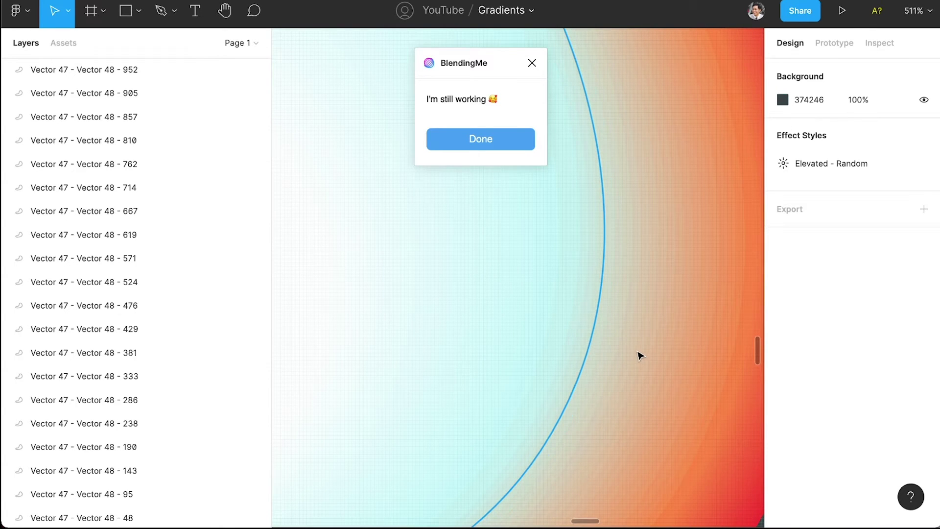
{"action": "scroll", "coordinate": [640, 357], "scroll_direction": "down", "scroll_amount": 2}
{"action": "scroll", "coordinate": [640, 356], "scroll_direction": "down", "scroll_amount": 10}
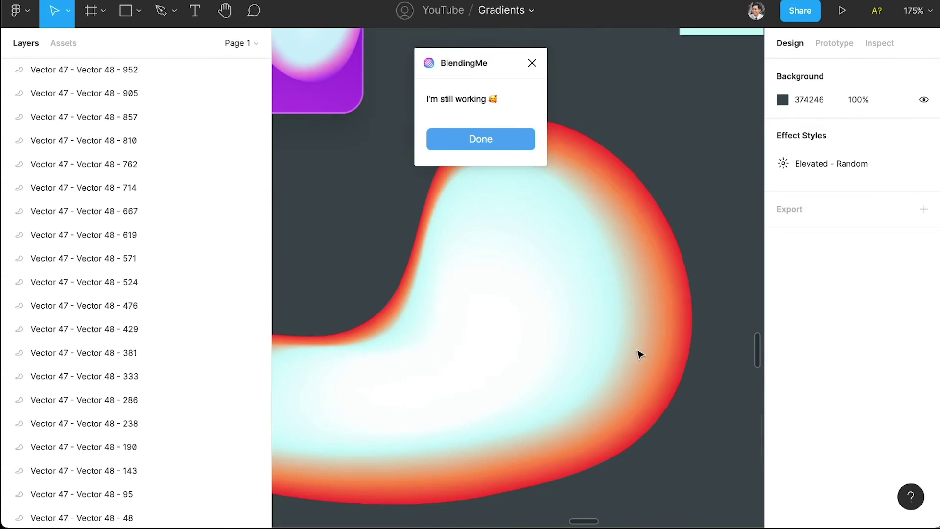
{"action": "left_click_drag", "start_coordinate": [625, 429], "coordinate": [419, 315]}
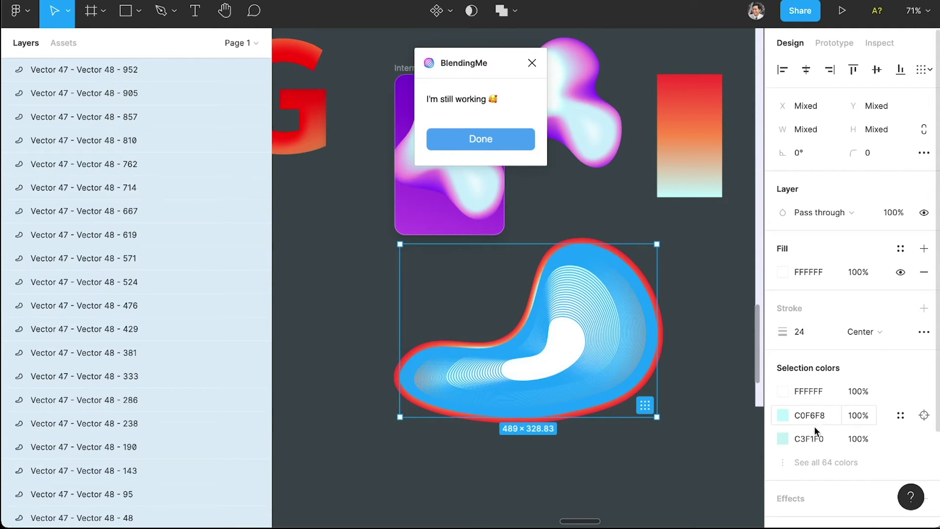
{"action": "scroll", "coordinate": [828, 451], "scroll_direction": "down", "scroll_amount": 3}
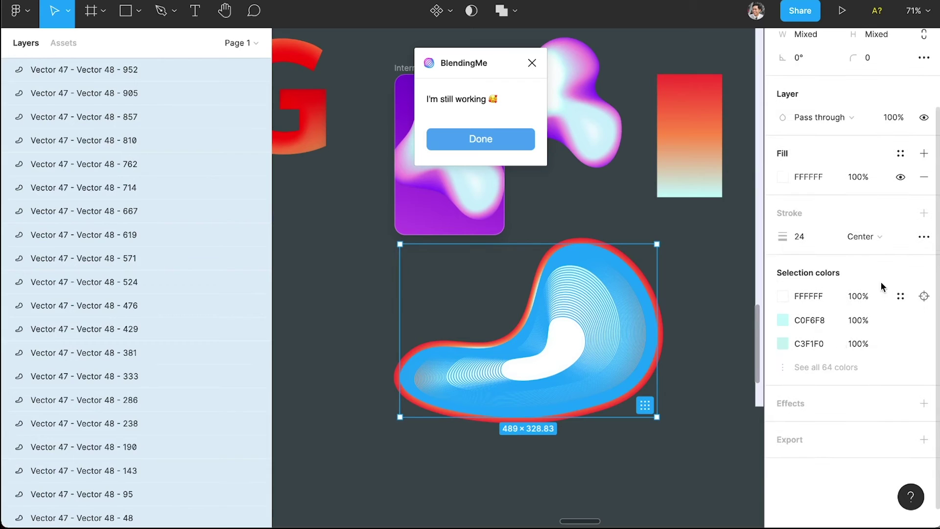
{"action": "left_click", "coordinate": [922, 406]}
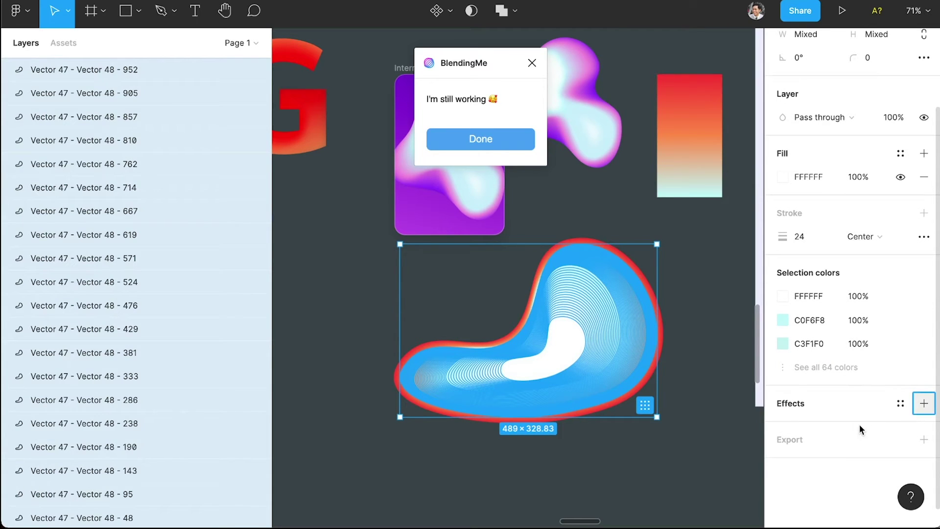
{"action": "left_click", "coordinate": [846, 426]}
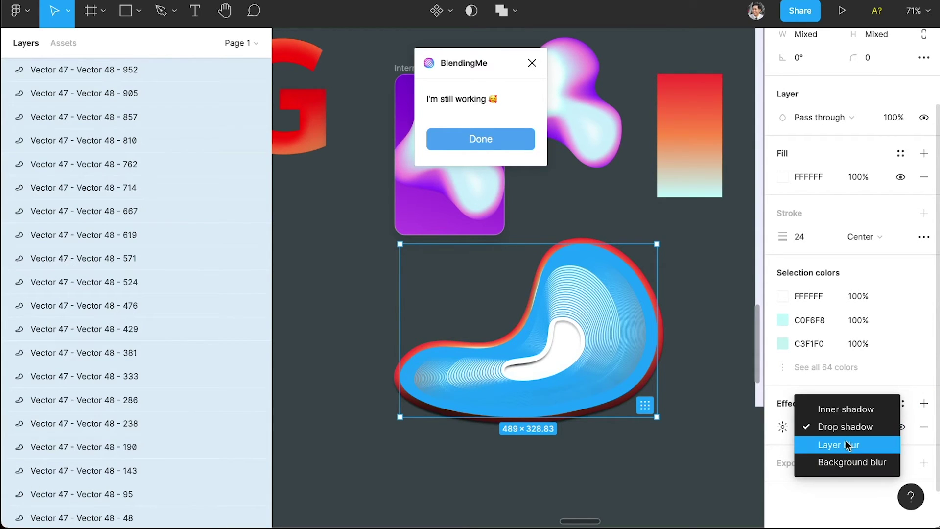
{"action": "left_click", "coordinate": [827, 443]}
{"action": "left_click", "coordinate": [783, 429]}
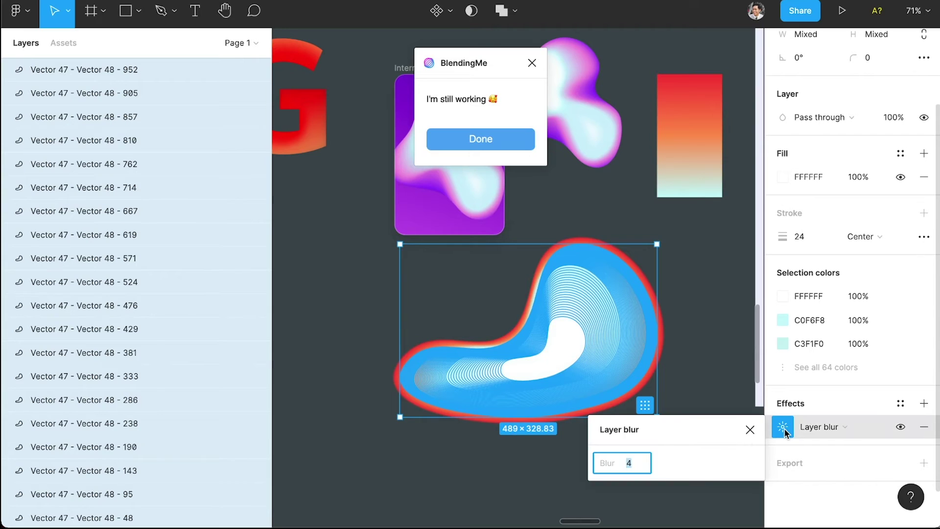
{"action": "type", "text": "12"}
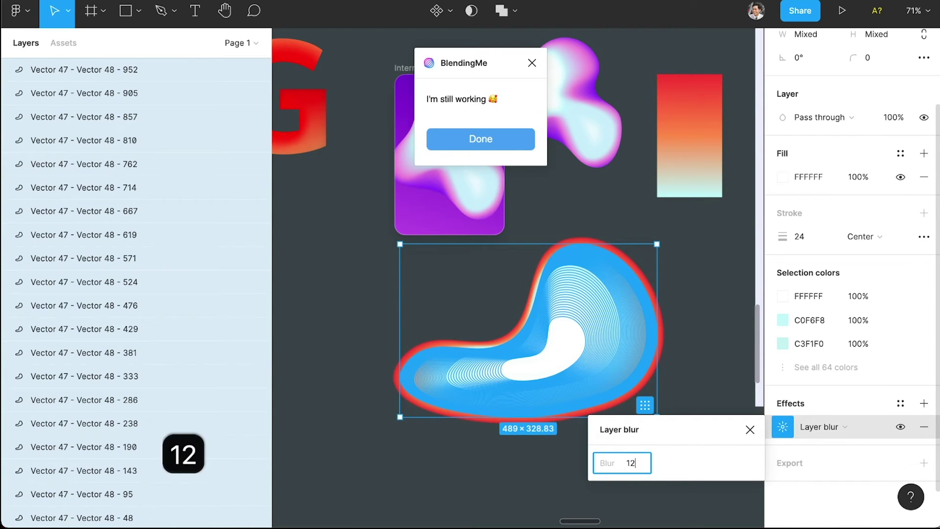
{"action": "key", "text": "Return"}
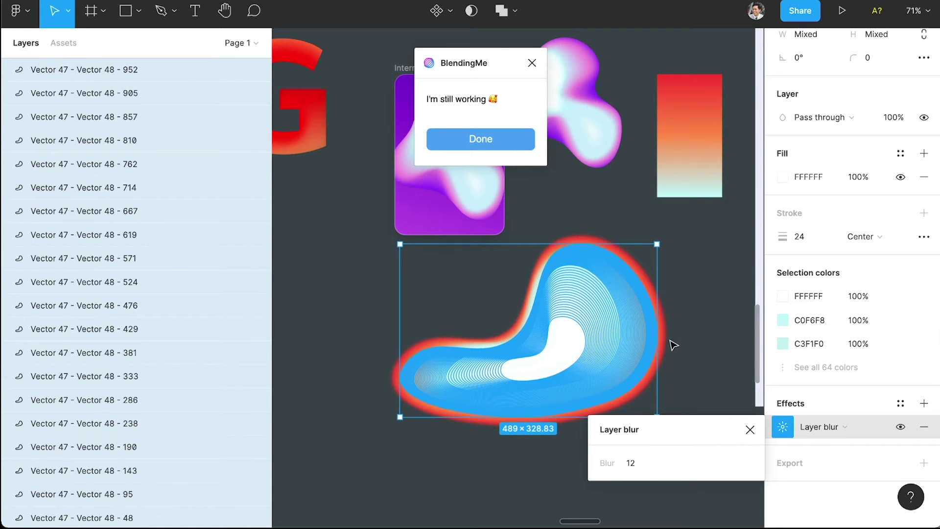
Duplicate the blob's red outermost outline in place and add a C4C4C4 fill to the lower one, Vector 45
{"action": "left_click", "coordinate": [705, 319]}
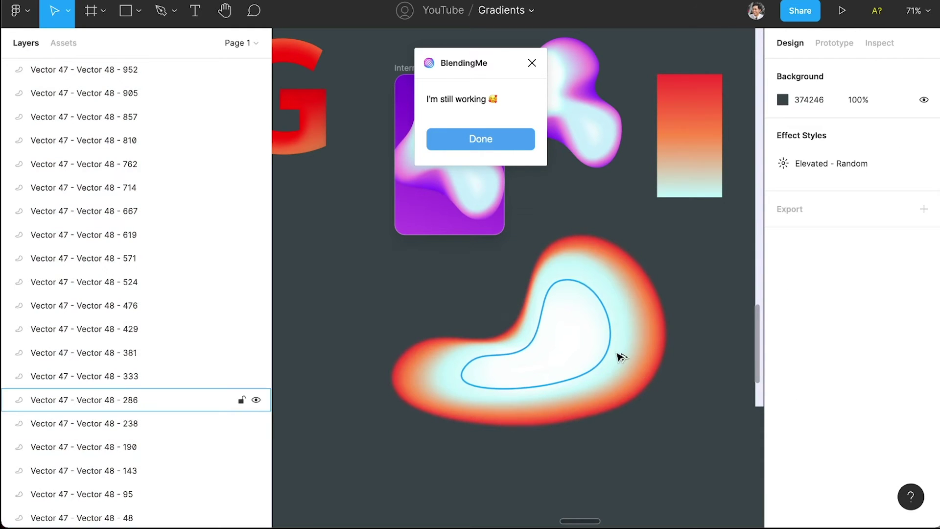
{"action": "scroll", "coordinate": [605, 349], "scroll_direction": "up", "scroll_amount": 5}
{"action": "scroll", "coordinate": [605, 349], "scroll_direction": "up", "scroll_amount": 3}
{"action": "scroll", "coordinate": [605, 349], "scroll_direction": "up", "scroll_amount": 1}
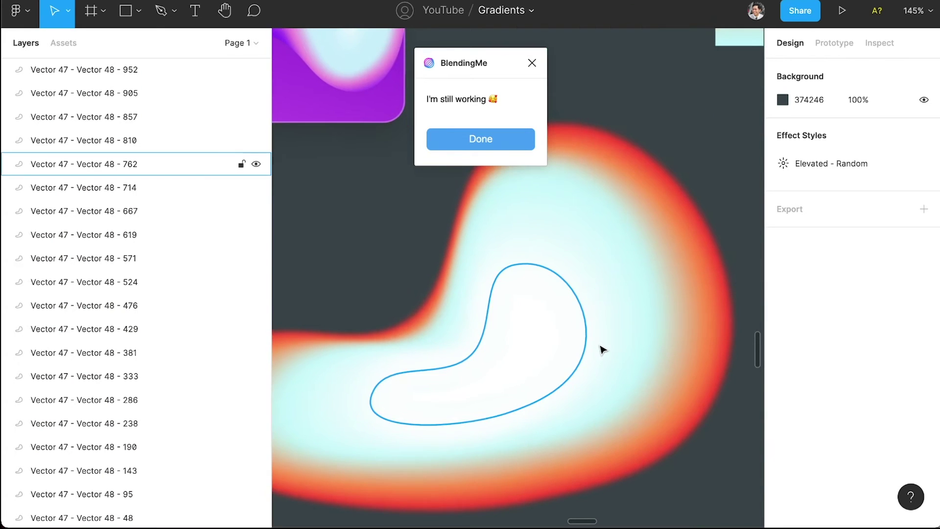
{"action": "scroll", "coordinate": [603, 349], "scroll_direction": "down", "scroll_amount": 6}
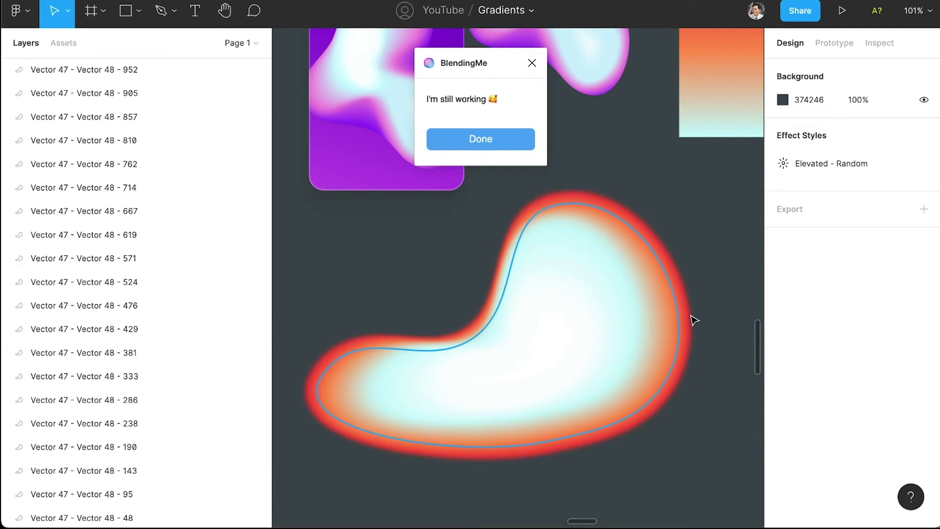
{"action": "left_click", "coordinate": [694, 320]}
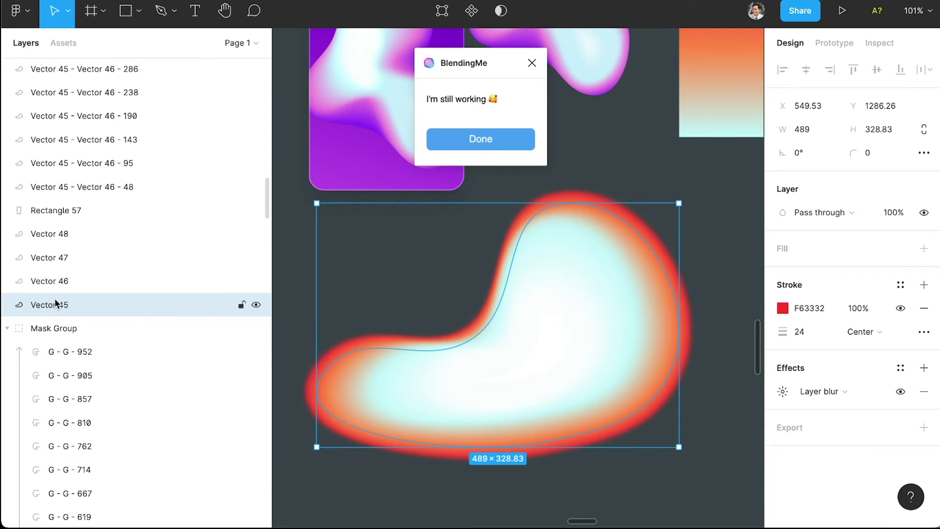
{"action": "key", "text": "super+c"}
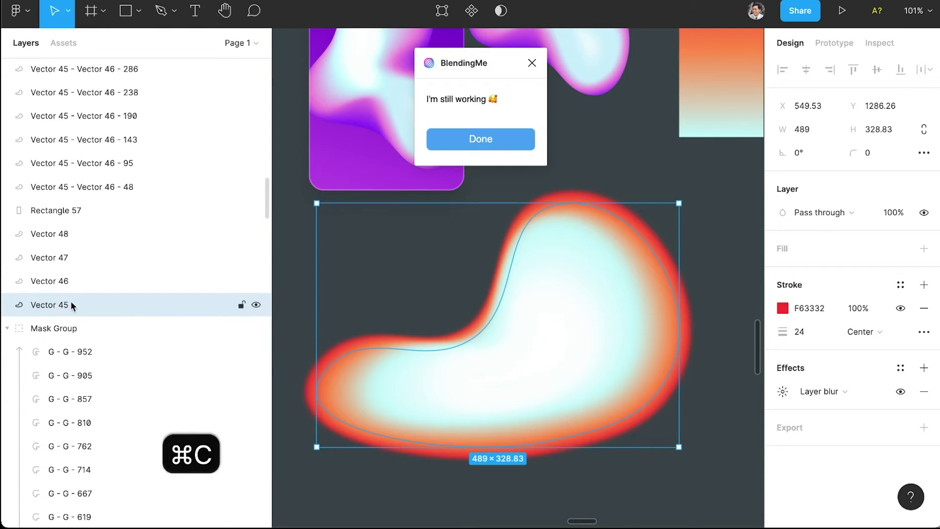
{"action": "left_click_drag", "start_coordinate": [71, 303], "coordinate": [72, 294]}
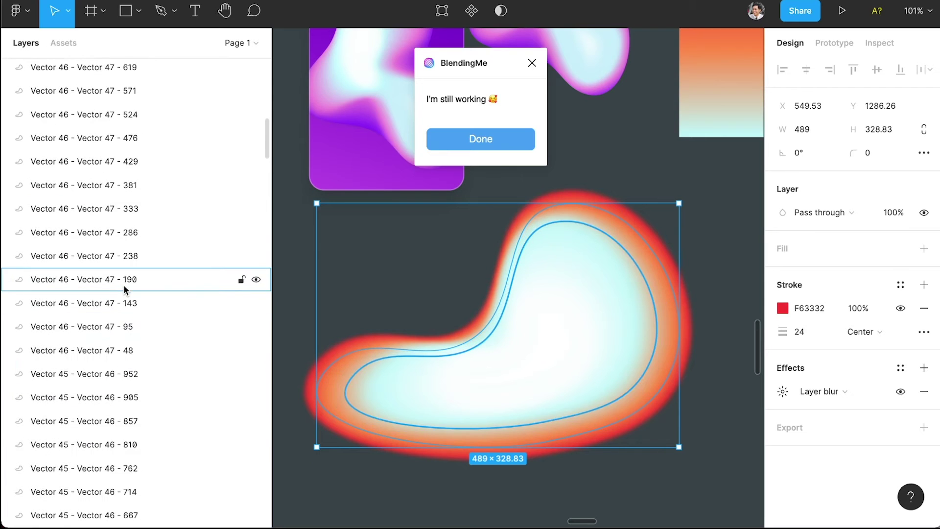
{"action": "left_click", "coordinate": [923, 249]}
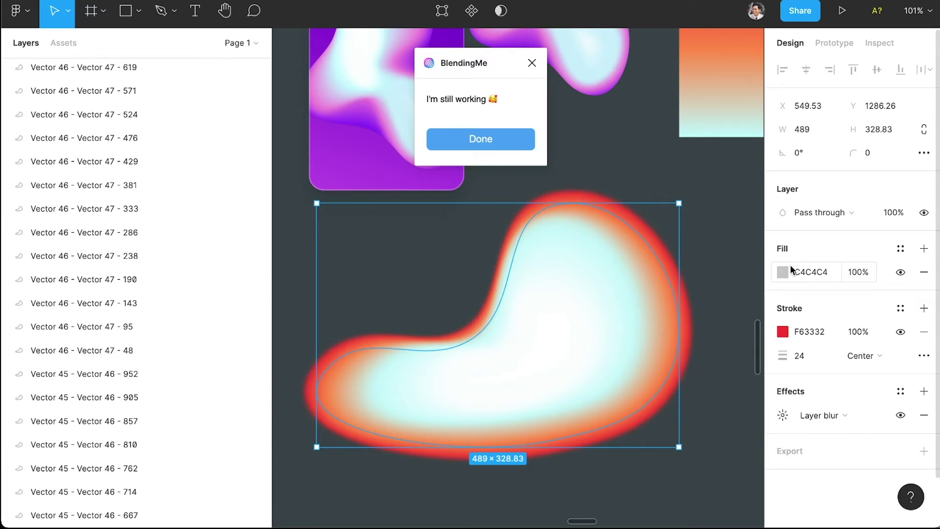
Mask all the blob's outlines with the filled outermost outline, and close the BlendingMe plugin
{"action": "left_click_drag", "start_coordinate": [722, 463], "coordinate": [318, 244]}
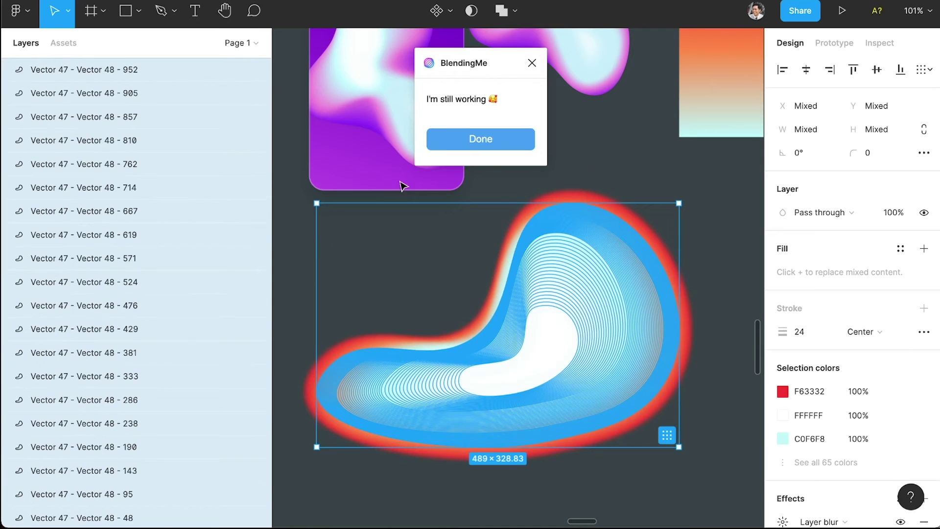
{"action": "left_click", "coordinate": [470, 14]}
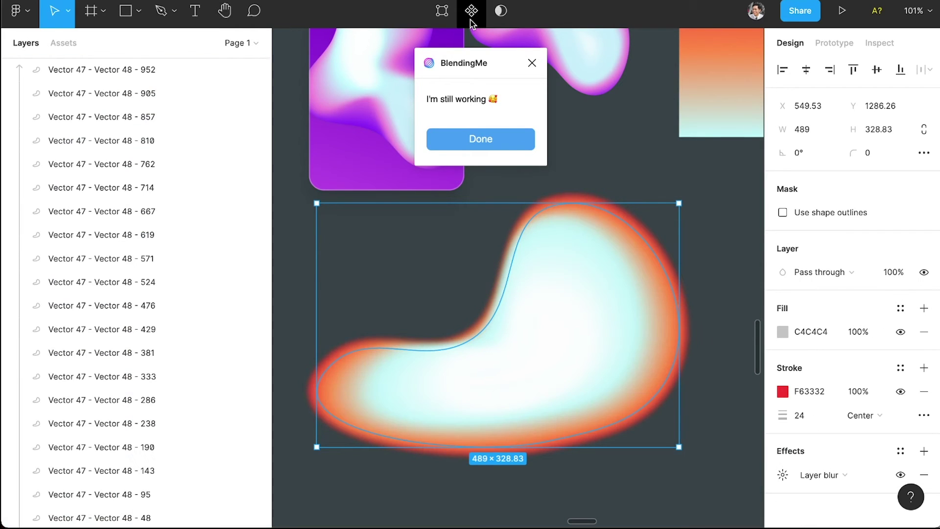
{"action": "left_click", "coordinate": [506, 142]}
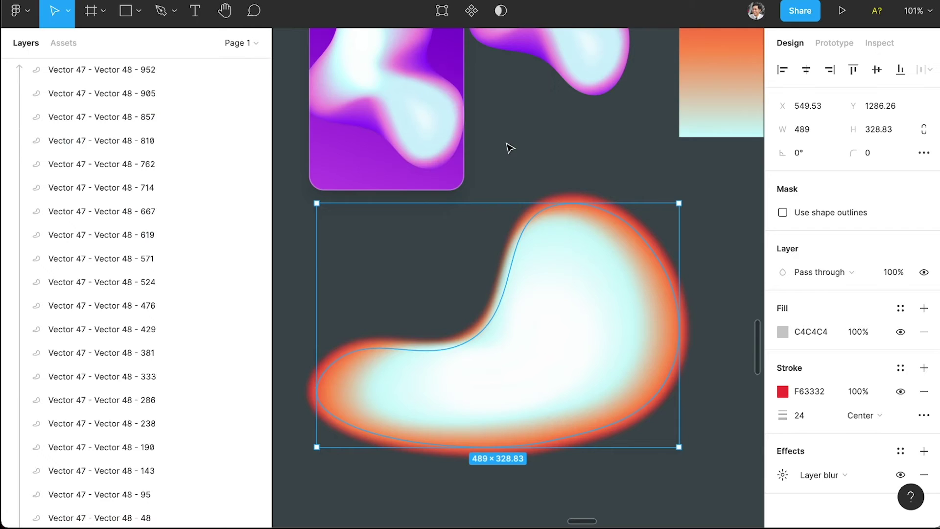
{"action": "left_click", "coordinate": [597, 148]}
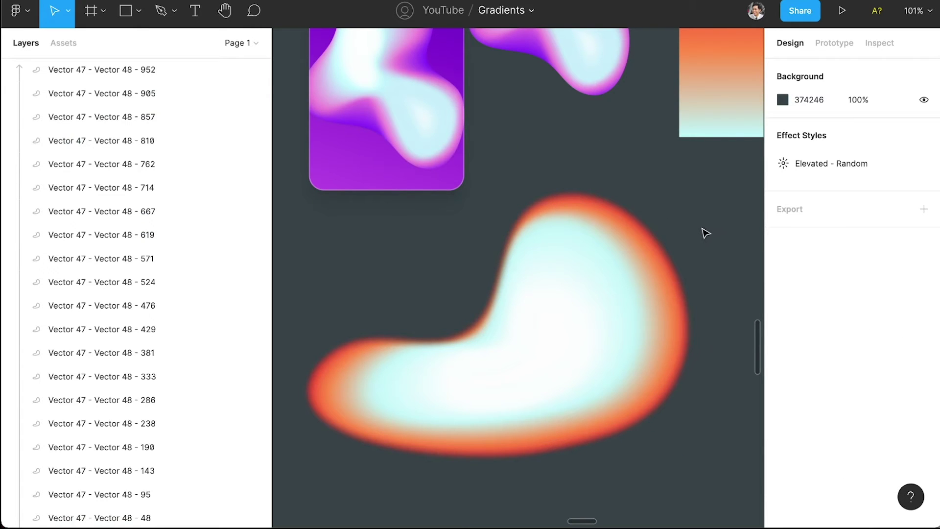
Remove the layer blur from the mask outline Vector 45 inside the blob's mask group
{"action": "left_click", "coordinate": [580, 357]}
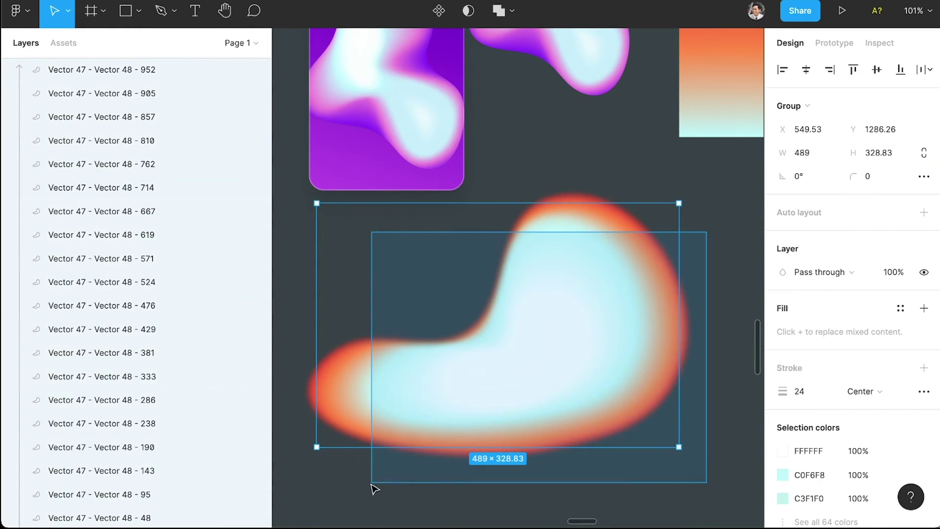
{"action": "scroll", "coordinate": [826, 397], "scroll_direction": "down", "scroll_amount": 5}
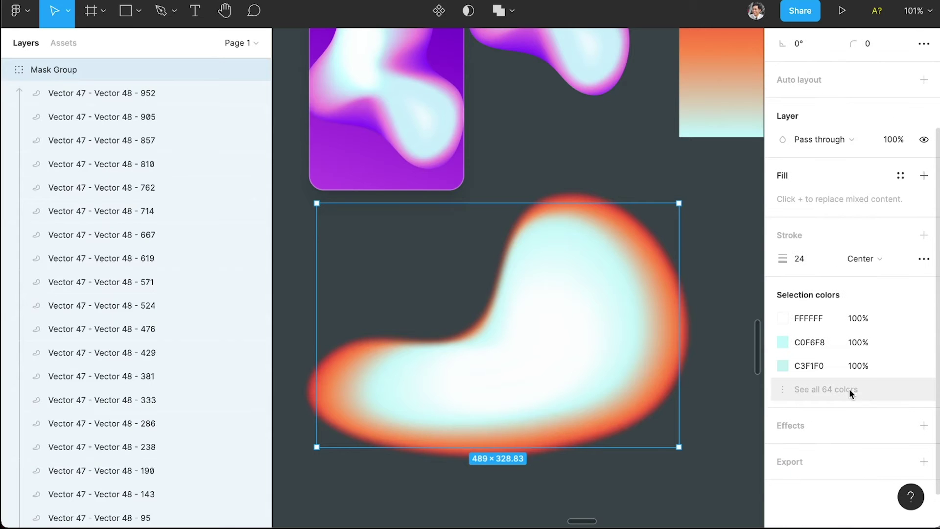
{"action": "left_click", "coordinate": [588, 472]}
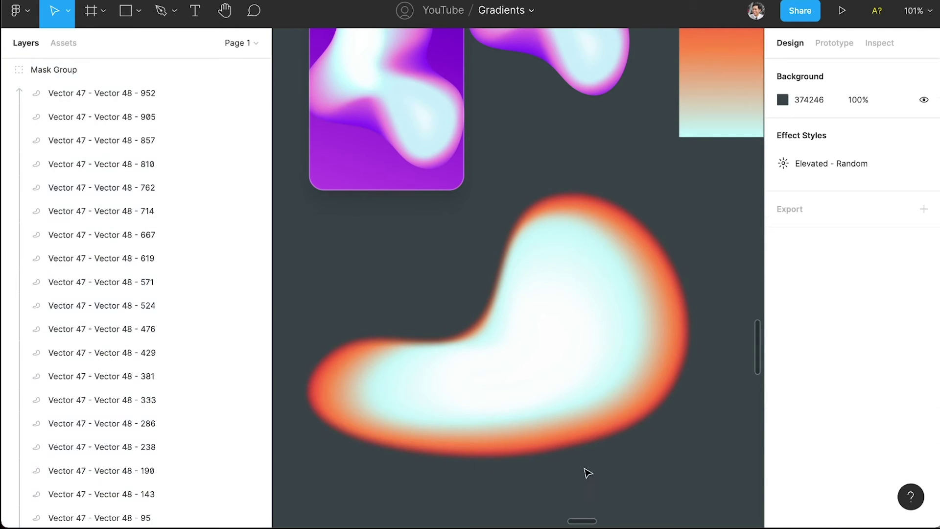
{"action": "scroll", "coordinate": [125, 440], "scroll_direction": "down", "scroll_amount": 2}
{"action": "scroll", "coordinate": [125, 442], "scroll_direction": "down", "scroll_amount": 15}
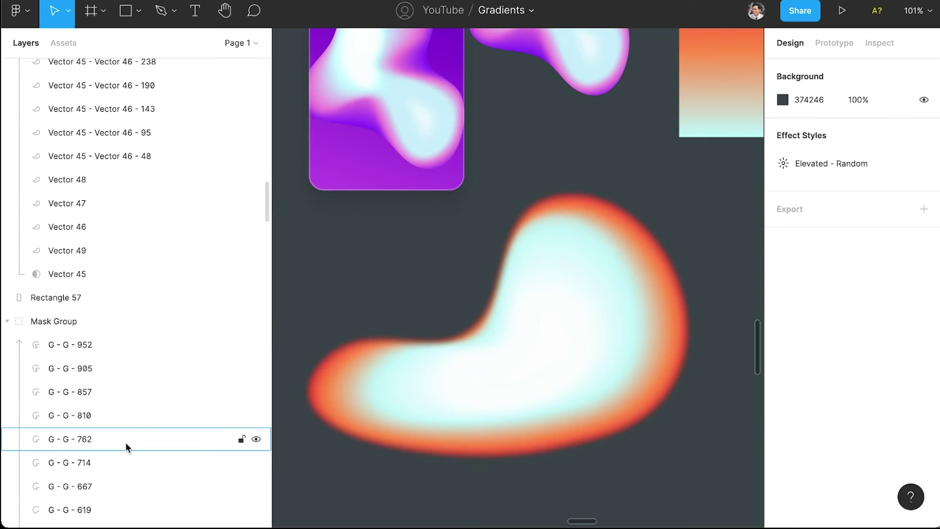
{"action": "scroll", "coordinate": [125, 442], "scroll_direction": "up", "scroll_amount": 6}
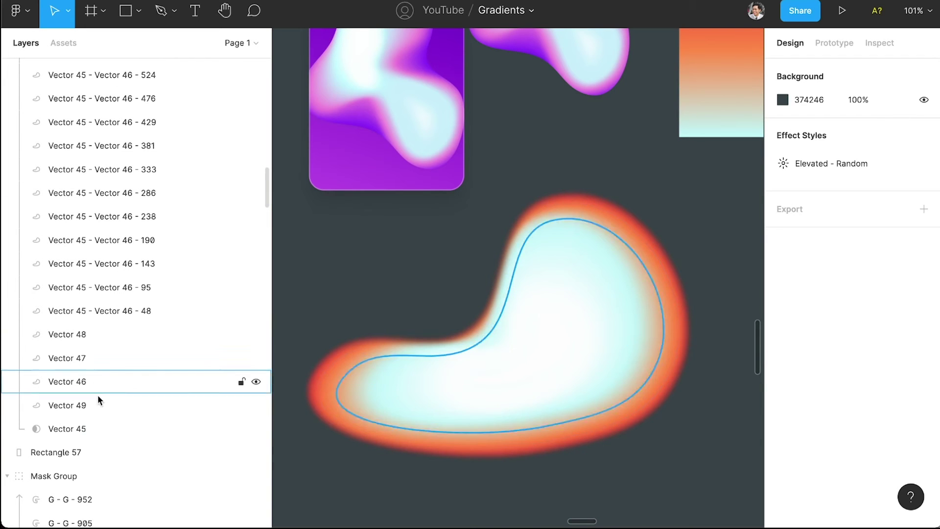
{"action": "left_click", "coordinate": [96, 428]}
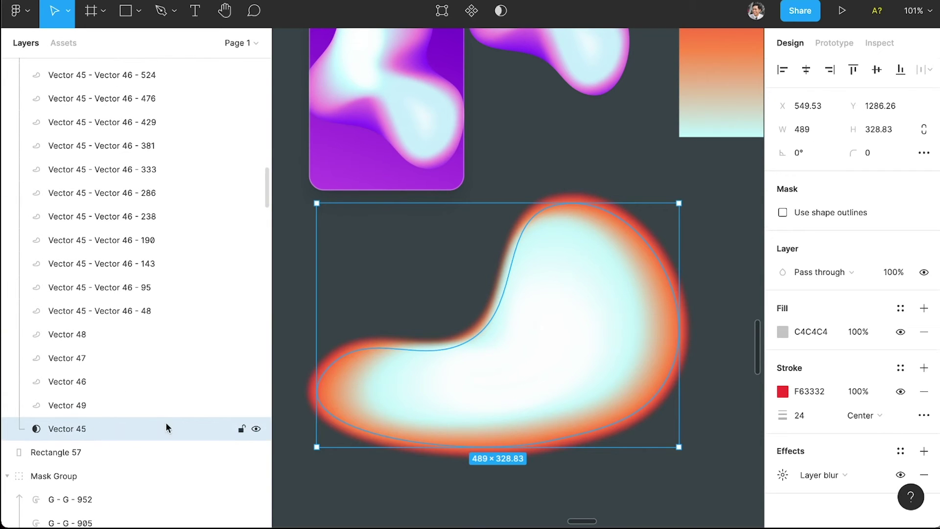
{"action": "left_click", "coordinate": [902, 473]}
{"action": "left_click", "coordinate": [923, 474]}
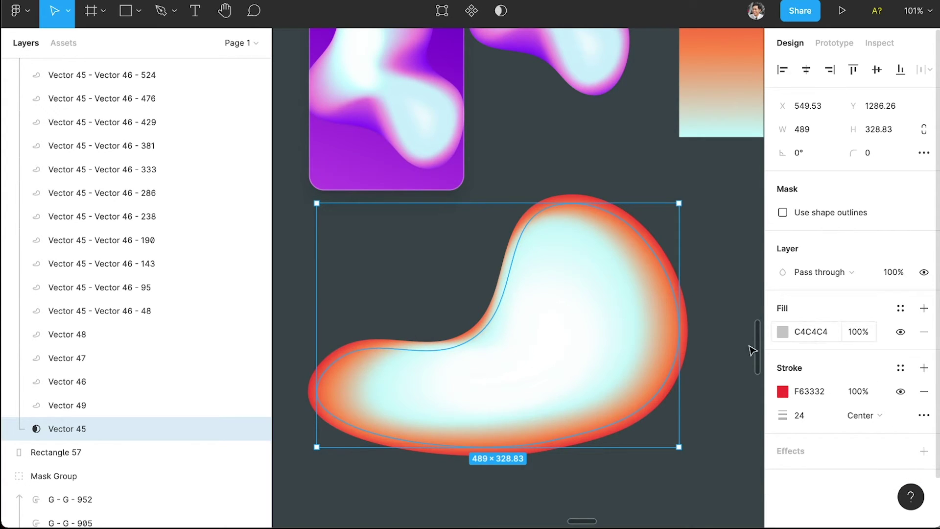
Try a stroke weight of 0 on the mask outline and check the blob's edge
{"action": "left_click", "coordinate": [804, 420]}
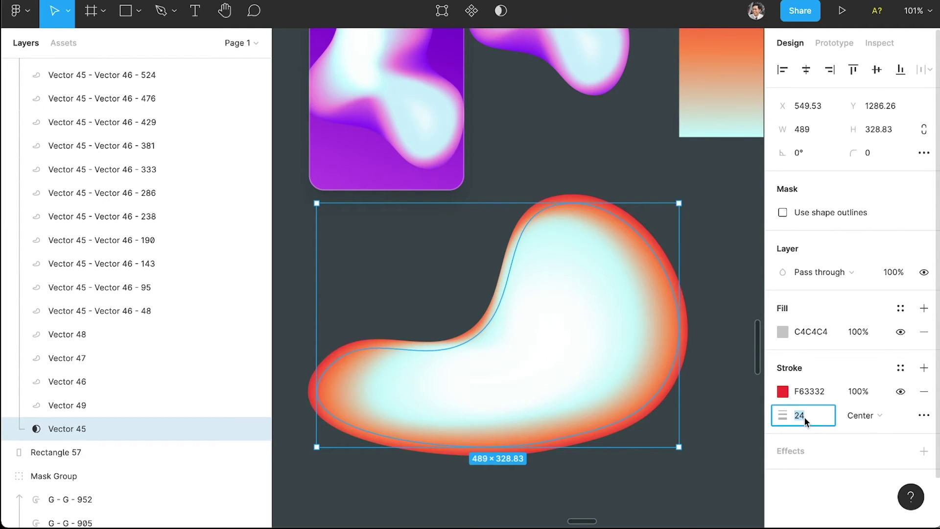
{"action": "type", "text": "0"}
{"action": "key", "text": "Return"}
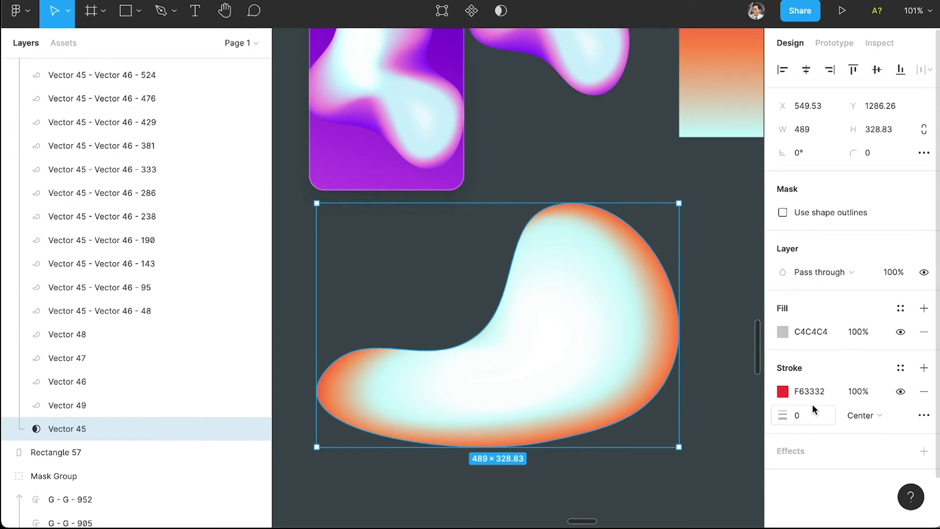
{"action": "left_click", "coordinate": [733, 383]}
{"action": "scroll", "coordinate": [705, 390], "scroll_direction": "down", "scroll_amount": 5}
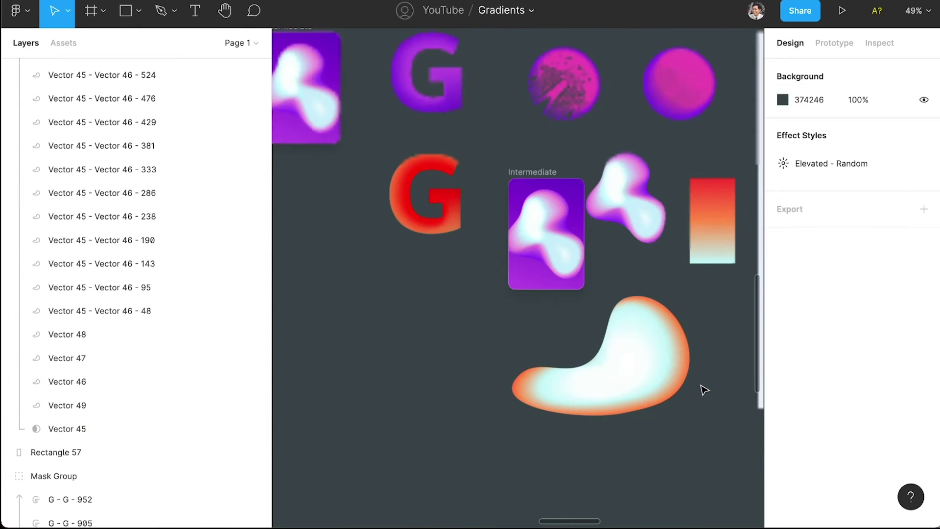
{"action": "scroll", "coordinate": [705, 390], "scroll_direction": "up", "scroll_amount": 4}
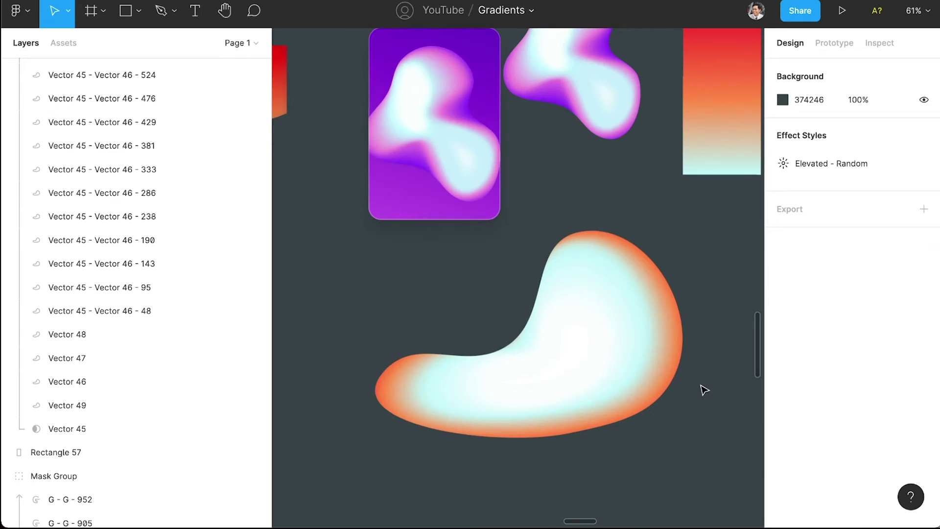
{"action": "scroll", "coordinate": [705, 390], "scroll_direction": "down", "scroll_amount": 2}
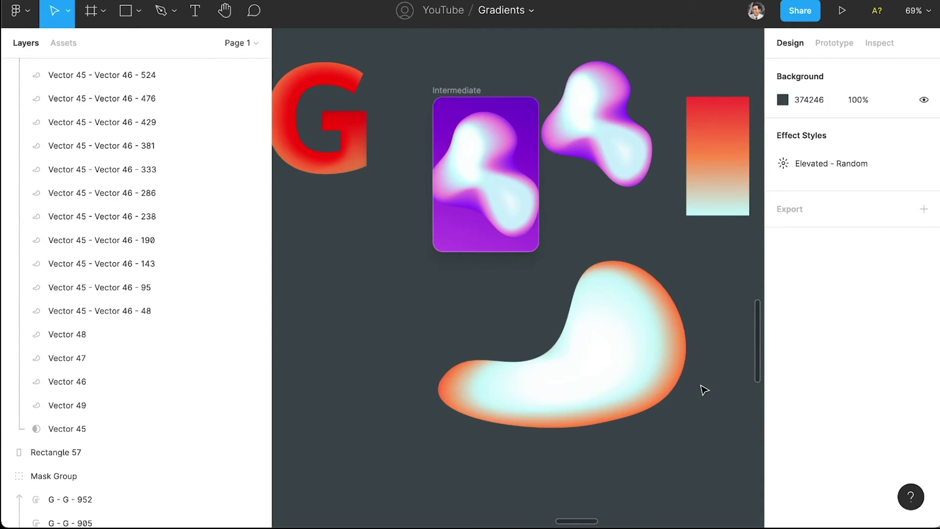
Undo the last stroke weight change on the mask outline
{"action": "key", "text": "super+z"}
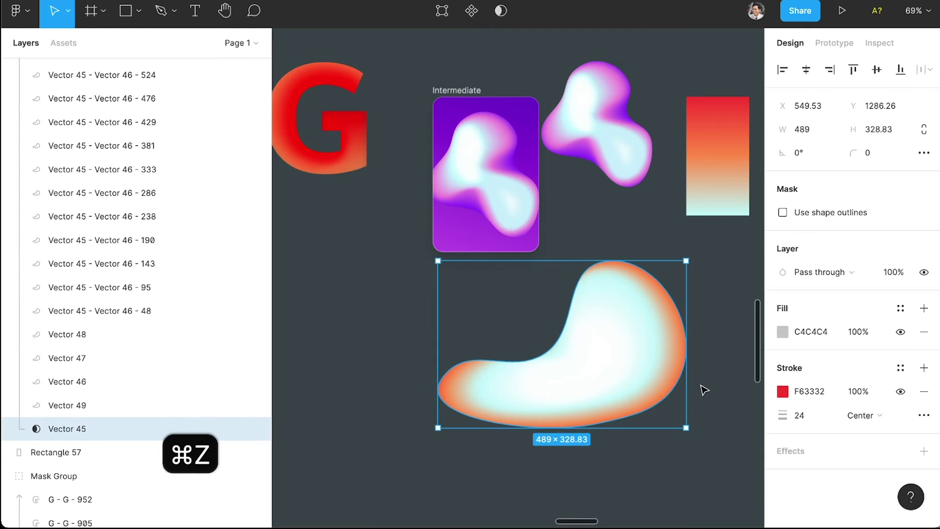
{"action": "right_click", "coordinate": [704, 390]}
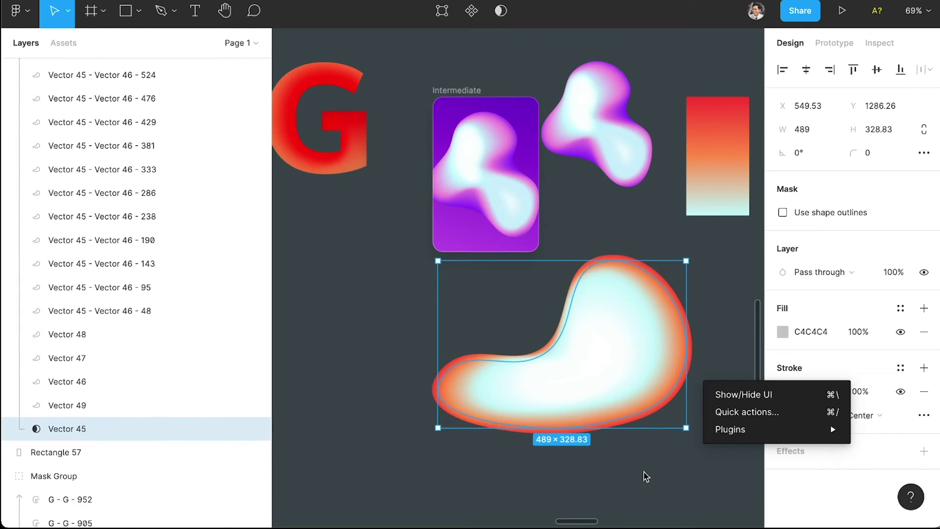
{"action": "key", "text": "Escape"}
Select all the outlines in the blob's mask group except the mask Vector 45 and set their stroke weight to 12
{"action": "left_click", "coordinate": [599, 384]}
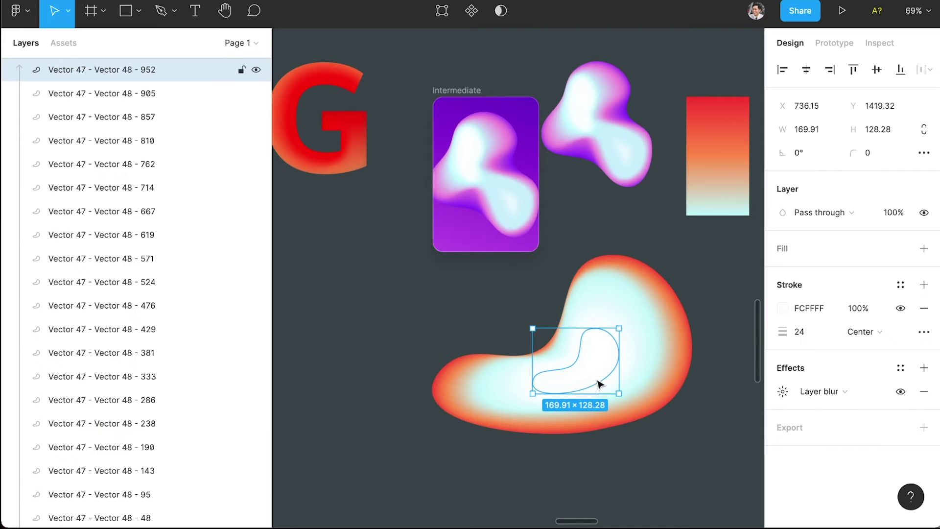
{"action": "key", "text": "super+a"}
{"action": "scroll", "coordinate": [134, 396], "scroll_direction": "down", "scroll_amount": 20}
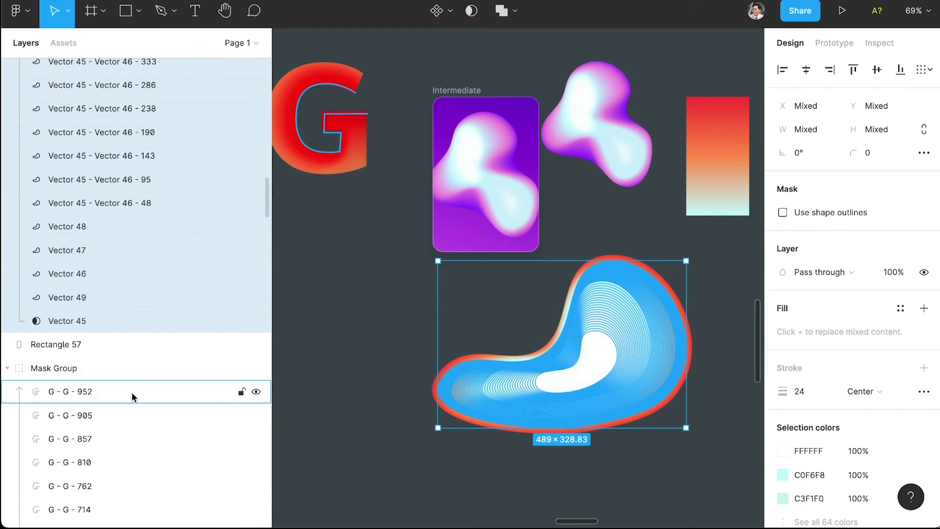
{"action": "left_click", "coordinate": [87, 323], "text": "shift"}
{"action": "left_click", "coordinate": [799, 332]}
{"action": "type", "text": "12"}
{"action": "key", "text": "Return"}
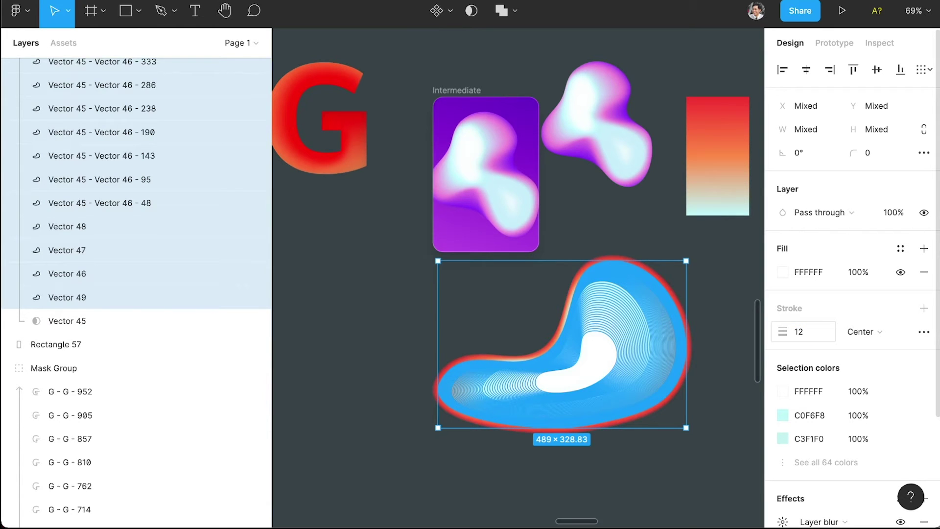
Try a stroke width of 0 on the blob's mask shape, Vector 45, and undo the change
{"action": "left_click", "coordinate": [725, 358]}
{"action": "scroll", "coordinate": [691, 372], "scroll_direction": "up", "scroll_amount": 2}
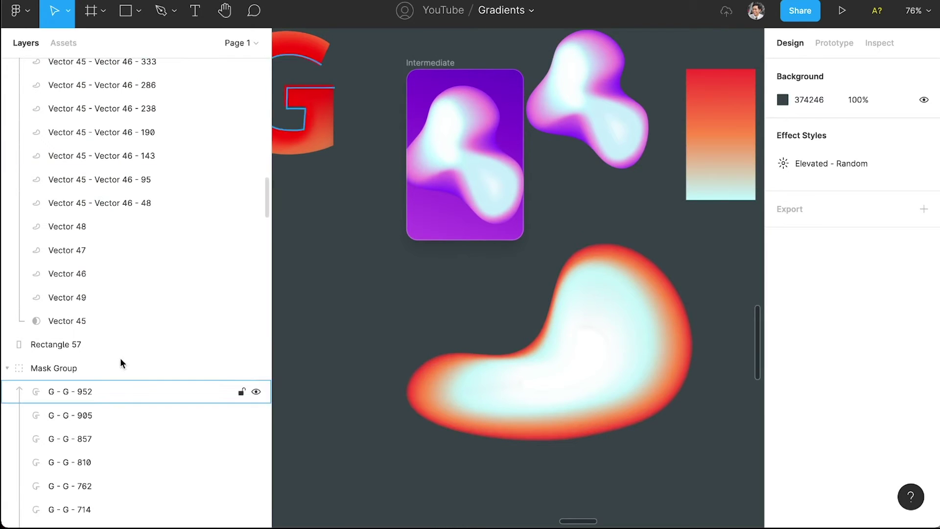
{"action": "left_click", "coordinate": [103, 323]}
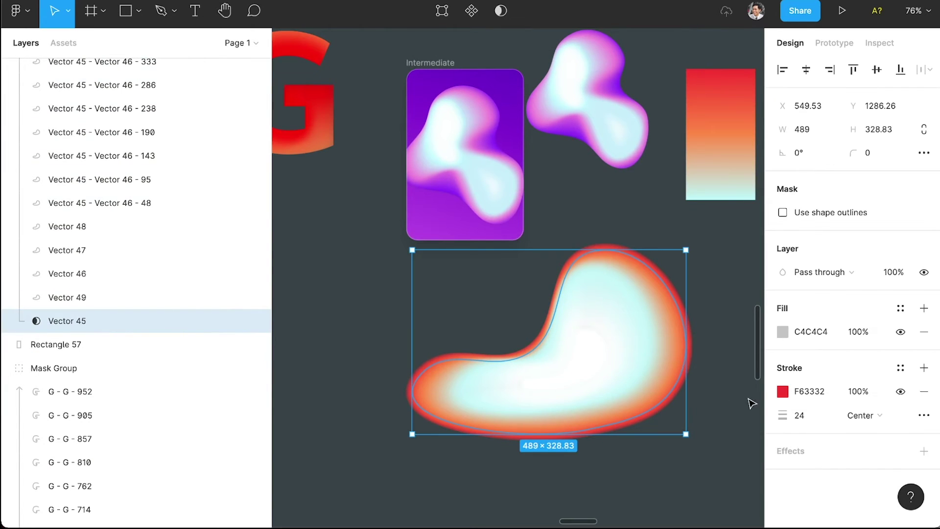
{"action": "type", "text": "0"}
{"action": "key", "text": "Return"}
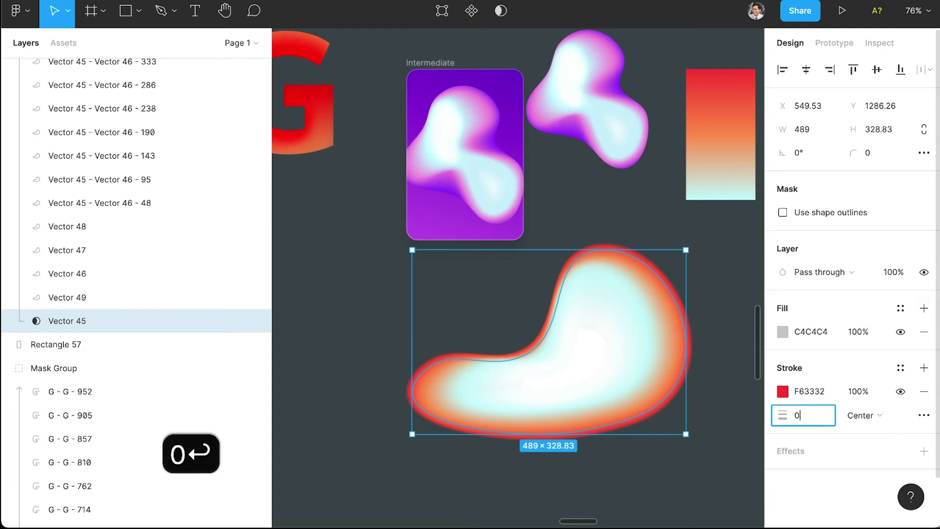
{"action": "left_click", "coordinate": [728, 340]}
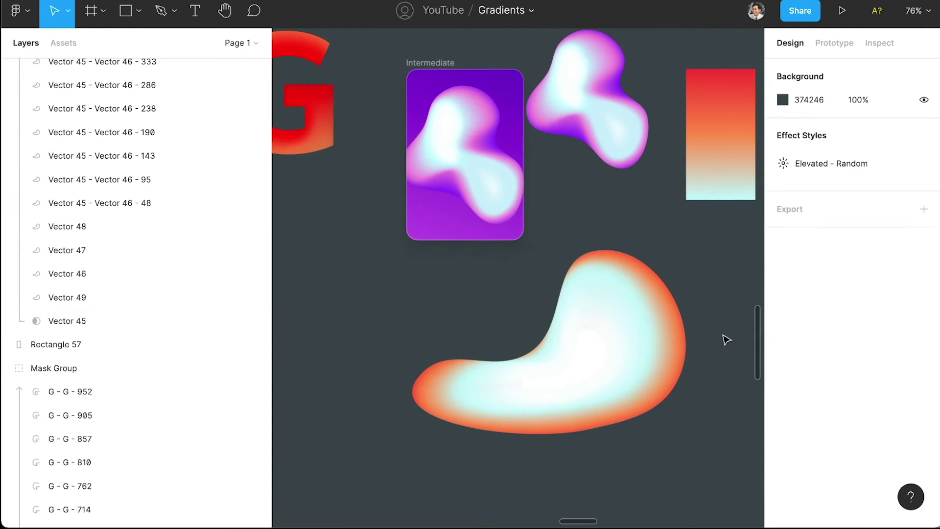
{"action": "key", "text": "super+z"}
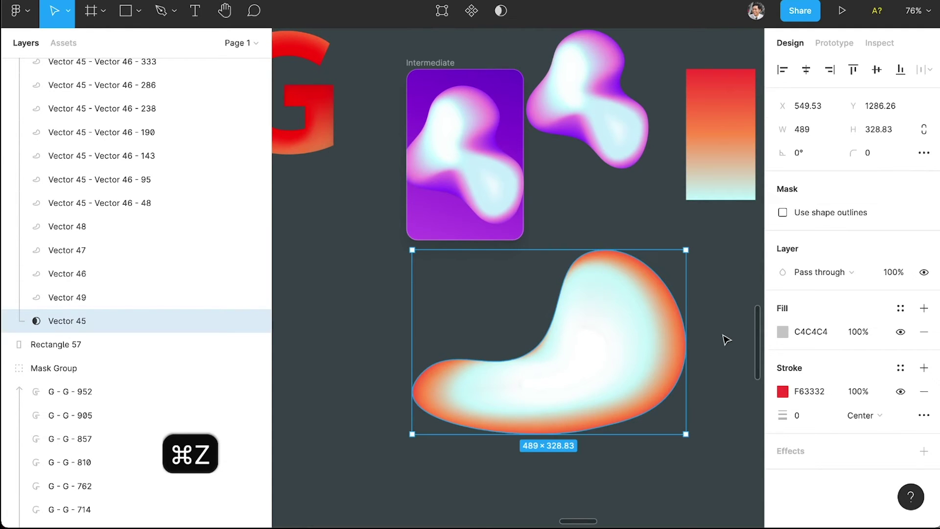
{"action": "key", "text": "super+z"}
Set the stroke width of the blob's mask shape, Vector 45, to 12
{"action": "left_click", "coordinate": [817, 412]}
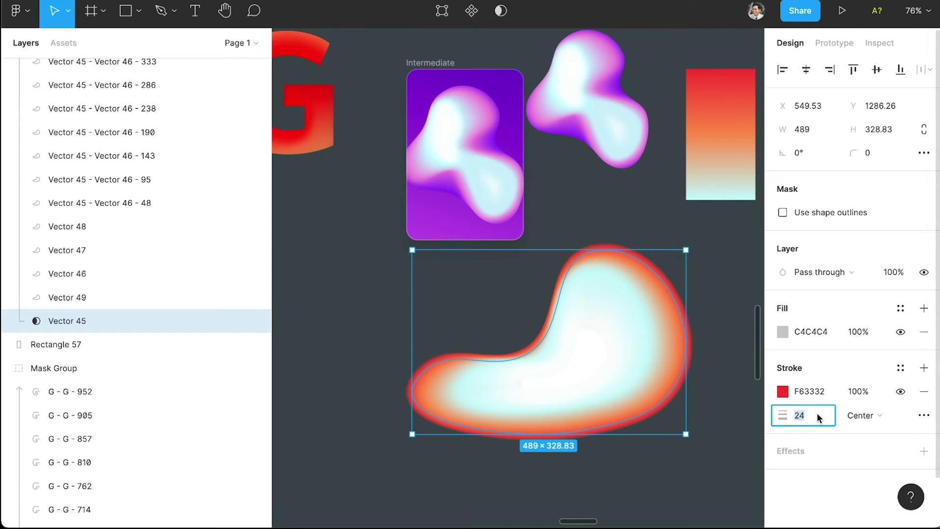
{"action": "type", "text": "12"}
{"action": "key", "text": "Return"}
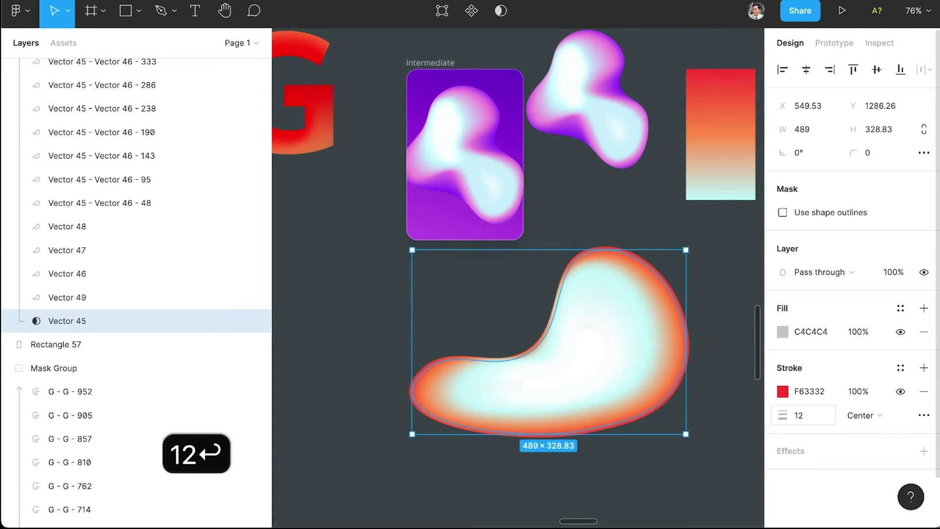
{"action": "left_click", "coordinate": [728, 325]}
Select the whole red-and-cyan blob and move it into the empty canvas area below the red letter G
{"action": "scroll", "coordinate": [685, 303], "scroll_direction": "down", "scroll_amount": 5}
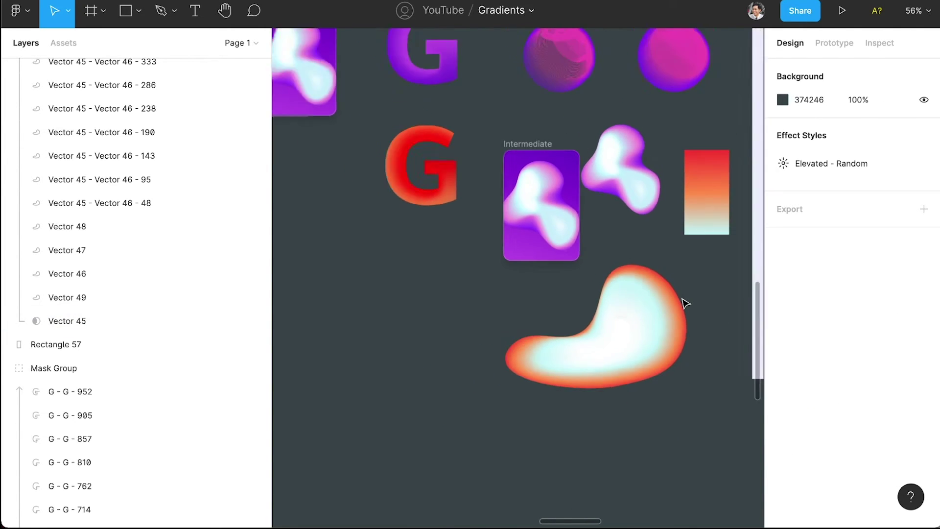
{"action": "left_click_drag", "start_coordinate": [700, 376], "coordinate": [509, 314]}
{"action": "left_click_drag", "start_coordinate": [618, 329], "coordinate": [479, 355]}
{"action": "left_click", "coordinate": [623, 338]}
Draw a rectangle of about 806 × 477 around the blob and send it to the back as a background
{"action": "key", "text": "r"}
{"action": "mouse_move", "coordinate": [357, 274]}
{"action": "left_mouse_down"}
{"action": "mouse_move", "coordinate": [485, 339]}
{"action": "mouse_move", "coordinate": [597, 416]}
{"action": "left_mouse_up"}
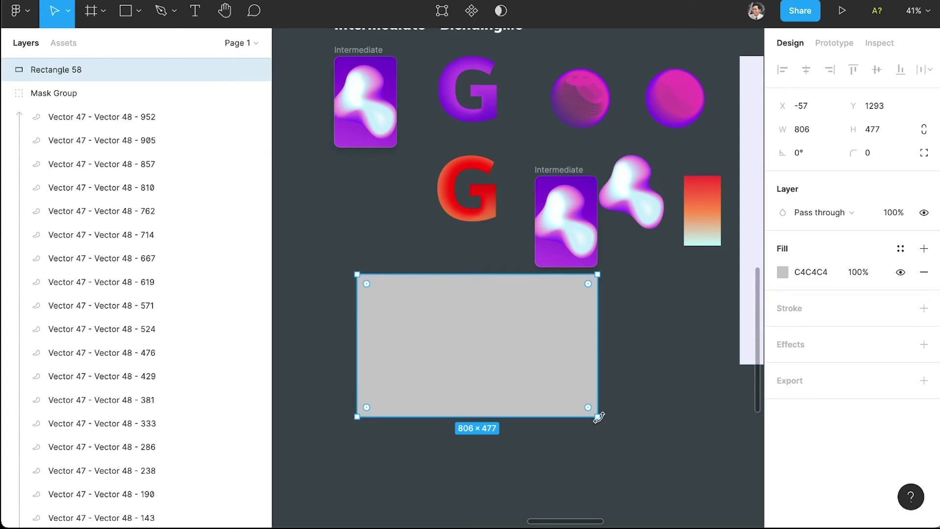
{"action": "key", "text": "alt+super+bracketleft"}
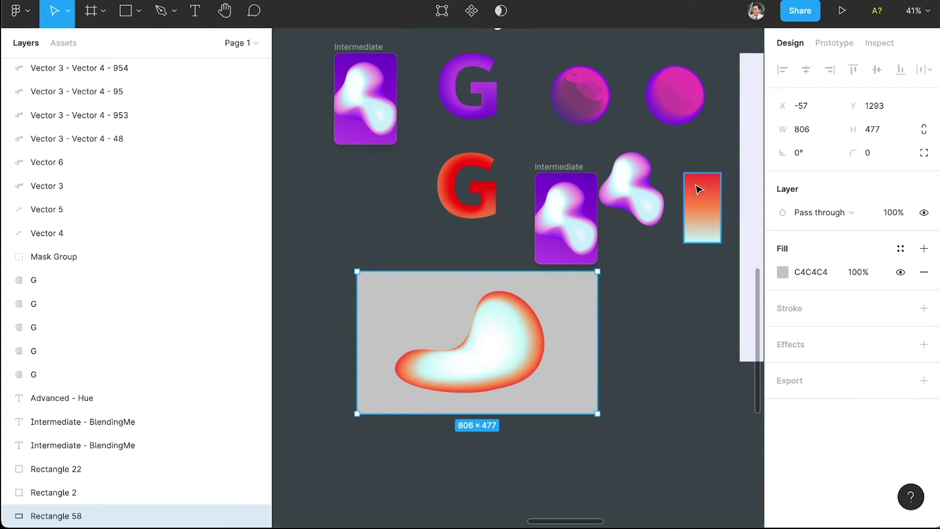
Copy the linear fill from the small gradient swatch onto the background rectangle and remove its grey C4C4C4 fill
{"action": "left_click", "coordinate": [699, 190]}
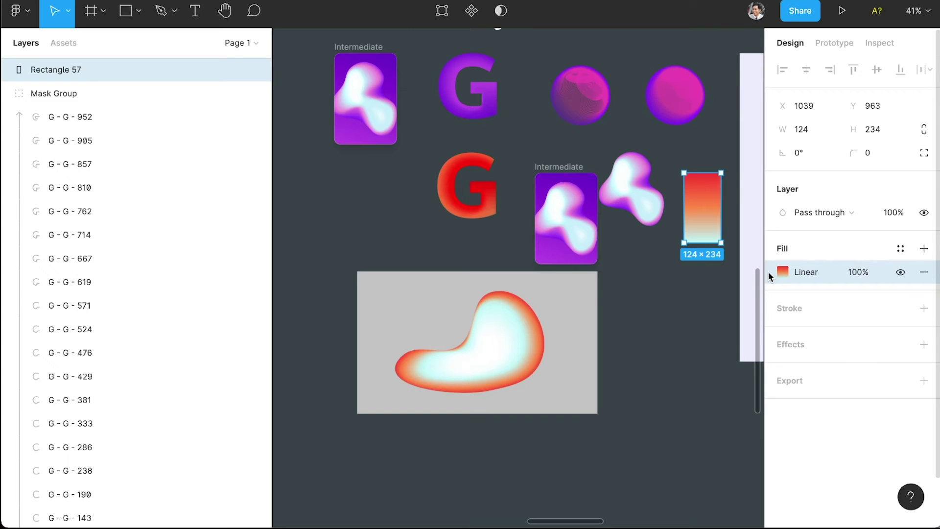
{"action": "key", "text": "super+c"}
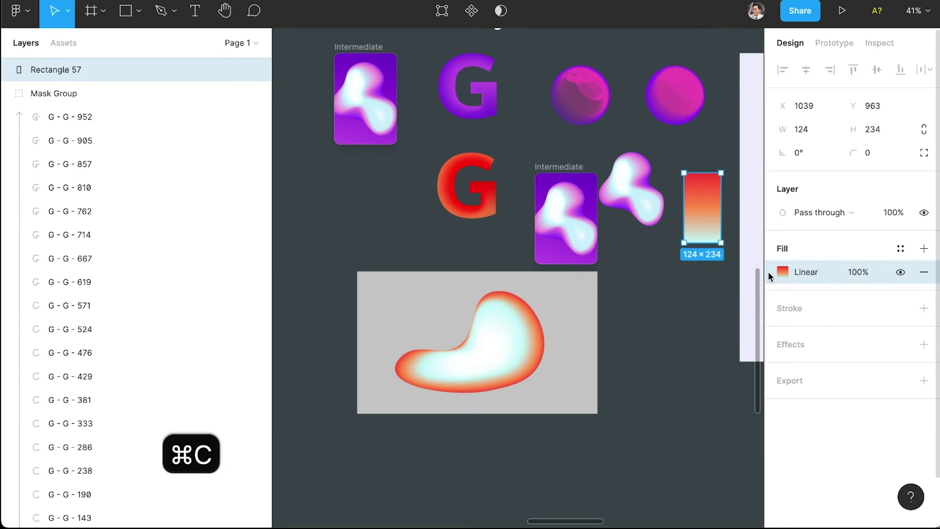
{"action": "left_click", "coordinate": [570, 319]}
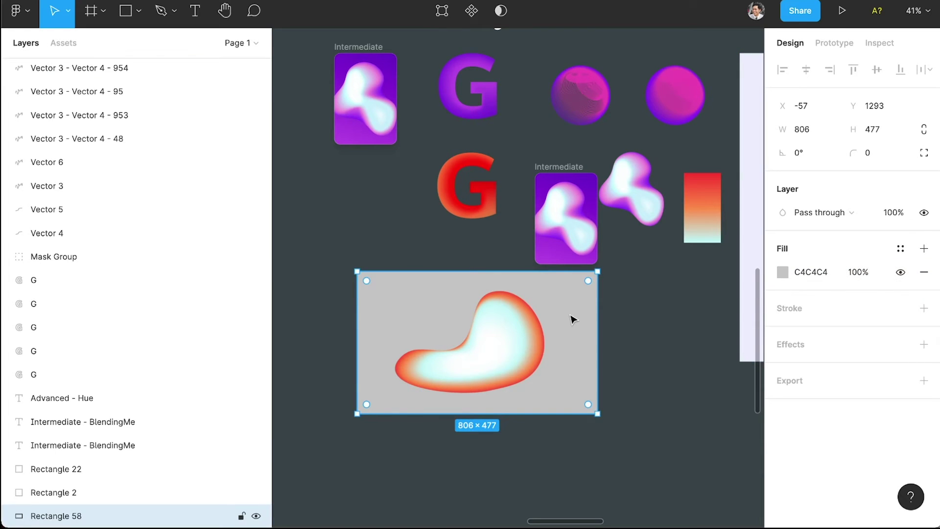
{"action": "key", "text": "super+v"}
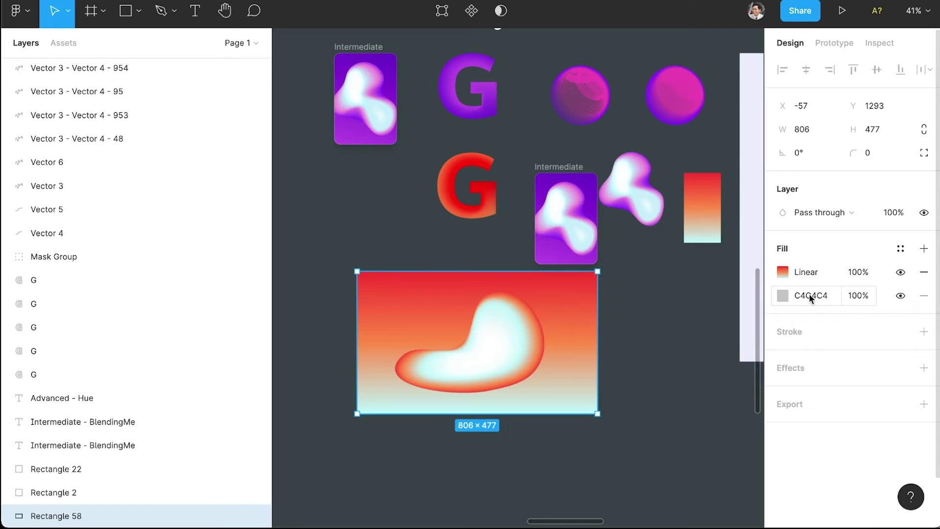
{"action": "left_click", "coordinate": [924, 295]}
Angle the background's linear gradient diagonally by moving its red start handle above the rectangle's upper-left corner
{"action": "left_click", "coordinate": [782, 275]}
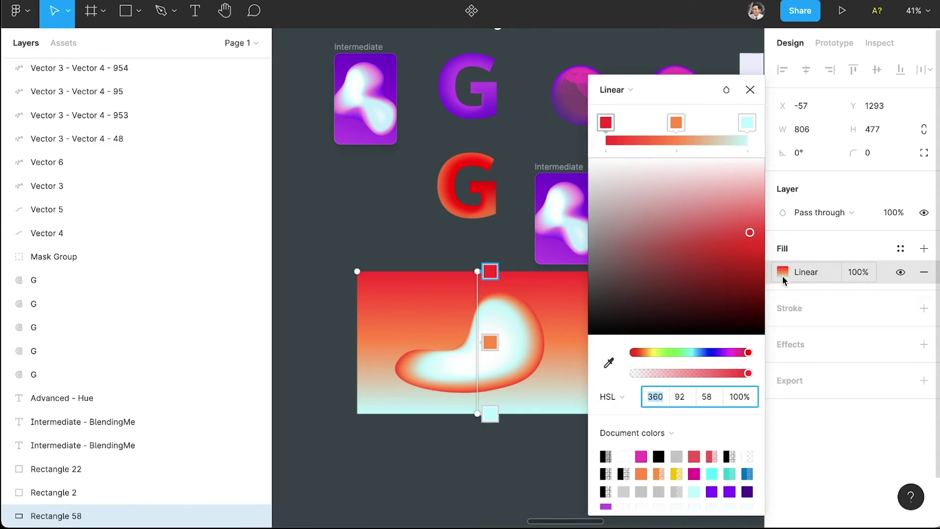
{"action": "left_click_drag", "start_coordinate": [476, 270], "coordinate": [362, 238]}
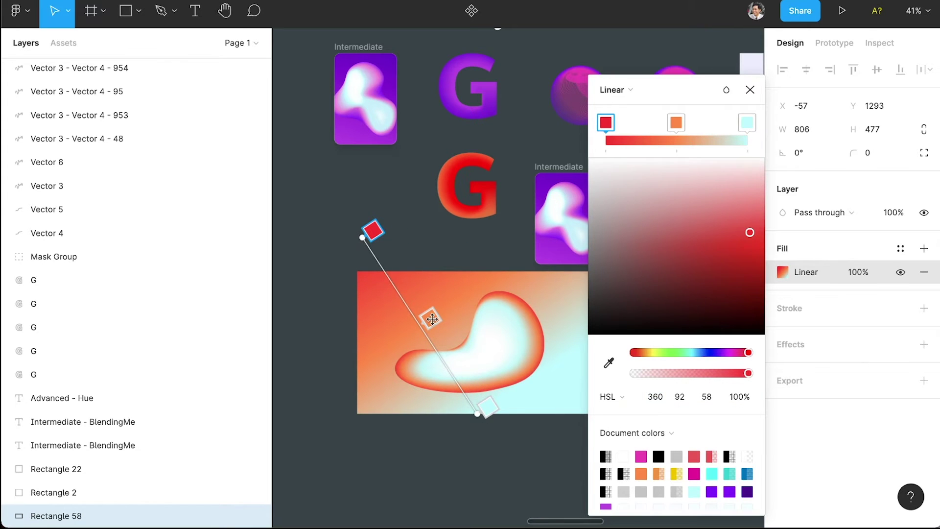
{"action": "scroll", "coordinate": [425, 317], "scroll_direction": "down", "scroll_amount": 1}
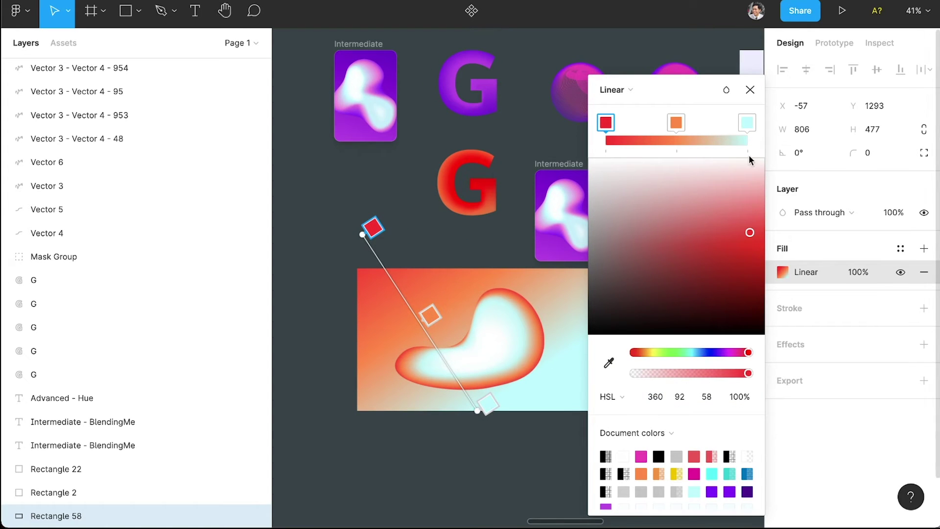
Remove the light cyan stop from the background gradient and move the orange stop to the gradient's end
{"action": "left_click", "coordinate": [751, 123]}
{"action": "key", "text": "BackSpace"}
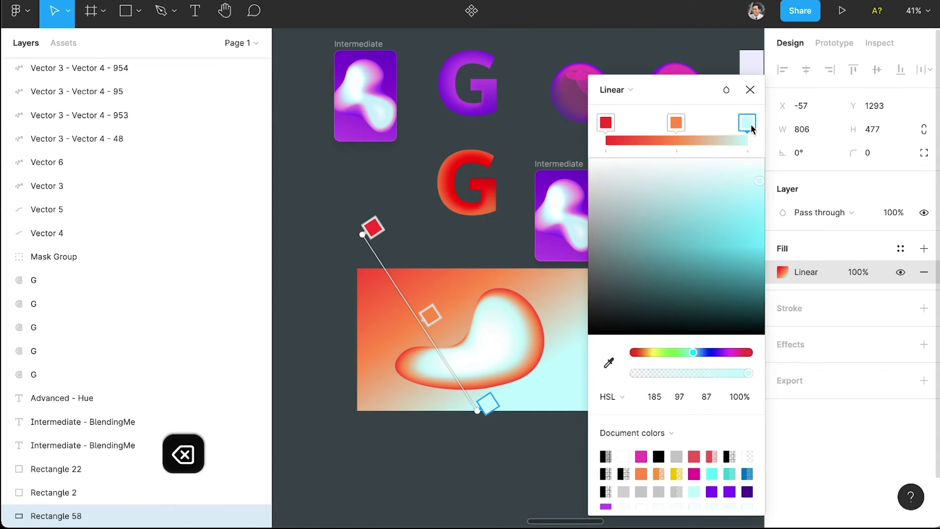
{"action": "left_click_drag", "start_coordinate": [677, 125], "coordinate": [824, 142]}
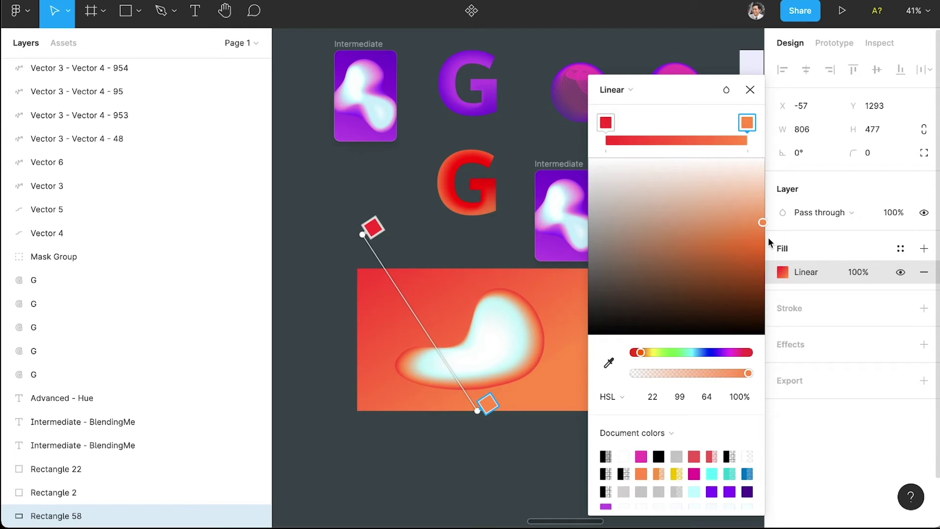
Recolour the background gradient with a dark red start stop, HSL 360, 89, 42, and a coral end stop, HSL 14, 99, 64
{"action": "left_click_drag", "start_coordinate": [641, 354], "coordinate": [643, 354]}
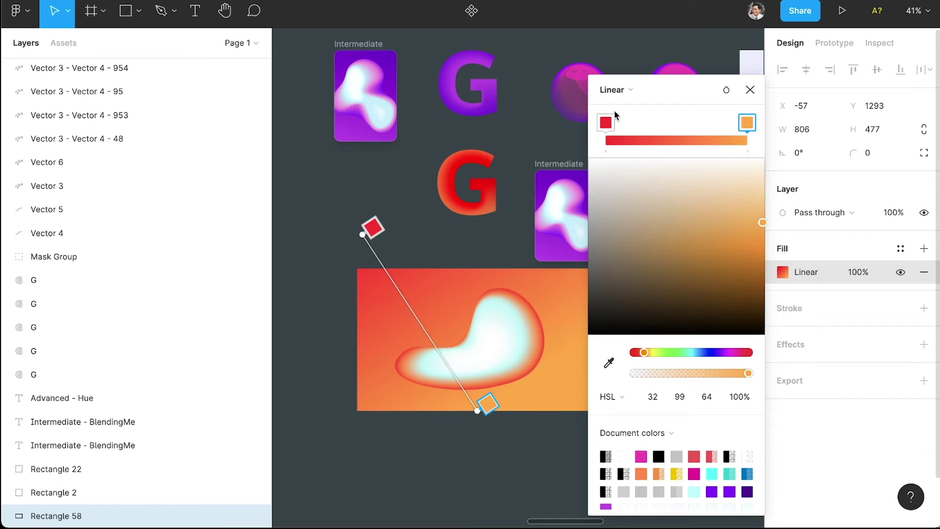
{"action": "left_click", "coordinate": [607, 123]}
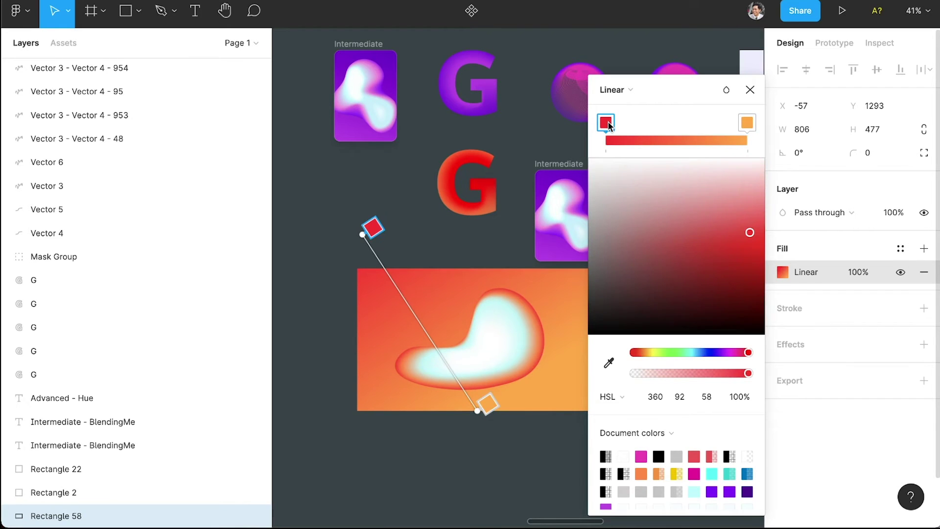
{"action": "left_click", "coordinate": [746, 262]}
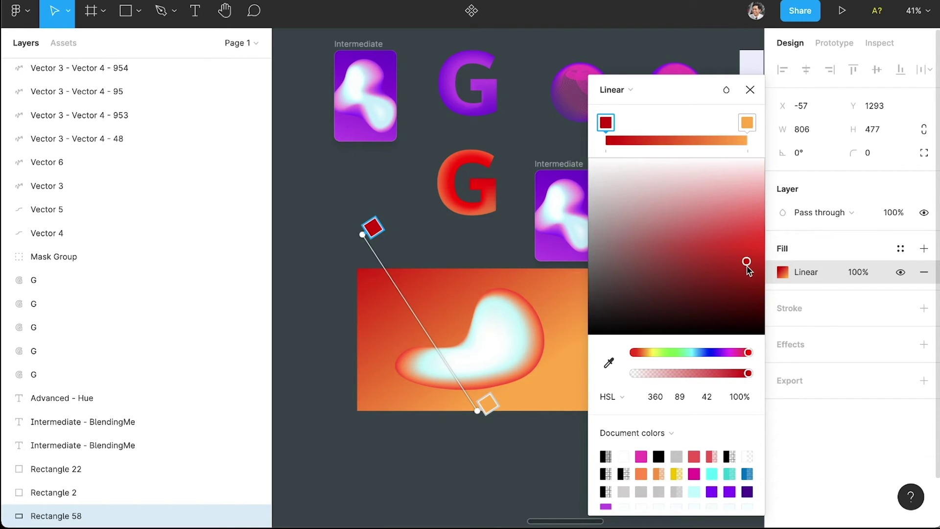
{"action": "left_click", "coordinate": [747, 124]}
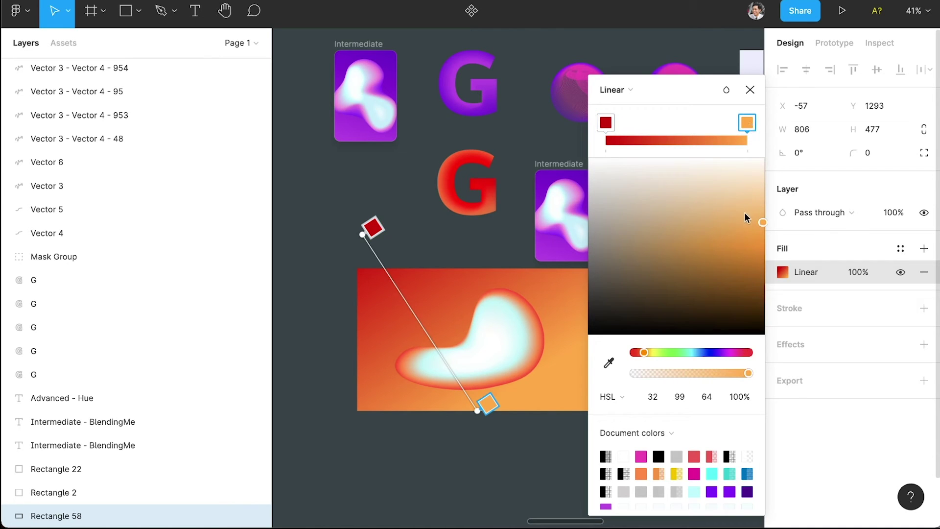
{"action": "left_click_drag", "start_coordinate": [642, 353], "coordinate": [638, 355]}
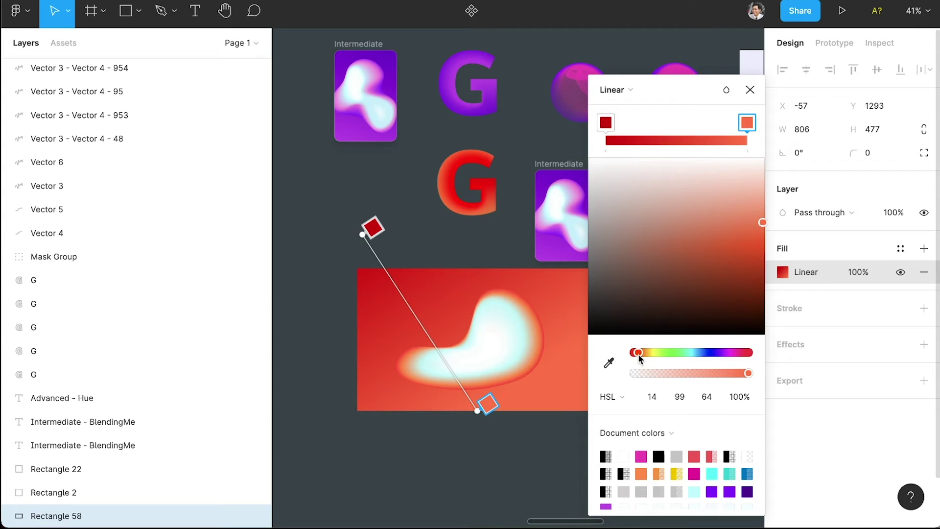
Realign the background gradient, placing its start above the rectangle's upper edge and its end just below the lower-right area
{"action": "left_click_drag", "start_coordinate": [365, 235], "coordinate": [424, 262]}
{"action": "scroll", "coordinate": [402, 321], "scroll_direction": "right", "scroll_amount": 4}
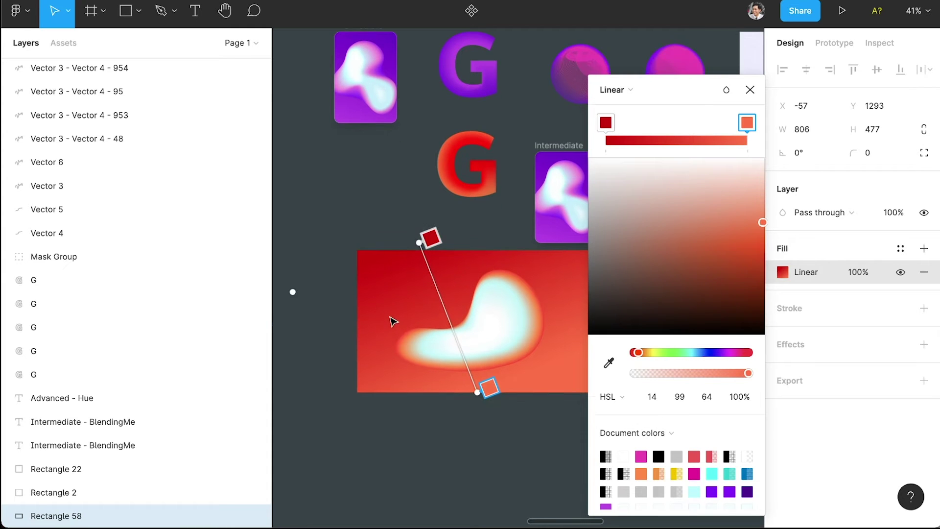
{"action": "scroll", "coordinate": [395, 327], "scroll_direction": "up", "scroll_amount": 1}
{"action": "scroll", "coordinate": [397, 327], "scroll_direction": "left", "scroll_amount": 4}
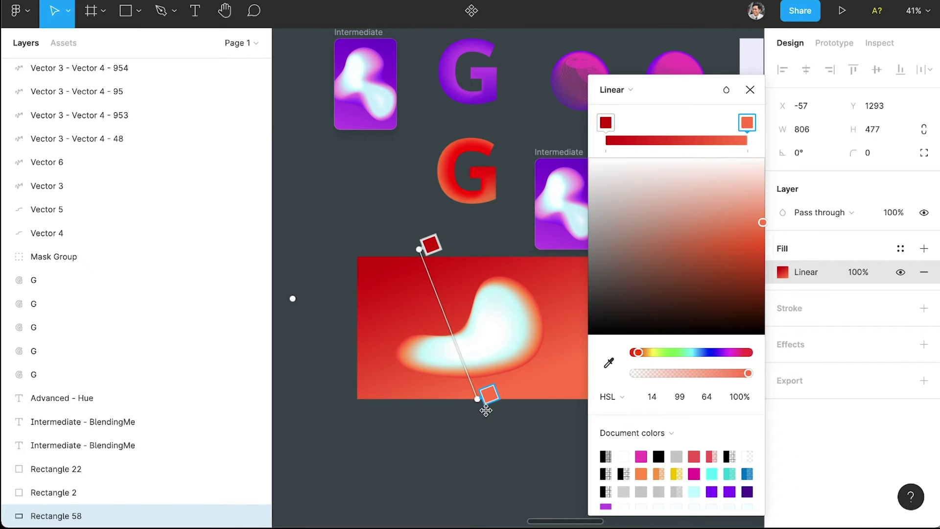
{"action": "left_click_drag", "start_coordinate": [479, 401], "coordinate": [555, 407]}
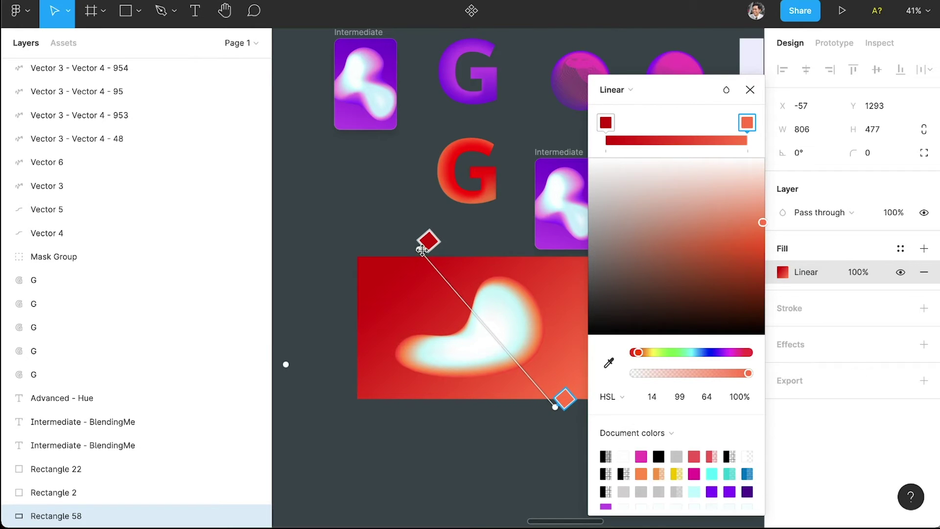
Mute the gradient's start stop to HSL 360, 77, 40 and shift its start handle slightly further up and left
{"action": "left_click", "coordinate": [428, 240]}
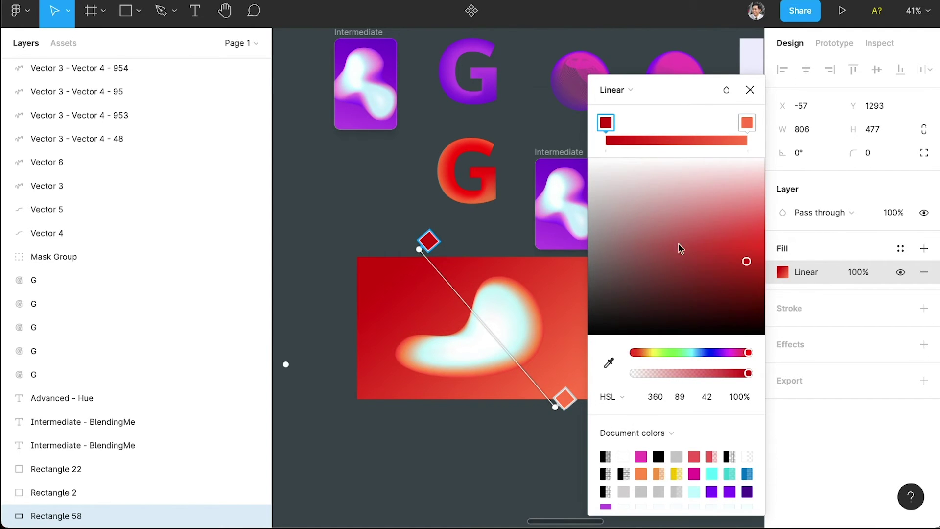
{"action": "left_click", "coordinate": [729, 267]}
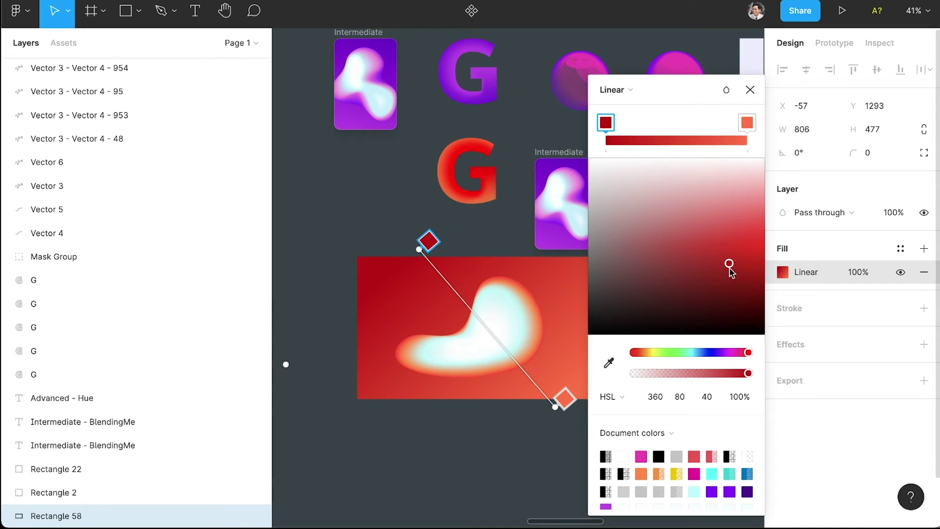
{"action": "left_click_drag", "start_coordinate": [726, 268], "coordinate": [724, 269]}
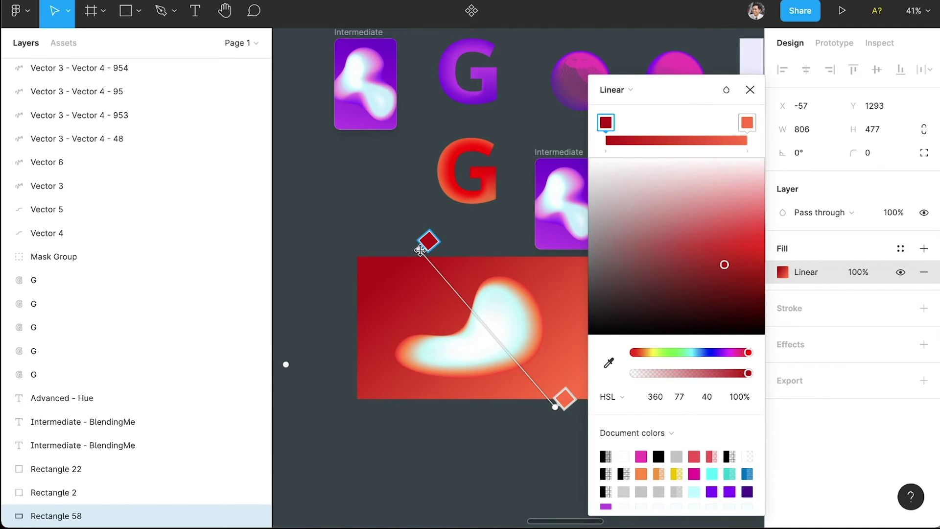
{"action": "left_click_drag", "start_coordinate": [422, 245], "coordinate": [403, 236]}
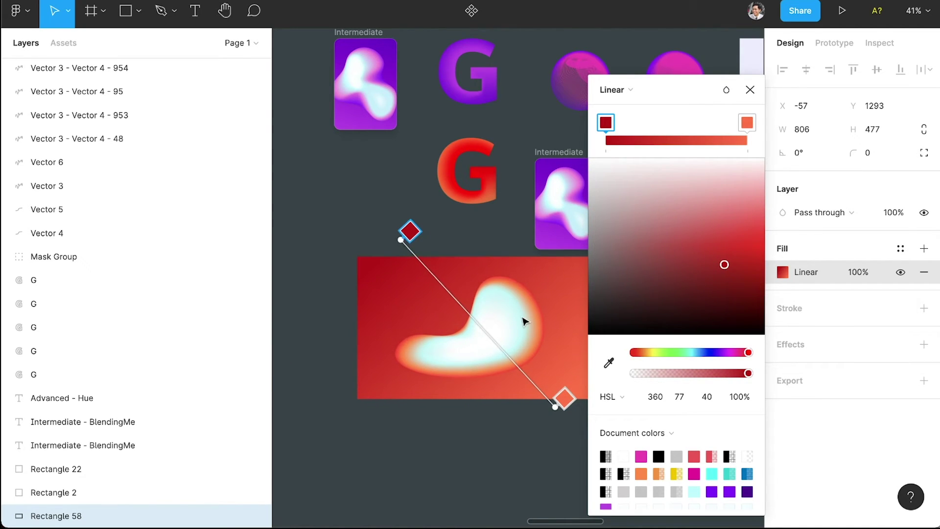
{"action": "key", "text": "Escape"}
Select the blob's mask group and browse the available effect styles without applying one
{"action": "left_click", "coordinate": [520, 304]}
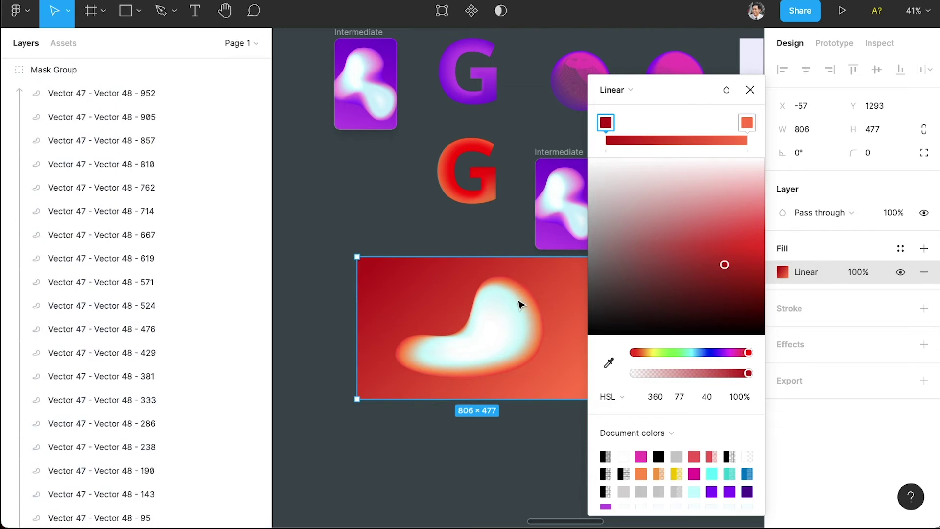
{"action": "scroll", "coordinate": [815, 339], "scroll_direction": "down", "scroll_amount": 3}
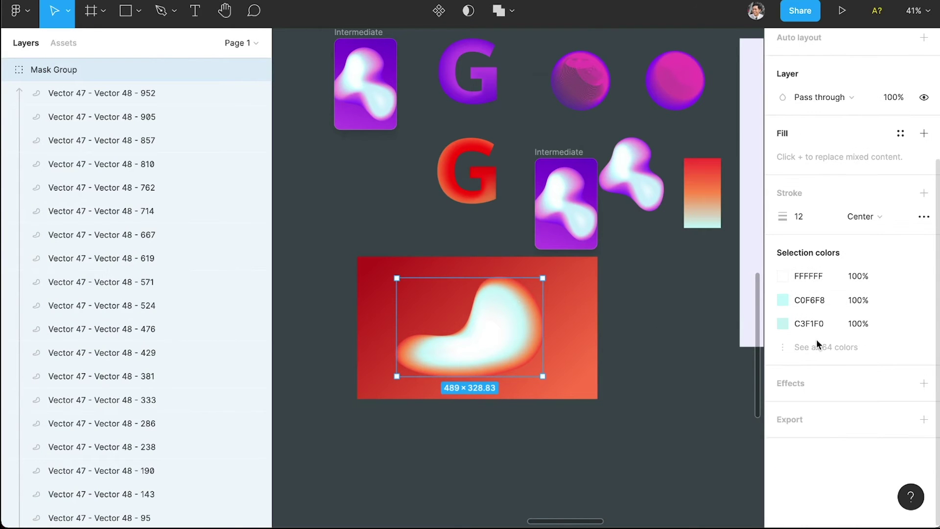
{"action": "left_click", "coordinate": [901, 386]}
{"action": "scroll", "coordinate": [876, 401], "scroll_direction": "down", "scroll_amount": 3}
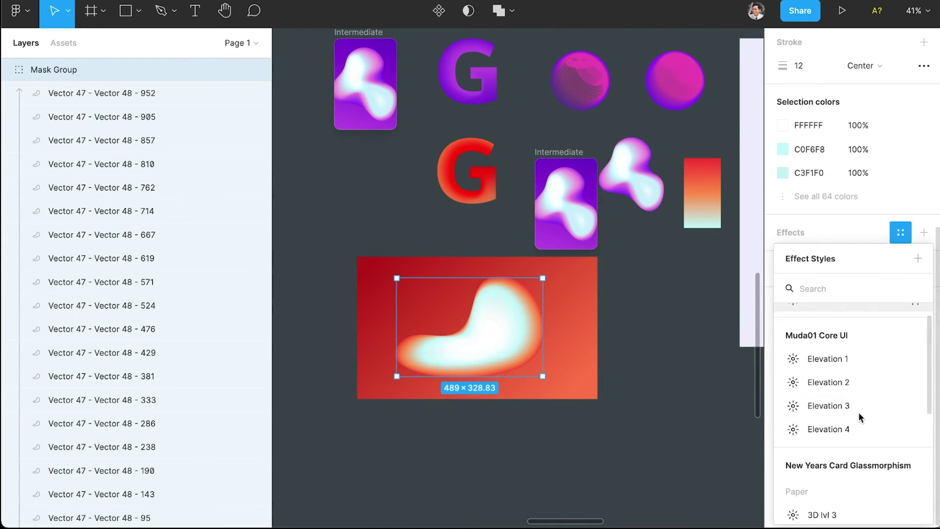
{"action": "key", "text": "Escape"}
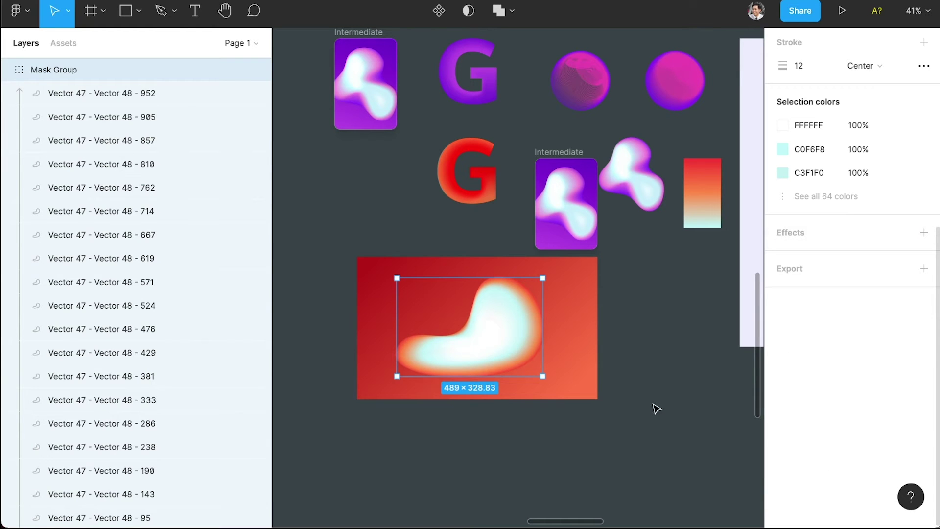
Inspect the settings of the two visible drop shadows on the blob's mask group in the lower purple Intermediate card
{"action": "left_click", "coordinate": [624, 390]}
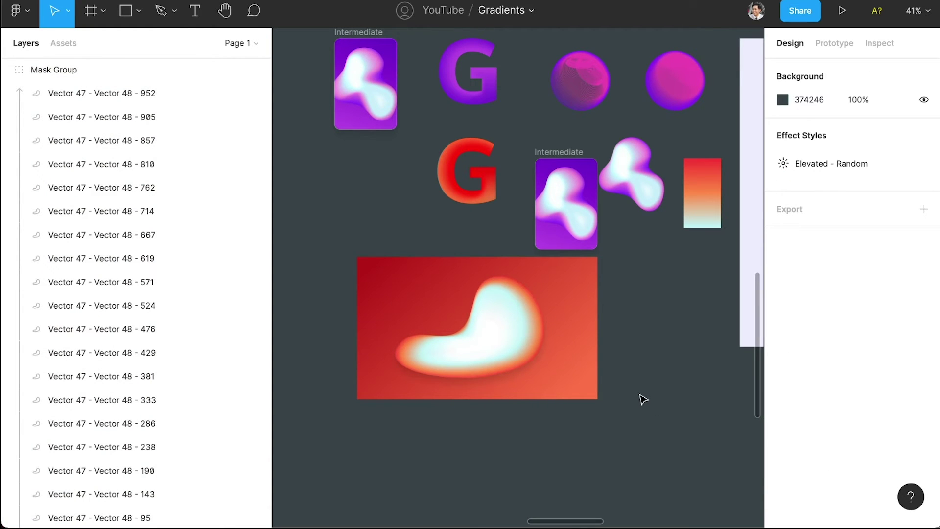
{"action": "scroll", "coordinate": [605, 217], "scroll_direction": "up", "scroll_amount": 3}
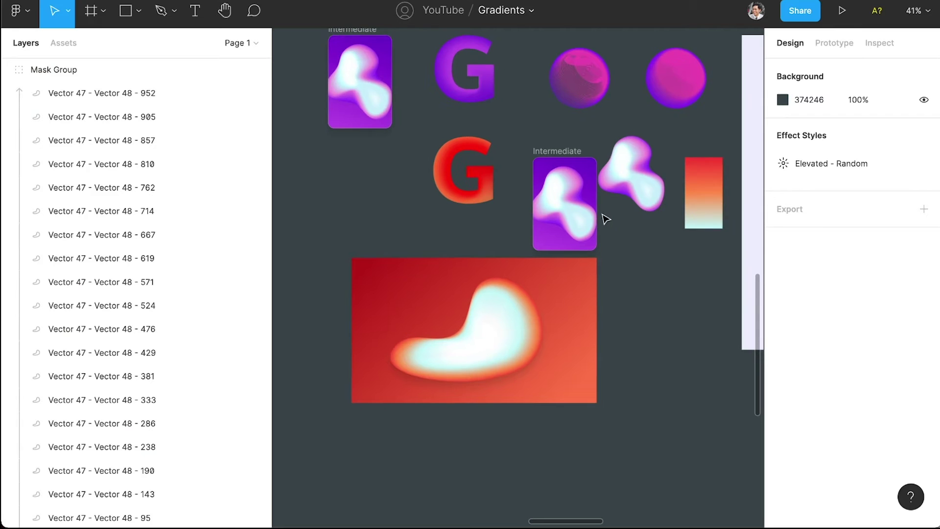
{"action": "scroll", "coordinate": [603, 218], "scroll_direction": "up", "scroll_amount": 10}
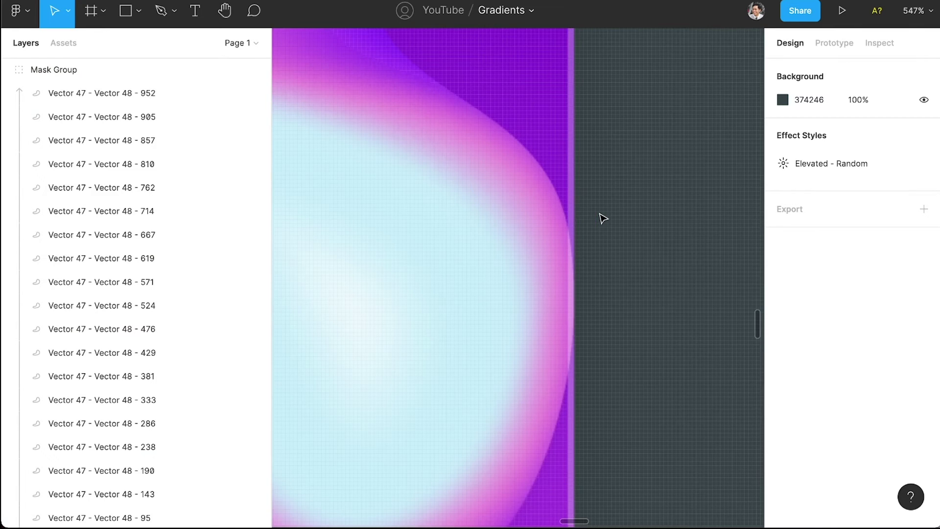
{"action": "scroll", "coordinate": [603, 218], "scroll_direction": "down", "scroll_amount": 4}
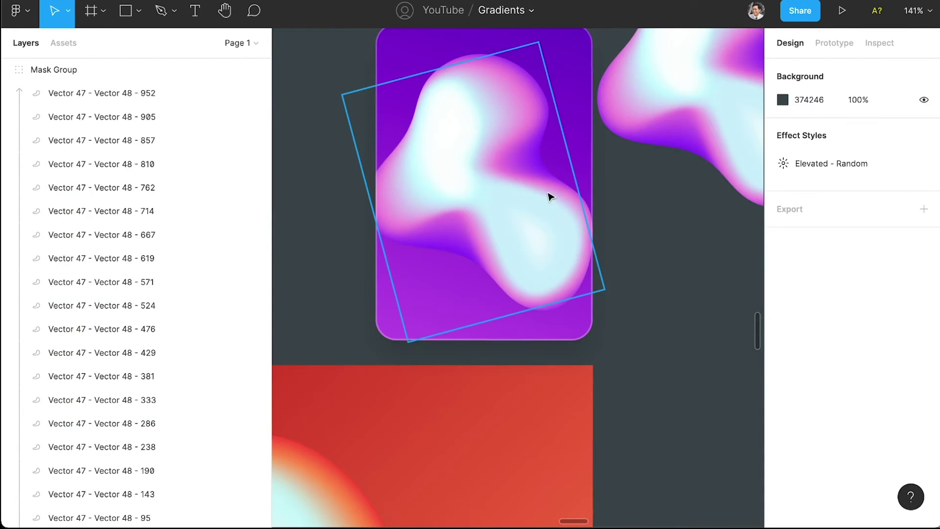
{"action": "left_click", "coordinate": [550, 197]}
{"action": "scroll", "coordinate": [819, 334], "scroll_direction": "down", "scroll_amount": 6}
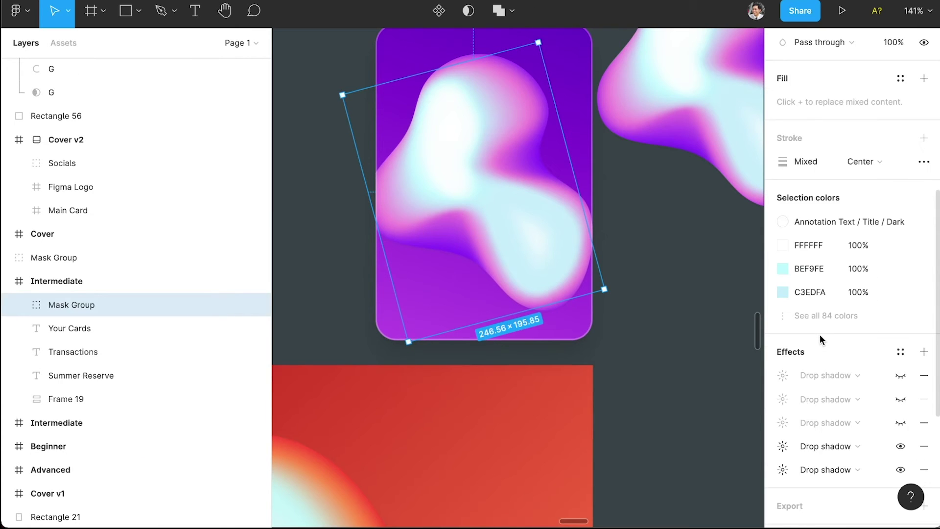
{"action": "scroll", "coordinate": [820, 333], "scroll_direction": "down", "scroll_amount": 2}
{"action": "left_click", "coordinate": [782, 355]}
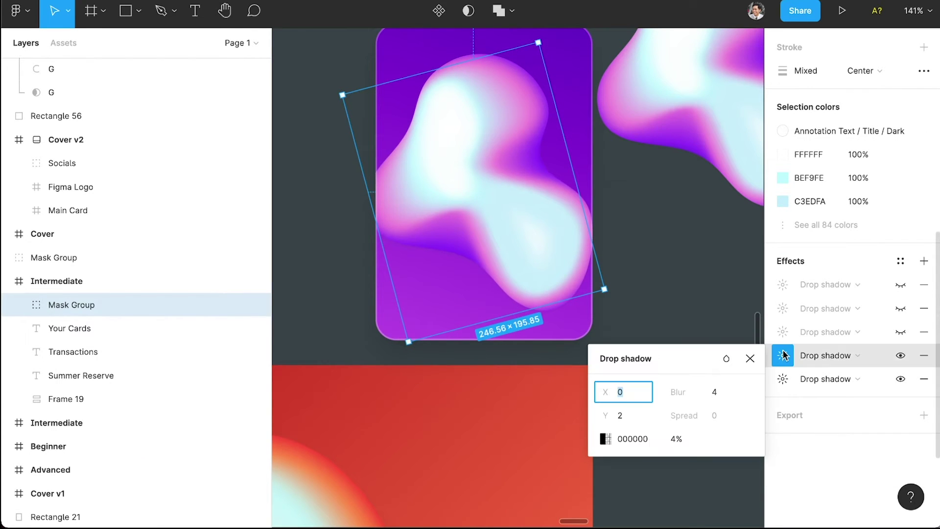
{"action": "left_click", "coordinate": [783, 355]}
{"action": "left_click", "coordinate": [782, 378]}
{"action": "left_click", "coordinate": [783, 379]}
Detach the Elevation 4 effect style from the blob's mask group on the red background and hide its first two drop shadows
{"action": "scroll", "coordinate": [662, 336], "scroll_direction": "down", "scroll_amount": 10}
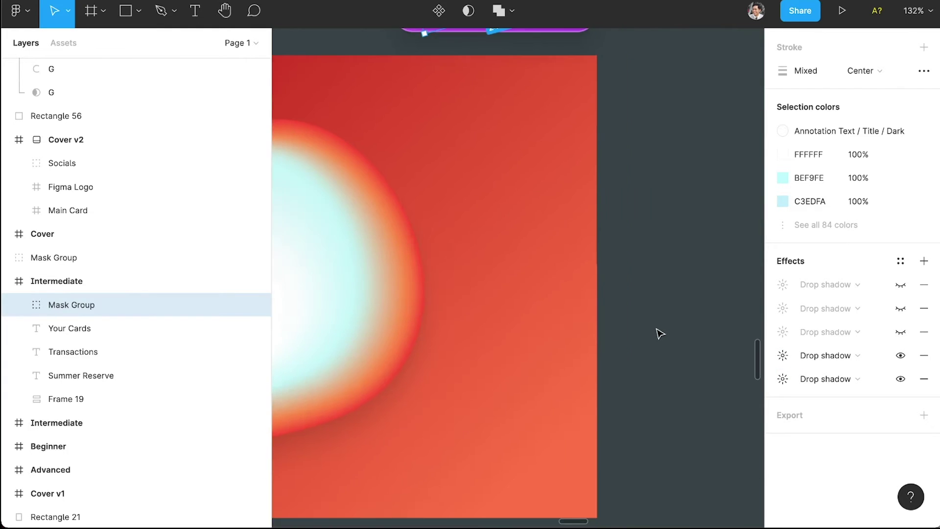
{"action": "scroll", "coordinate": [658, 334], "scroll_direction": "left", "scroll_amount": 2}
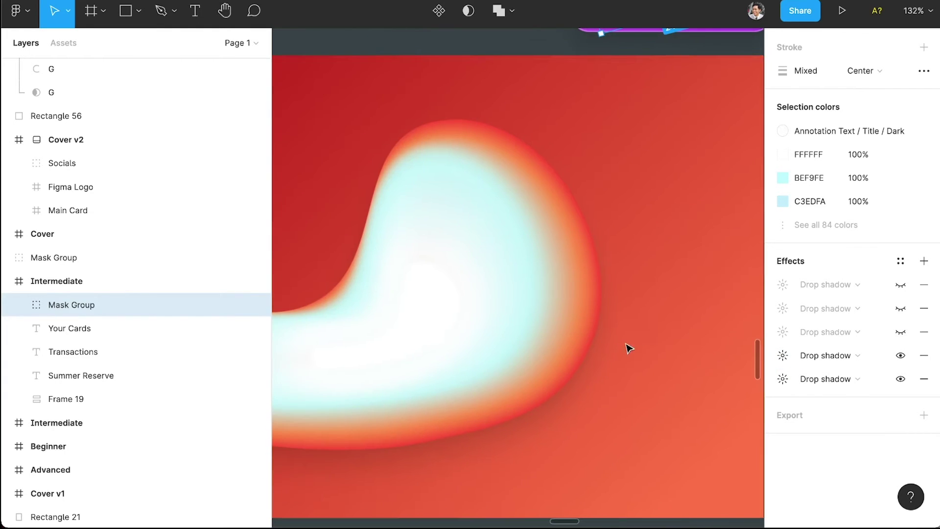
{"action": "left_click", "coordinate": [569, 368]}
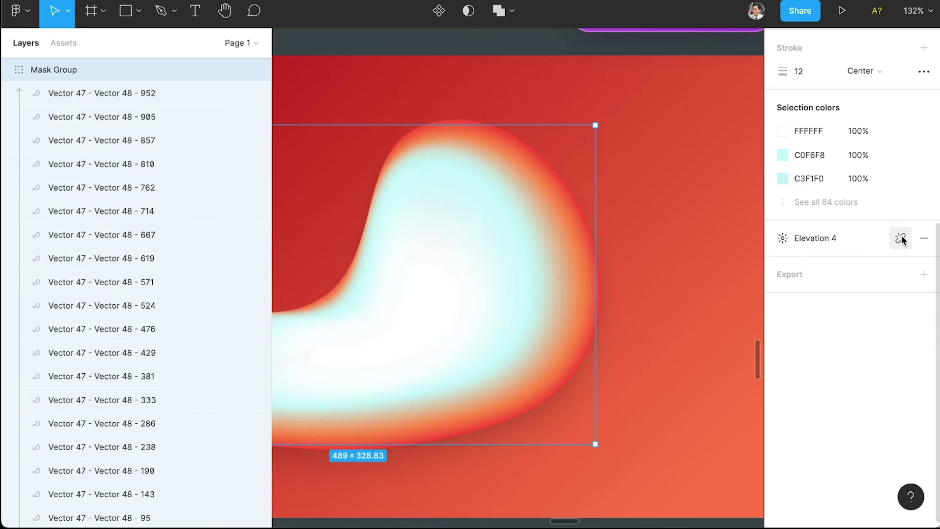
{"action": "left_click", "coordinate": [900, 238]}
{"action": "left_click", "coordinate": [783, 263]}
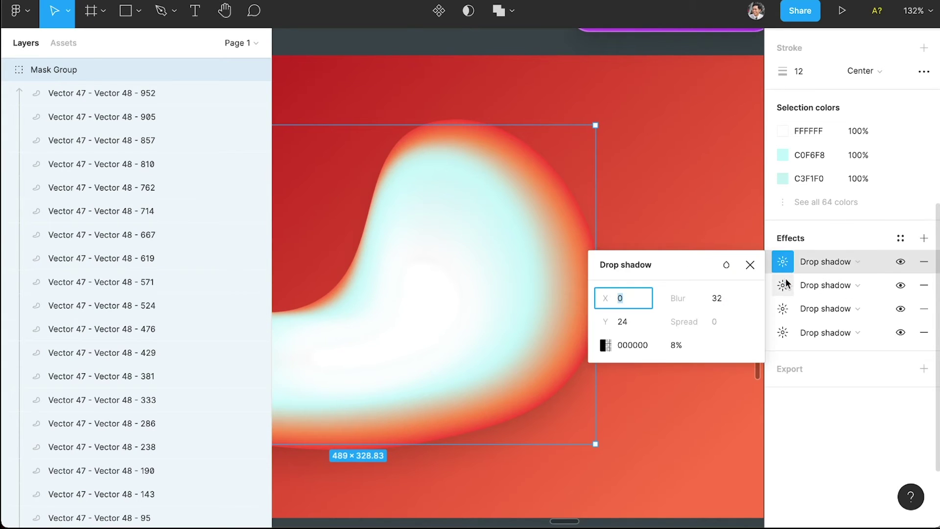
{"action": "left_click", "coordinate": [785, 264]}
{"action": "left_click", "coordinate": [901, 267]}
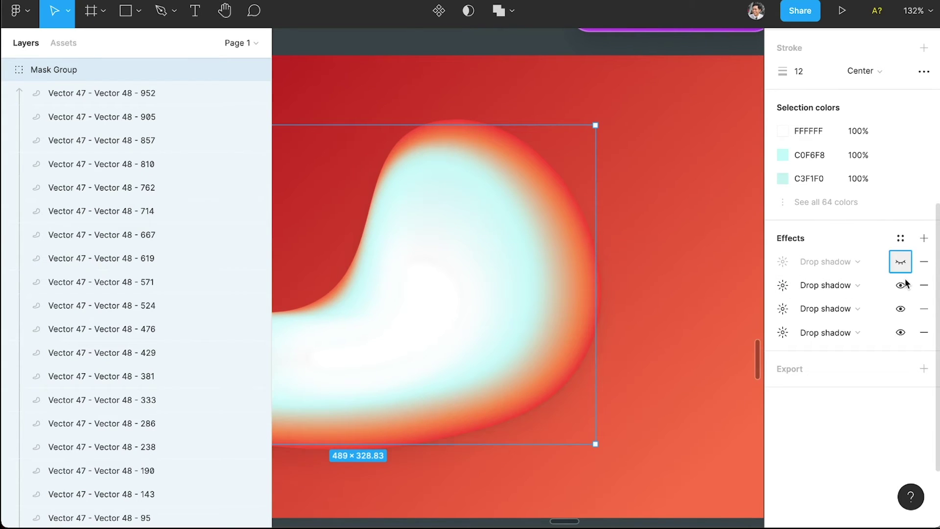
{"action": "left_click", "coordinate": [902, 284]}
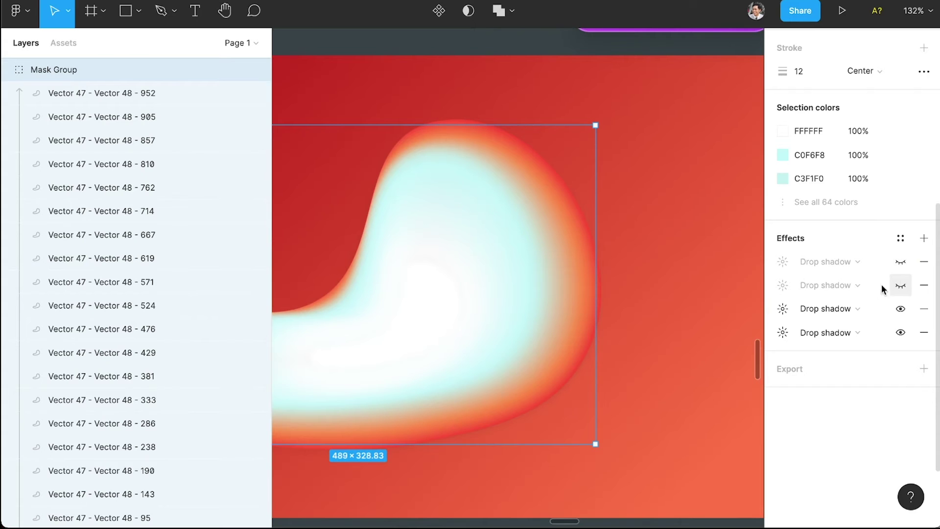
Rotate the blob's mask group on the red background to -150°
{"action": "scroll", "coordinate": [692, 286], "scroll_direction": "down", "scroll_amount": 3}
{"action": "left_click", "coordinate": [692, 286]}
{"action": "scroll", "coordinate": [688, 290], "scroll_direction": "down", "scroll_amount": 5}
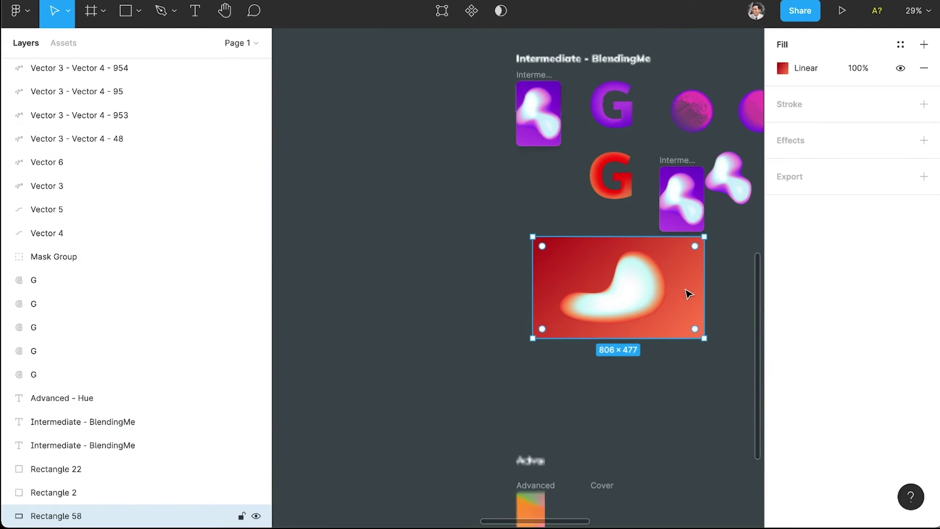
{"action": "scroll", "coordinate": [674, 306], "scroll_direction": "up", "scroll_amount": 1}
{"action": "left_click", "coordinate": [663, 296]}
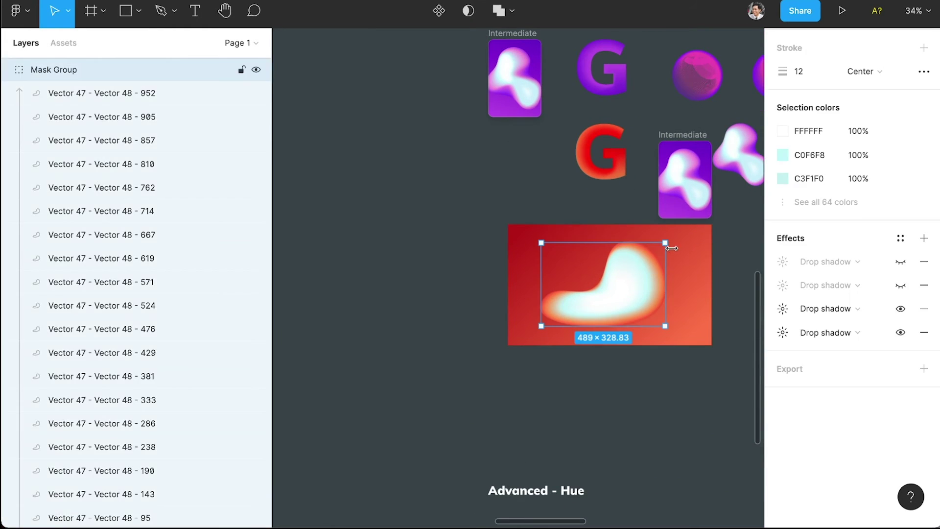
{"action": "left_click_drag", "start_coordinate": [611, 226], "coordinate": [555, 372]}
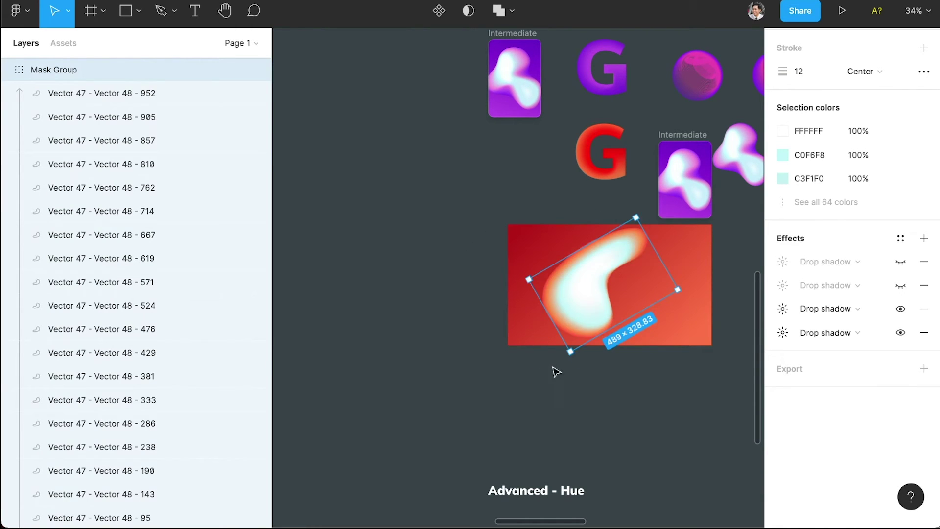
{"action": "left_click", "coordinate": [662, 368]}
Reposition the rotated blob inside the red background rectangle, placing its mask group at X 643.9, Y 1561.77
{"action": "scroll", "coordinate": [631, 347], "scroll_direction": "up", "scroll_amount": 3}
{"action": "left_click_drag", "start_coordinate": [565, 268], "coordinate": [578, 277]}
{"action": "left_click", "coordinate": [623, 403]}
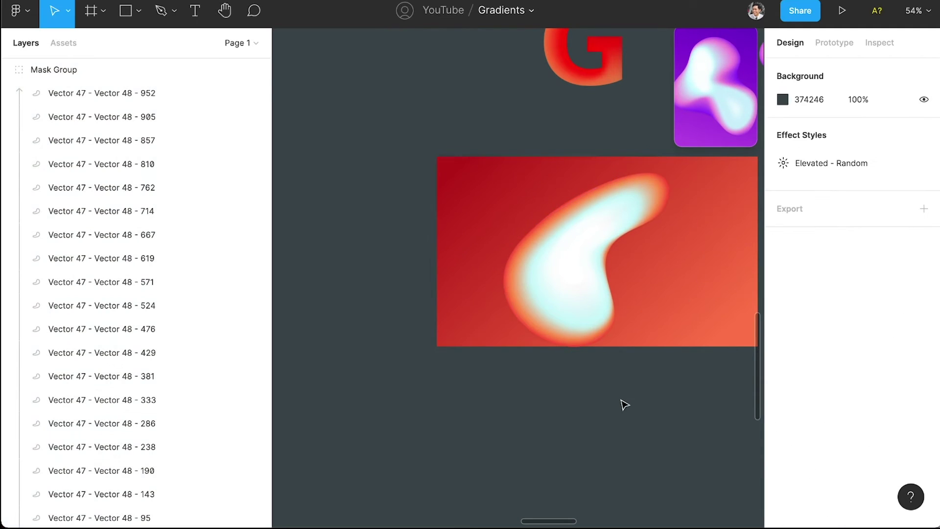
{"action": "left_click", "coordinate": [577, 326]}
{"action": "key", "text": "shift+Up"}
{"action": "key", "text": "shift+Up"}
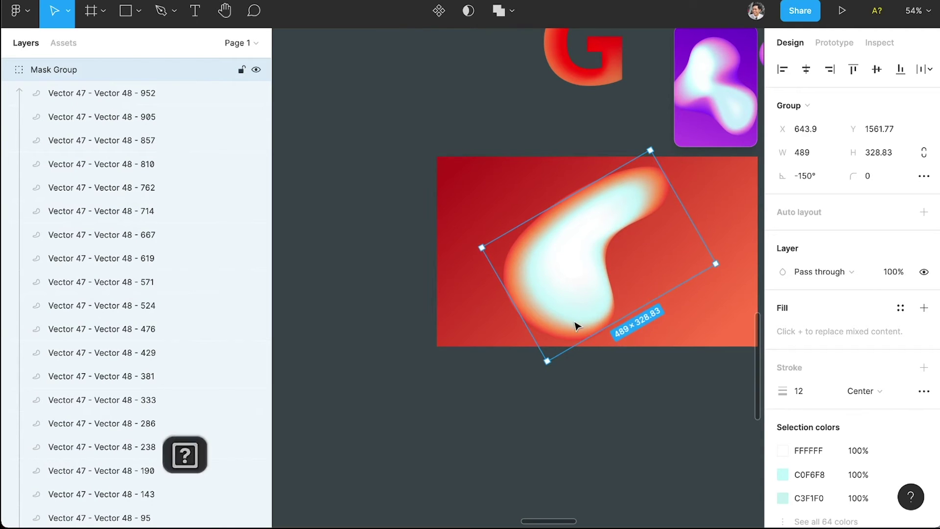
{"action": "scroll", "coordinate": [615, 137], "scroll_direction": "right", "scroll_amount": 5}
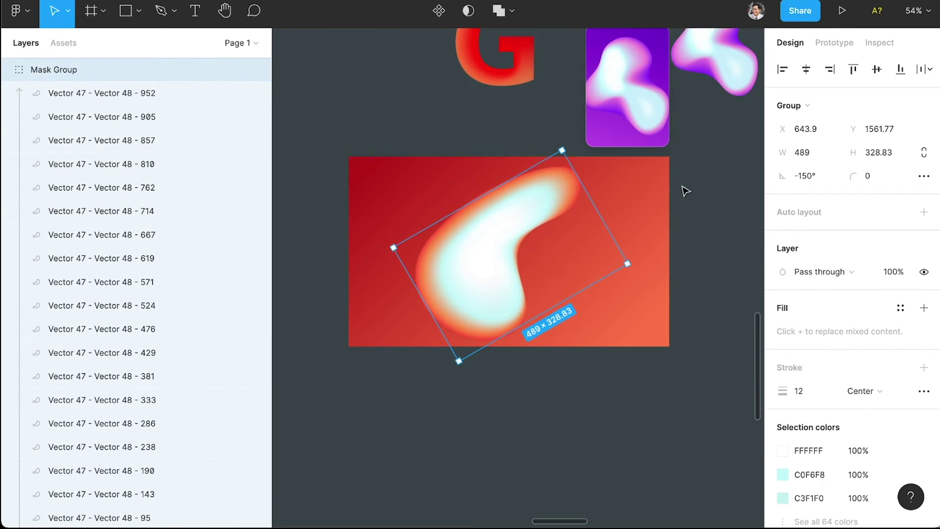
{"action": "left_click", "coordinate": [685, 193]}
Examine the blended blob on the lower purple Intermediate card up close
{"action": "scroll", "coordinate": [647, 110], "scroll_direction": "up", "scroll_amount": 3}
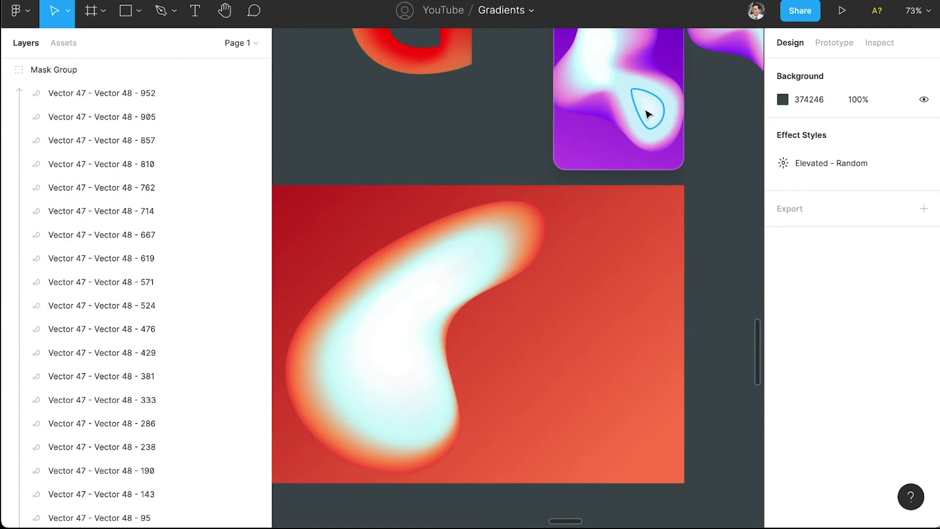
{"action": "scroll", "coordinate": [647, 114], "scroll_direction": "up", "scroll_amount": 8}
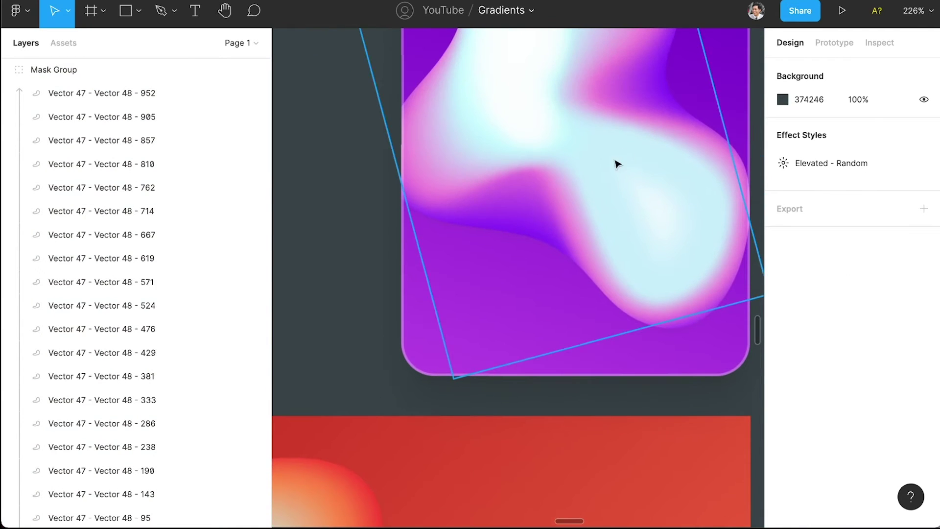
{"action": "scroll", "coordinate": [540, 135], "scroll_direction": "down", "scroll_amount": 1}
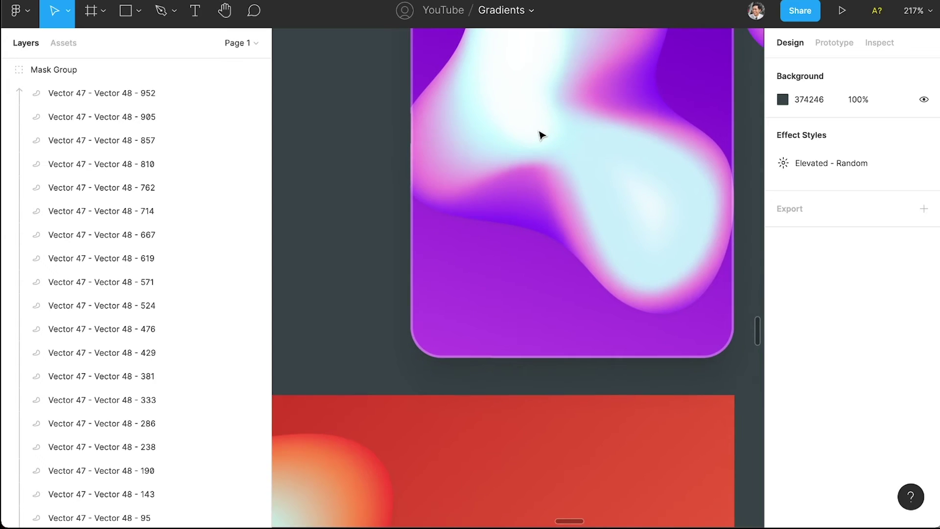
{"action": "scroll", "coordinate": [541, 135], "scroll_direction": "up", "scroll_amount": 2}
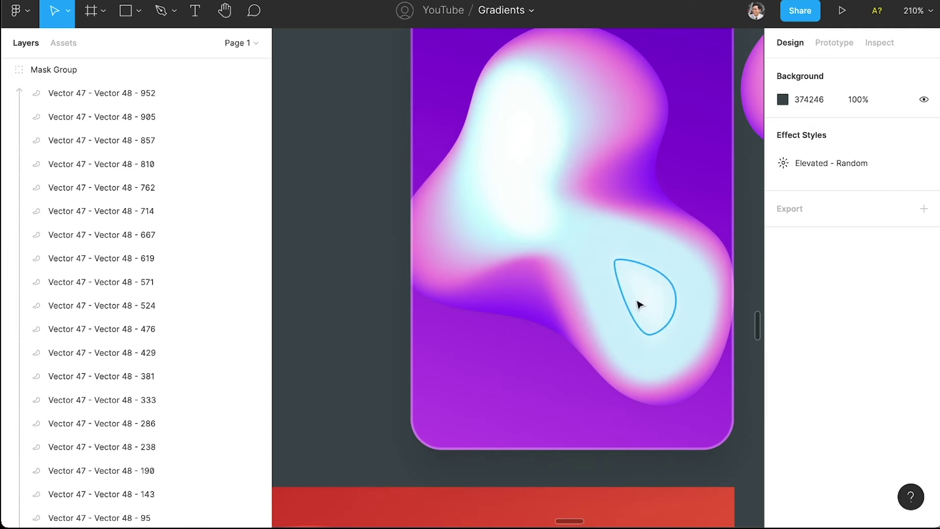
Examine the Advanced card and the Cover artwork in the Advanced - Hue section
{"action": "scroll", "coordinate": [604, 250], "scroll_direction": "down", "scroll_amount": 10}
{"action": "scroll", "coordinate": [617, 314], "scroll_direction": "down", "scroll_amount": 3}
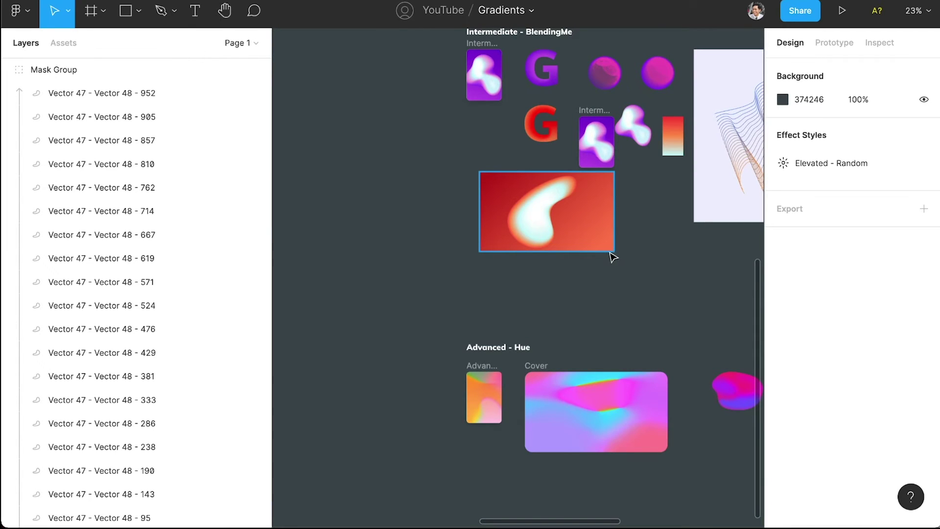
{"action": "scroll", "coordinate": [612, 256], "scroll_direction": "right", "scroll_amount": 4}
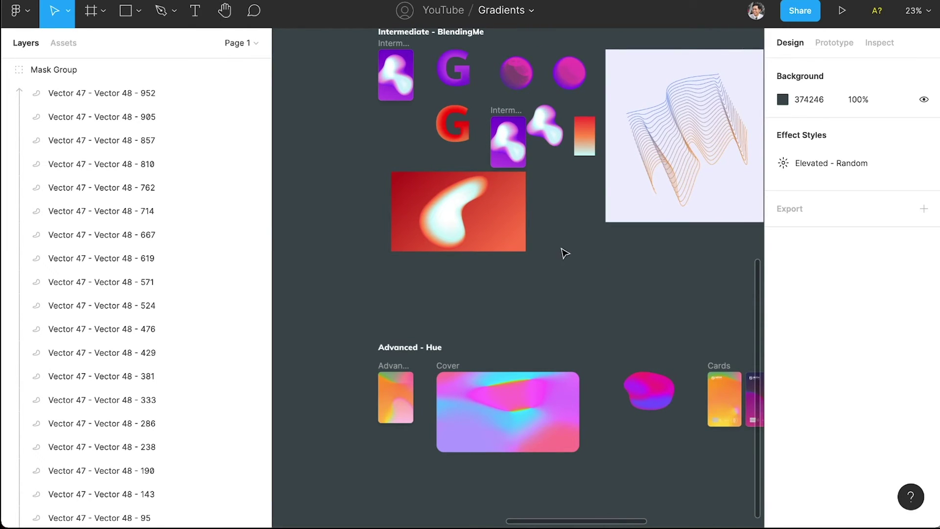
{"action": "scroll", "coordinate": [540, 250], "scroll_direction": "right", "scroll_amount": 5}
{"action": "scroll", "coordinate": [539, 249], "scroll_direction": "left", "scroll_amount": 3}
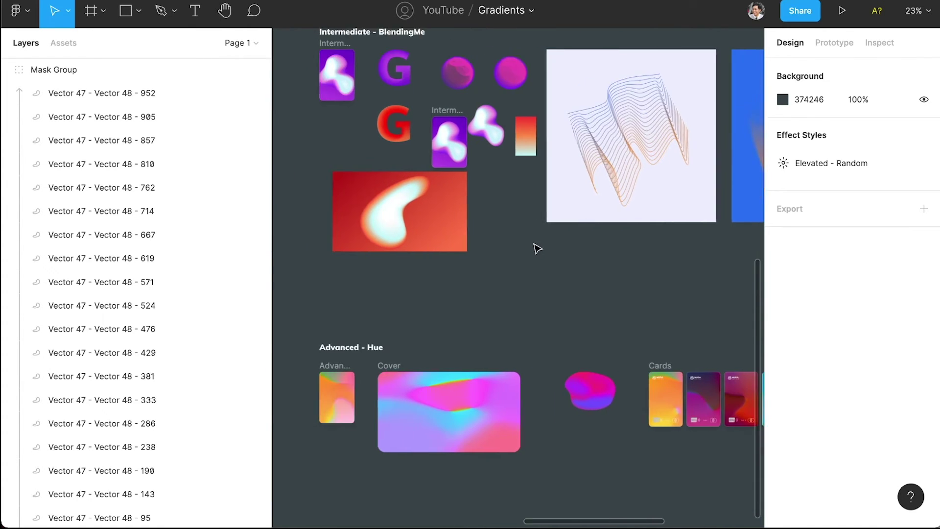
{"action": "scroll", "coordinate": [537, 249], "scroll_direction": "down", "scroll_amount": 1}
{"action": "scroll", "coordinate": [533, 247], "scroll_direction": "down", "scroll_amount": 2}
{"action": "scroll", "coordinate": [533, 248], "scroll_direction": "left", "scroll_amount": 2}
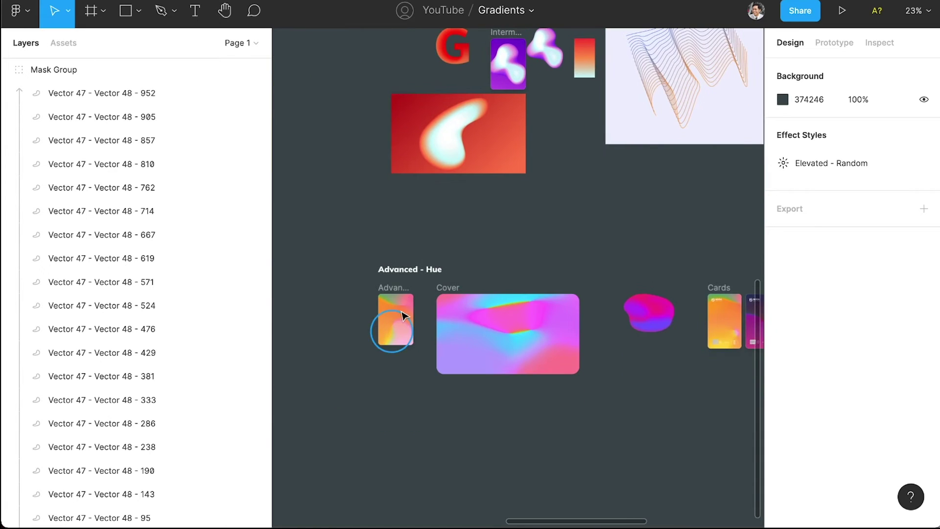
{"action": "scroll", "coordinate": [402, 314], "scroll_direction": "up", "scroll_amount": 1}
{"action": "scroll", "coordinate": [403, 314], "scroll_direction": "up", "scroll_amount": 3}
{"action": "scroll", "coordinate": [447, 339], "scroll_direction": "down", "scroll_amount": 3}
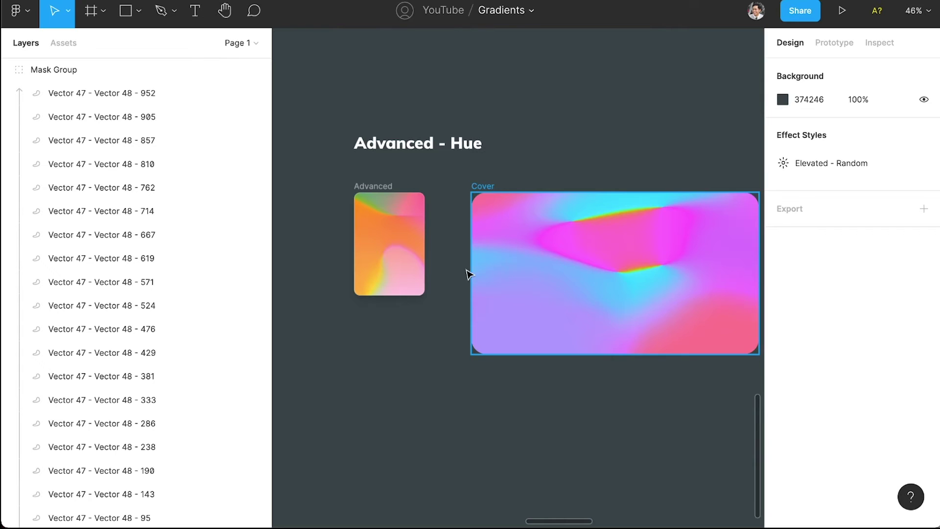
{"action": "scroll", "coordinate": [395, 248], "scroll_direction": "up", "scroll_amount": 3}
{"action": "scroll", "coordinate": [473, 257], "scroll_direction": "right", "scroll_amount": 15}
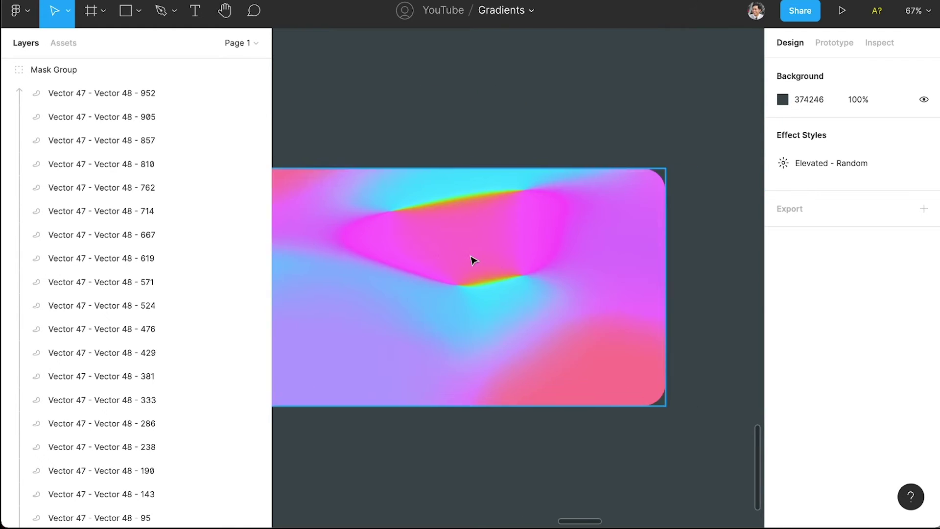
Examine the four MUDA debit card designs and the P1 and P2 mobile screens with the interface hidden
{"action": "scroll", "coordinate": [471, 261], "scroll_direction": "right", "scroll_amount": 3}
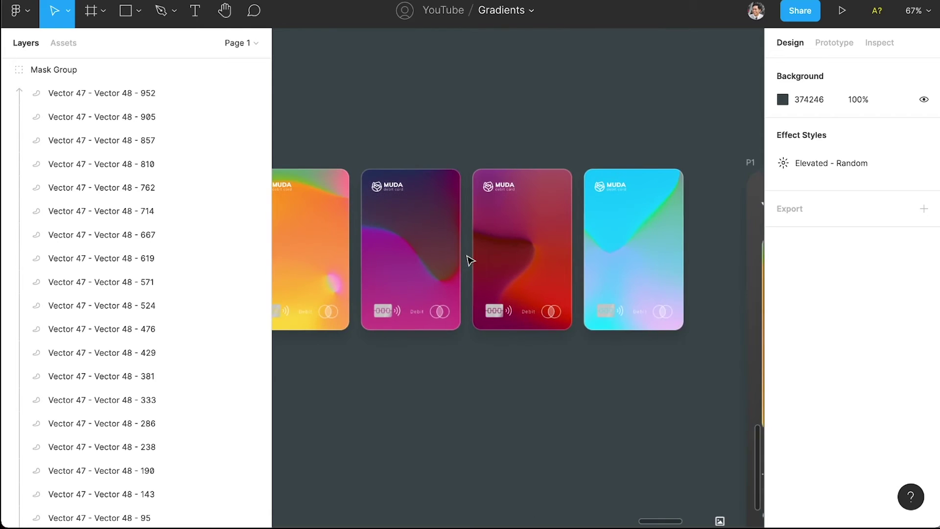
{"action": "scroll", "coordinate": [470, 261], "scroll_direction": "right", "scroll_amount": 2}
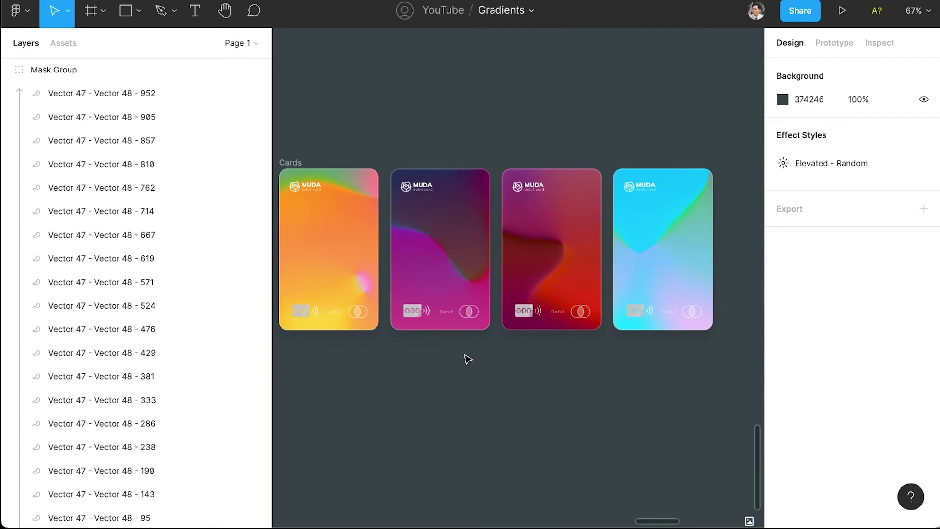
{"action": "key", "text": "super+backslash"}
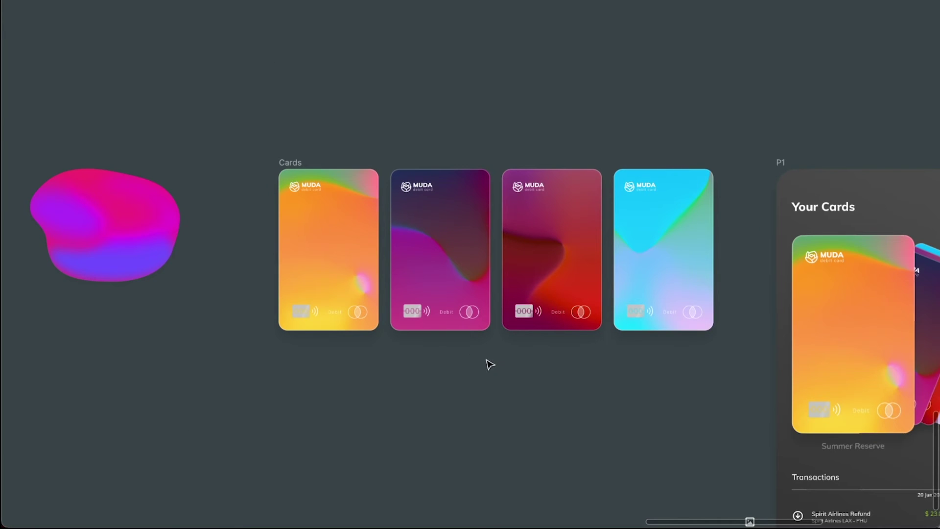
{"action": "scroll", "coordinate": [491, 361], "scroll_direction": "right", "scroll_amount": 6}
{"action": "scroll", "coordinate": [491, 361], "scroll_direction": "down", "scroll_amount": 5}
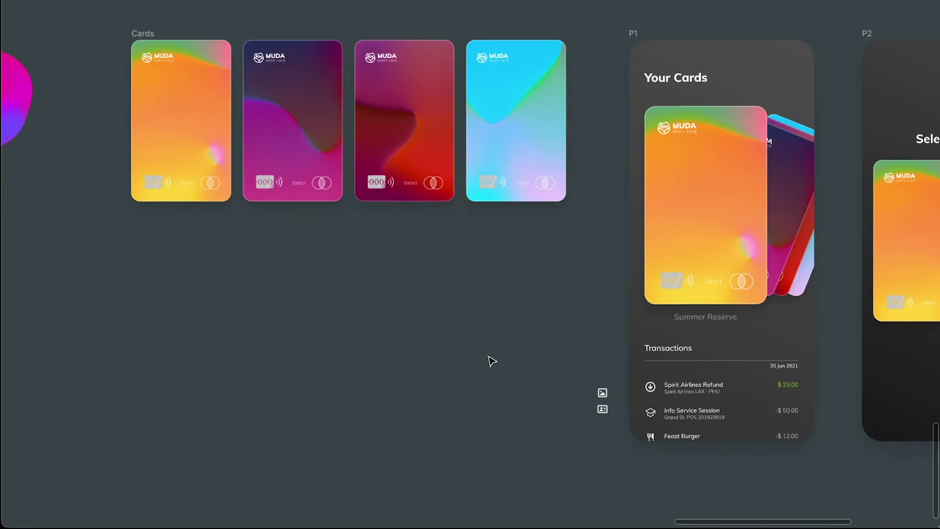
{"action": "scroll", "coordinate": [491, 362], "scroll_direction": "right", "scroll_amount": 10}
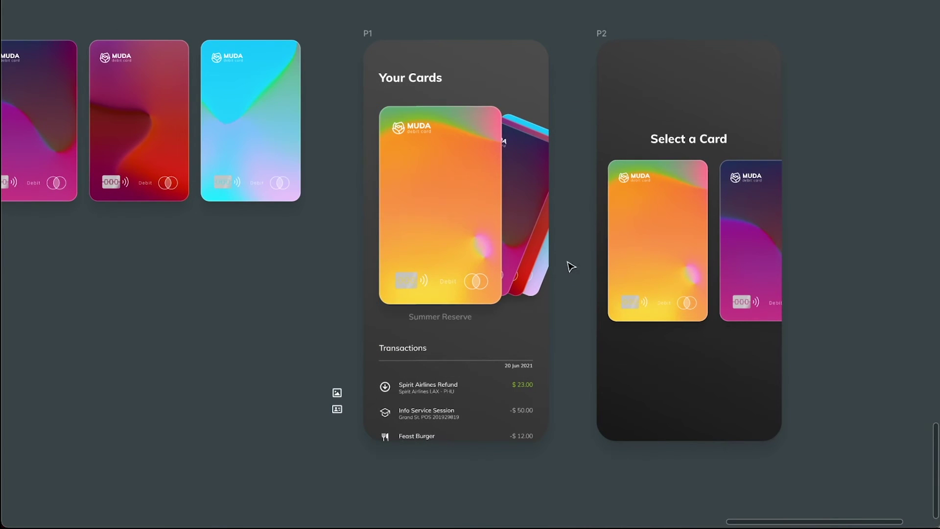
{"action": "scroll", "coordinate": [444, 250], "scroll_direction": "up", "scroll_amount": 3}
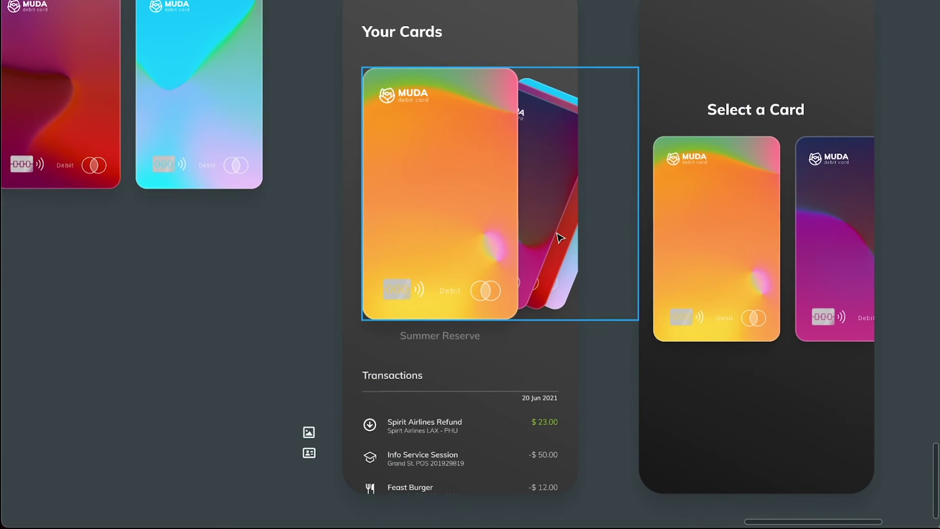
{"action": "scroll", "coordinate": [690, 254], "scroll_direction": "right", "scroll_amount": 4}
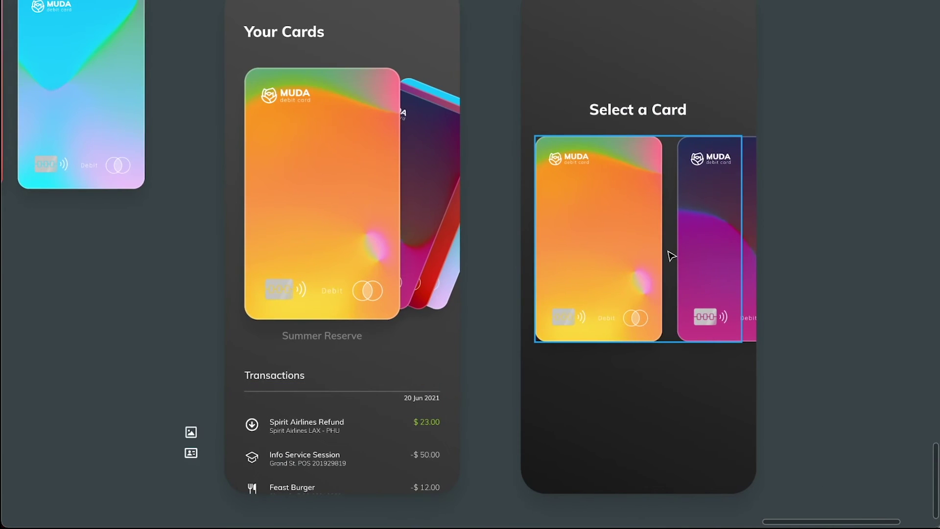
Launch the MUDA card prototype in presentation view and look through the Your Cards screen down to its transactions
{"action": "scroll", "coordinate": [667, 254], "scroll_direction": "left", "scroll_amount": 15}
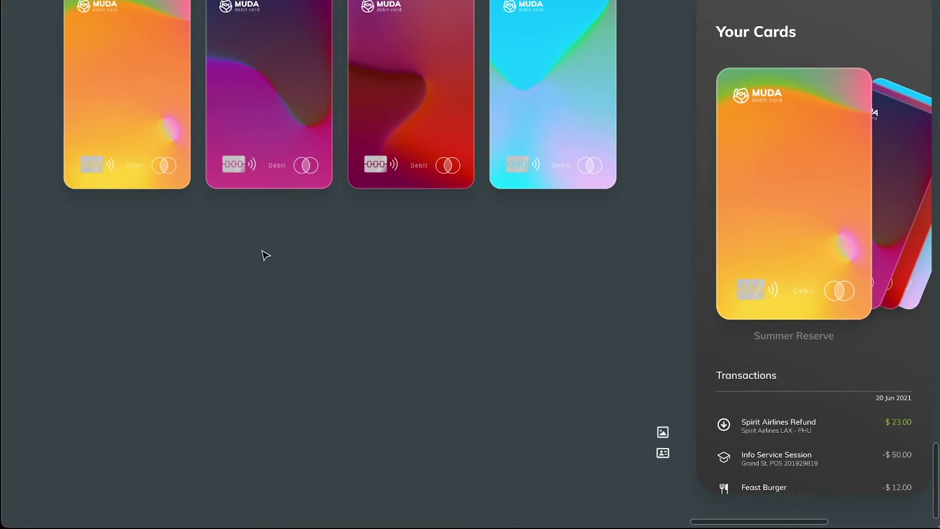
{"action": "key", "text": "super+backslash"}
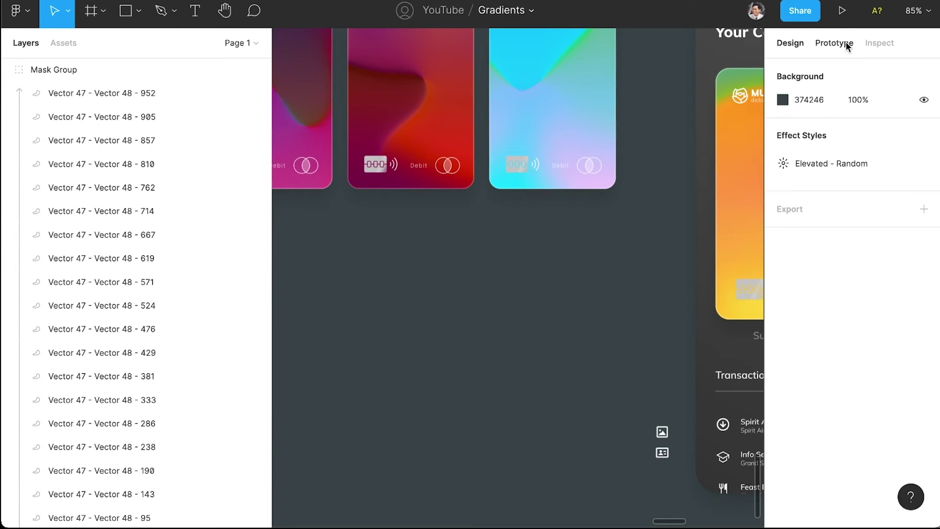
{"action": "left_click", "coordinate": [840, 24]}
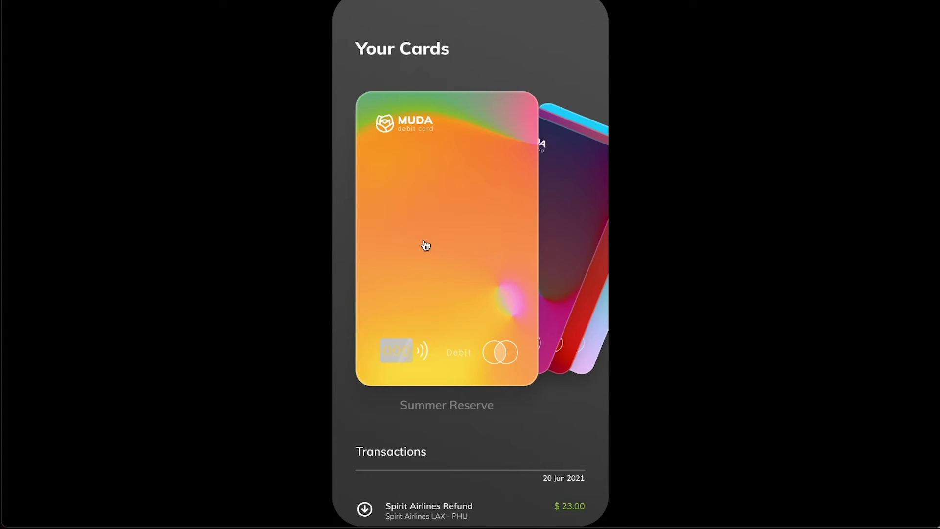
{"action": "scroll", "coordinate": [436, 485], "scroll_direction": "down", "scroll_amount": 3}
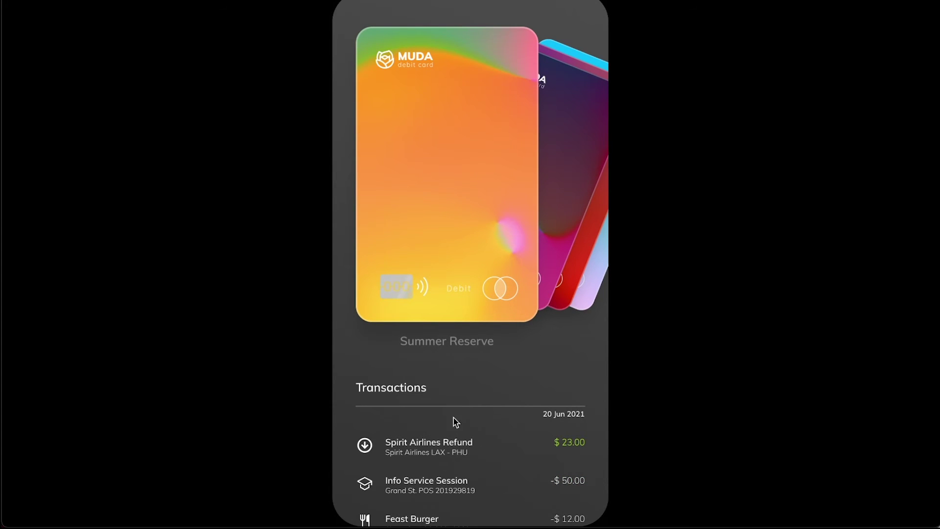
{"action": "scroll", "coordinate": [477, 411], "scroll_direction": "up", "scroll_amount": 5}
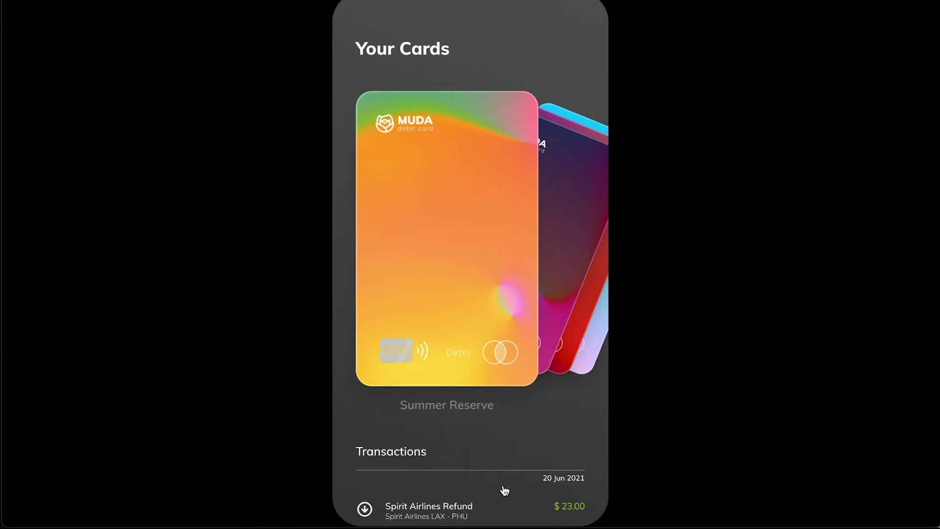
{"action": "scroll", "coordinate": [529, 453], "scroll_direction": "down", "scroll_amount": 2}
Open the Select a Card screen from the card stack, browse through the card carousel and choose the orange card
{"action": "left_click", "coordinate": [570, 260]}
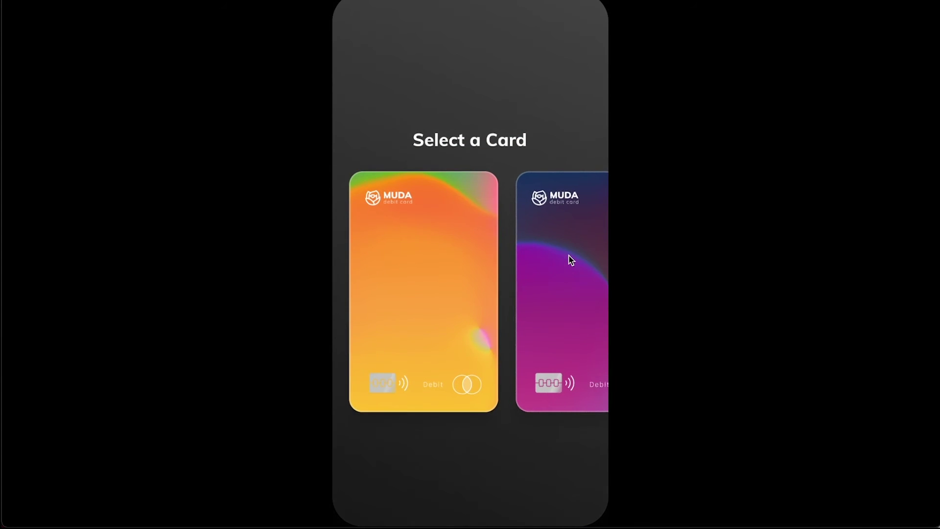
{"action": "left_click_drag", "start_coordinate": [475, 295], "coordinate": [422, 303]}
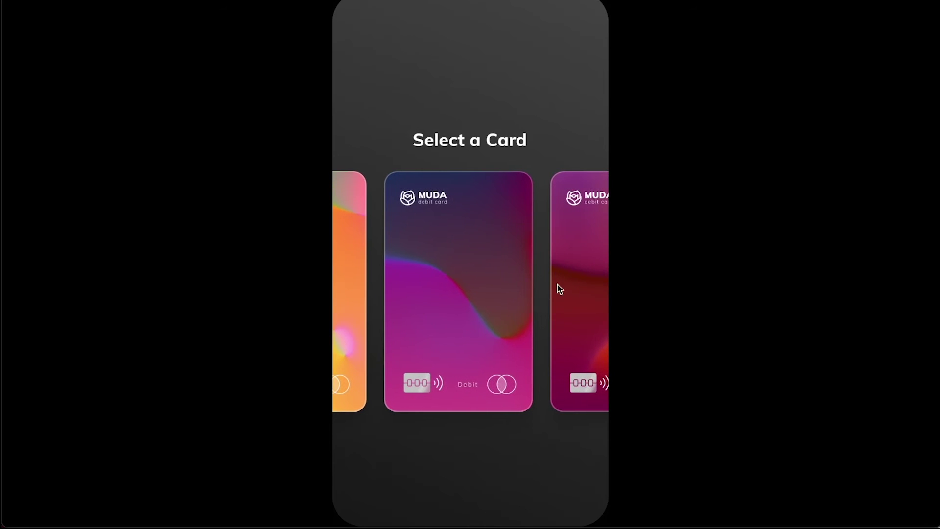
{"action": "left_click_drag", "start_coordinate": [462, 301], "coordinate": [413, 306]}
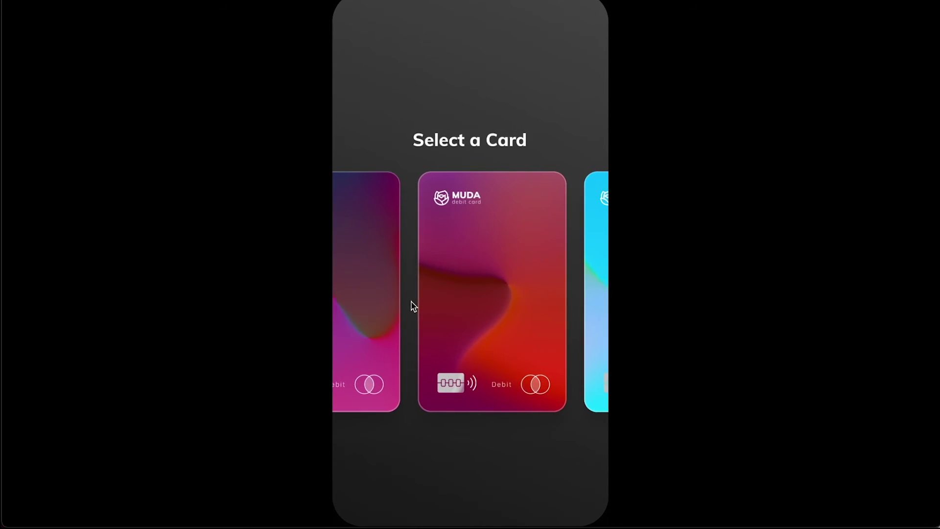
{"action": "left_click_drag", "start_coordinate": [483, 303], "coordinate": [451, 306]}
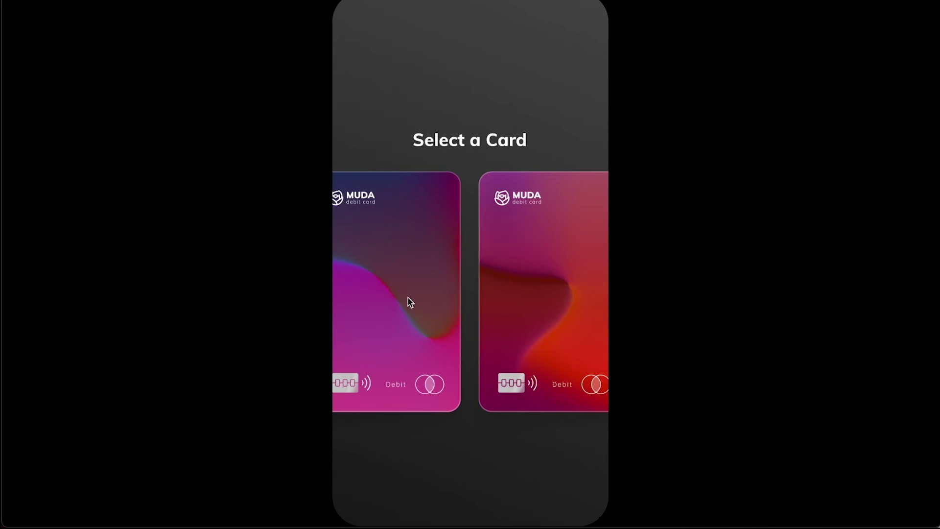
{"action": "left_click_drag", "start_coordinate": [407, 297], "coordinate": [542, 298]}
{"action": "left_click_drag", "start_coordinate": [407, 304], "coordinate": [508, 307]}
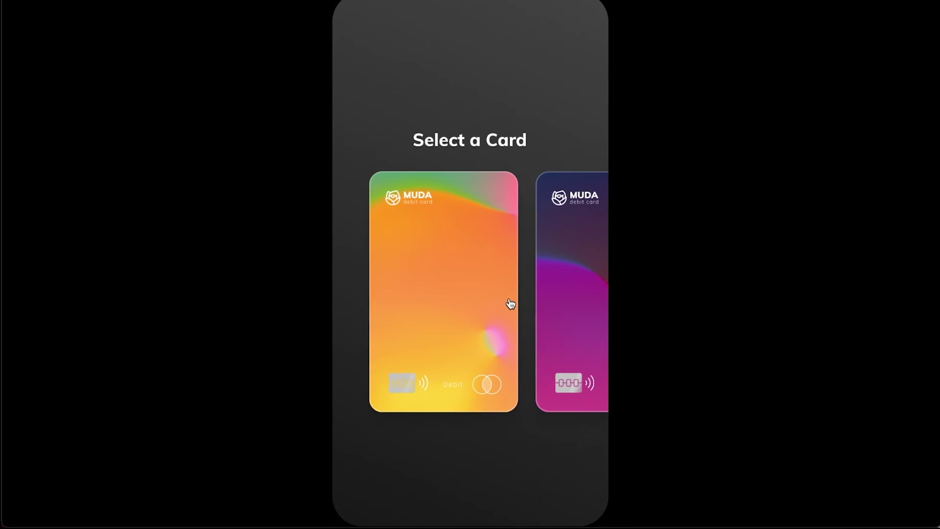
{"action": "left_click", "coordinate": [485, 306]}
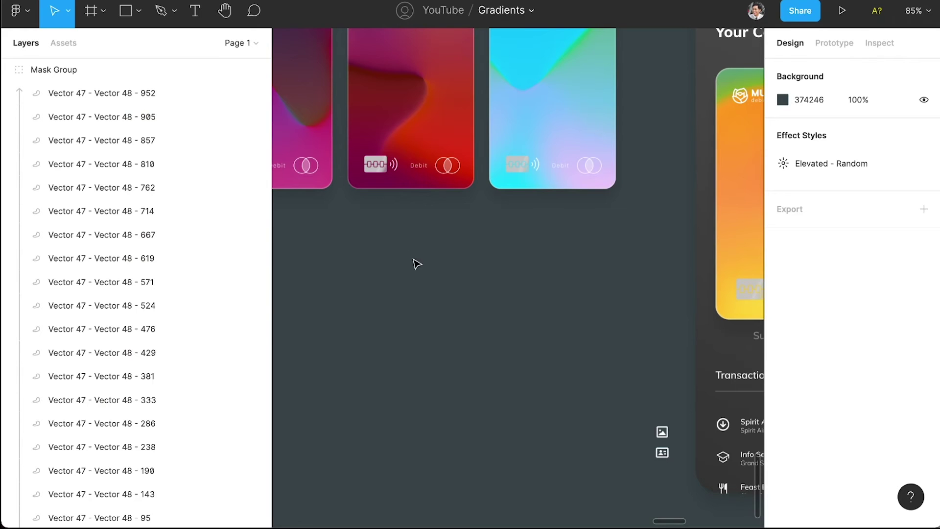
Return to the Advanced - Hue section on the canvas and compare the Advanced card with the Cover artwork
{"action": "scroll", "coordinate": [439, 339], "scroll_direction": "down", "scroll_amount": 5}
{"action": "scroll", "coordinate": [439, 340], "scroll_direction": "down", "scroll_amount": 2}
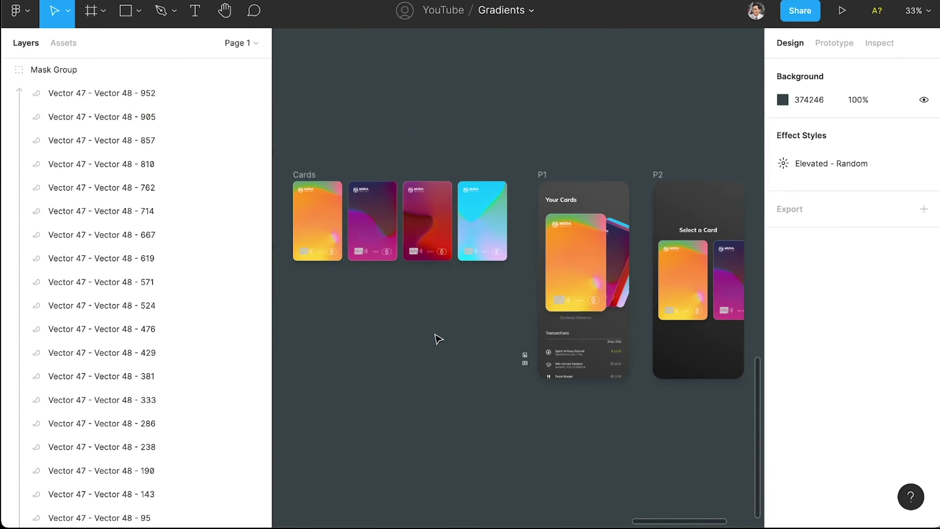
{"action": "scroll", "coordinate": [439, 339], "scroll_direction": "left", "scroll_amount": 5}
{"action": "scroll", "coordinate": [439, 339], "scroll_direction": "left", "scroll_amount": 5}
{"action": "scroll", "coordinate": [439, 340], "scroll_direction": "up", "scroll_amount": 1}
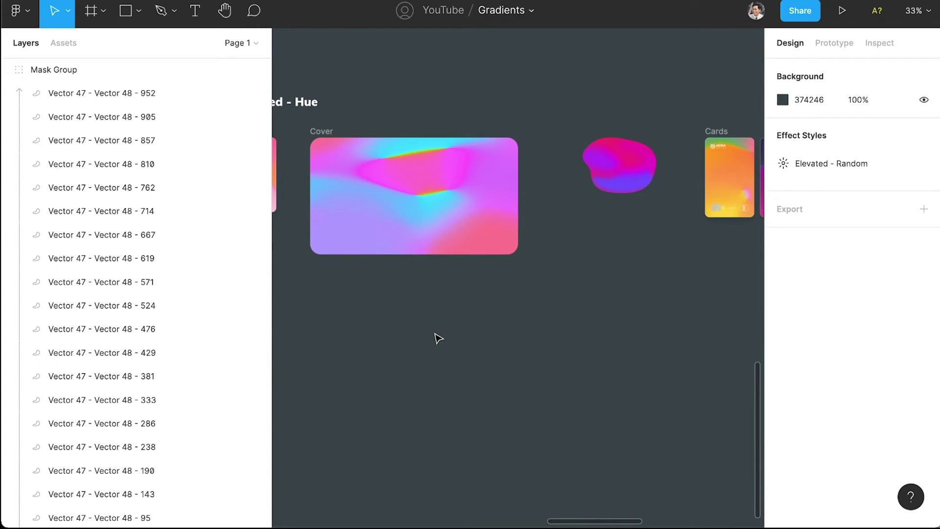
{"action": "scroll", "coordinate": [437, 338], "scroll_direction": "left", "scroll_amount": 5}
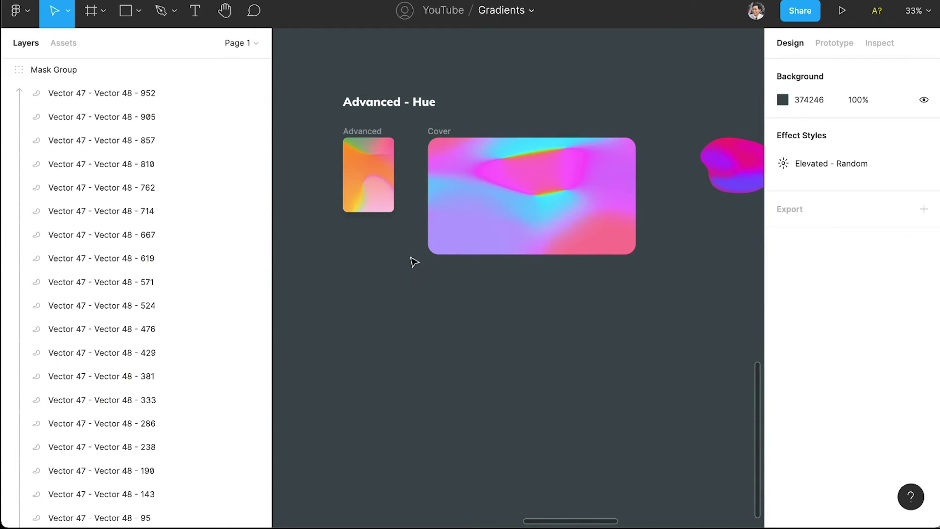
{"action": "scroll", "coordinate": [375, 213], "scroll_direction": "up", "scroll_amount": 1}
{"action": "scroll", "coordinate": [375, 213], "scroll_direction": "up", "scroll_amount": 3}
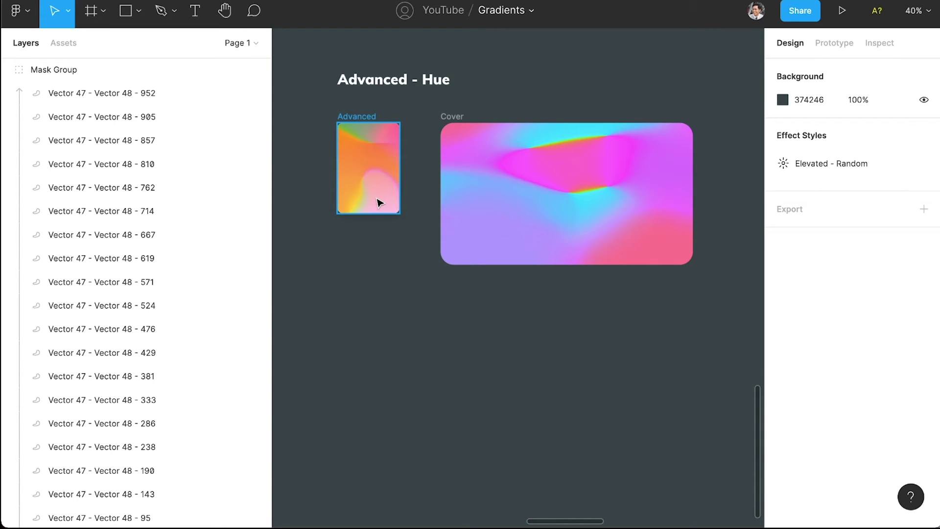
{"action": "scroll", "coordinate": [388, 197], "scroll_direction": "right", "scroll_amount": 3}
{"action": "scroll", "coordinate": [389, 199], "scroll_direction": "left", "scroll_amount": 2}
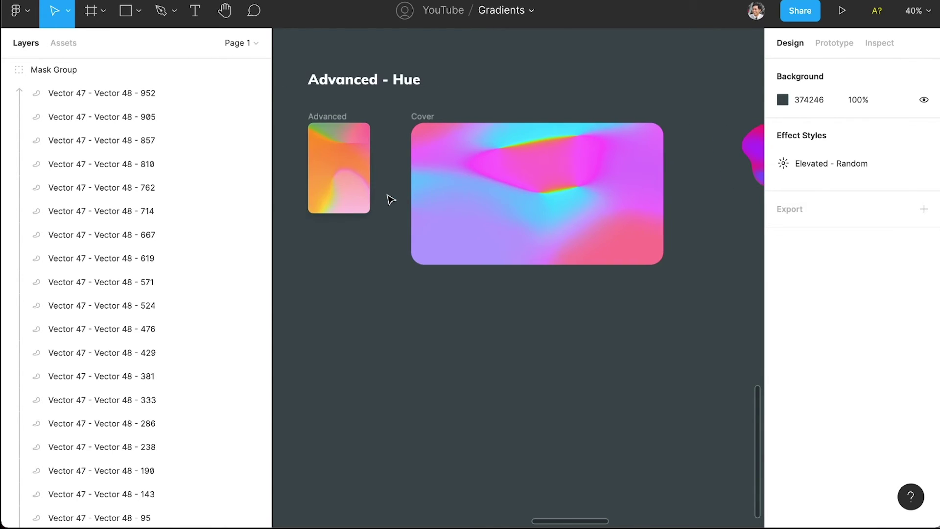
{"action": "scroll", "coordinate": [389, 199], "scroll_direction": "left", "scroll_amount": 2}
{"action": "scroll", "coordinate": [387, 196], "scroll_direction": "up", "scroll_amount": 3}
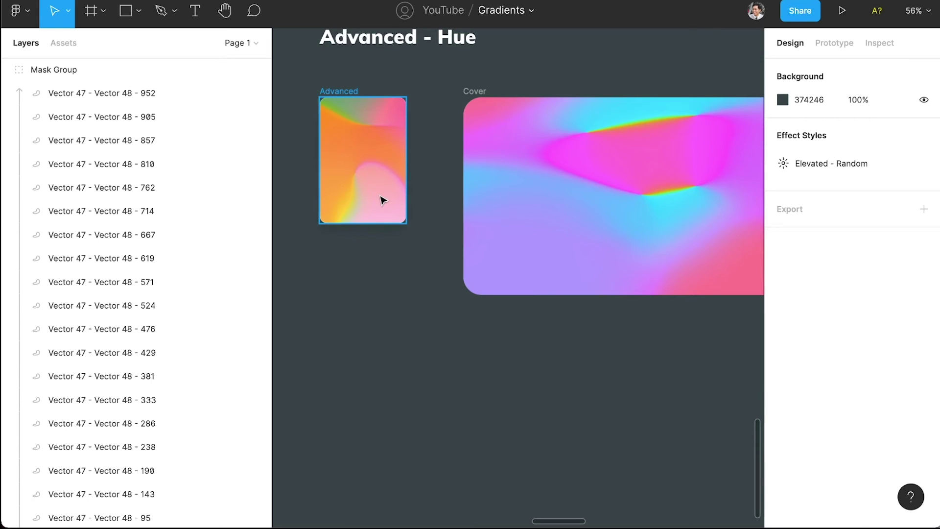
{"action": "scroll", "coordinate": [385, 202], "scroll_direction": "right", "scroll_amount": 5}
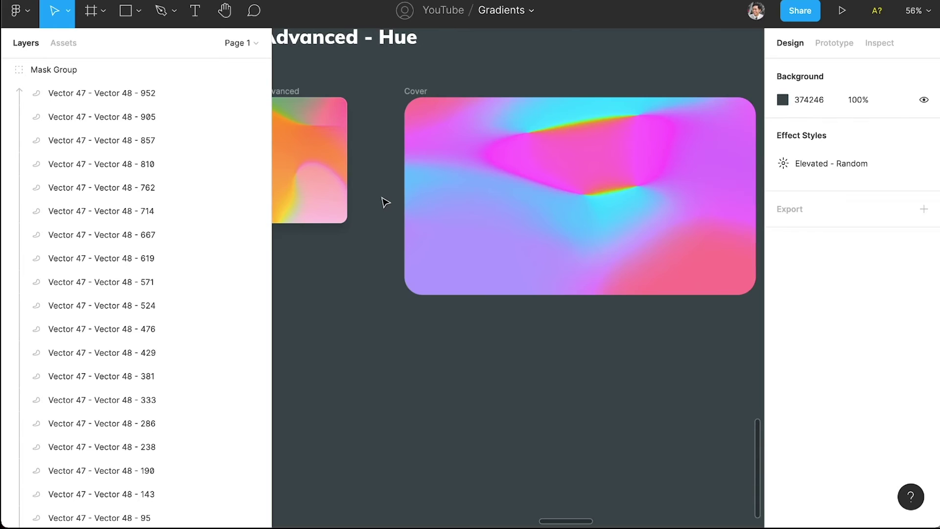
{"action": "scroll", "coordinate": [384, 201], "scroll_direction": "down", "scroll_amount": 1}
{"action": "scroll", "coordinate": [385, 201], "scroll_direction": "down", "scroll_amount": 3}
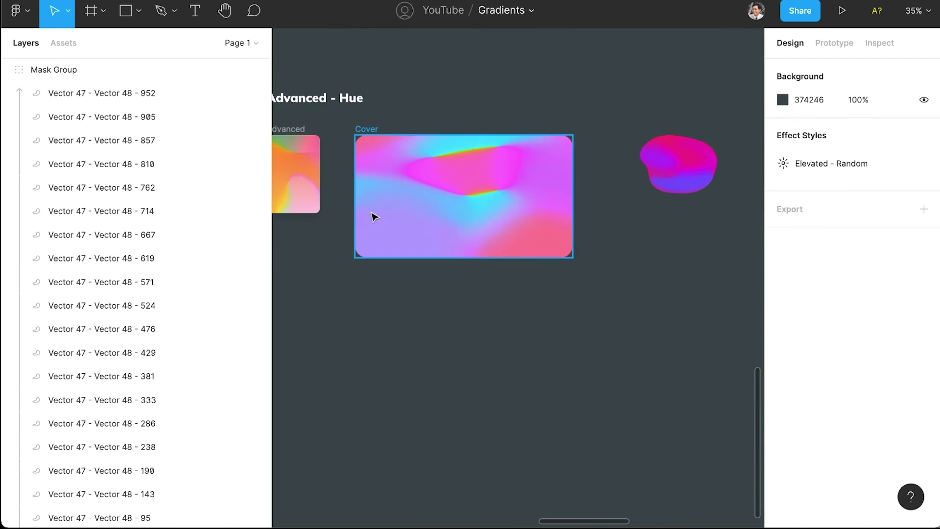
{"action": "scroll", "coordinate": [377, 214], "scroll_direction": "right", "scroll_amount": 3}
{"action": "scroll", "coordinate": [377, 214], "scroll_direction": "left", "scroll_amount": 2}
{"action": "scroll", "coordinate": [424, 208], "scroll_direction": "left", "scroll_amount": 2}
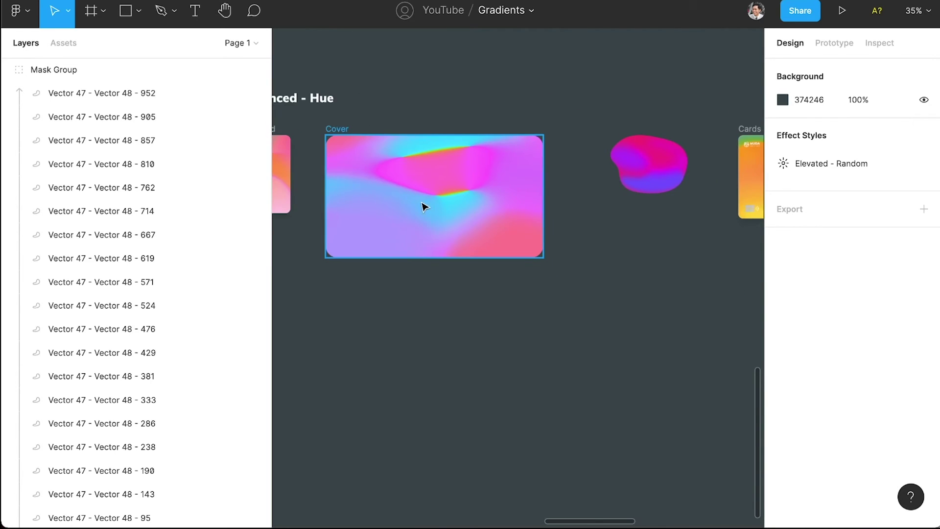
{"action": "scroll", "coordinate": [363, 164], "scroll_direction": "left", "scroll_amount": 2}
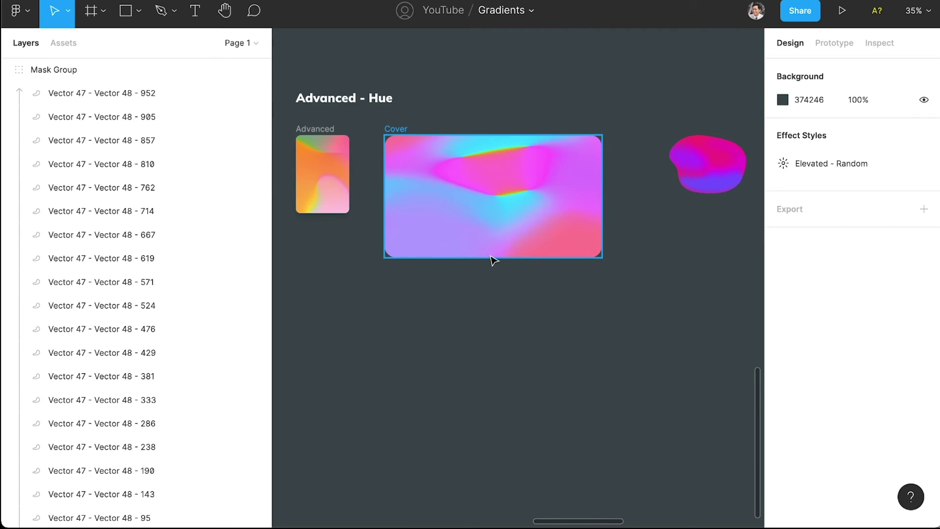
{"action": "scroll", "coordinate": [450, 343], "scroll_direction": "down", "scroll_amount": 1}
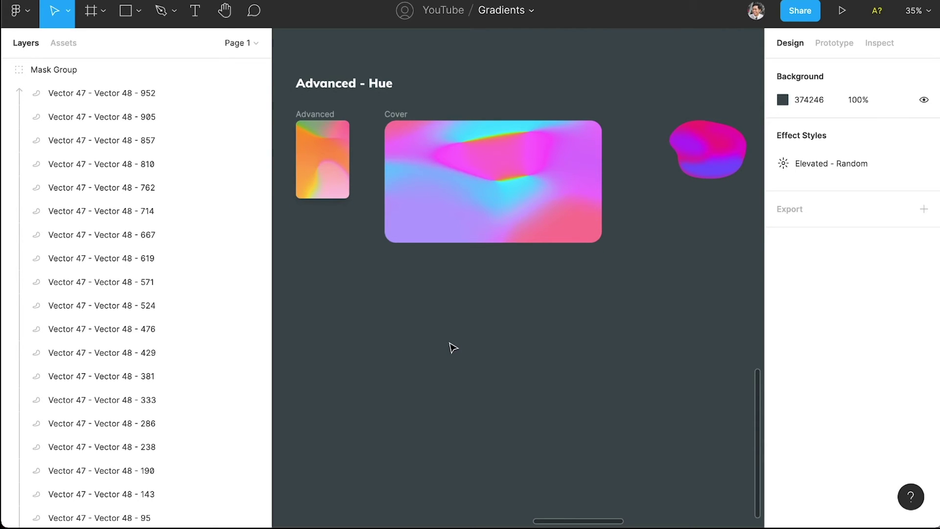
Draw four separate grey ellipses of about 341 × 165 in two staggered rows below the Cover artwork
{"action": "scroll", "coordinate": [445, 340], "scroll_direction": "right", "scroll_amount": 2}
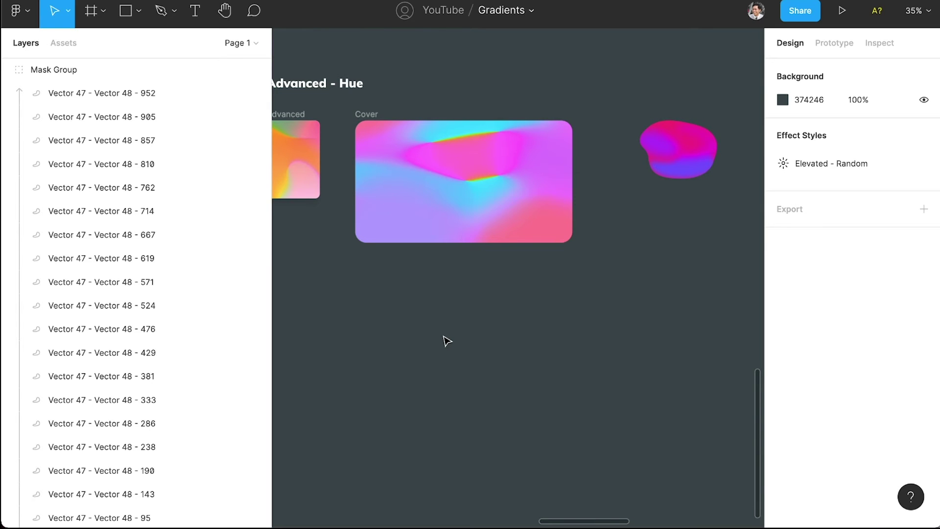
{"action": "key", "text": "o"}
{"action": "mouse_move", "coordinate": [376, 327]}
{"action": "left_mouse_down"}
{"action": "mouse_move", "coordinate": [468, 372]}
{"action": "mouse_move", "coordinate": [537, 355]}
{"action": "mouse_move", "coordinate": [525, 352]}
{"action": "mouse_move", "coordinate": [476, 403]}
{"action": "mouse_move", "coordinate": [453, 405]}
{"action": "mouse_move", "coordinate": [560, 402]}
{"action": "left_mouse_up"}
Resize the upper-right ellipse to about 261 × 126, the lower-right to about 446 × 216 and the lower-left to about 286 × 264
{"action": "left_click", "coordinate": [561, 361]}
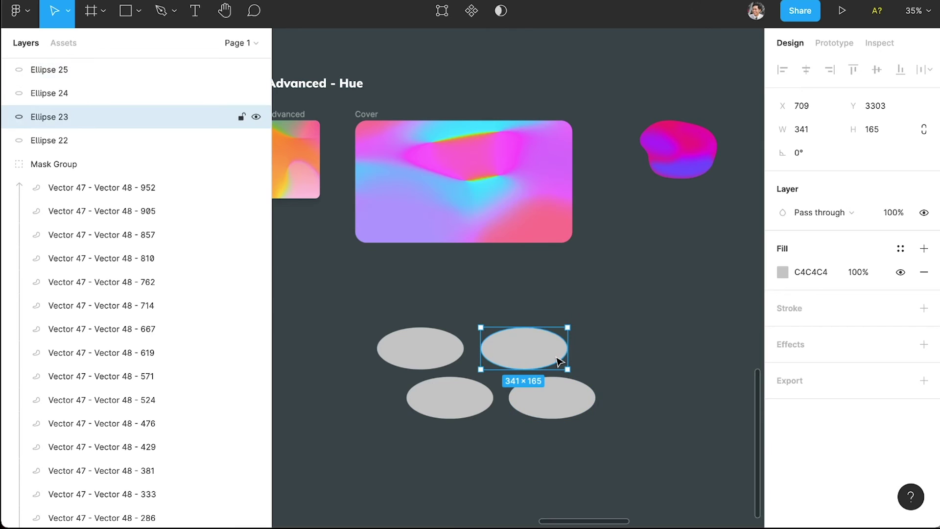
{"action": "left_click_drag", "start_coordinate": [568, 327], "coordinate": [547, 337]}
{"action": "left_click", "coordinate": [563, 399]}
{"action": "left_click_drag", "start_coordinate": [595, 419], "coordinate": [620, 431]}
{"action": "left_click", "coordinate": [455, 408]}
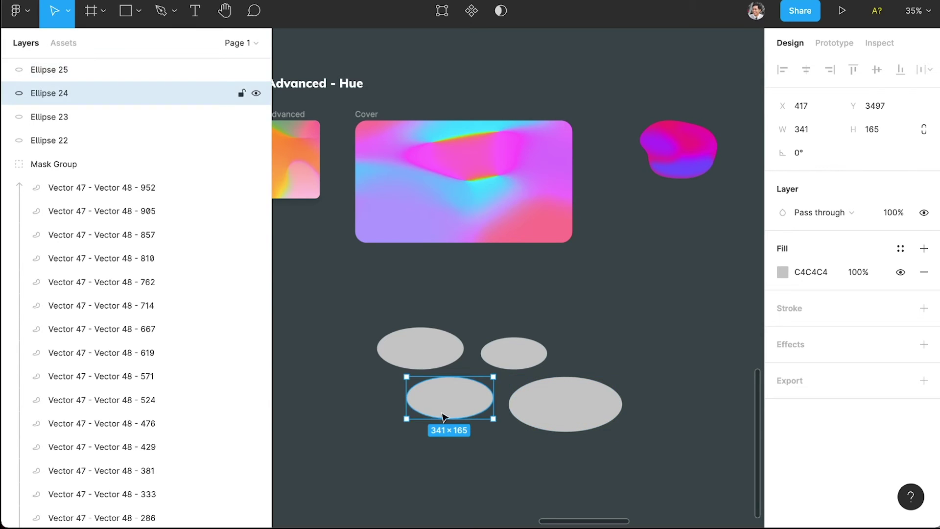
{"action": "left_click_drag", "start_coordinate": [407, 419], "coordinate": [423, 447]}
Apply the green Annotation color style to the large lower-right ellipse
{"action": "left_click", "coordinate": [554, 397]}
{"action": "left_click", "coordinate": [420, 363], "text": "shift"}
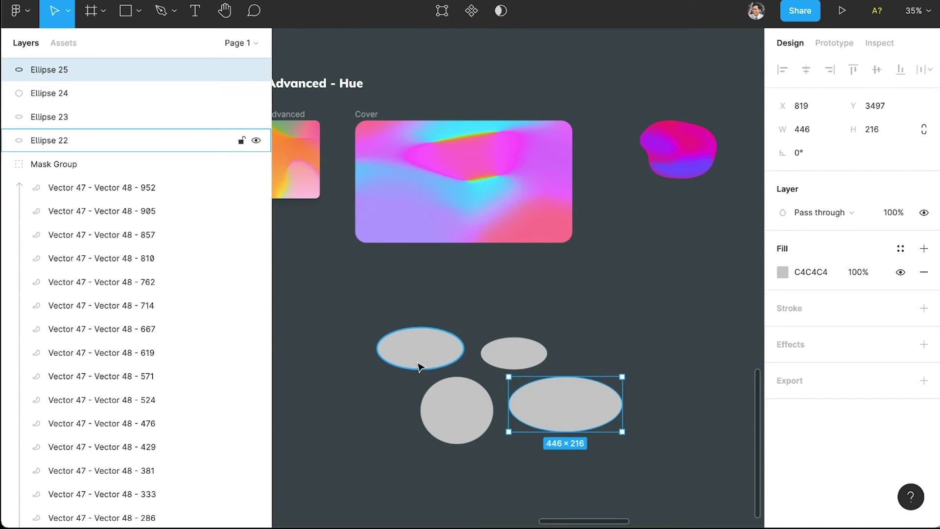
{"action": "left_click", "coordinate": [577, 347]}
{"action": "left_click", "coordinate": [607, 391]}
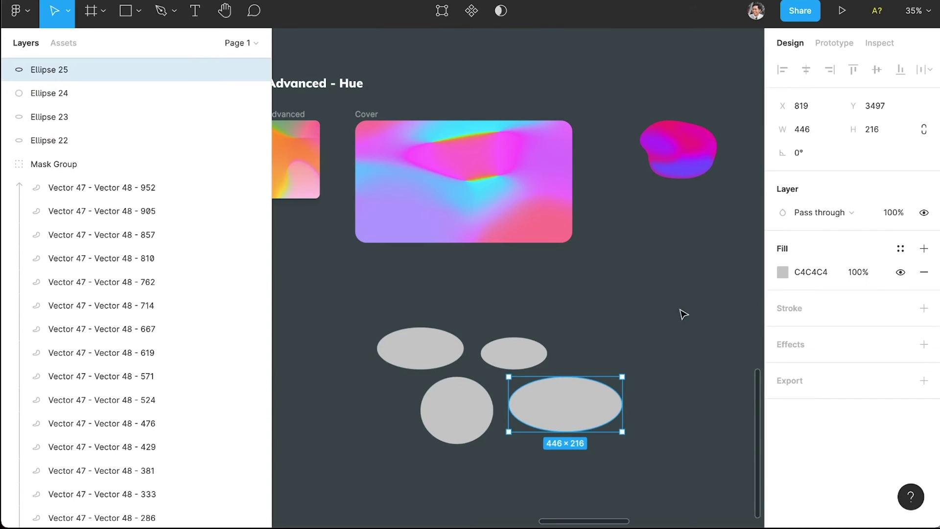
{"action": "left_click", "coordinate": [900, 248]}
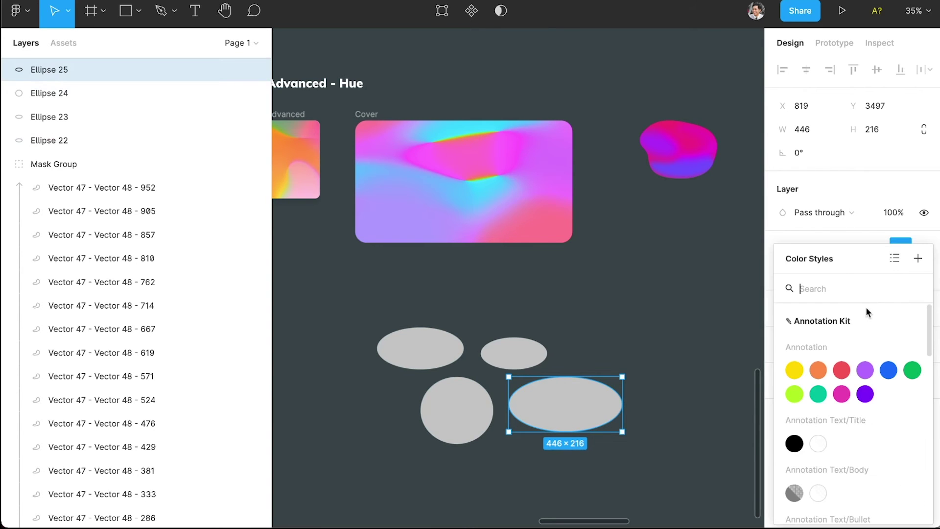
{"action": "left_click", "coordinate": [912, 370]}
Apply the Annotation/Violet color style to the small upper-right ellipse
{"action": "left_click", "coordinate": [522, 365]}
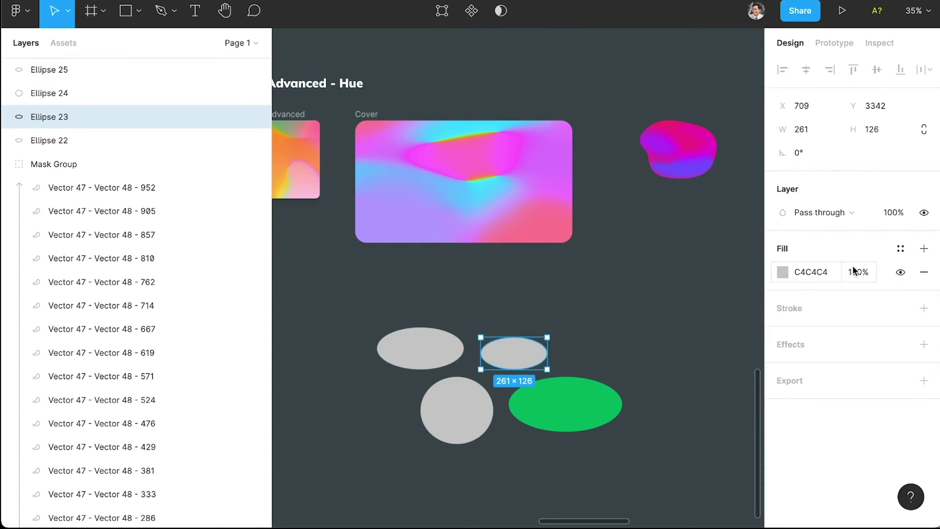
{"action": "left_click", "coordinate": [899, 248]}
{"action": "left_click", "coordinate": [871, 370]}
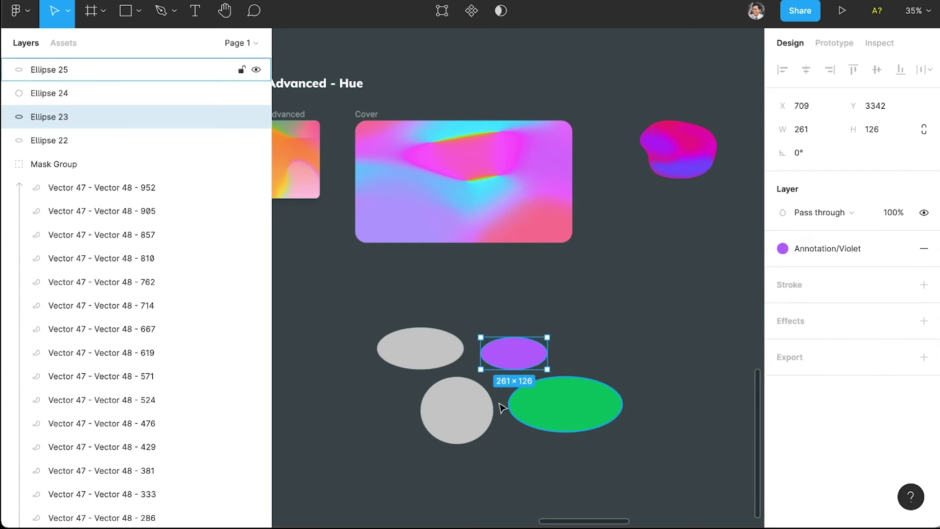
Fill the round lower-left ellipse with a saturated solid orange of hue 25
{"action": "left_click", "coordinate": [470, 422]}
{"action": "left_click", "coordinate": [782, 273]}
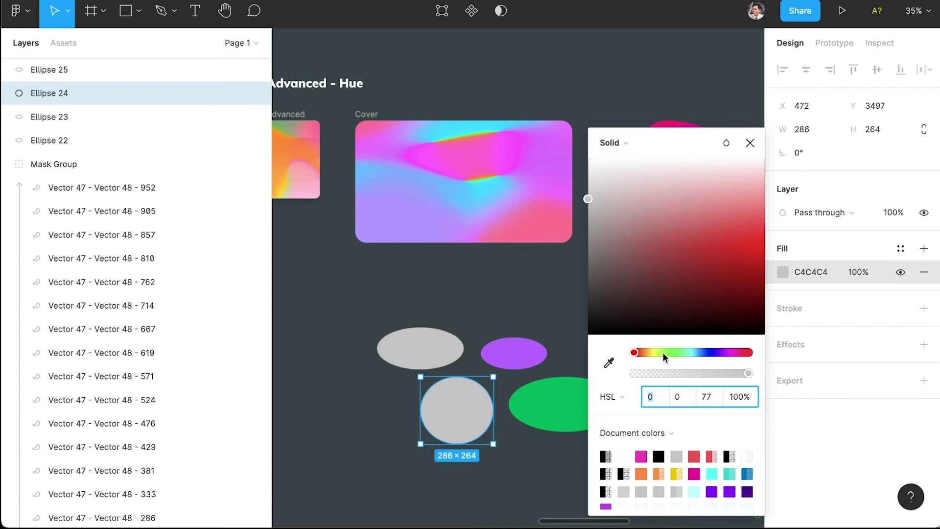
{"action": "left_click", "coordinate": [648, 352]}
{"action": "left_click", "coordinate": [640, 351]}
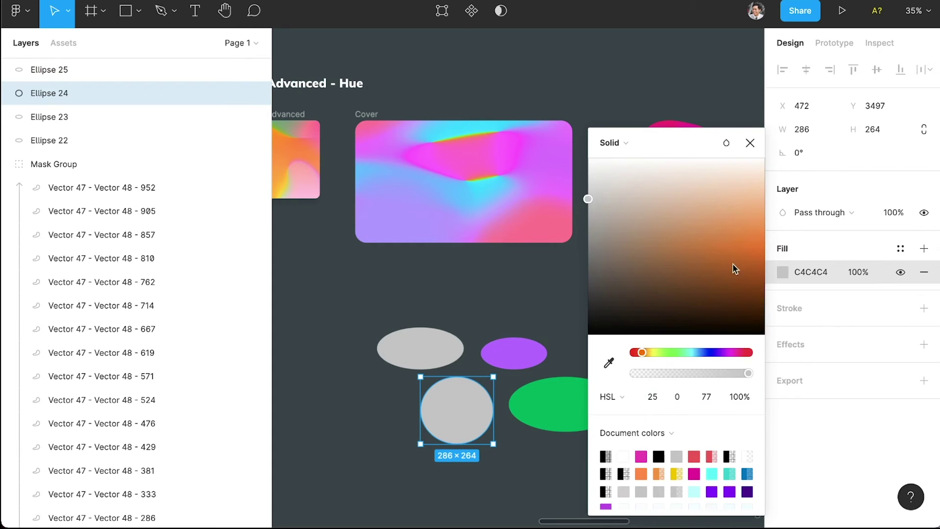
{"action": "left_click_drag", "start_coordinate": [733, 262], "coordinate": [807, 249]}
Apply the red Annotation color style to the upper-left ellipse and deselect it
{"action": "left_click", "coordinate": [437, 361]}
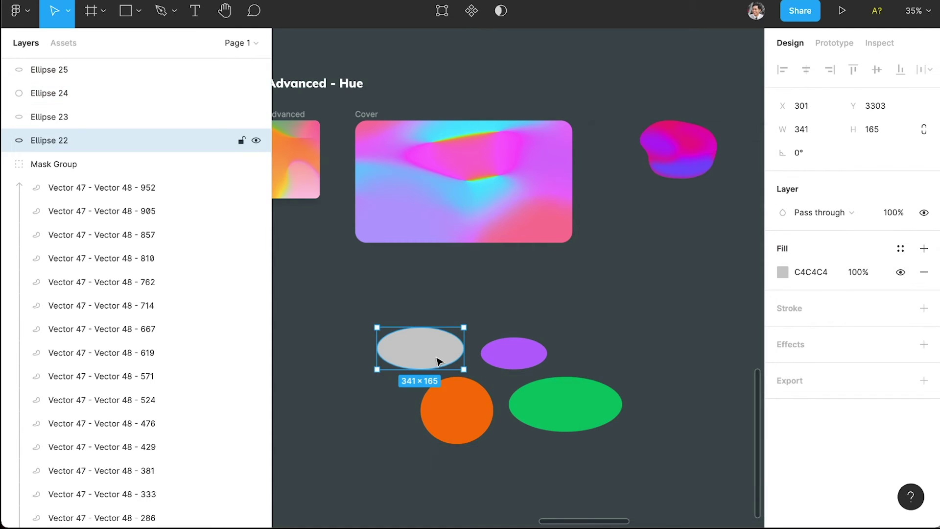
{"action": "left_click", "coordinate": [904, 252]}
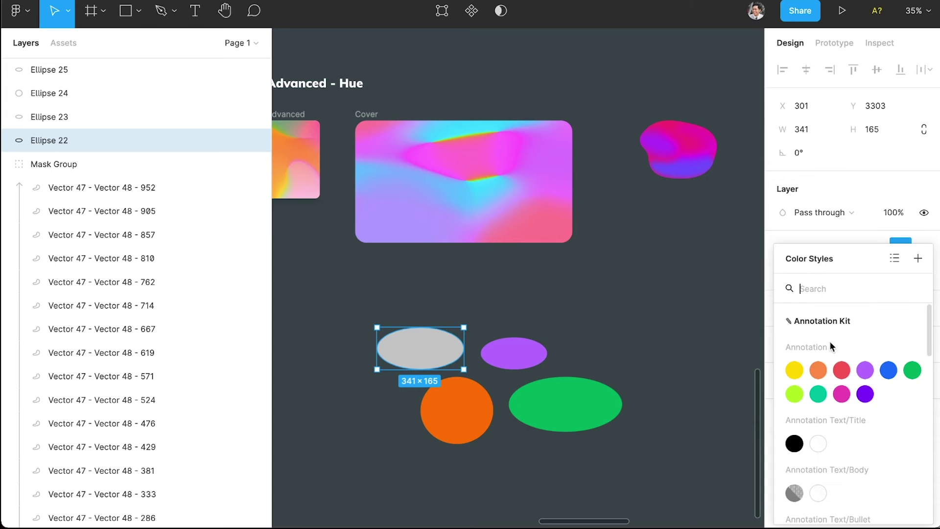
{"action": "left_click", "coordinate": [842, 368]}
{"action": "left_click", "coordinate": [590, 350]}
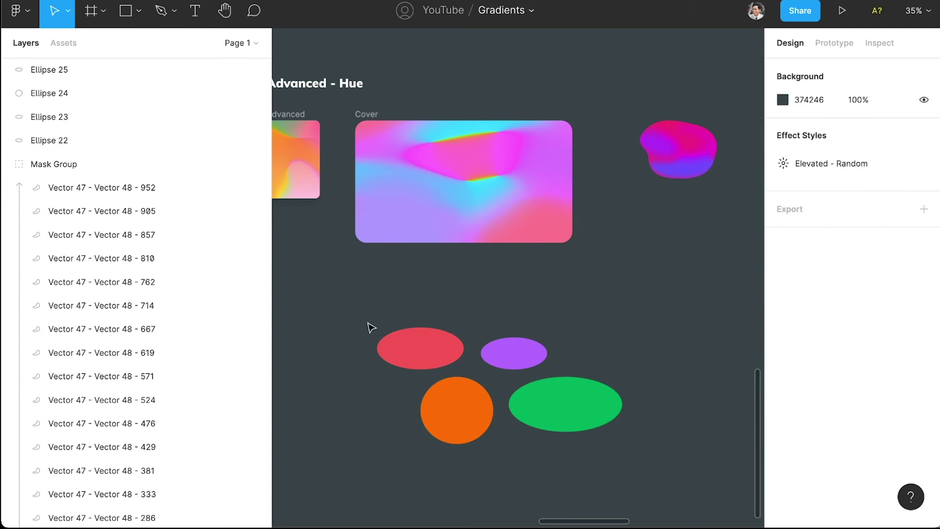
Detach the Annotation/Green style from the large green ellipse and set its fill opacity to 60%
{"action": "left_click_drag", "start_coordinate": [337, 314], "coordinate": [666, 463]}
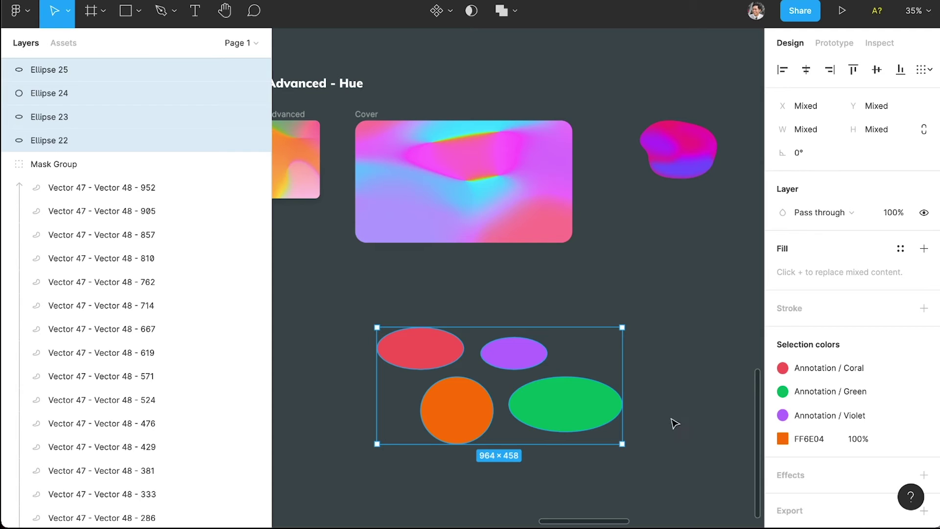
{"action": "left_click", "coordinate": [686, 377]}
{"action": "left_click", "coordinate": [604, 407]}
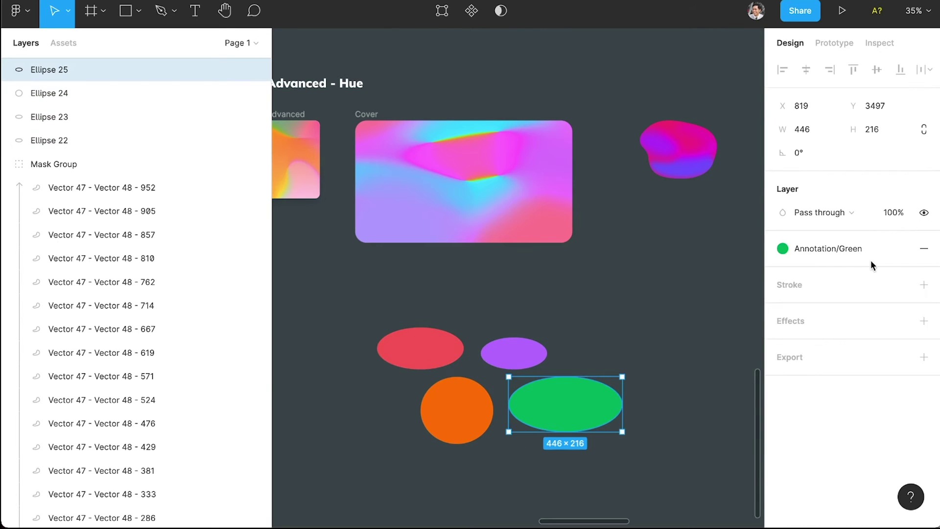
{"action": "left_click", "coordinate": [900, 248]}
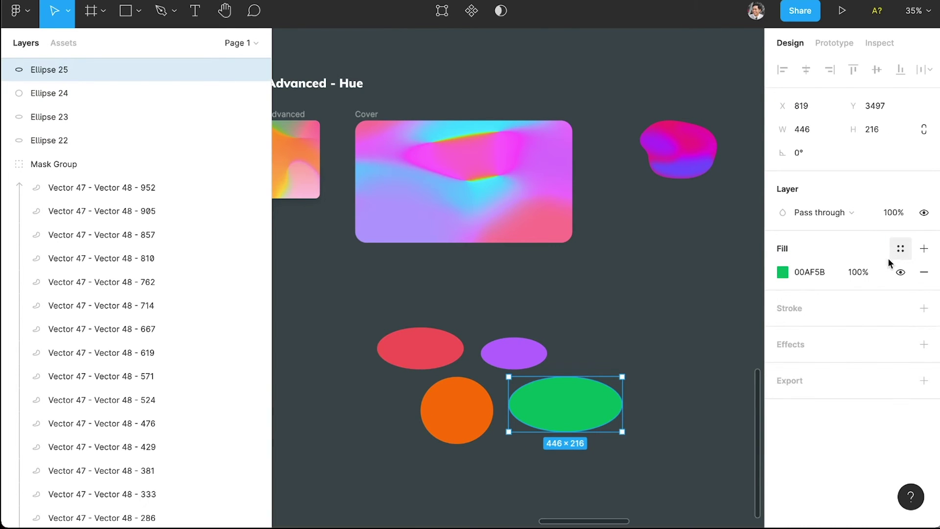
{"action": "left_click", "coordinate": [850, 279]}
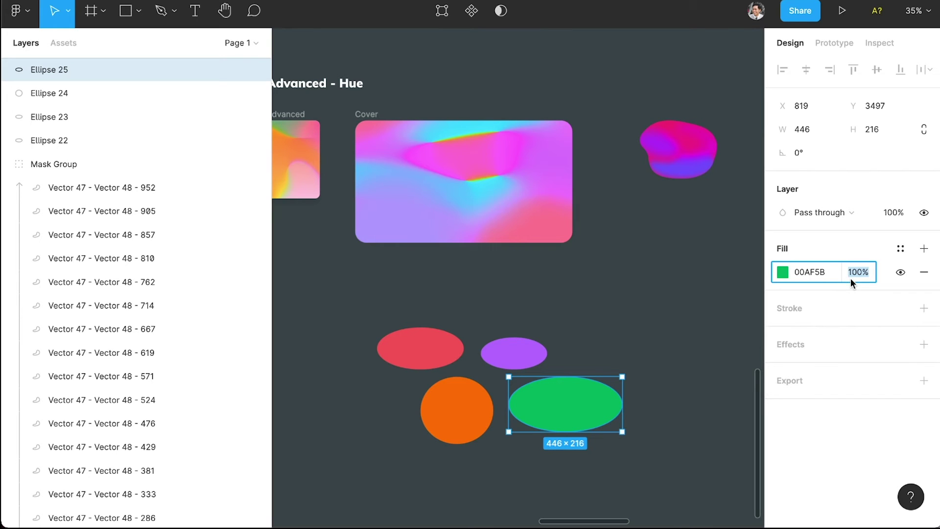
{"action": "type", "text": "60"}
{"action": "key", "text": "Return"}
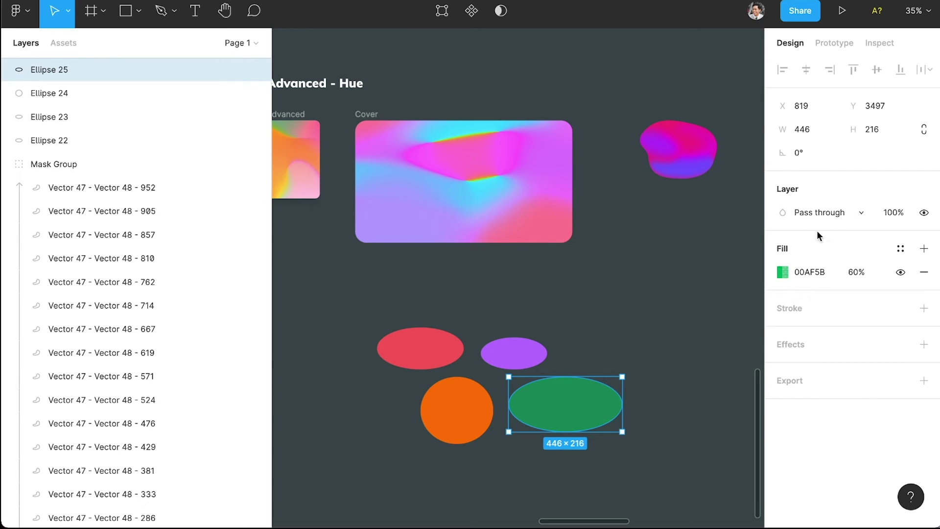
Detach the Annotation/Violet style from the small violet ellipse and set its fill opacity to 70%
{"action": "left_click", "coordinate": [654, 333]}
{"action": "left_click", "coordinate": [507, 366]}
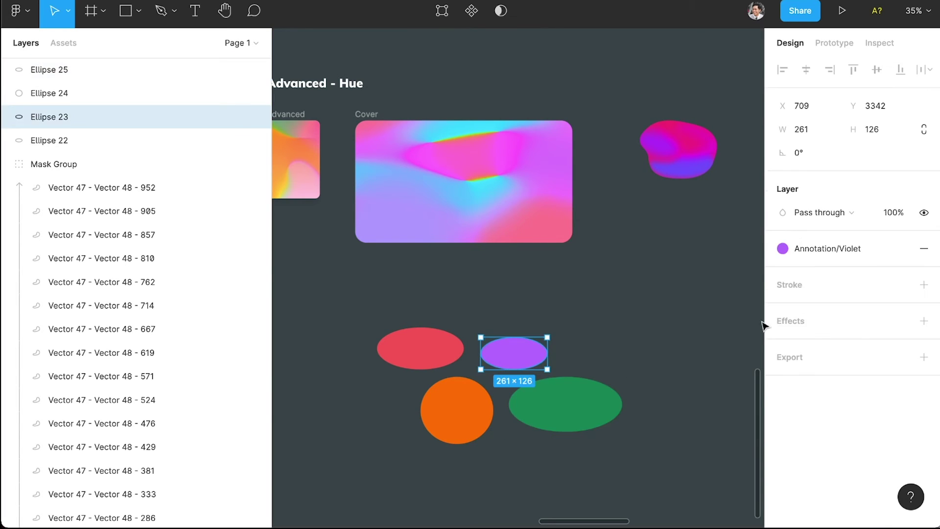
{"action": "left_click", "coordinate": [896, 248]}
{"action": "type", "text": "70"}
Detach the Annotation/Coral style from the upper-left ellipse and set its fill opacity to 50%
{"action": "left_click", "coordinate": [411, 364]}
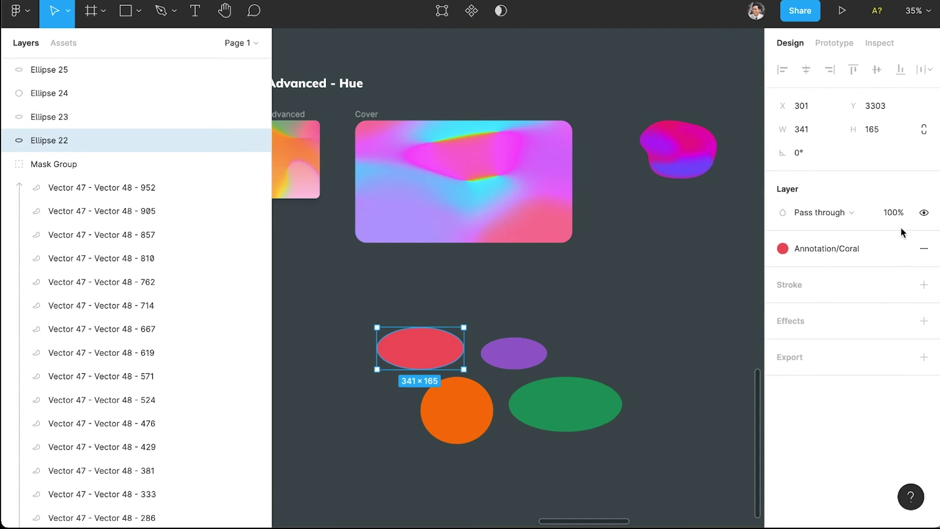
{"action": "left_click", "coordinate": [900, 248]}
{"action": "left_click", "coordinate": [856, 276]}
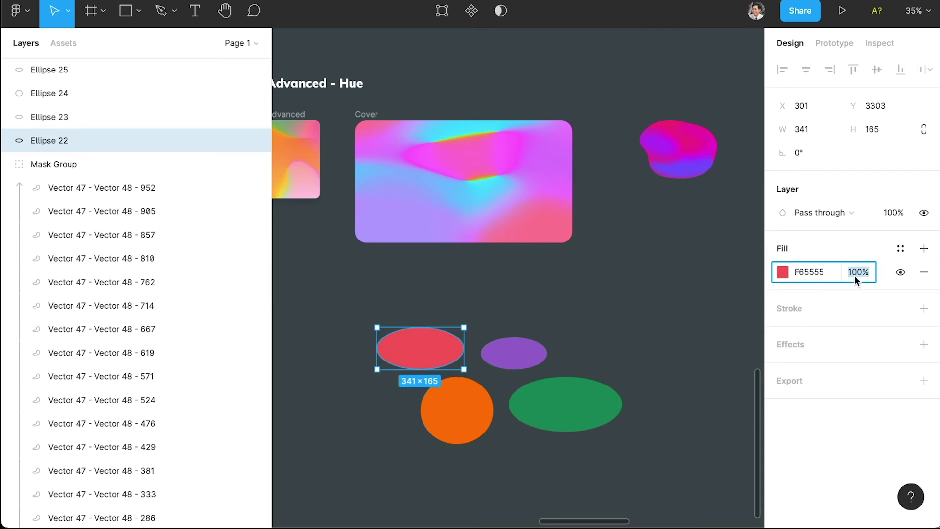
{"action": "type", "text": "50"}
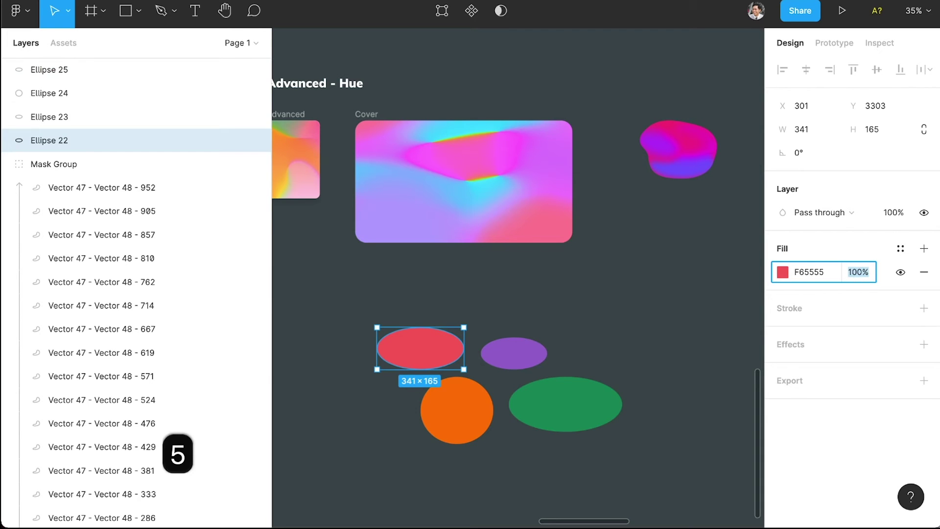
Set the round orange ellipse's fill opacity to 70% and deselect it
{"action": "left_click", "coordinate": [457, 411]}
{"action": "type", "text": "70"}
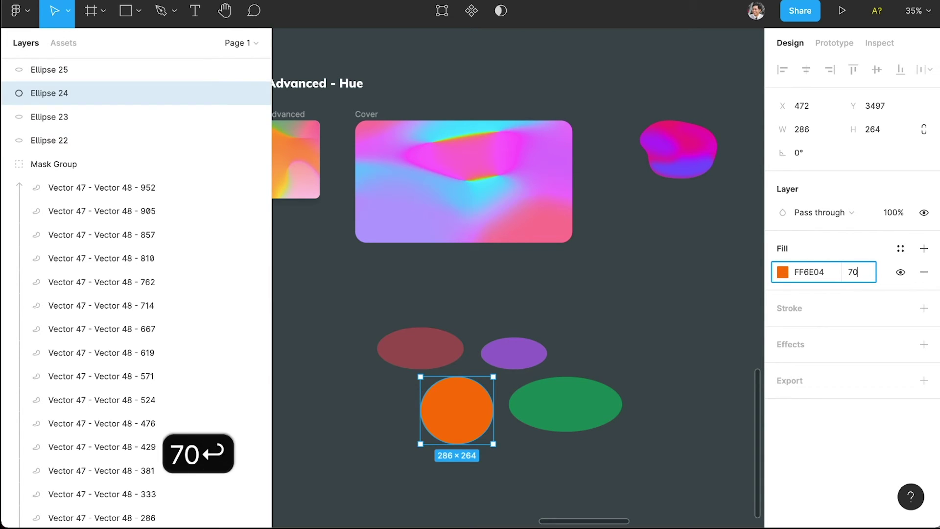
{"action": "key", "text": "Return"}
{"action": "left_click", "coordinate": [670, 412]}
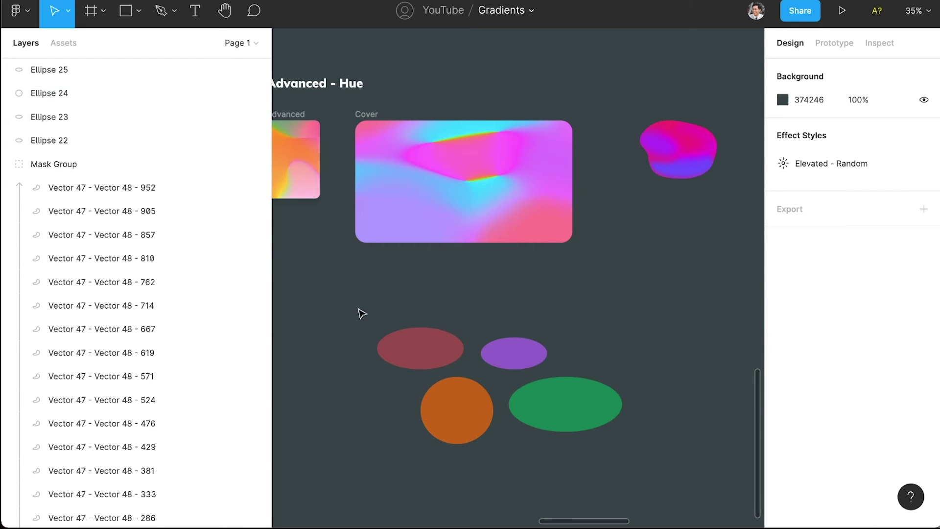
Add two effects to all four new ellipses together, a Layer blur and a Background blur
{"action": "left_click_drag", "start_coordinate": [356, 306], "coordinate": [656, 463]}
{"action": "scroll", "coordinate": [881, 416], "scroll_direction": "down", "scroll_amount": 2}
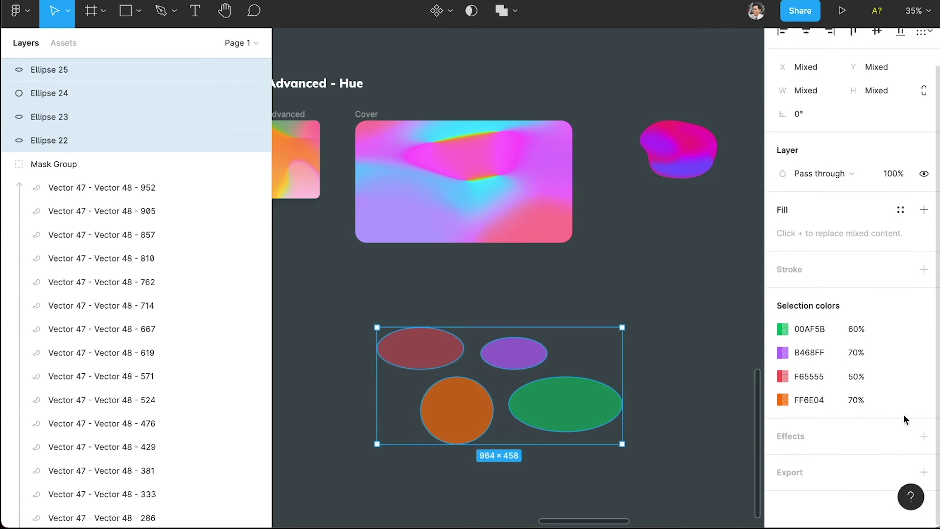
{"action": "left_click", "coordinate": [922, 442]}
{"action": "scroll", "coordinate": [839, 445], "scroll_direction": "down", "scroll_amount": 1}
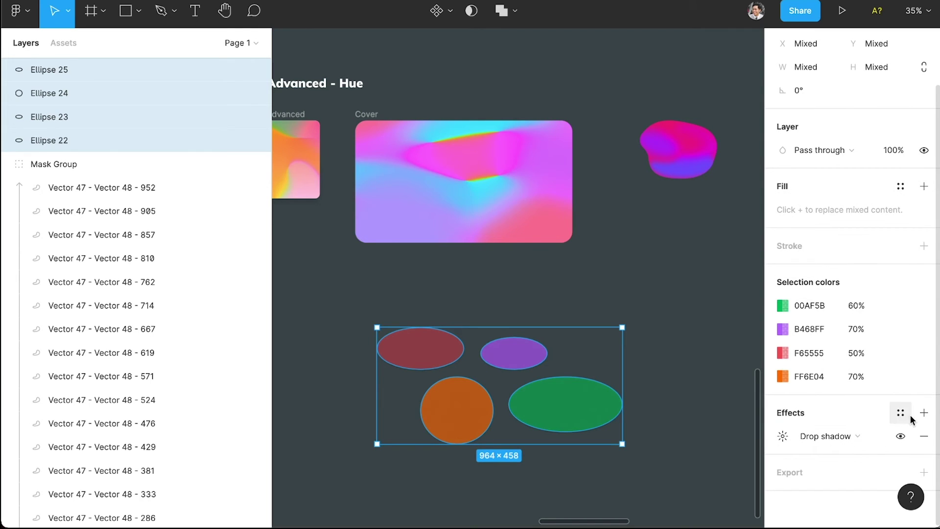
{"action": "left_click", "coordinate": [923, 413]}
{"action": "scroll", "coordinate": [802, 448], "scroll_direction": "down", "scroll_amount": 1}
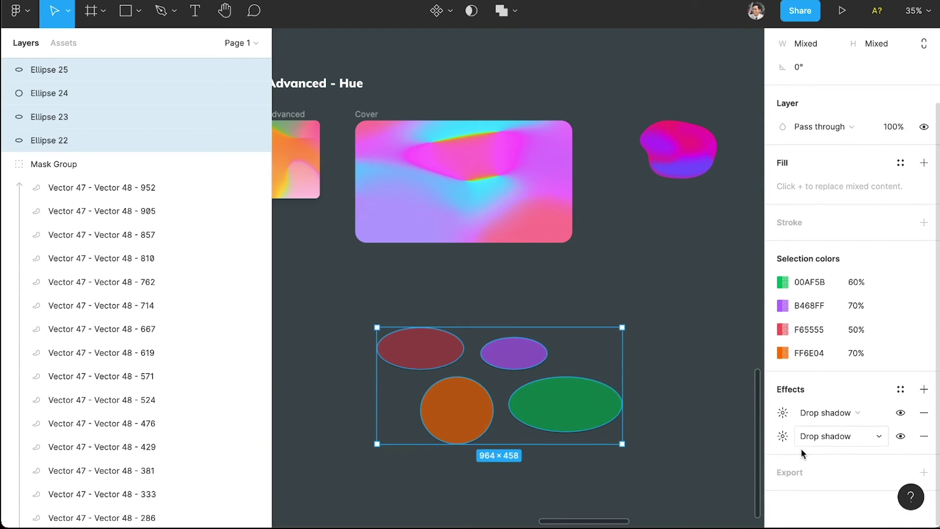
{"action": "left_click", "coordinate": [824, 414]}
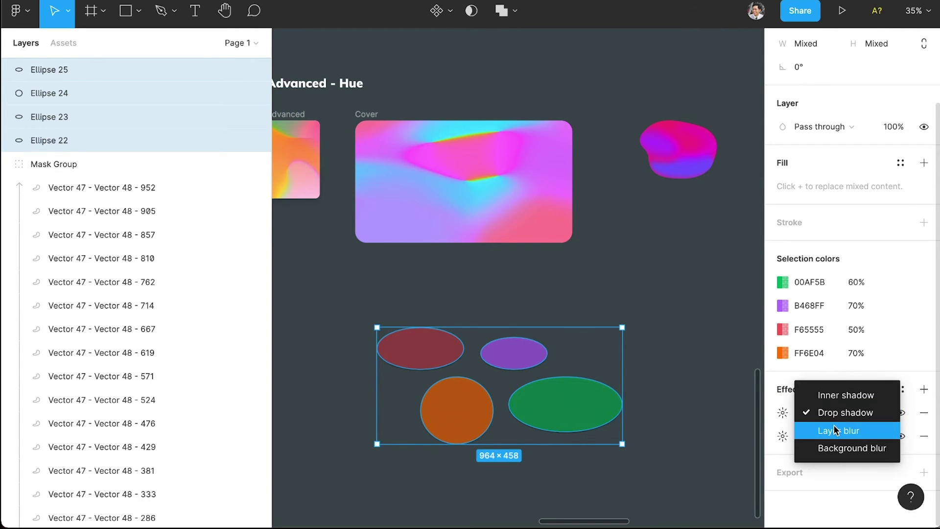
{"action": "left_click", "coordinate": [833, 425]}
{"action": "left_click", "coordinate": [835, 436]}
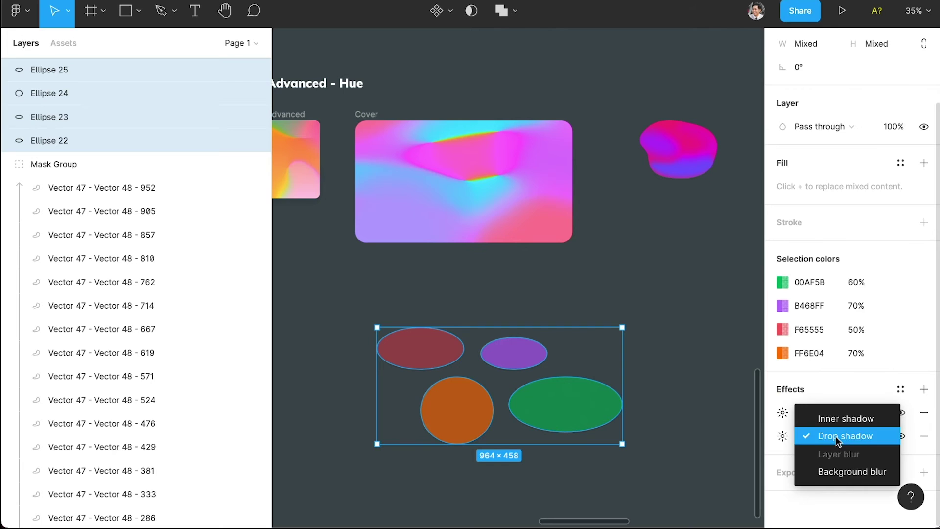
{"action": "left_click", "coordinate": [849, 467]}
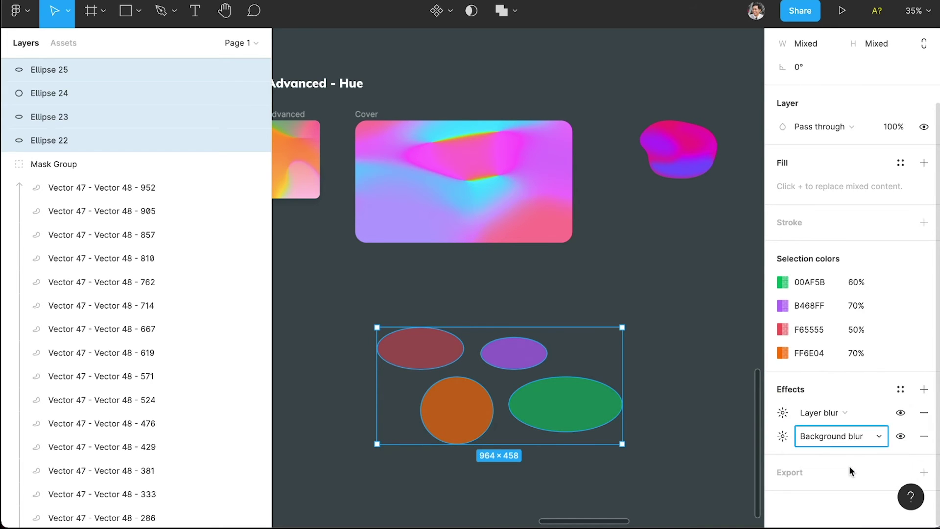
Set the Background blur of the four ellipses to 40
{"action": "left_click", "coordinate": [787, 442]}
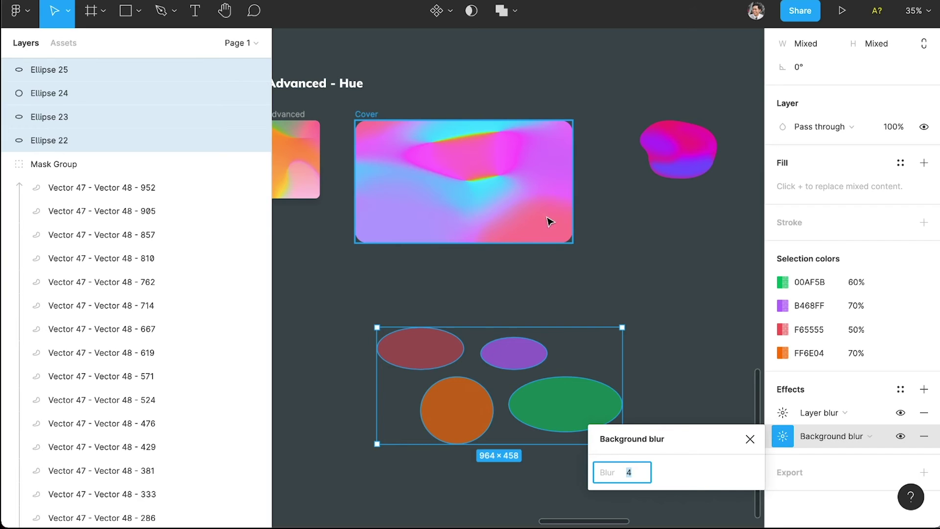
{"action": "type", "text": "40"}
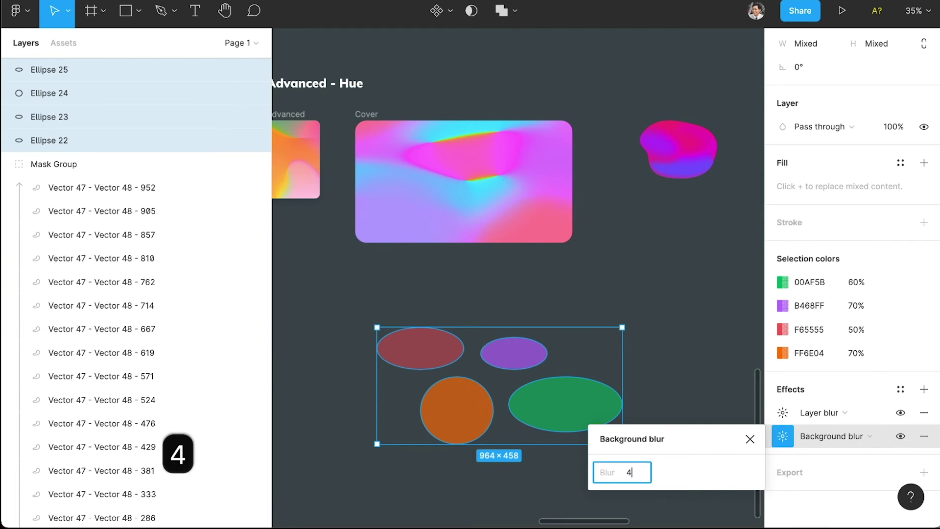
{"action": "key", "text": "Return"}
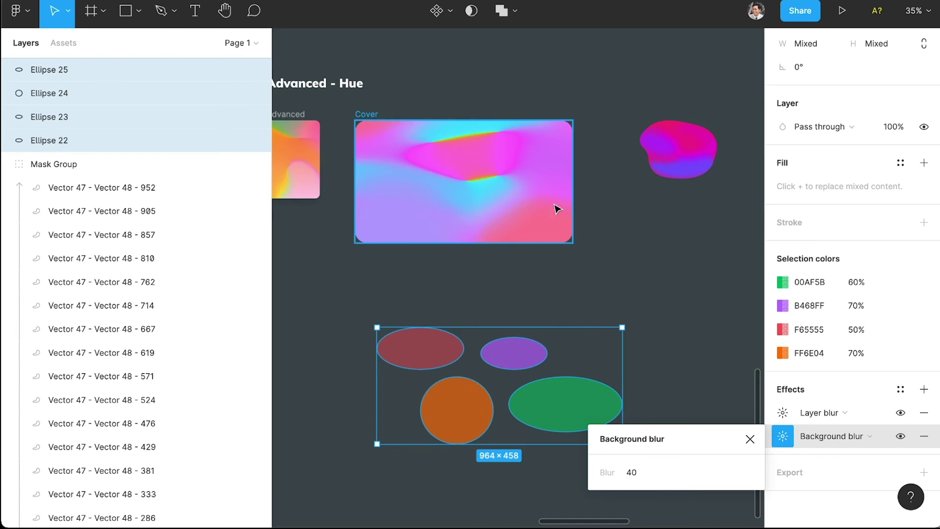
Check the Background blur and Layer blur amounts on the red ellipse in the Cover example's blobs
{"action": "left_click", "coordinate": [492, 160]}
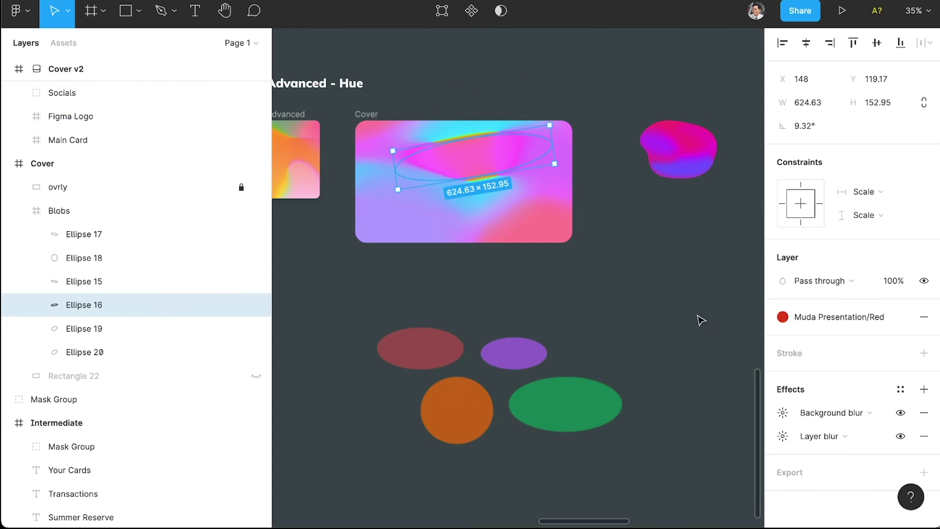
{"action": "left_click", "coordinate": [784, 412]}
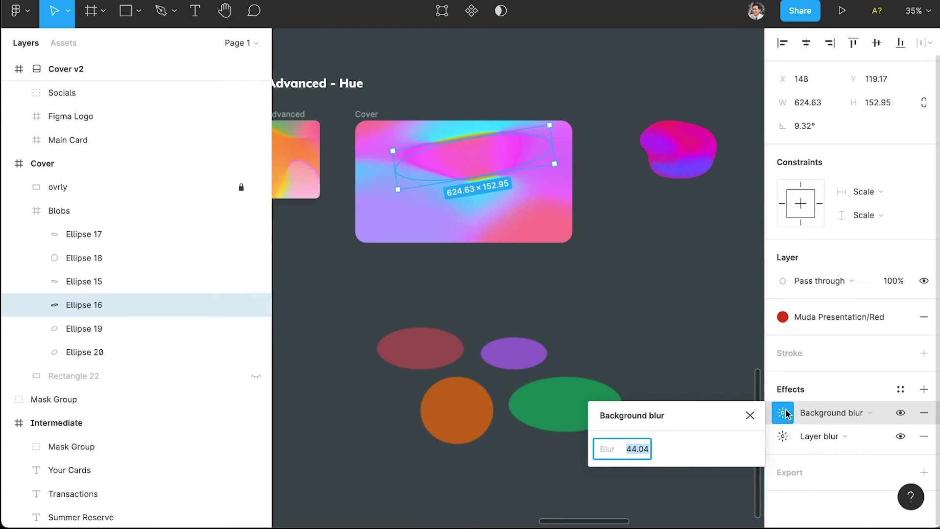
{"action": "left_click", "coordinate": [790, 433]}
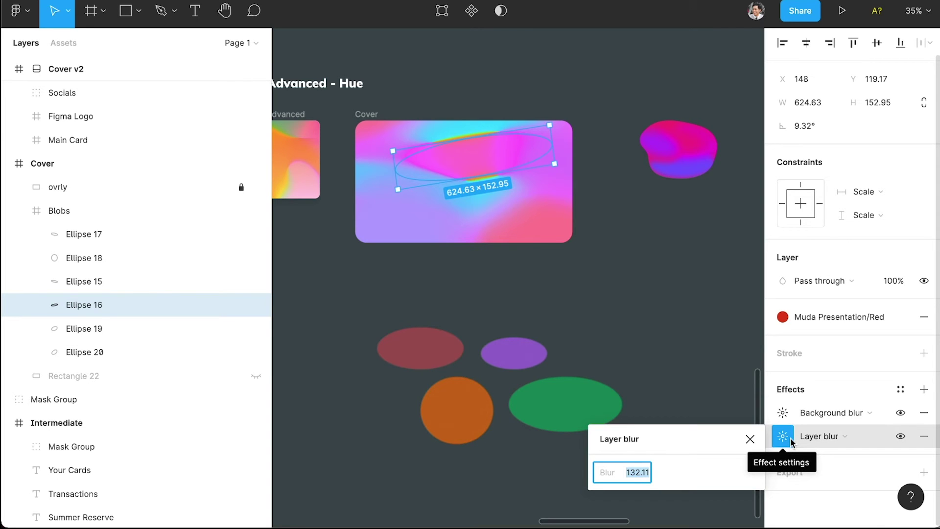
Reorder the effects of all four new ellipses so that Background blur sits above Layer blur
{"action": "left_click", "coordinate": [636, 338]}
{"action": "left_click", "coordinate": [588, 390]}
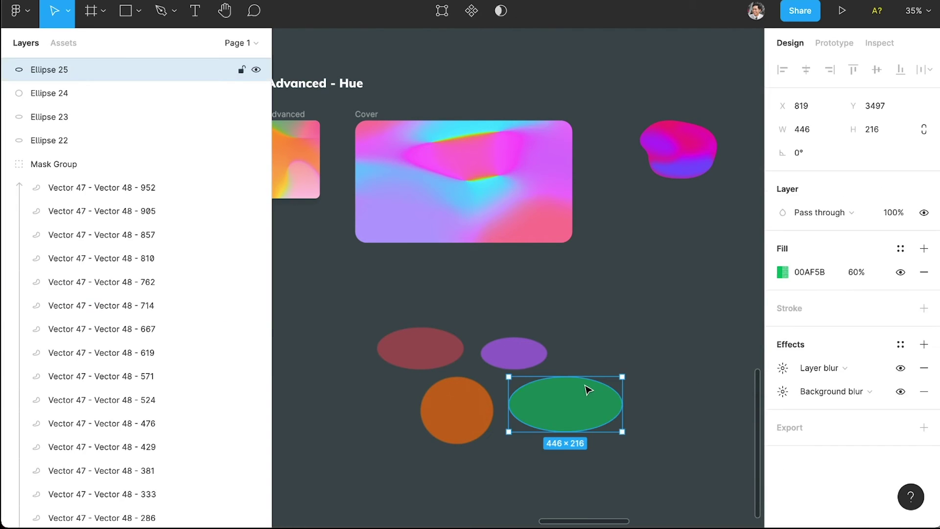
{"action": "left_click_drag", "start_coordinate": [659, 450], "coordinate": [325, 310]}
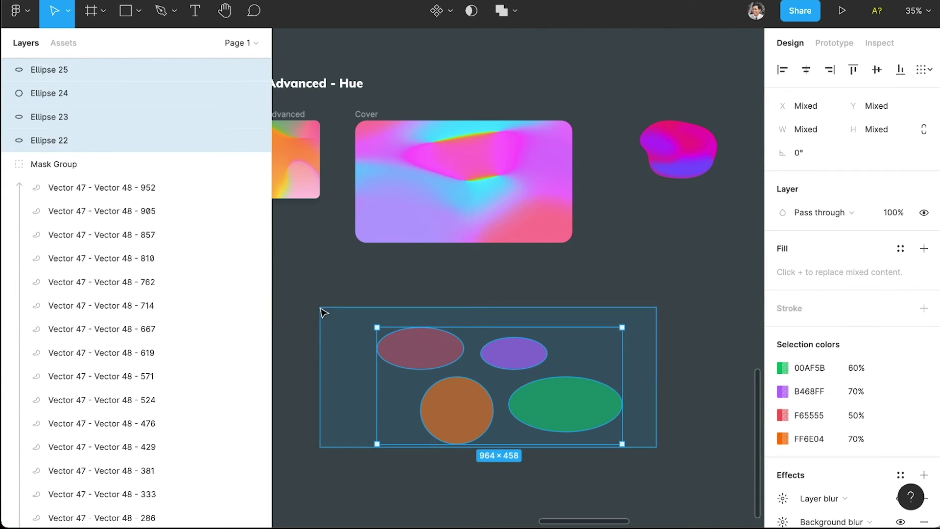
{"action": "scroll", "coordinate": [818, 448], "scroll_direction": "down", "scroll_amount": 1}
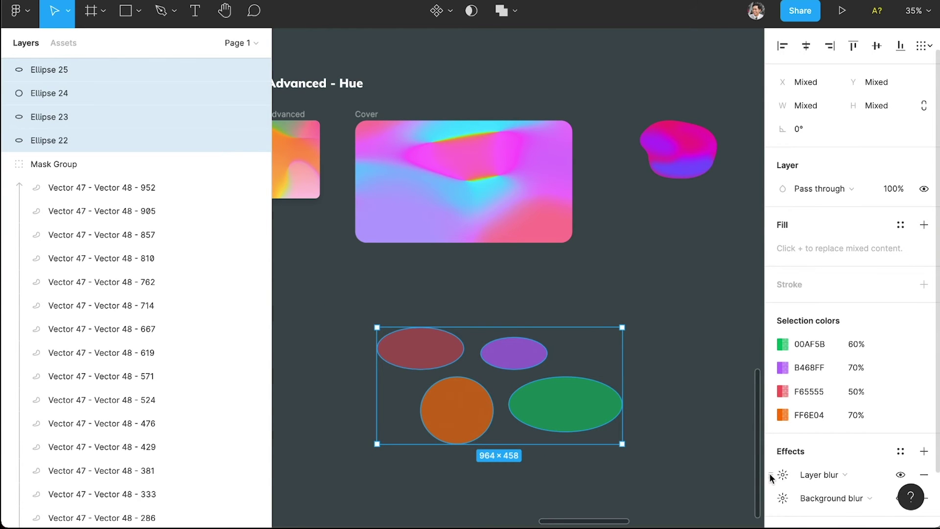
{"action": "left_click_drag", "start_coordinate": [769, 476], "coordinate": [770, 505]}
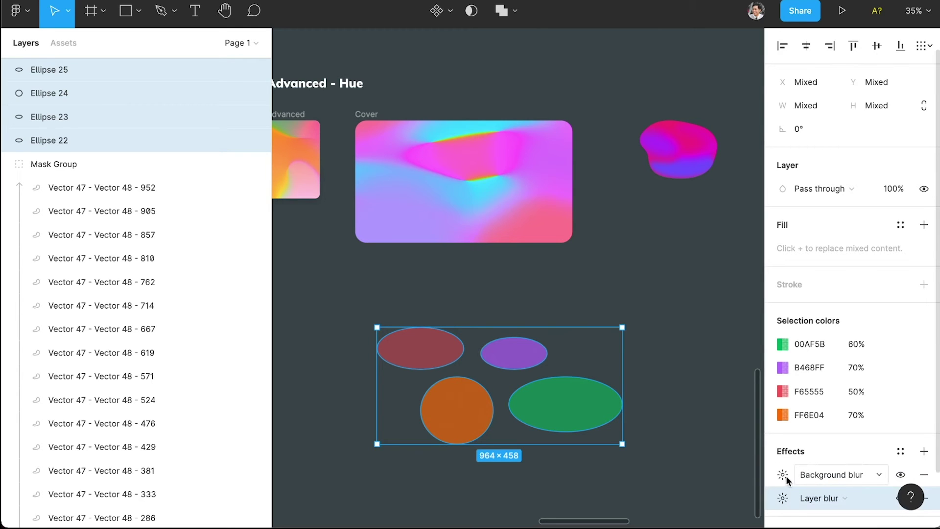
{"action": "left_click", "coordinate": [688, 425]}
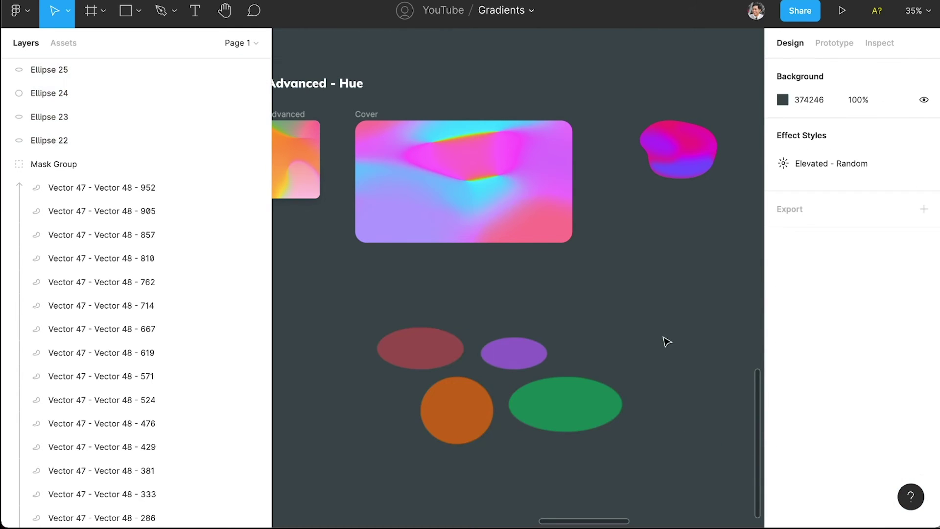
Set the Layer blur of all four new ellipses to 120 and deselect them
{"action": "scroll", "coordinate": [663, 340], "scroll_direction": "down", "scroll_amount": 1}
{"action": "left_click", "coordinate": [473, 397]}
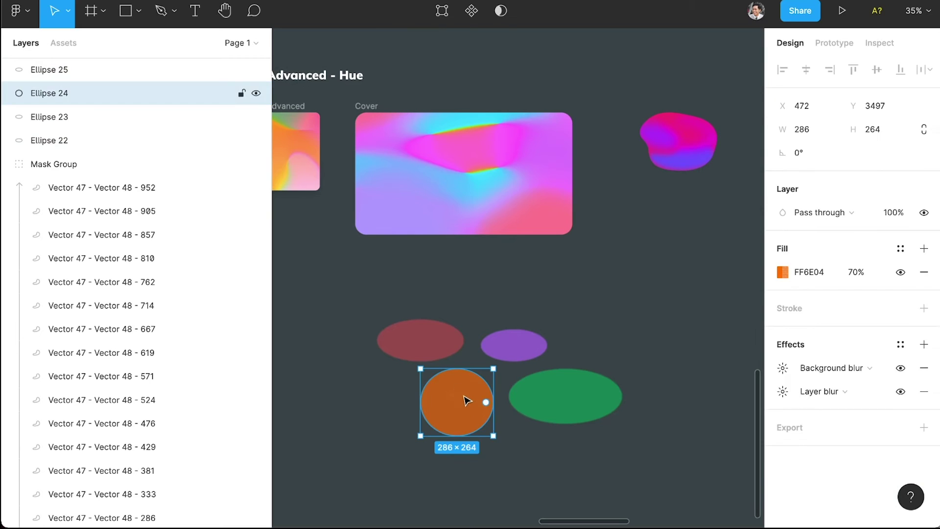
{"action": "left_click", "coordinate": [413, 335]}
{"action": "left_click_drag", "start_coordinate": [333, 280], "coordinate": [645, 467]}
{"action": "scroll", "coordinate": [845, 434], "scroll_direction": "down", "scroll_amount": 1}
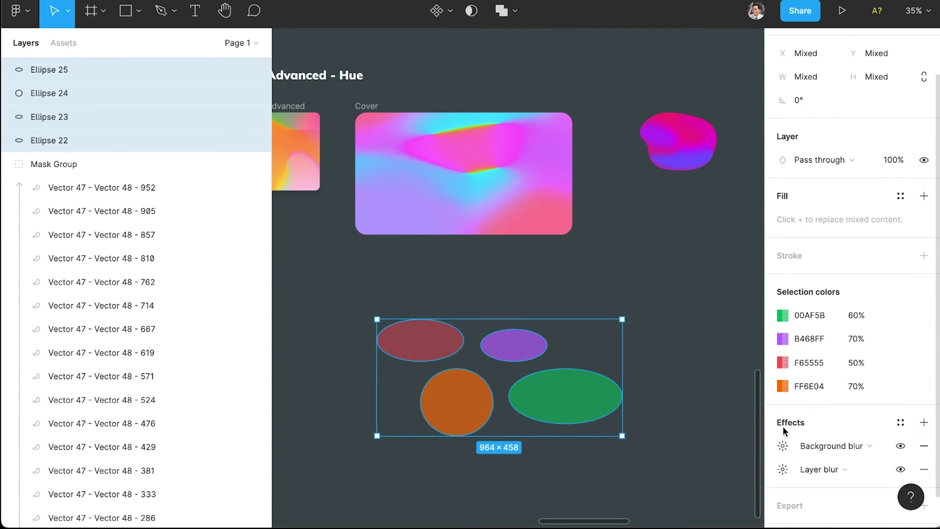
{"action": "left_click", "coordinate": [781, 447]}
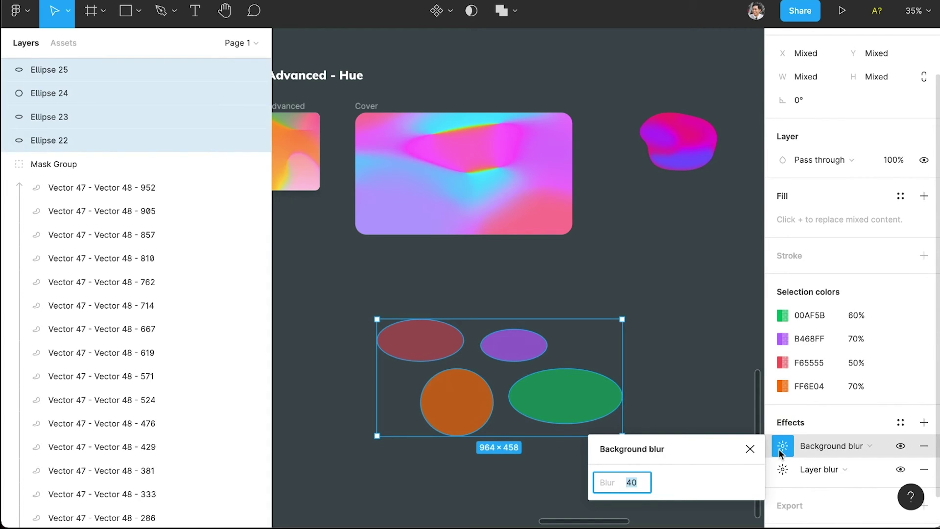
{"action": "left_click", "coordinate": [782, 448]}
{"action": "left_click", "coordinate": [783, 469]}
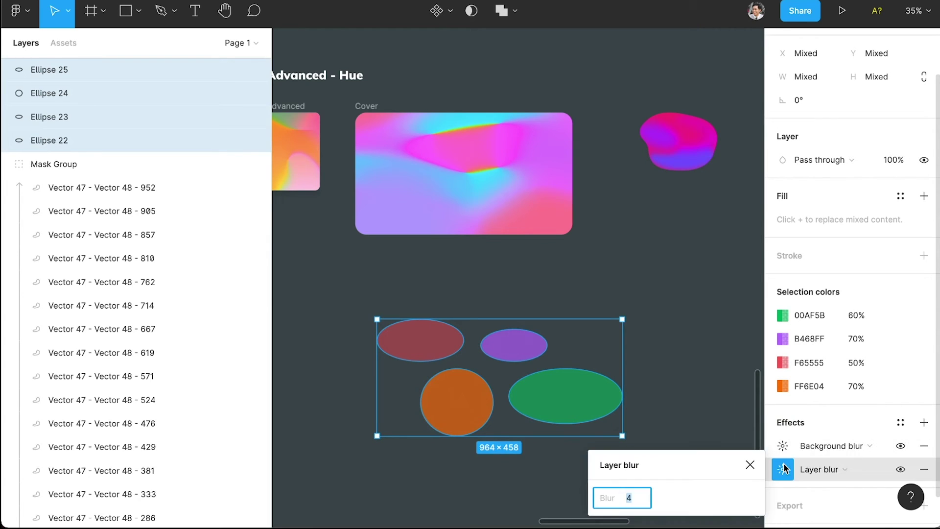
{"action": "type", "text": "120"}
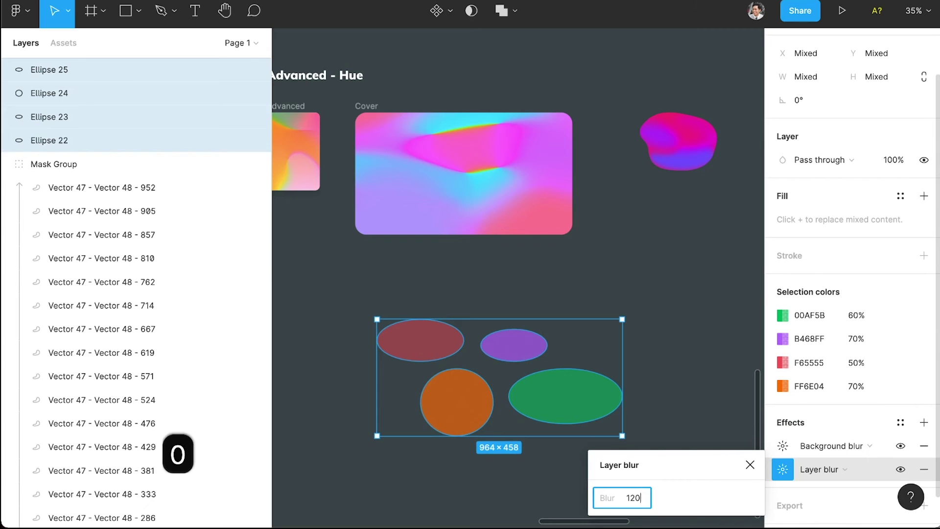
{"action": "key", "text": "Return"}
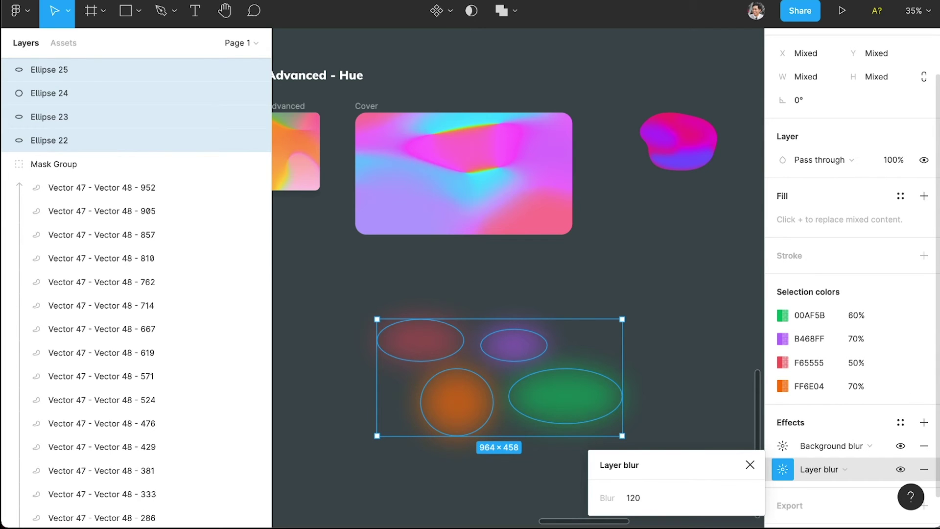
{"action": "left_click", "coordinate": [688, 365]}
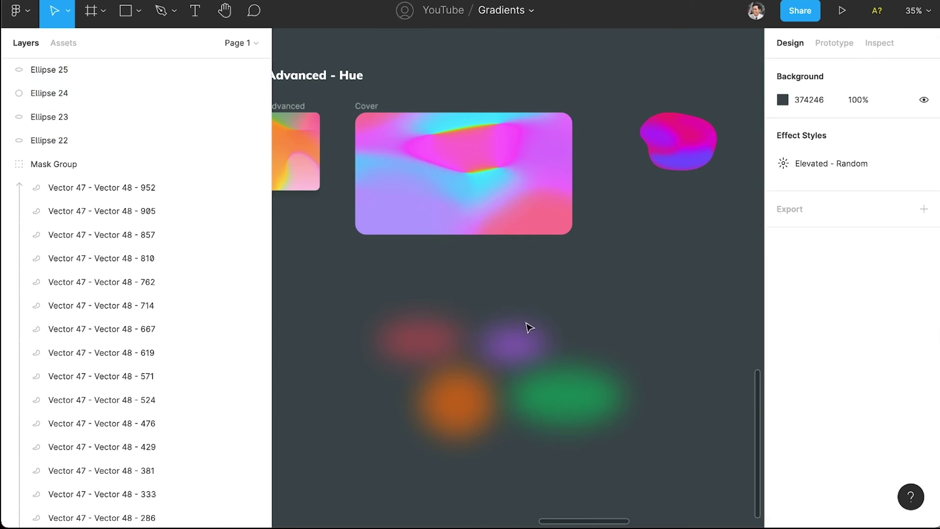
Move the green, red and purple ellipses closer together so that the four blurred shapes overlap, and deselect them
{"action": "left_click_drag", "start_coordinate": [547, 389], "coordinate": [494, 374]}
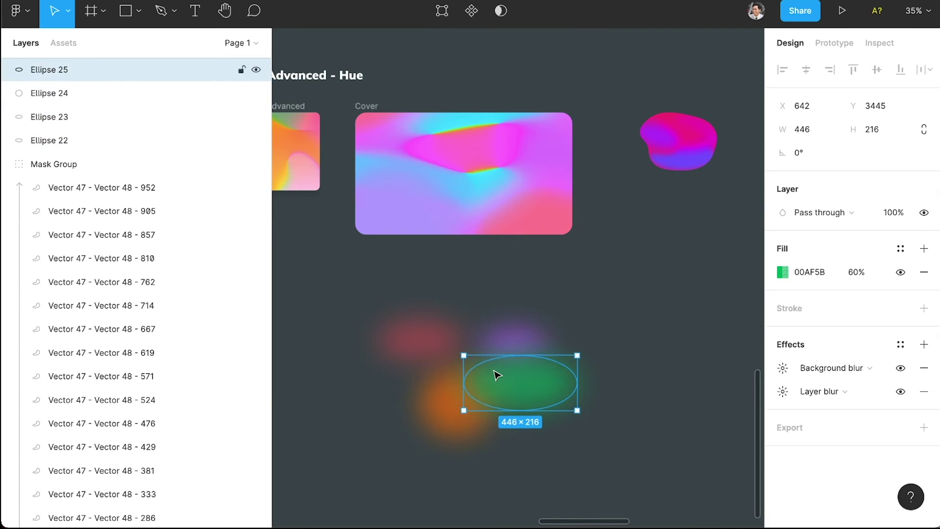
{"action": "left_click_drag", "start_coordinate": [445, 351], "coordinate": [478, 369]}
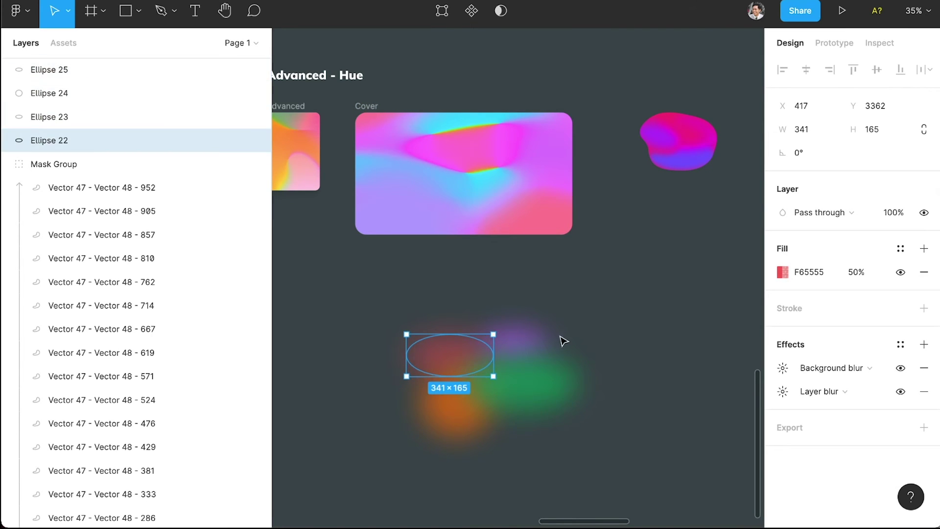
{"action": "left_click", "coordinate": [542, 341]}
{"action": "left_click_drag", "start_coordinate": [542, 342], "coordinate": [535, 340]}
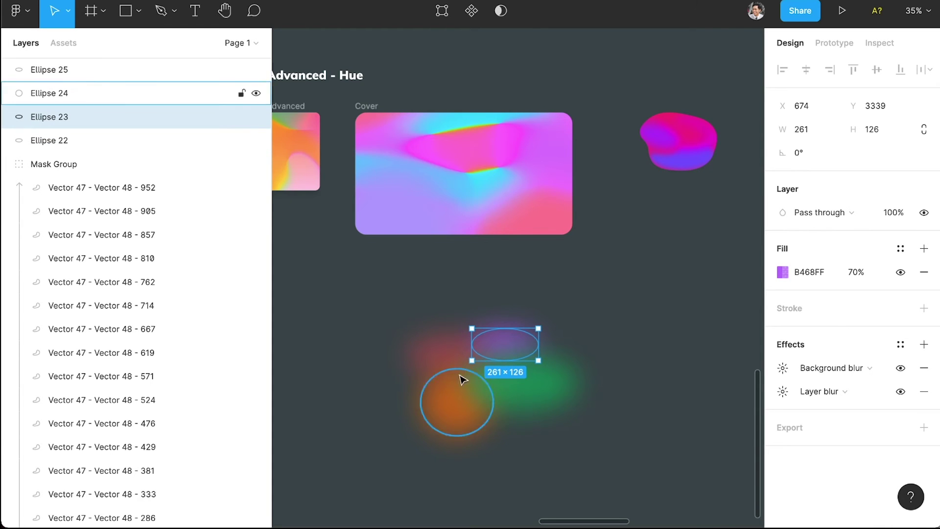
{"action": "scroll", "coordinate": [445, 363], "scroll_direction": "up", "scroll_amount": 5}
{"action": "scroll", "coordinate": [460, 396], "scroll_direction": "up", "scroll_amount": 1}
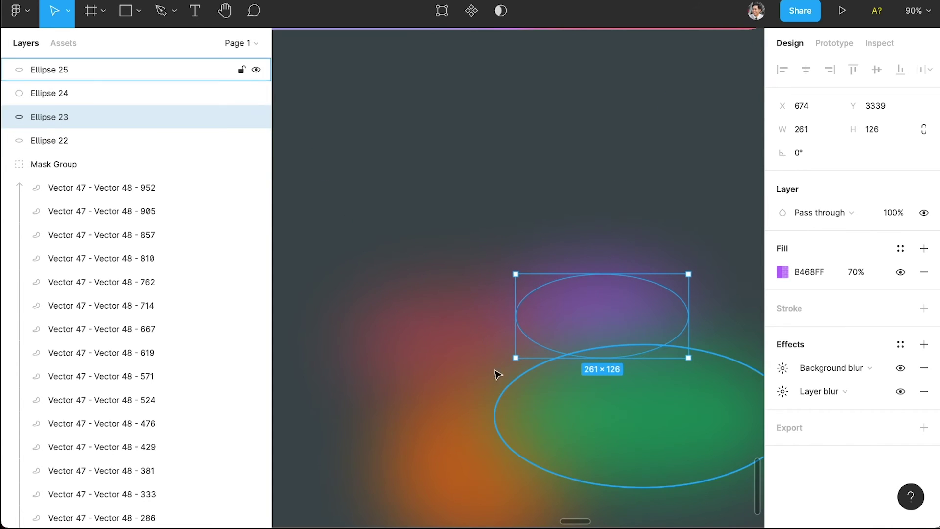
{"action": "scroll", "coordinate": [568, 392], "scroll_direction": "down", "scroll_amount": 5}
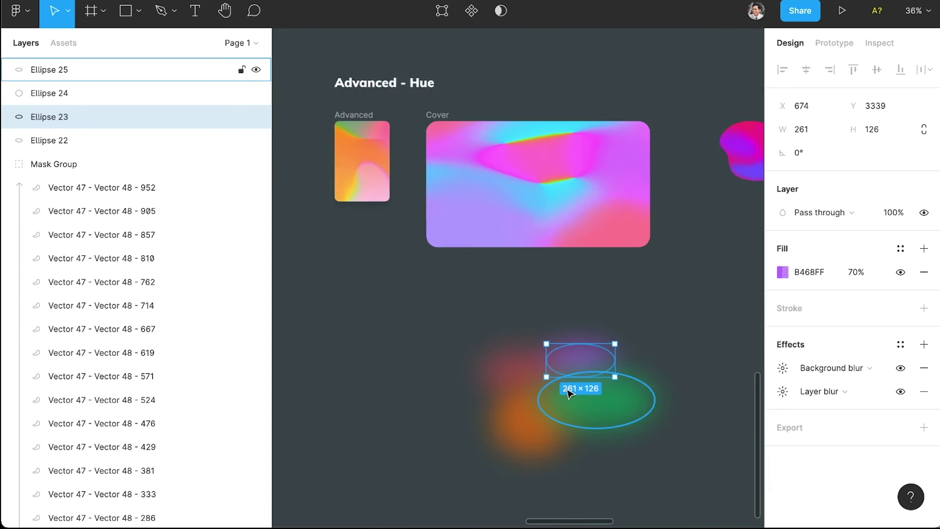
{"action": "left_click", "coordinate": [689, 347]}
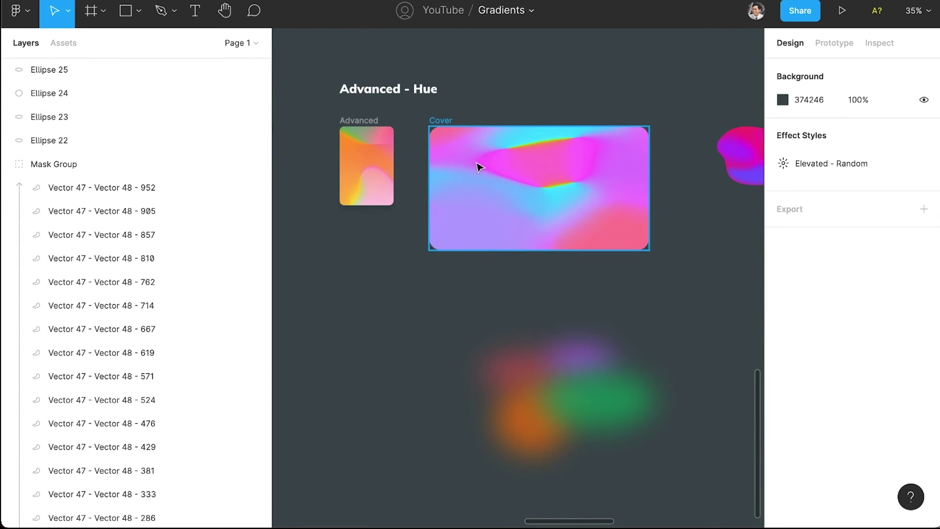
Select all four new blurred ellipses below the Cover example
{"action": "scroll", "coordinate": [481, 162], "scroll_direction": "up", "scroll_amount": 1}
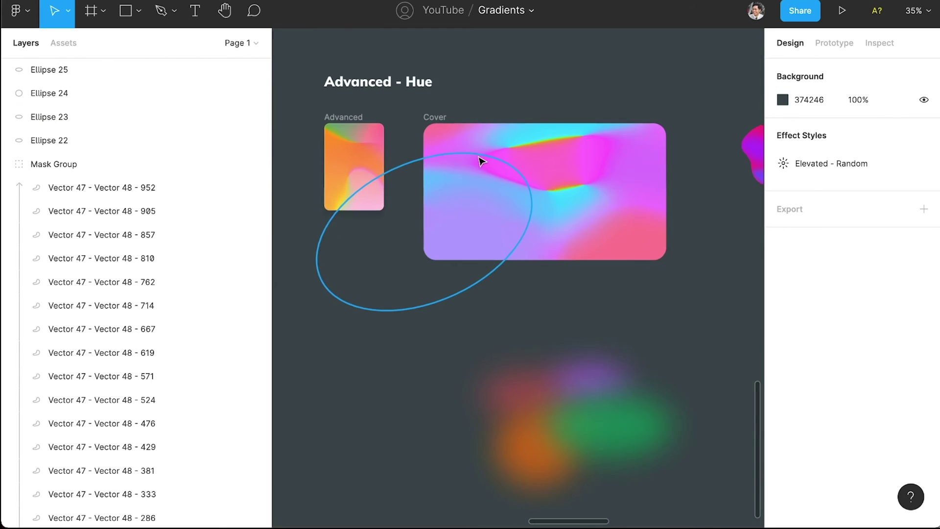
{"action": "scroll", "coordinate": [480, 160], "scroll_direction": "up", "scroll_amount": 5}
{"action": "scroll", "coordinate": [420, 167], "scroll_direction": "left", "scroll_amount": 4}
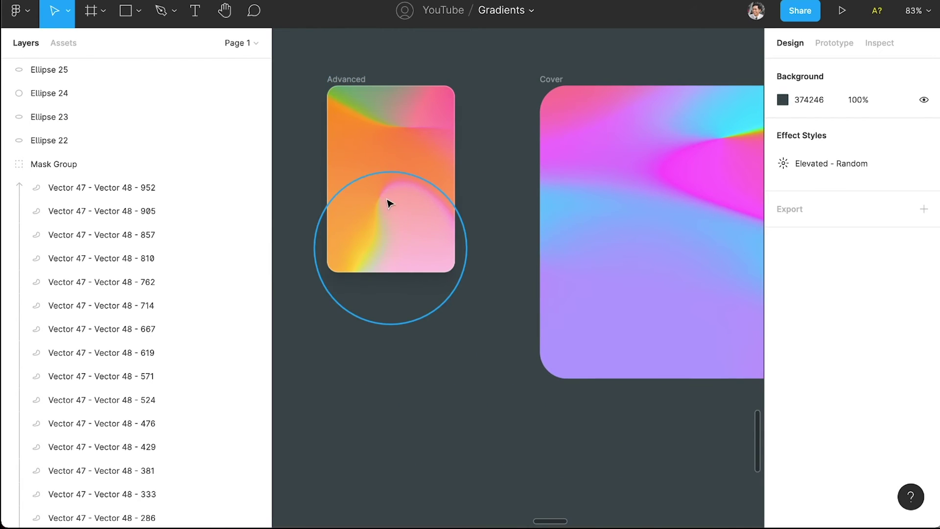
{"action": "scroll", "coordinate": [497, 328], "scroll_direction": "down", "scroll_amount": 3}
{"action": "scroll", "coordinate": [499, 362], "scroll_direction": "down", "scroll_amount": 5}
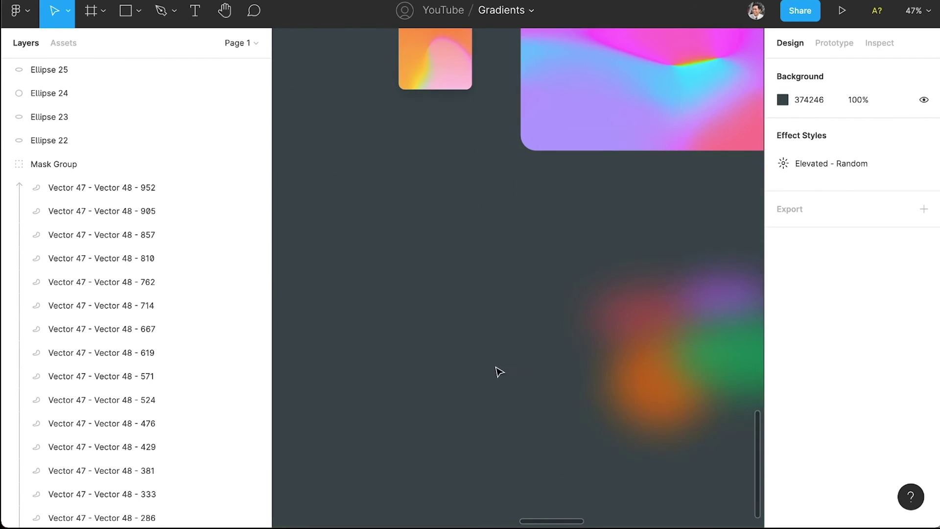
{"action": "scroll", "coordinate": [496, 367], "scroll_direction": "right", "scroll_amount": 3}
{"action": "left_click_drag", "start_coordinate": [430, 241], "coordinate": [729, 454]}
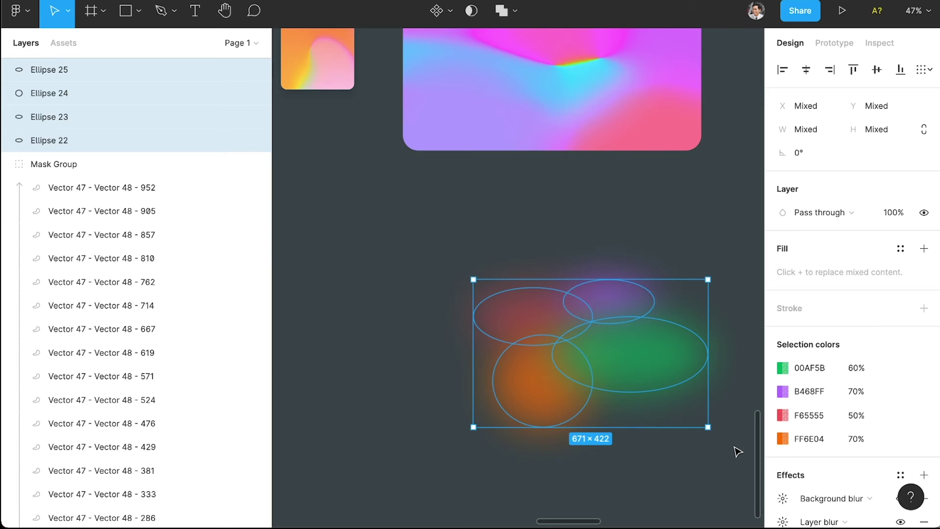
{"action": "key", "text": "a"}
{"action": "left_click_drag", "start_coordinate": [443, 250], "coordinate": [695, 453]}
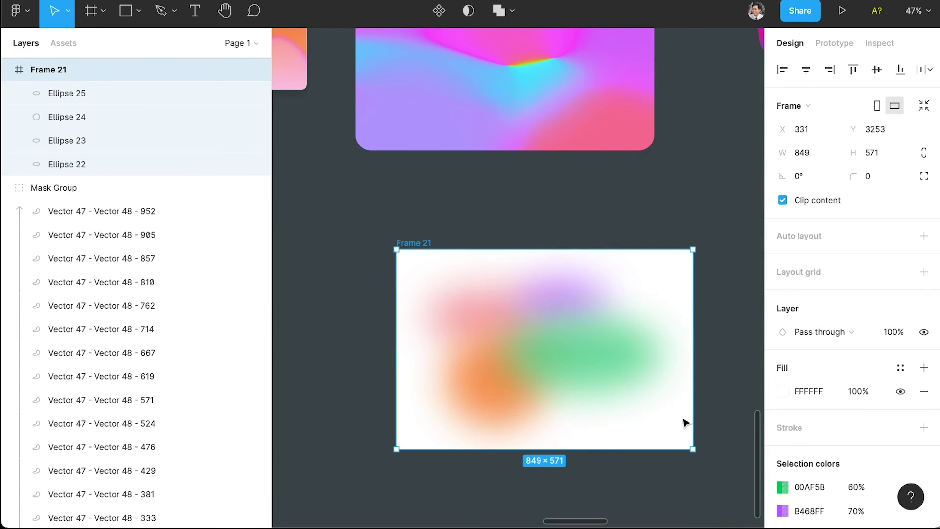
{"action": "key", "text": "super+z"}
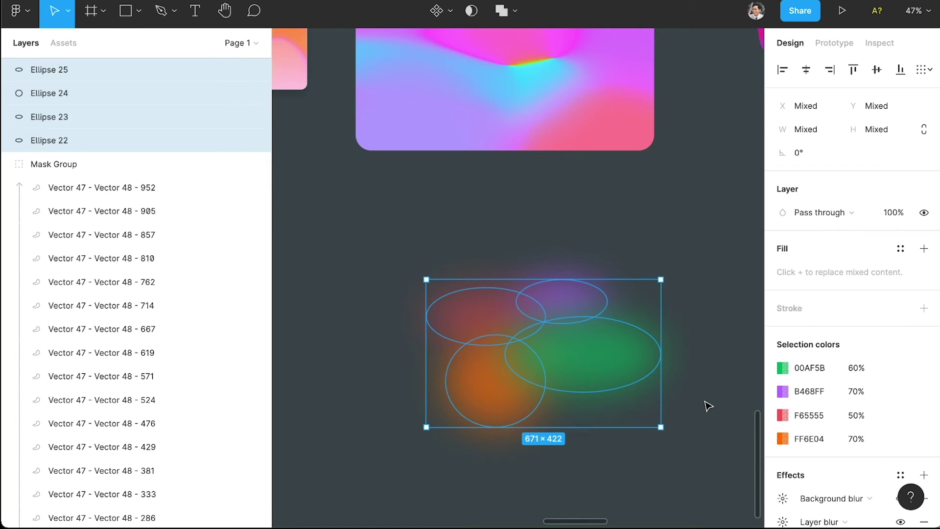
Wrap the four selected ellipses together in a frame and deselect it
{"action": "key", "text": "super+alt+g"}
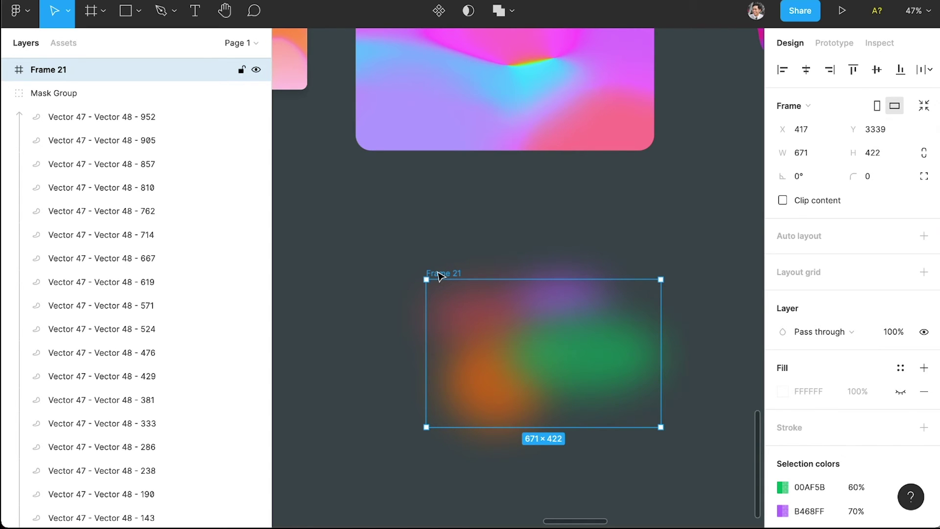
{"action": "left_click", "coordinate": [447, 256]}
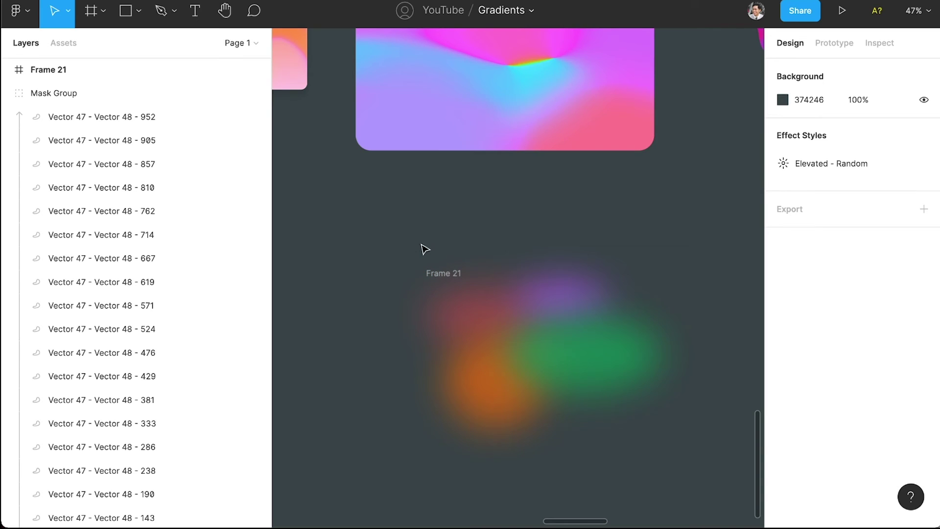
{"action": "key", "text": "r"}
{"action": "left_click_drag", "start_coordinate": [401, 236], "coordinate": [689, 454]}
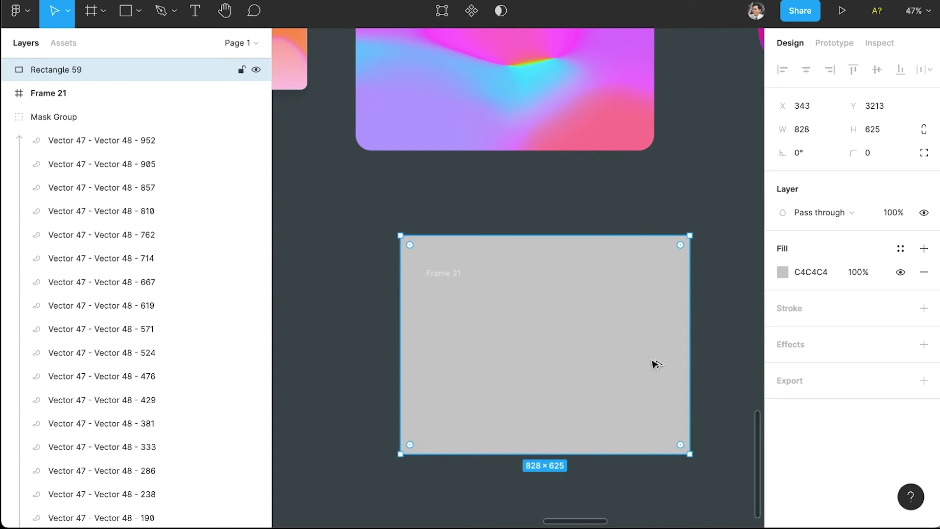
{"action": "key", "text": "alt+super+bracketleft"}
{"action": "key", "text": "alt+super+bracketleft"}
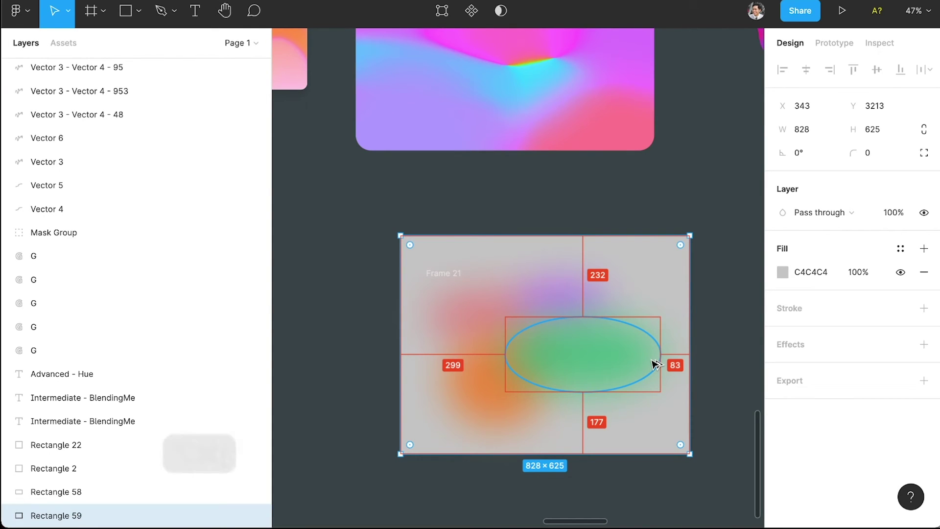
{"action": "key", "text": "alt+super+bracketleft"}
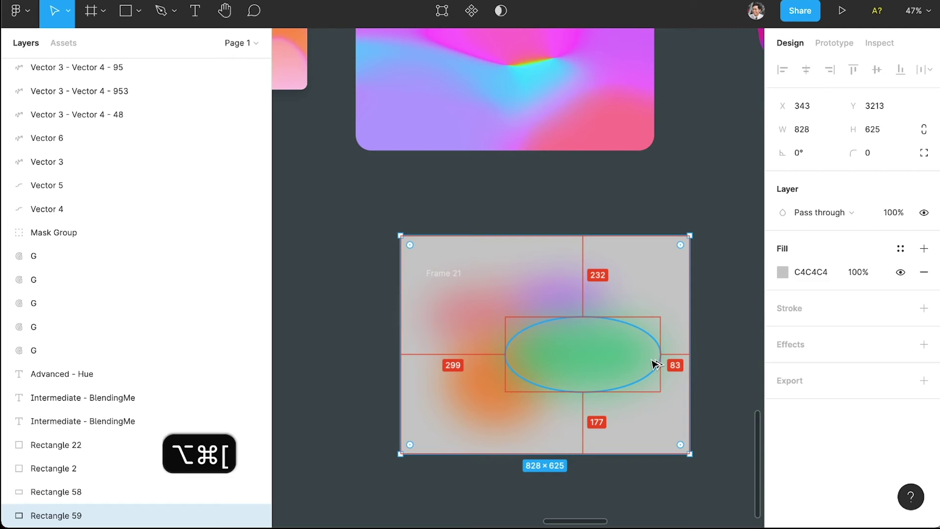
{"action": "key", "text": "alt+super+bracketleft"}
{"action": "key", "text": "alt+super+bracketleft"}
{"action": "key", "text": "alt+super+bracketleft"}
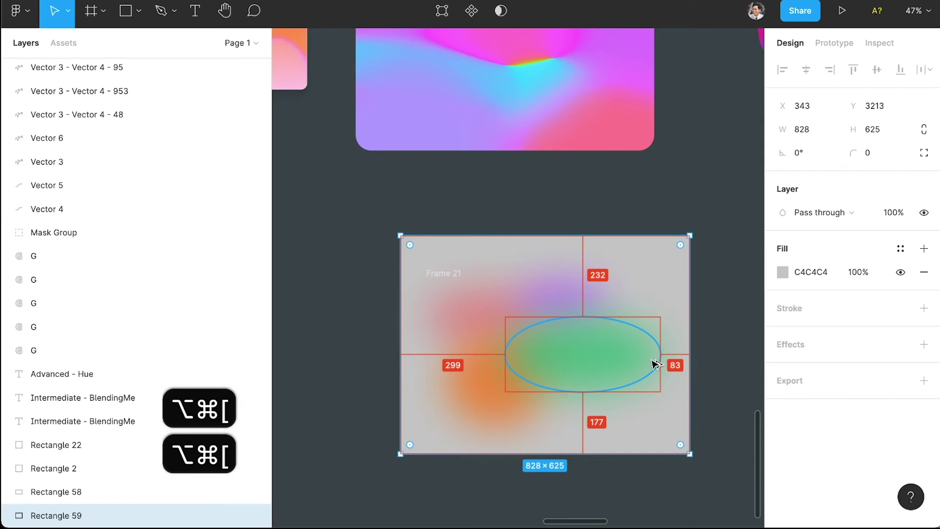
{"action": "key", "text": "alt+super+bracketleft"}
{"action": "key", "text": "BackSpace"}
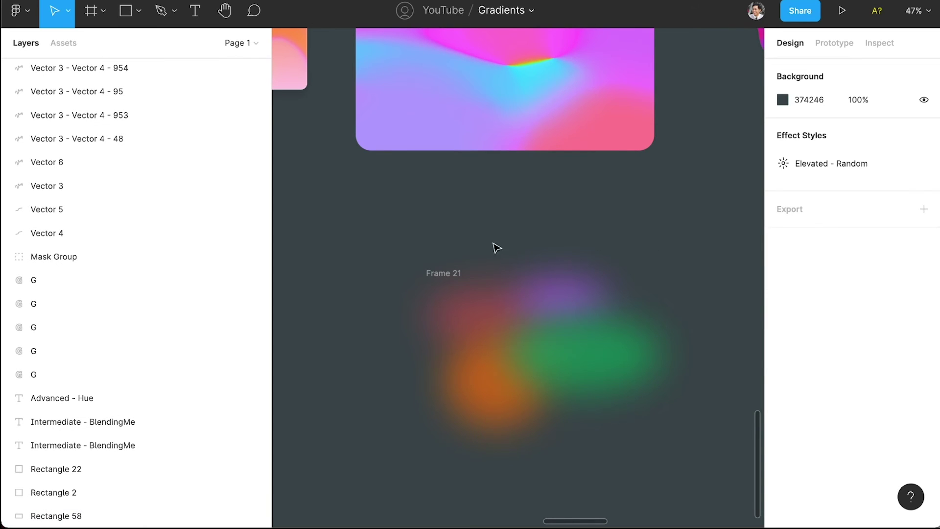
Draw a frame about 1003 × 689 around the framed ellipses and apply the Annotation/Peach colour style as its fill
{"action": "key", "text": "a"}
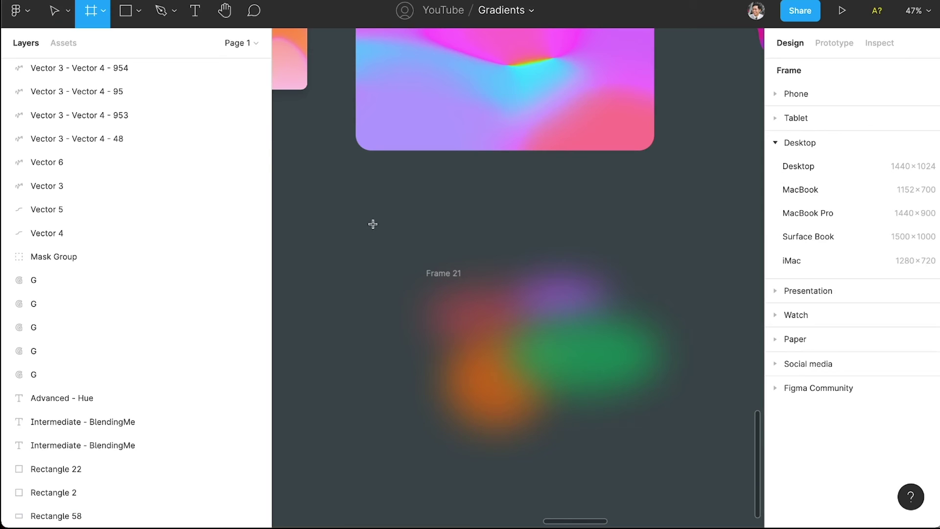
{"action": "left_click_drag", "start_coordinate": [372, 223], "coordinate": [724, 464]}
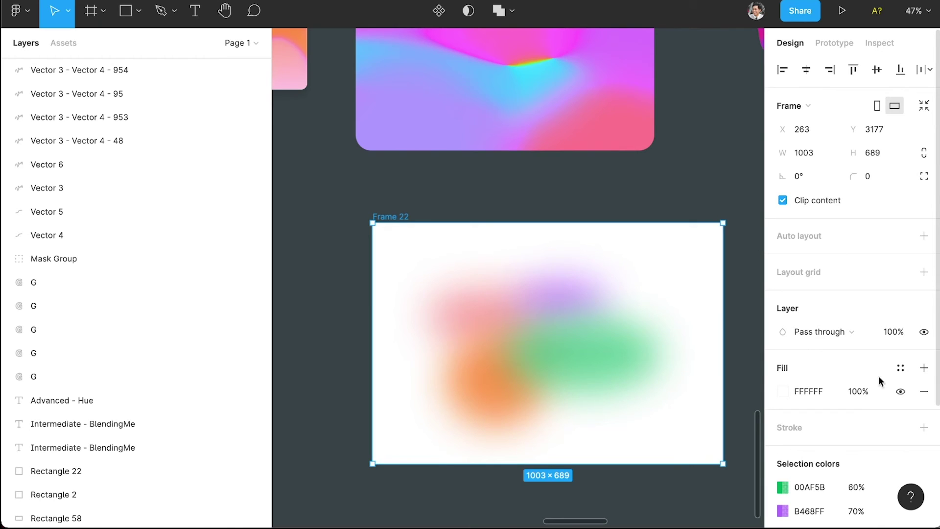
{"action": "left_click", "coordinate": [900, 370]}
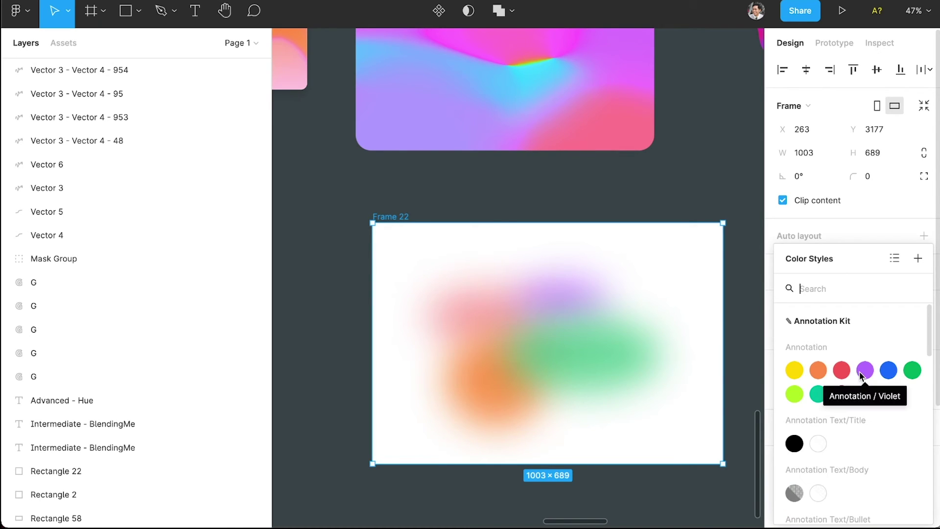
{"action": "left_click", "coordinate": [822, 372]}
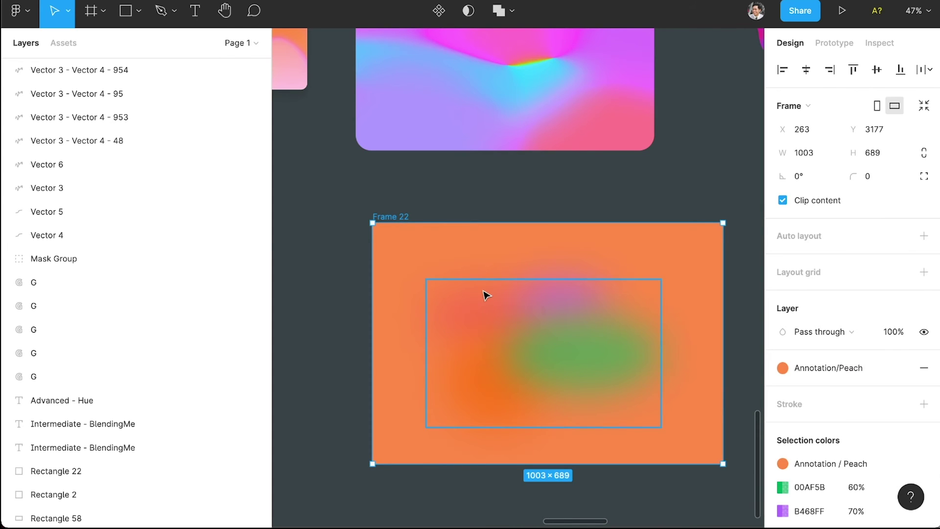
Set the blend mode of the inner frame holding the ellipses to Hue
{"action": "left_click", "coordinate": [518, 298]}
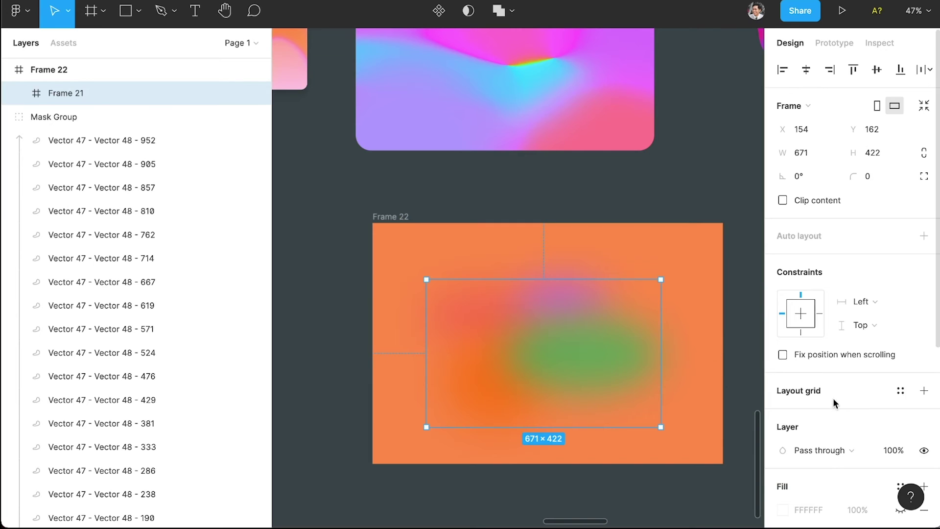
{"action": "scroll", "coordinate": [836, 416], "scroll_direction": "down", "scroll_amount": 3}
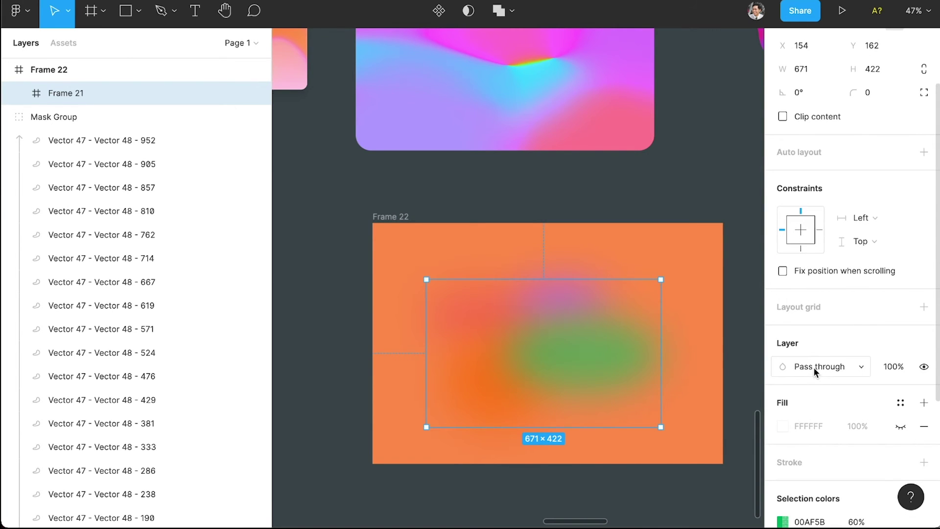
{"action": "left_click", "coordinate": [816, 366]}
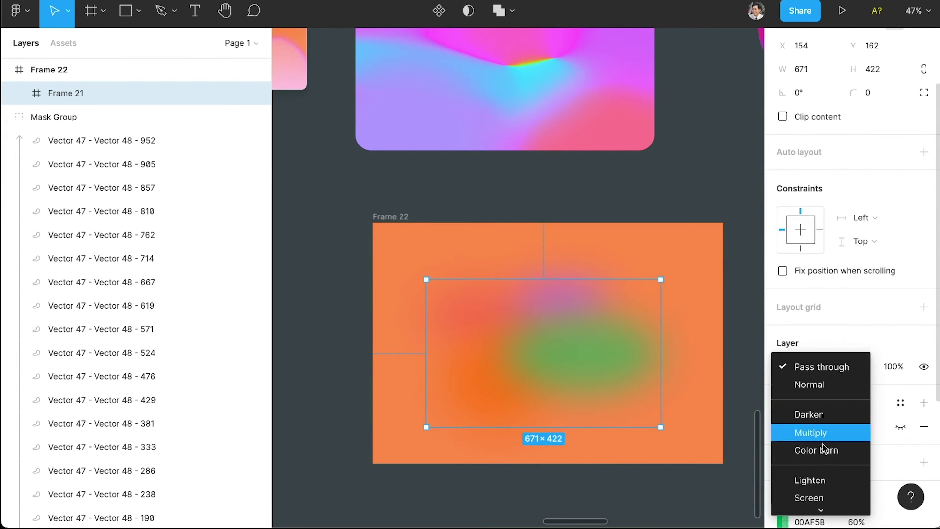
{"action": "scroll", "coordinate": [822, 448], "scroll_direction": "down", "scroll_amount": 3}
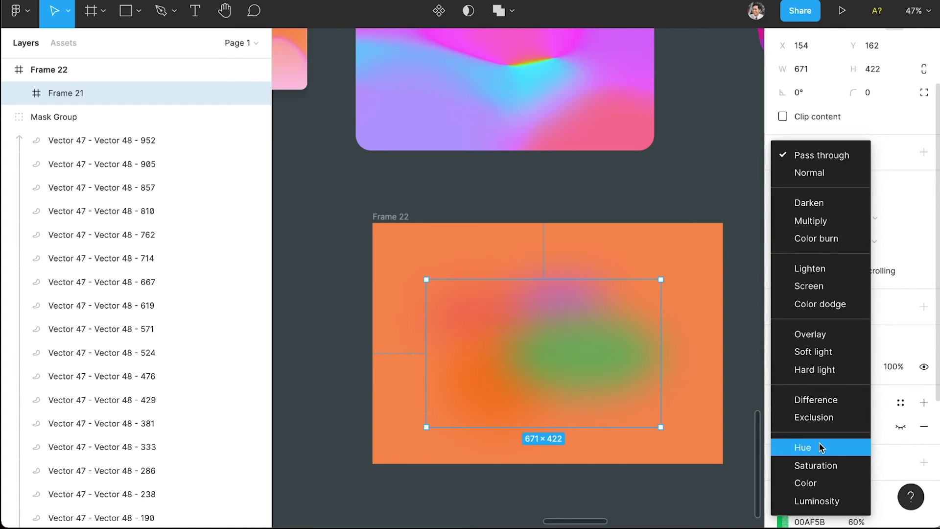
{"action": "left_click", "coordinate": [819, 447]}
Move the purple ellipse slightly up and to the left above the green ellipse inside the peach frame
{"action": "scroll", "coordinate": [465, 325], "scroll_direction": "up", "scroll_amount": 5}
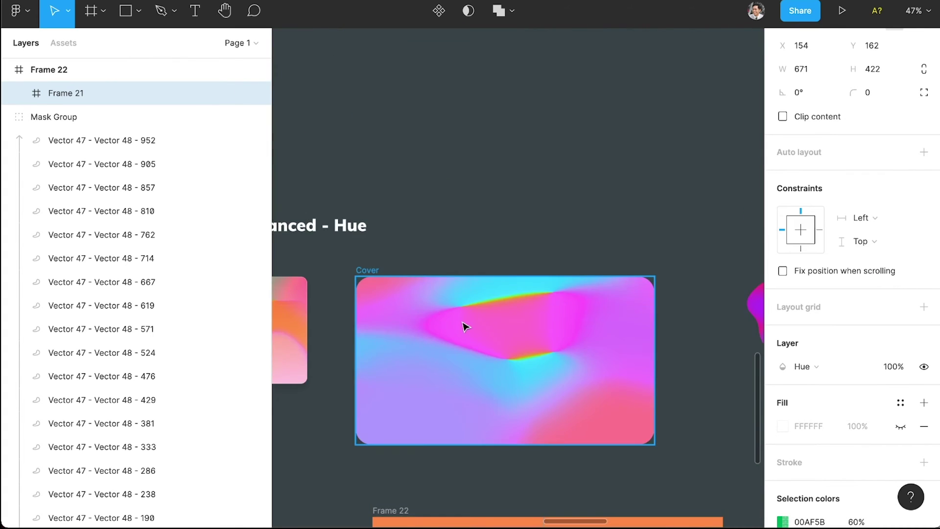
{"action": "scroll", "coordinate": [468, 325], "scroll_direction": "left", "scroll_amount": 4}
{"action": "scroll", "coordinate": [552, 300], "scroll_direction": "right", "scroll_amount": 4}
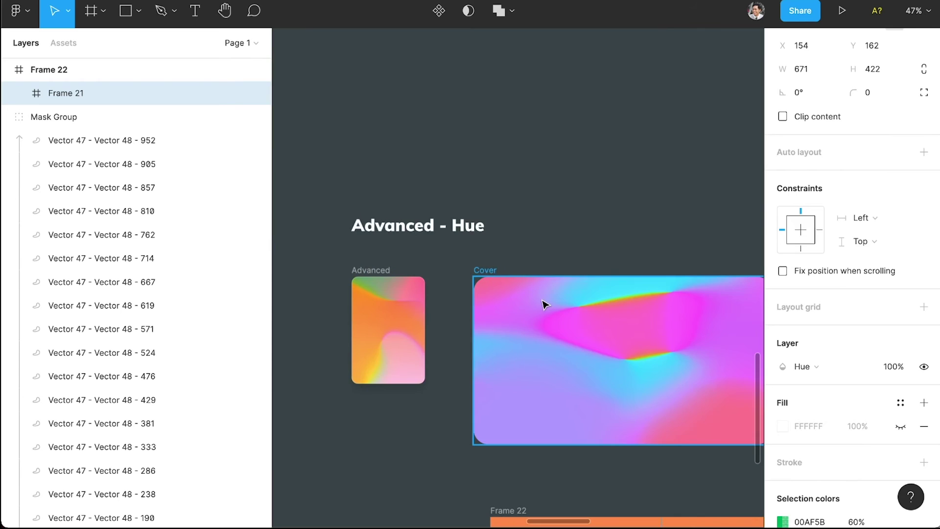
{"action": "scroll", "coordinate": [543, 304], "scroll_direction": "down", "scroll_amount": 5}
{"action": "scroll", "coordinate": [543, 305], "scroll_direction": "right", "scroll_amount": 4}
{"action": "scroll", "coordinate": [518, 319], "scroll_direction": "down", "scroll_amount": 3}
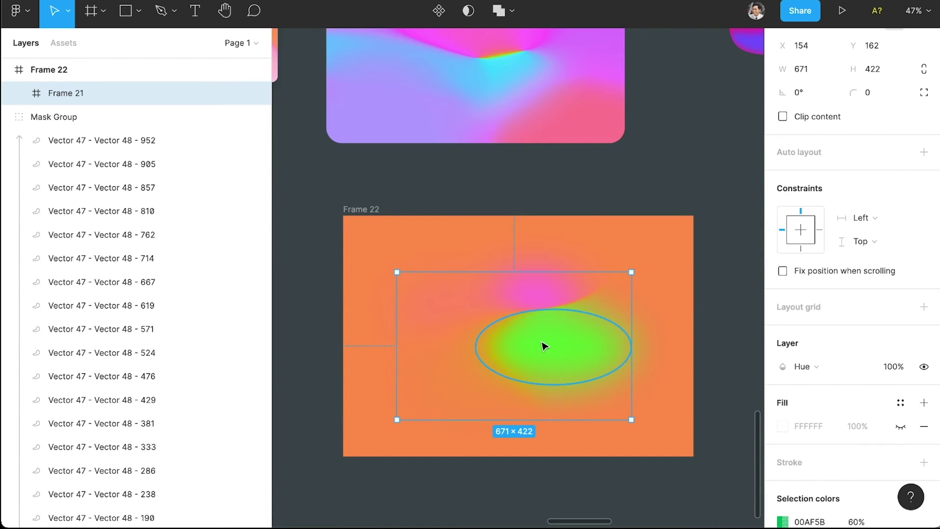
{"action": "left_click", "coordinate": [547, 345]}
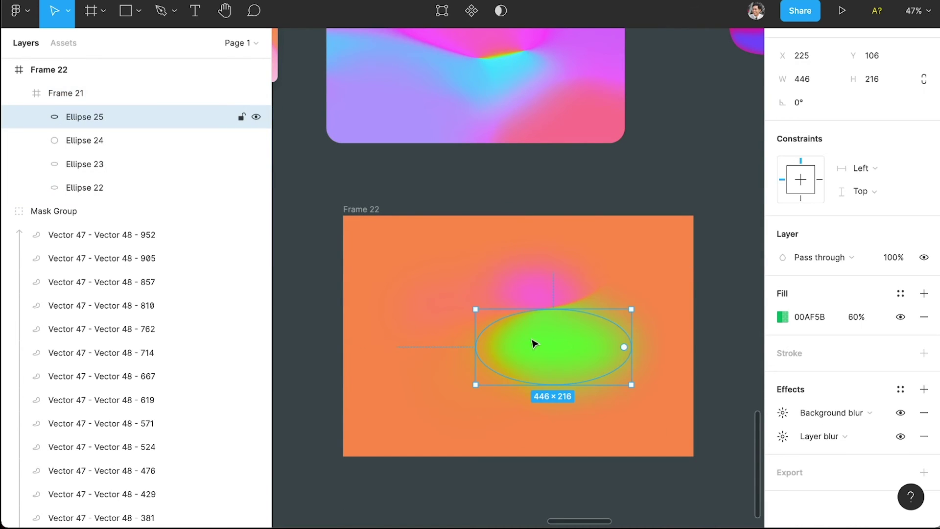
{"action": "left_click", "coordinate": [537, 292]}
{"action": "scroll", "coordinate": [534, 342], "scroll_direction": "up", "scroll_amount": 5}
{"action": "mouse_move", "coordinate": [535, 262]}
{"action": "left_mouse_down"}
{"action": "mouse_move", "coordinate": [522, 313]}
{"action": "mouse_move", "coordinate": [531, 247]}
{"action": "left_mouse_up"}
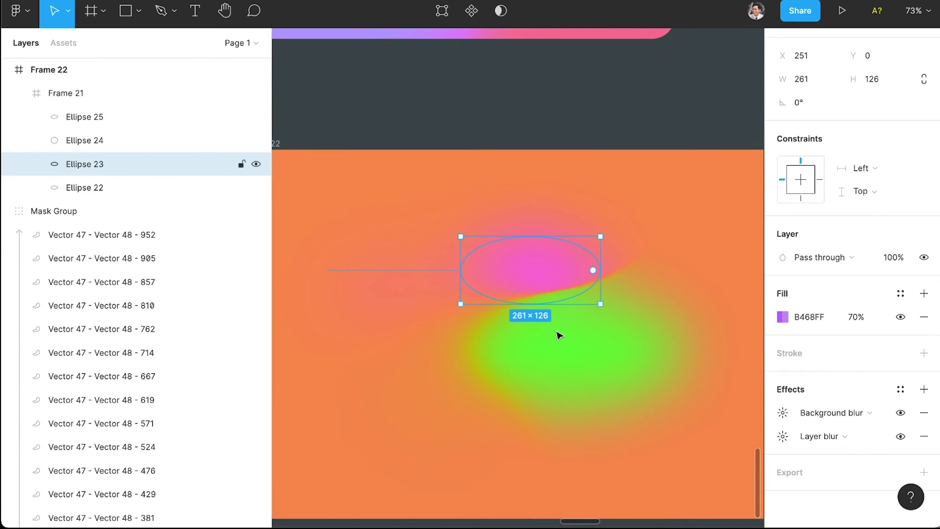
Move the green ellipse left to about X 43, Y 89 and shift the red ellipse slightly to about X 17, Y 0
{"action": "left_click", "coordinate": [568, 355]}
{"action": "left_click_drag", "start_coordinate": [569, 357], "coordinate": [472, 351]}
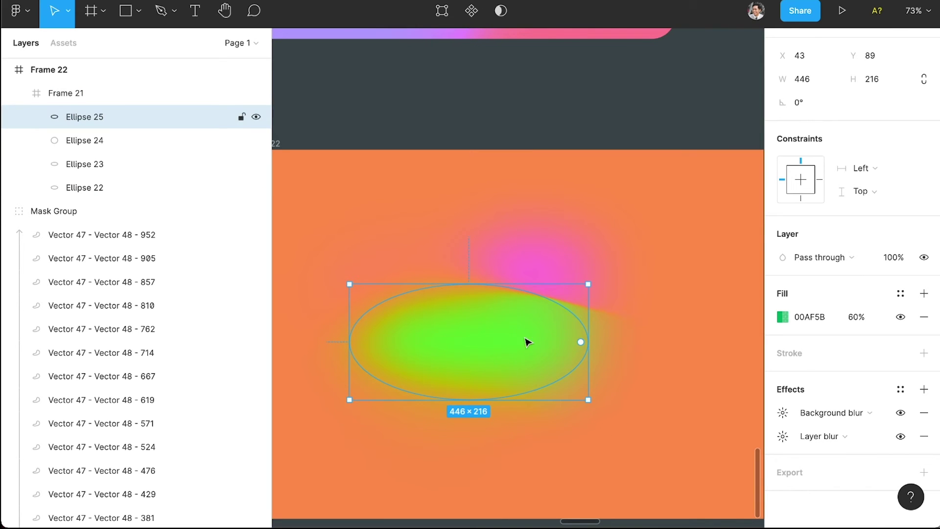
{"action": "left_click", "coordinate": [430, 267]}
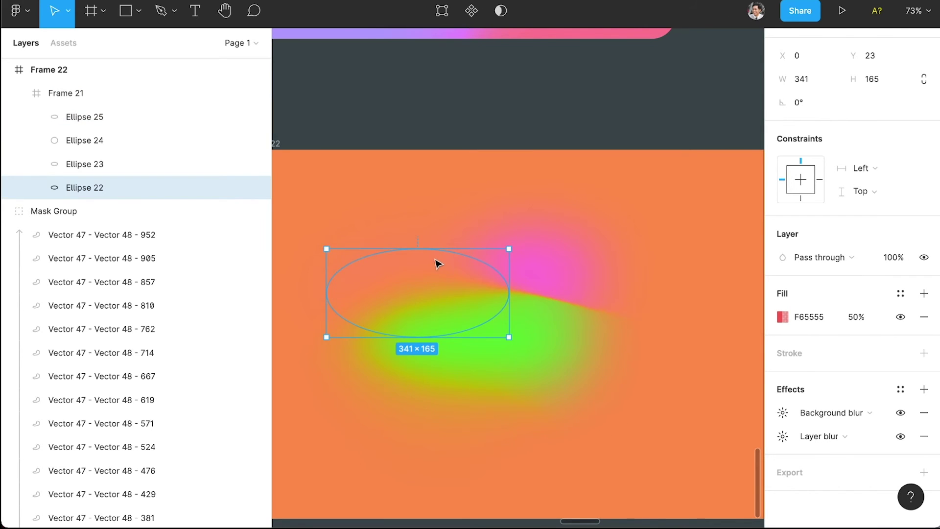
{"action": "left_click_drag", "start_coordinate": [437, 265], "coordinate": [439, 260]}
{"action": "scroll", "coordinate": [504, 309], "scroll_direction": "down", "scroll_amount": 5}
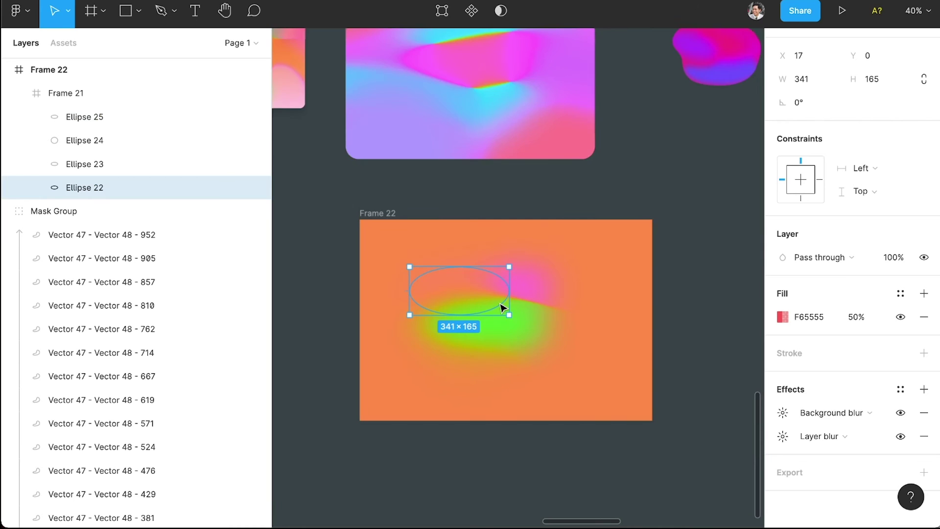
Try the Annotation/Yellow and Annotation/Magenta colour styles as the outer frame's fill, and settle on Annotation/Violet
{"action": "scroll", "coordinate": [503, 307], "scroll_direction": "up", "scroll_amount": 2}
{"action": "scroll", "coordinate": [549, 308], "scroll_direction": "left", "scroll_amount": 3}
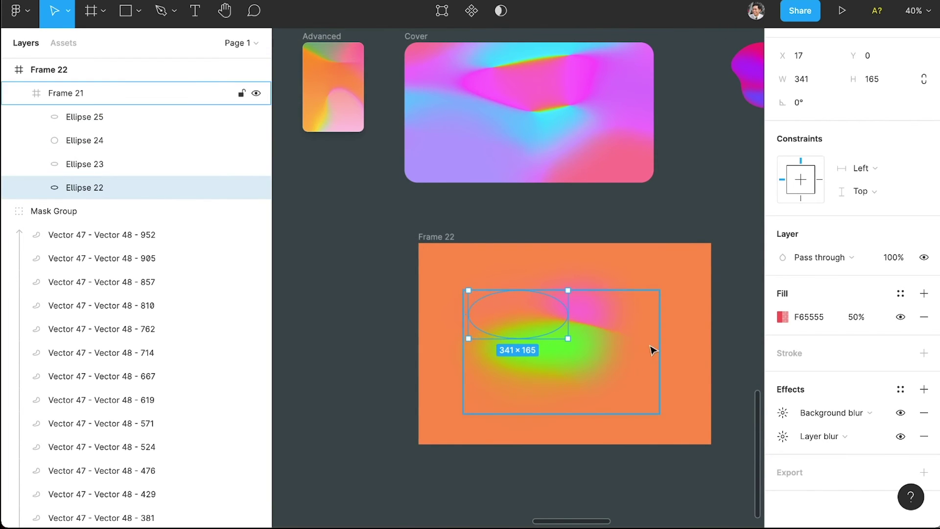
{"action": "left_click", "coordinate": [435, 240]}
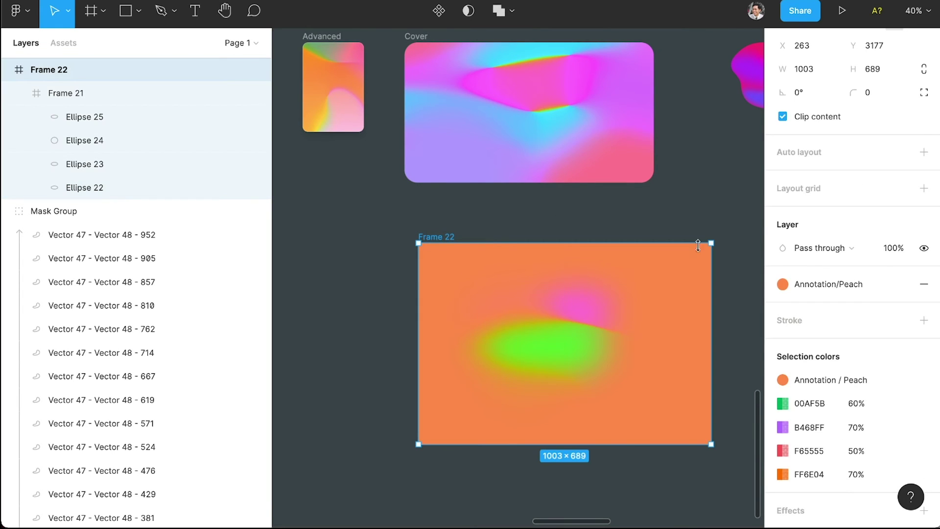
{"action": "left_click", "coordinate": [827, 282]}
{"action": "left_click", "coordinate": [794, 370]}
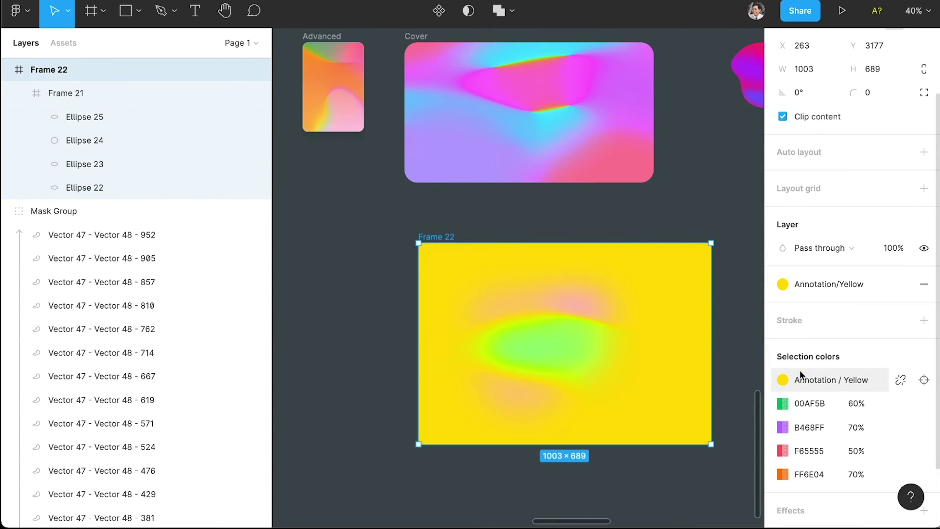
{"action": "left_click", "coordinate": [816, 282]}
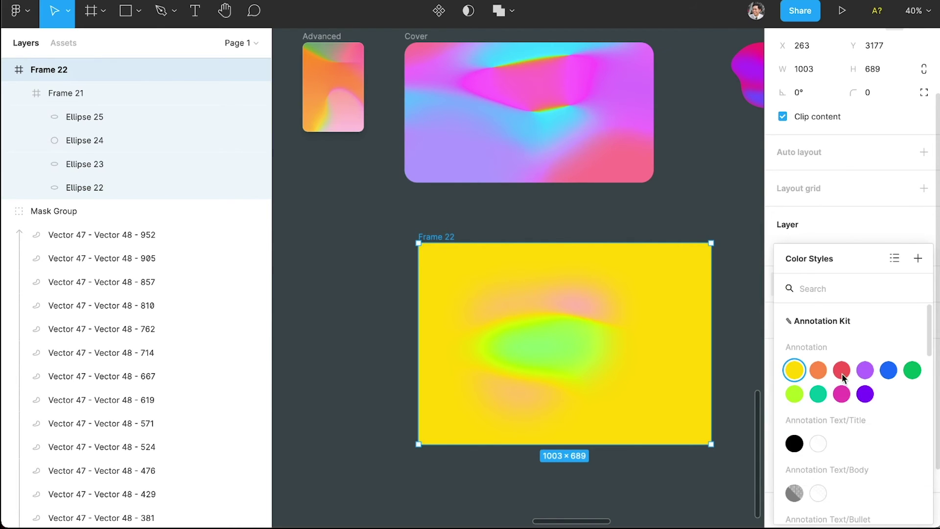
{"action": "left_click", "coordinate": [847, 395]}
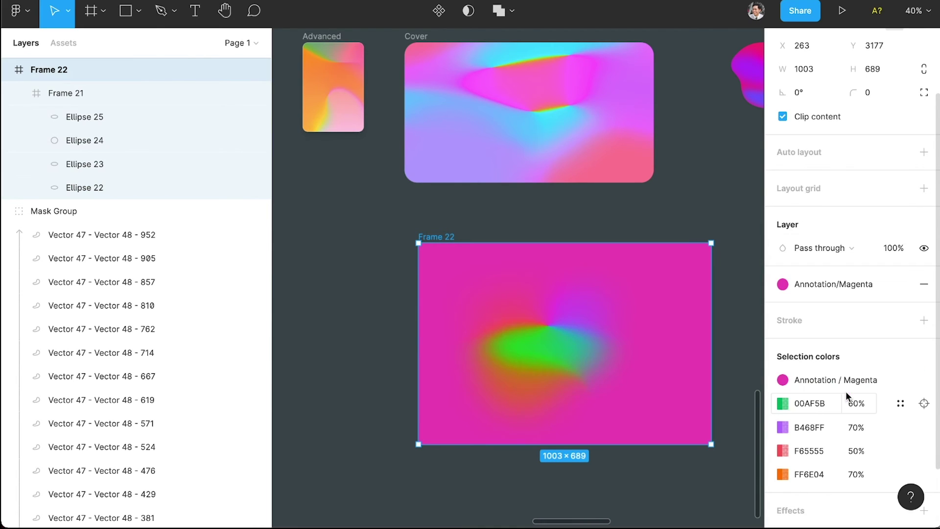
{"action": "left_click", "coordinate": [826, 287]}
{"action": "left_click", "coordinate": [864, 369]}
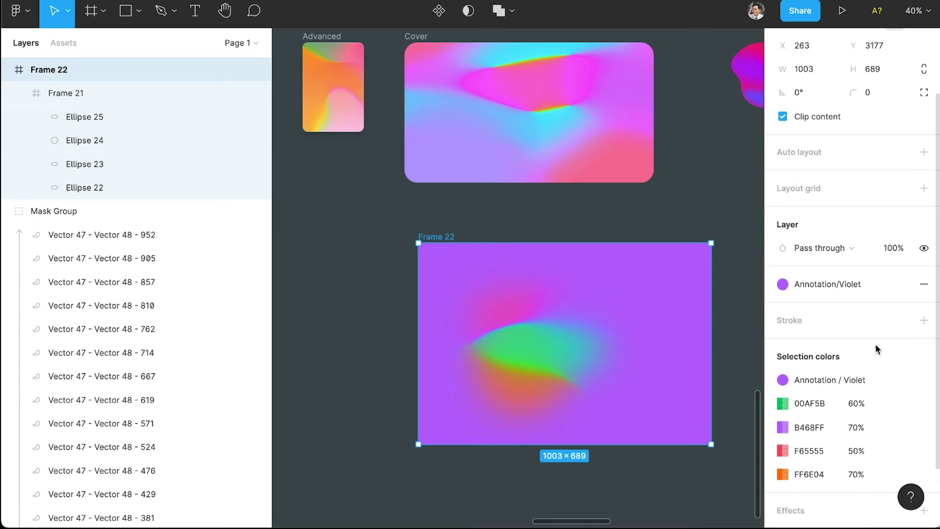
{"action": "scroll", "coordinate": [550, 357], "scroll_direction": "up", "scroll_amount": 2}
{"action": "left_click_drag", "start_coordinate": [548, 357], "coordinate": [581, 359]}
{"action": "key", "text": "super+z"}
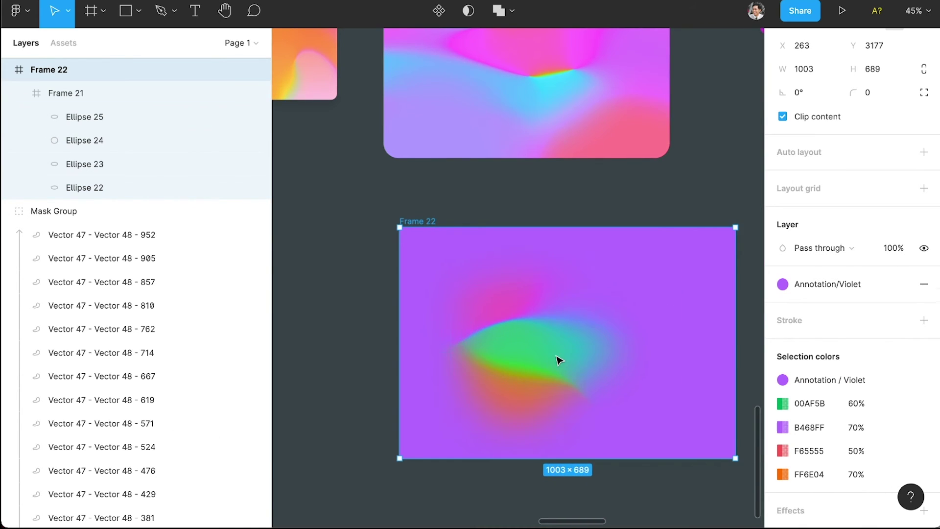
Move the green ellipse down and right, the red ellipse to about X 68, Y 125, and the purple ellipse to about X 383, Y 158
{"action": "left_click", "coordinate": [554, 359]}
{"action": "left_click", "coordinate": [556, 355]}
{"action": "left_click_drag", "start_coordinate": [552, 354], "coordinate": [607, 393]}
{"action": "left_click_drag", "start_coordinate": [524, 315], "coordinate": [541, 357]}
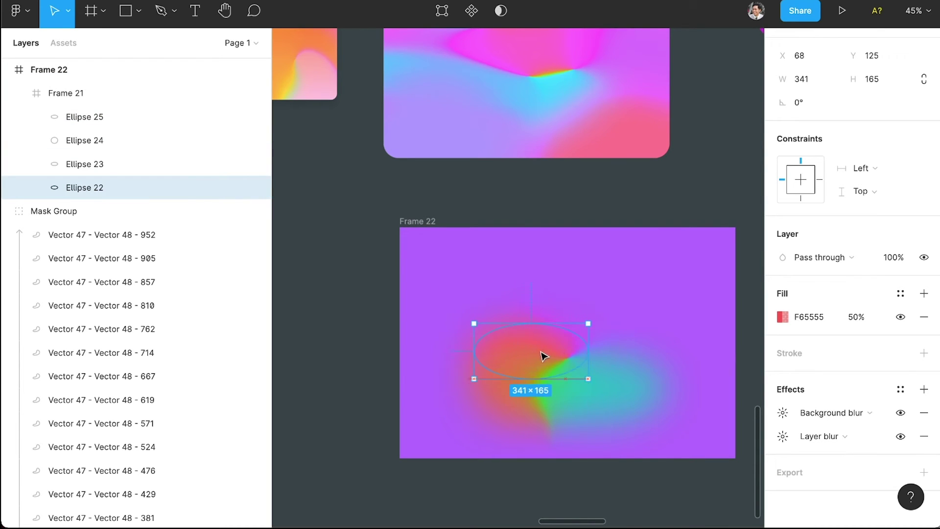
{"action": "left_click", "coordinate": [613, 317]}
{"action": "left_click_drag", "start_coordinate": [613, 317], "coordinate": [654, 363]}
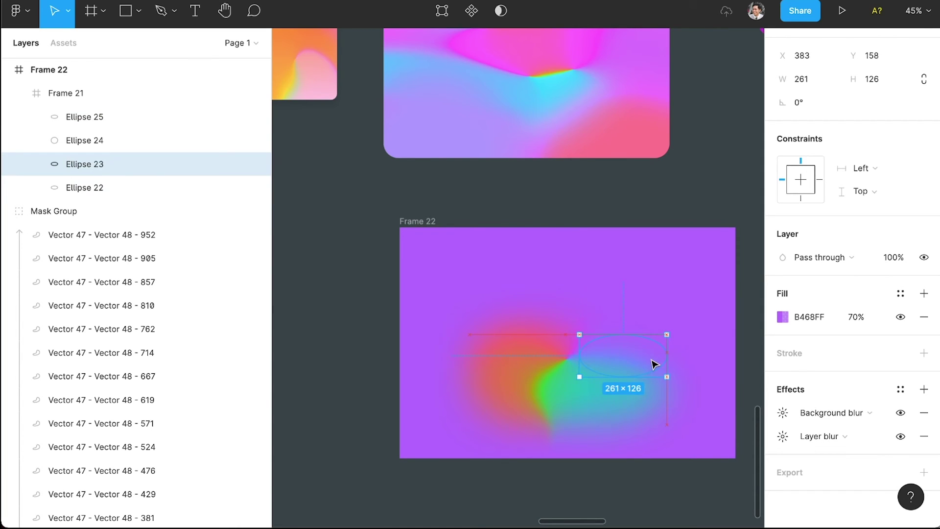
Move the green ellipse left to about X -25, Y 221, the orange one to X 55, Y 125, and the purple one to X 290, Y 112
{"action": "left_click", "coordinate": [554, 406]}
{"action": "left_click_drag", "start_coordinate": [554, 406], "coordinate": [483, 414]}
{"action": "left_click", "coordinate": [533, 348]}
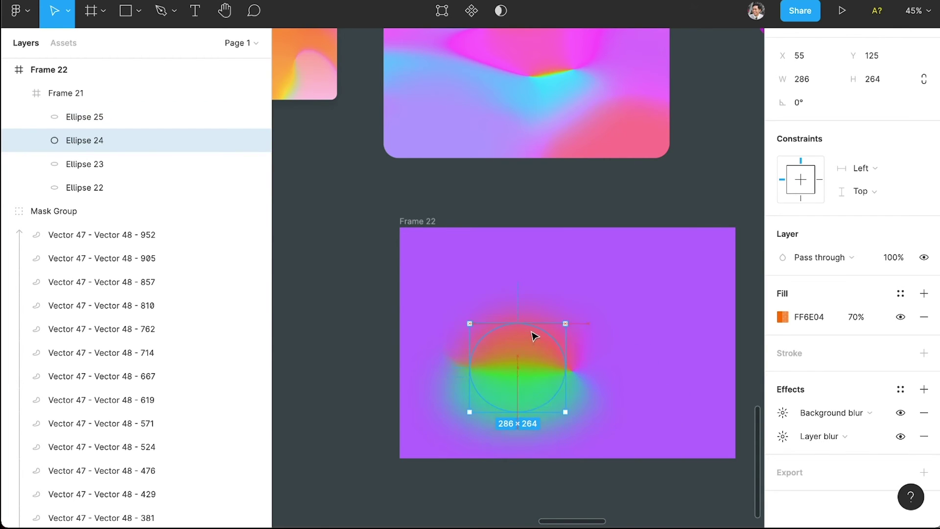
{"action": "left_click_drag", "start_coordinate": [629, 369], "coordinate": [601, 353]}
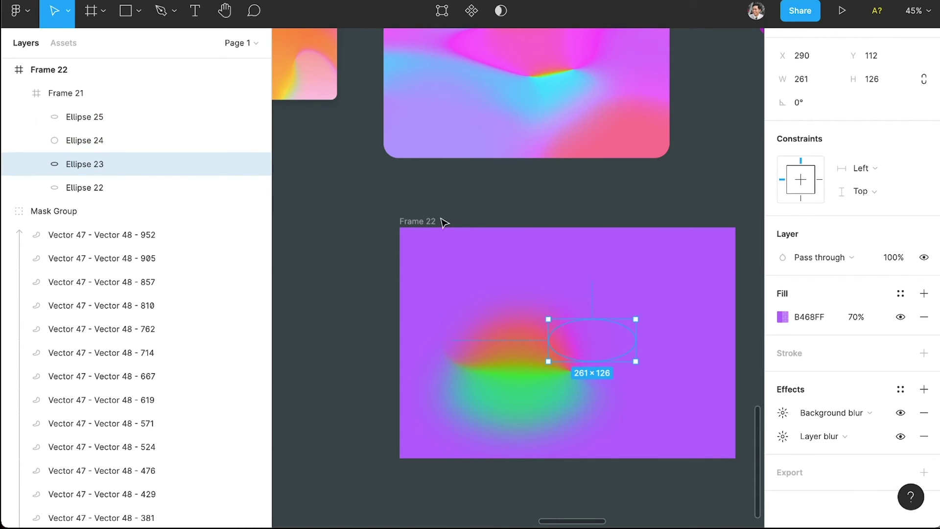
Detach the violet colour style from the outer frame and change its fill from solid to a linear gradient
{"action": "left_click", "coordinate": [422, 222]}
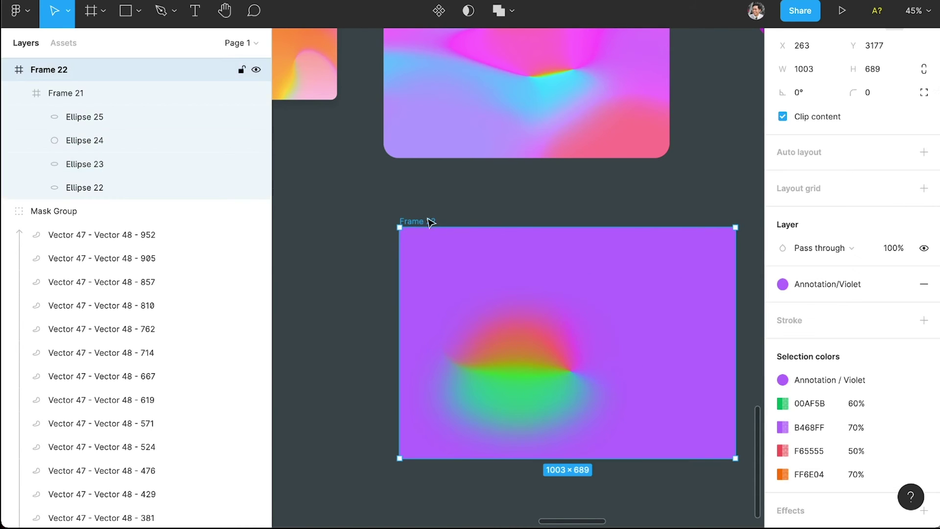
{"action": "left_click", "coordinate": [899, 284]}
{"action": "left_click", "coordinate": [785, 306]}
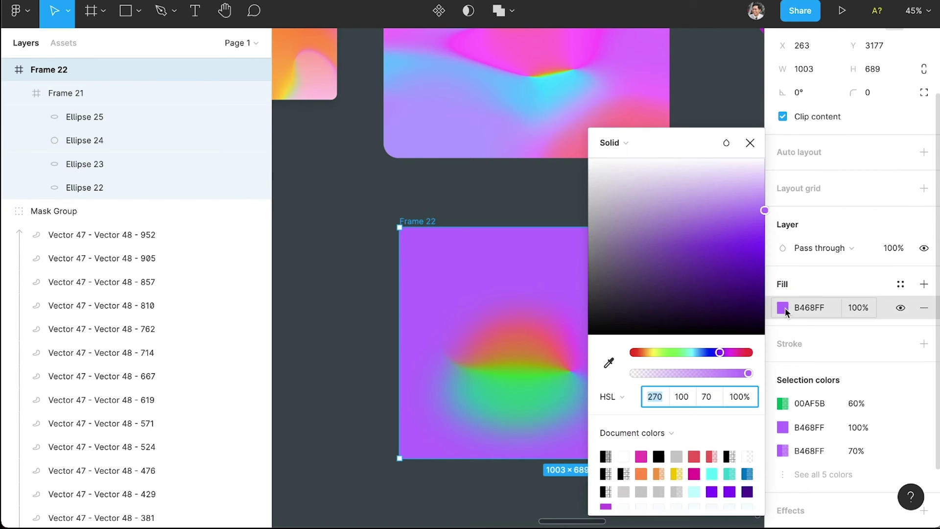
{"action": "left_click", "coordinate": [609, 143]}
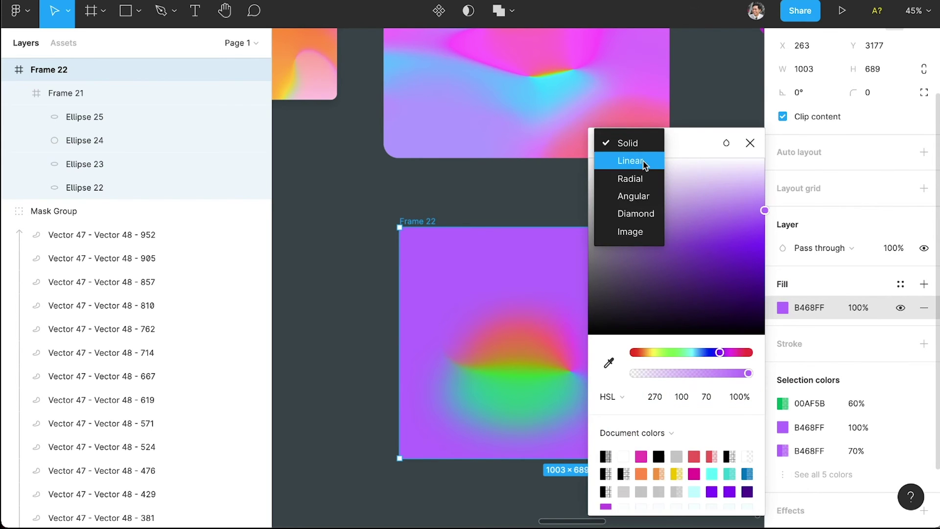
{"action": "left_click", "coordinate": [632, 161]}
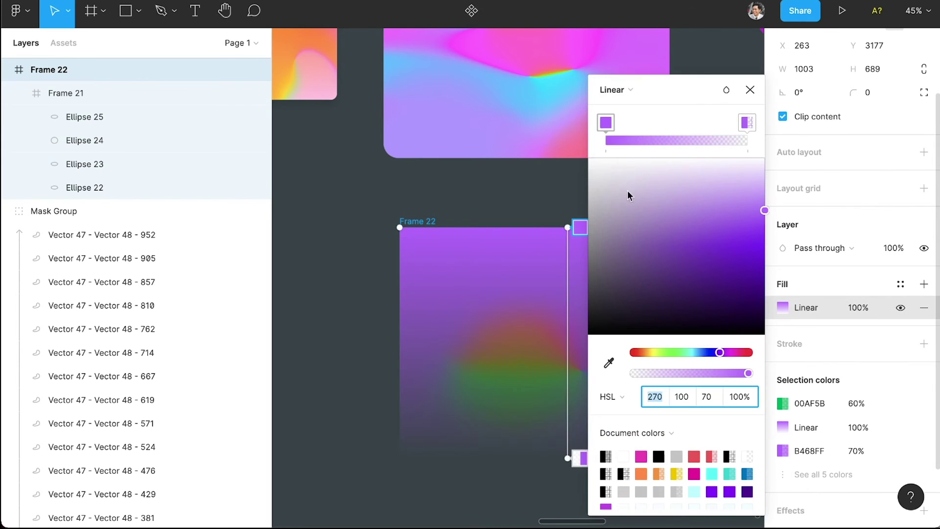
Set the gradient's first stop to the orange document colour and raise the violet end stop's opacity to 100%
{"action": "left_click", "coordinate": [641, 472]}
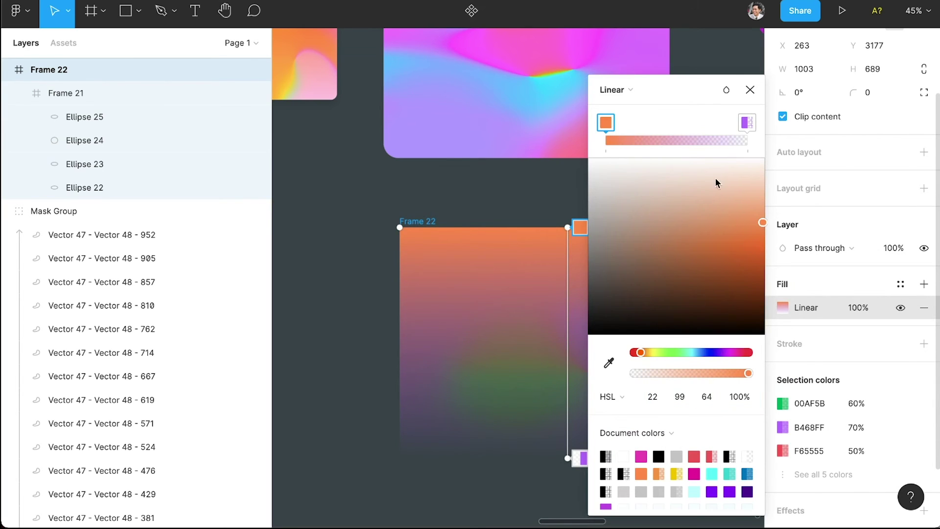
{"action": "left_click", "coordinate": [747, 122]}
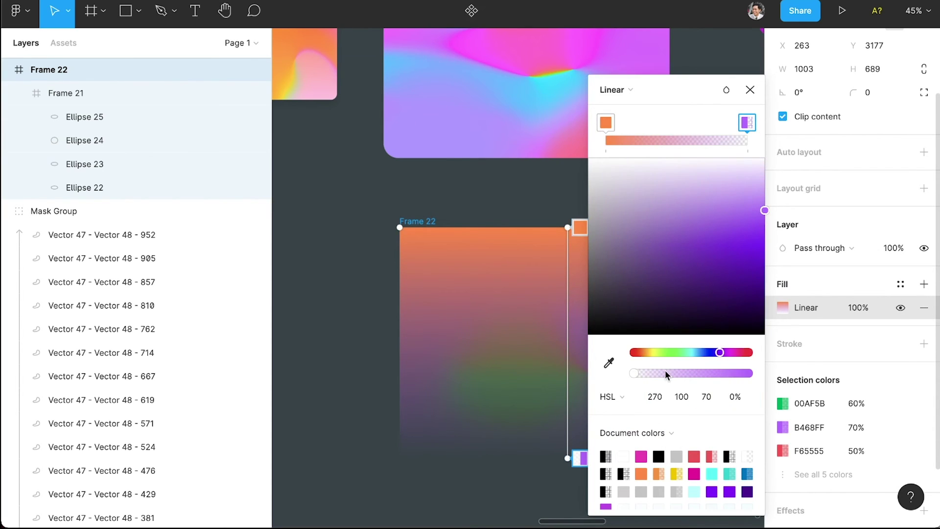
{"action": "left_click_drag", "start_coordinate": [642, 375], "coordinate": [811, 372]}
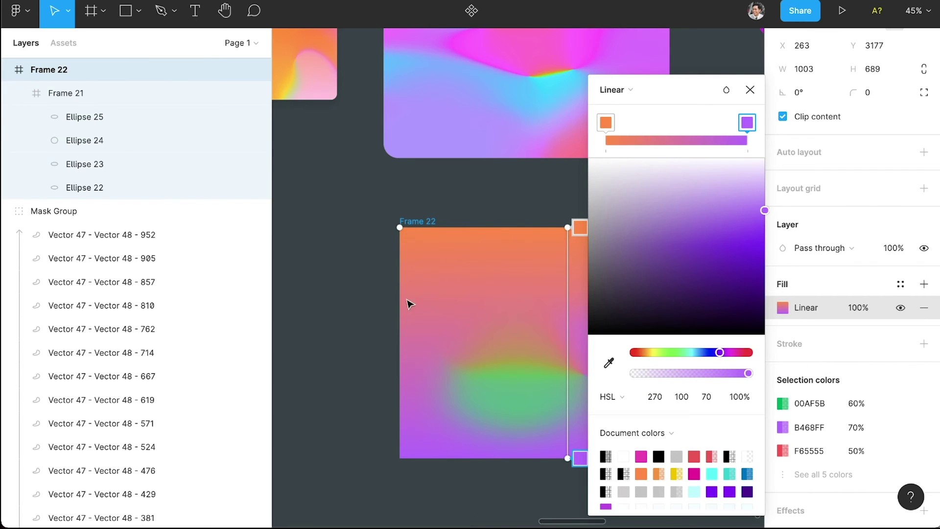
Angle the linear gradient diagonally from near the outer frame's upper-left corner to just beyond its lower-right corner
{"action": "scroll", "coordinate": [394, 300], "scroll_direction": "right", "scroll_amount": 3}
{"action": "scroll", "coordinate": [401, 296], "scroll_direction": "down", "scroll_amount": 5}
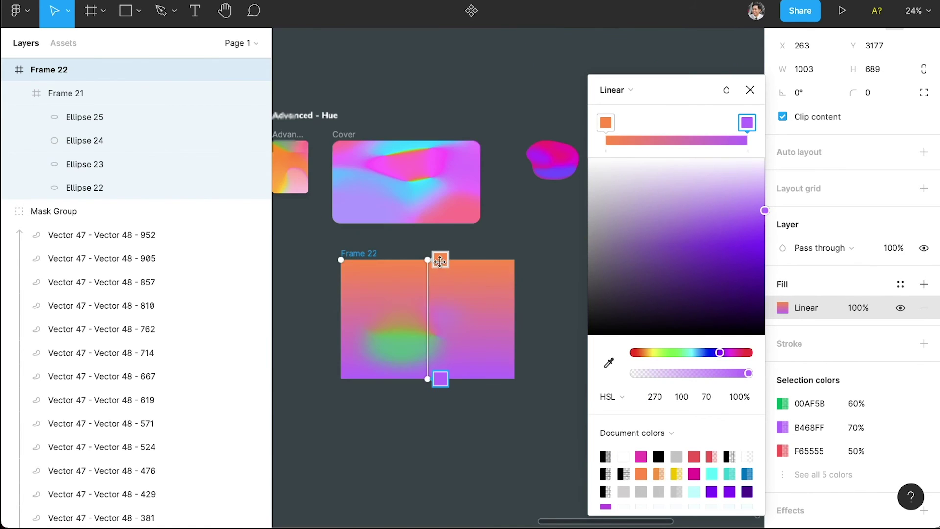
{"action": "left_click_drag", "start_coordinate": [430, 260], "coordinate": [335, 271]}
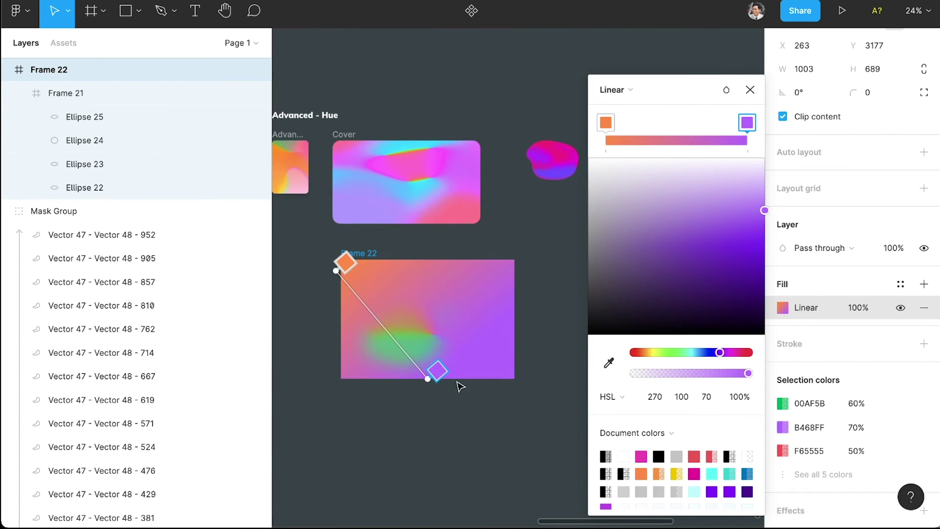
{"action": "left_click_drag", "start_coordinate": [432, 380], "coordinate": [533, 385]}
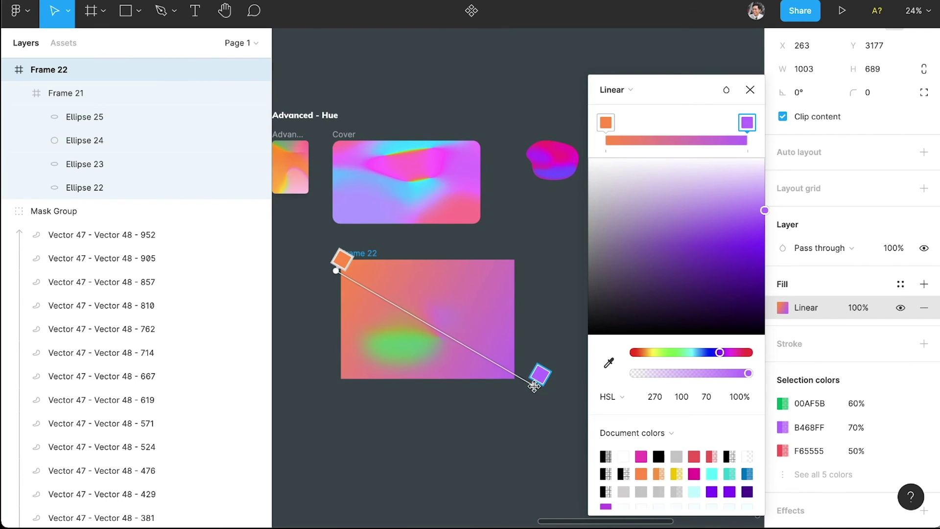
Change the gradient's orange stop to a deep blue-violet with HSL 259, 93, 56
{"action": "scroll", "coordinate": [421, 340], "scroll_direction": "up", "scroll_amount": 5}
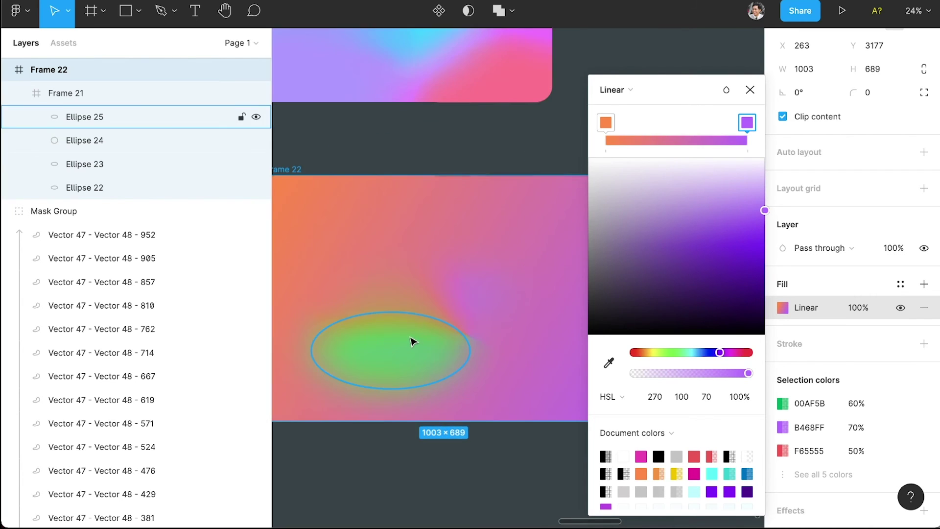
{"action": "scroll", "coordinate": [413, 333], "scroll_direction": "down", "scroll_amount": 3}
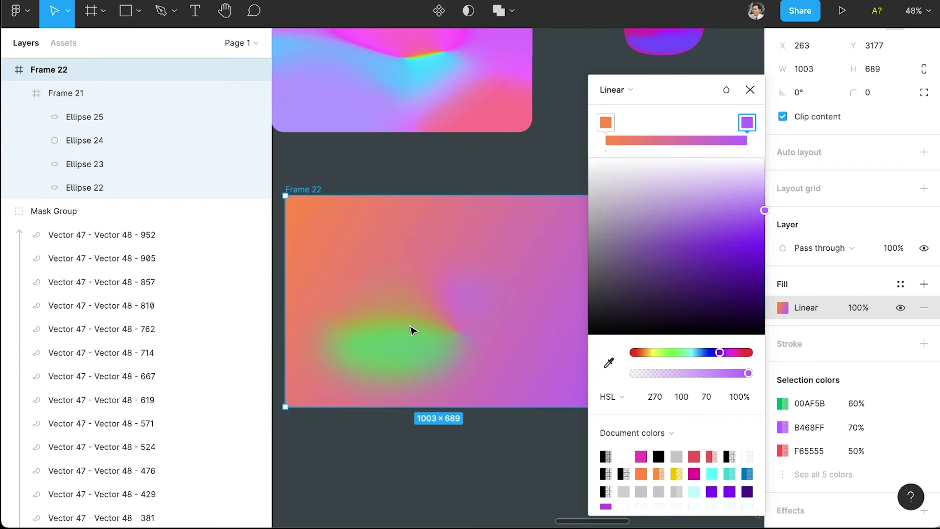
{"action": "key", "text": "super+z"}
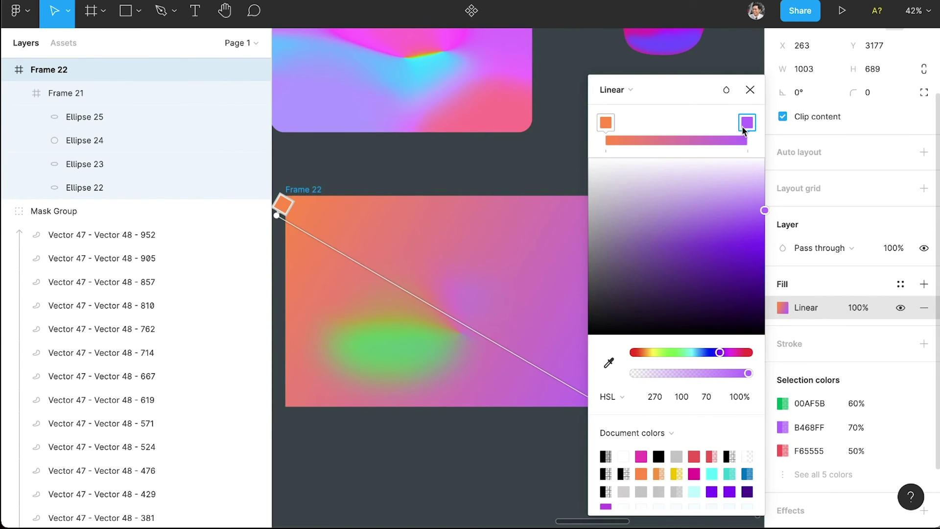
{"action": "left_click", "coordinate": [606, 123]}
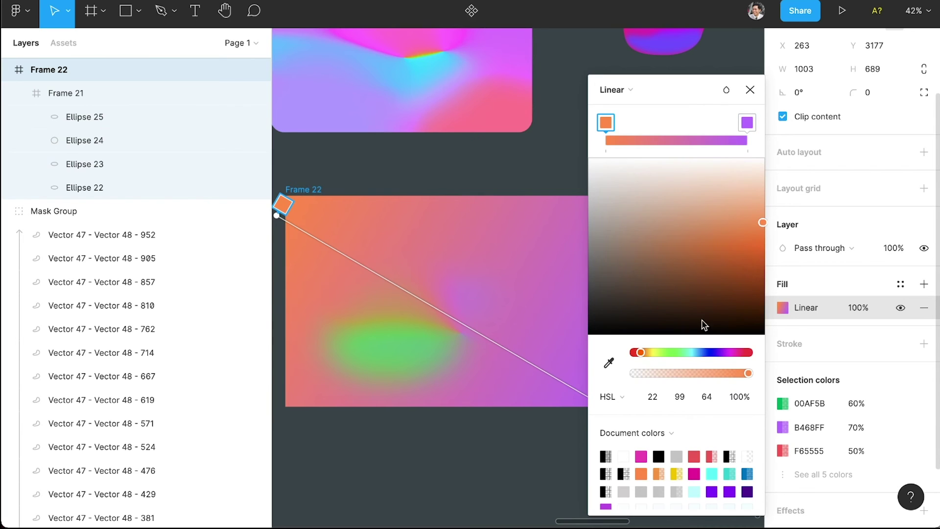
{"action": "left_click", "coordinate": [715, 352]}
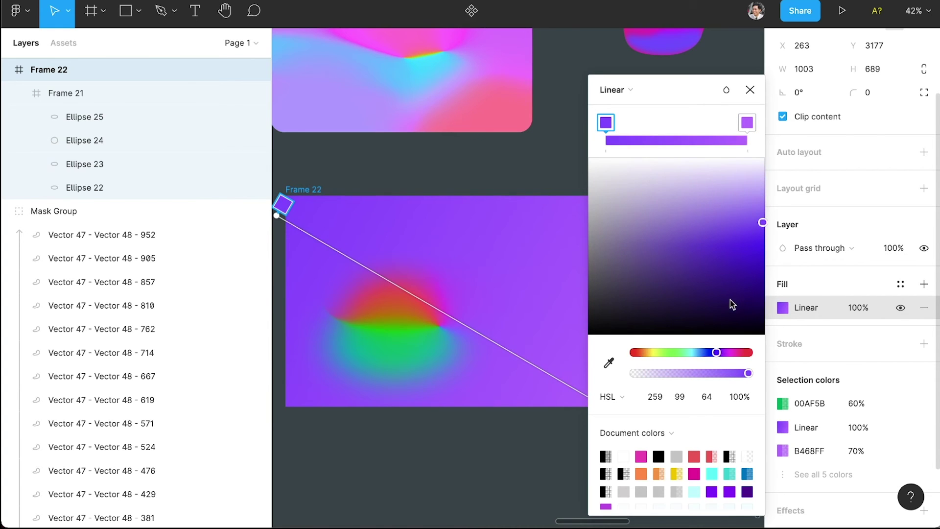
{"action": "left_click", "coordinate": [753, 237]}
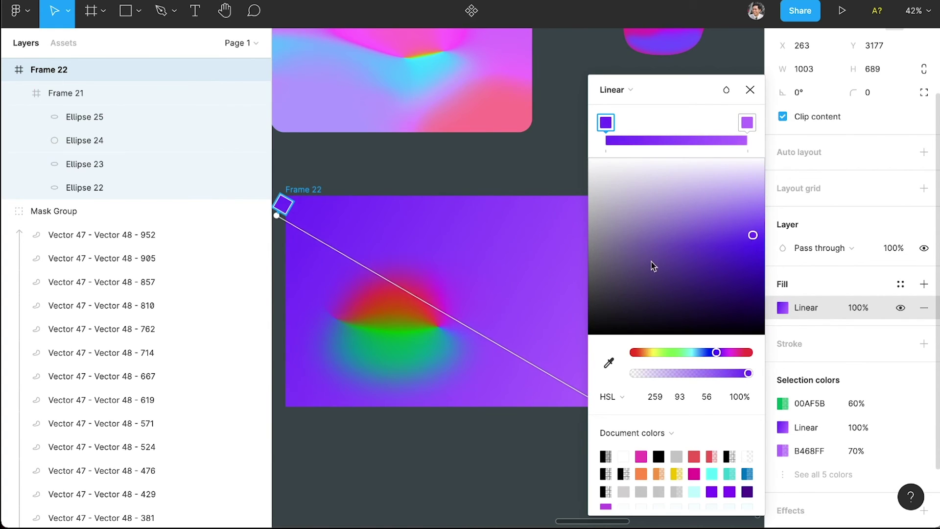
Move the inner Hue frame slightly to about X 183, Y 112, and its green ellipse up and right to about X 68, Y 167
{"action": "left_click", "coordinate": [512, 204]}
{"action": "mouse_move", "coordinate": [402, 326]}
{"action": "left_mouse_down"}
{"action": "mouse_move", "coordinate": [457, 306]}
{"action": "mouse_move", "coordinate": [410, 314]}
{"action": "left_mouse_up"}
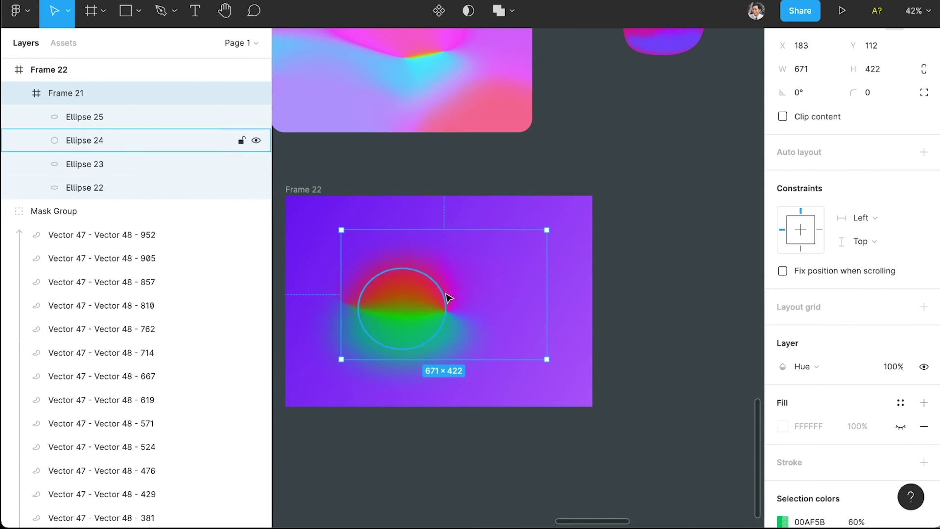
{"action": "double_click", "coordinate": [447, 296]}
{"action": "scroll", "coordinate": [441, 308], "scroll_direction": "up", "scroll_amount": 5}
{"action": "left_click", "coordinate": [430, 355]}
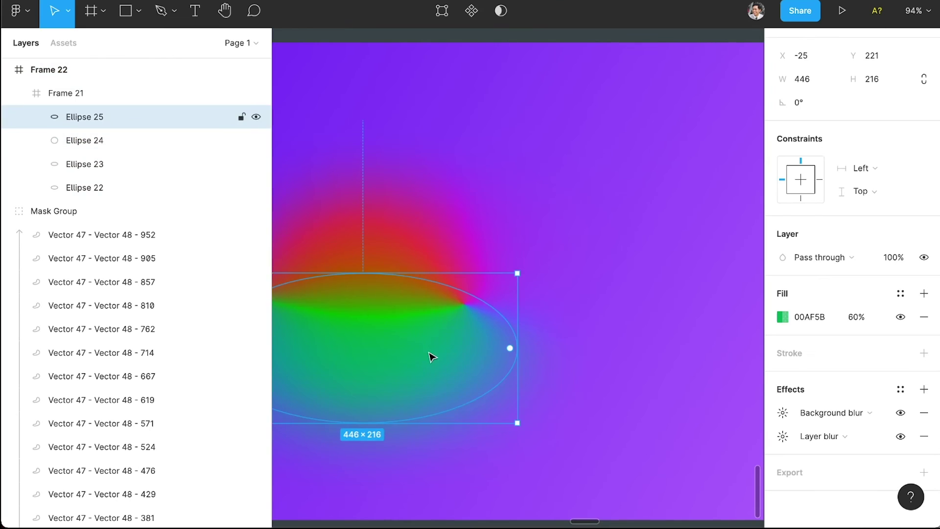
{"action": "left_click_drag", "start_coordinate": [490, 328], "coordinate": [499, 322]}
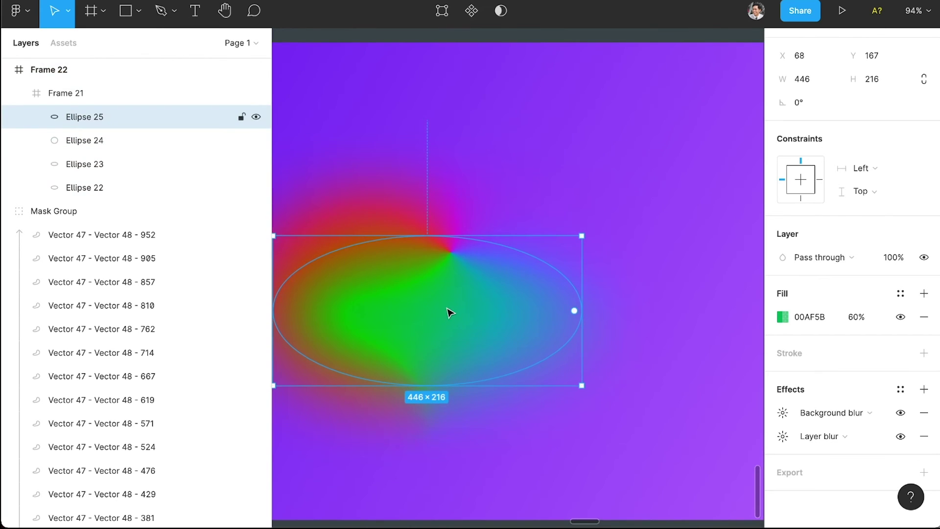
Rearrange the ellipses around the green one and duplicate the orange ellipse, placing the copy at about X 193, Y 219
{"action": "scroll", "coordinate": [441, 242], "scroll_direction": "down", "scroll_amount": 2}
{"action": "scroll", "coordinate": [441, 242], "scroll_direction": "left", "scroll_amount": 3}
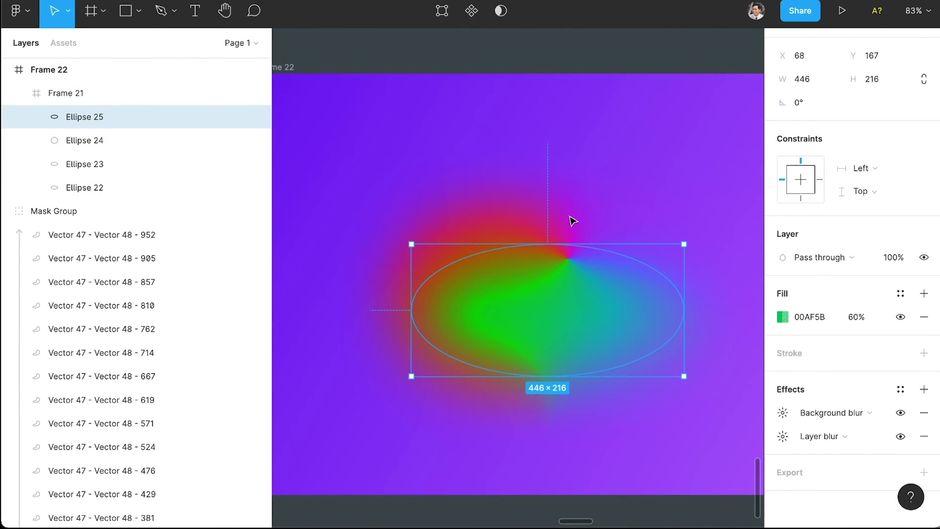
{"action": "left_click", "coordinate": [557, 237]}
{"action": "left_click_drag", "start_coordinate": [656, 296], "coordinate": [588, 320]}
{"action": "left_click", "coordinate": [522, 237]}
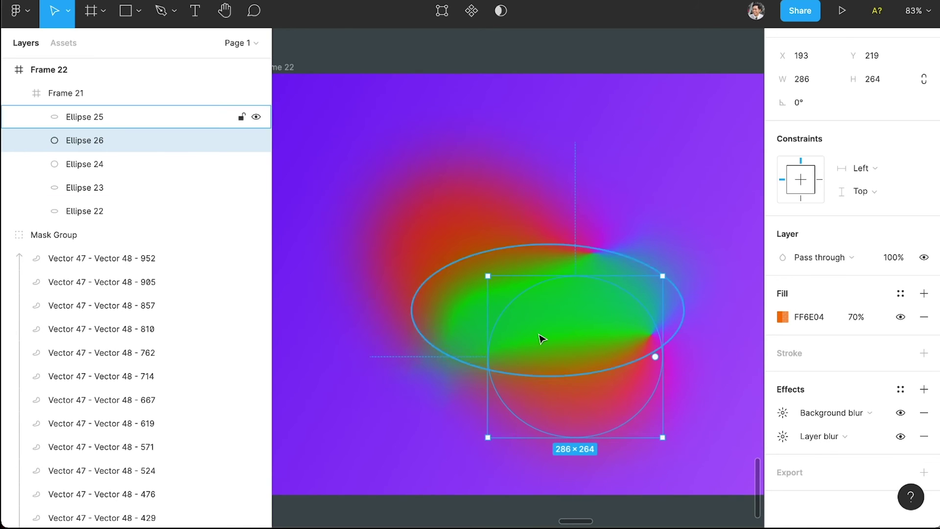
Duplicate the green ellipse and place the copy up and right of the original at about X 277, Y 36
{"action": "scroll", "coordinate": [542, 338], "scroll_direction": "down", "scroll_amount": 1}
{"action": "left_click", "coordinate": [478, 336]}
{"action": "left_click_drag", "start_coordinate": [570, 297], "coordinate": [594, 267]}
{"action": "scroll", "coordinate": [587, 334], "scroll_direction": "right", "scroll_amount": 1}
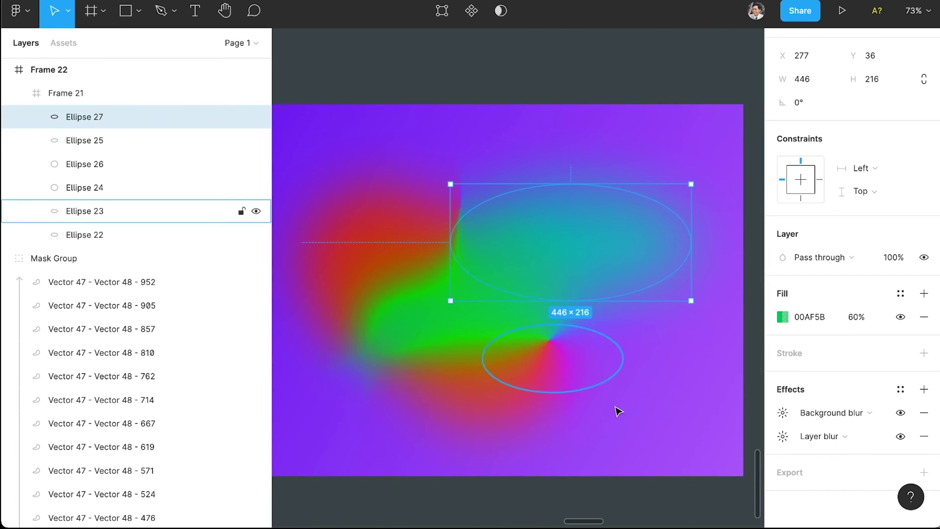
{"action": "left_click", "coordinate": [621, 422]}
{"action": "scroll", "coordinate": [527, 395], "scroll_direction": "down", "scroll_amount": 1}
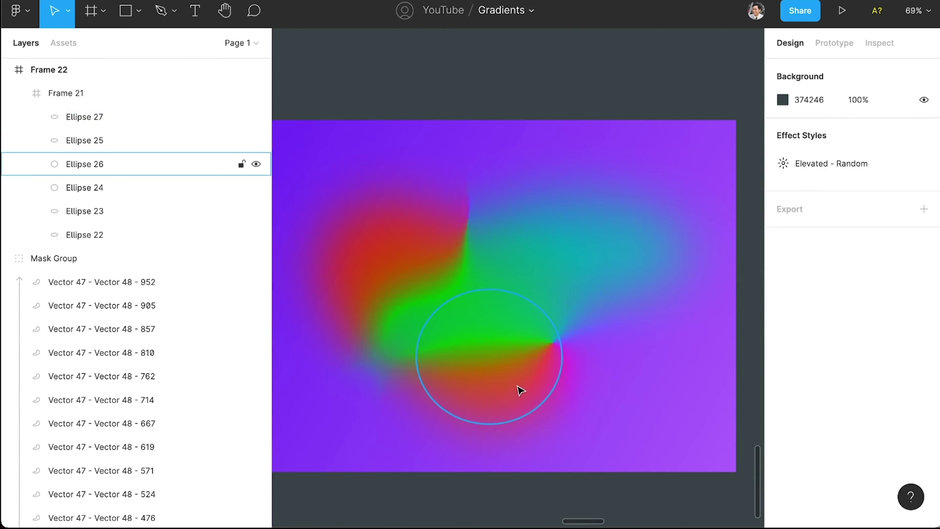
Move the lower orange ellipse to about X 82, Y 143, and enlarge the lower green ellipse down and left to about 514 × 306
{"action": "left_click", "coordinate": [517, 389]}
{"action": "left_click", "coordinate": [523, 411]}
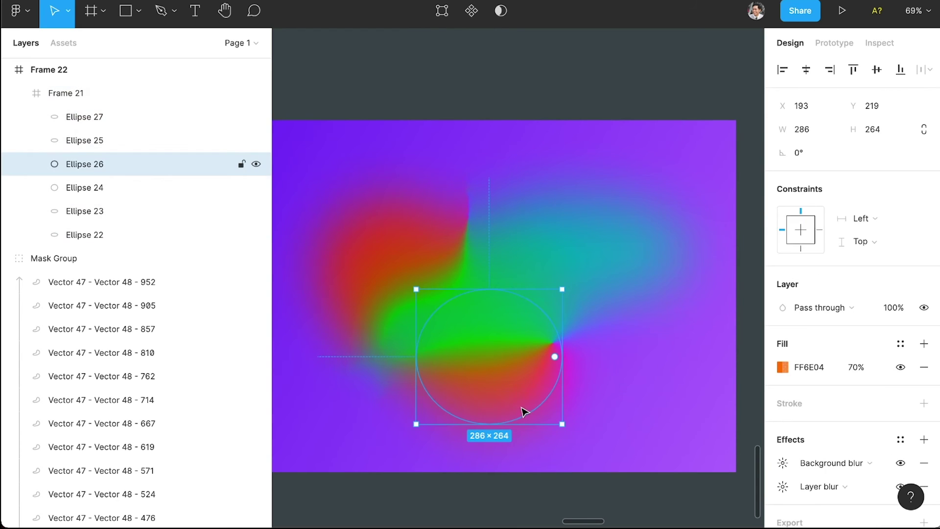
{"action": "left_click_drag", "start_coordinate": [491, 388], "coordinate": [434, 349]}
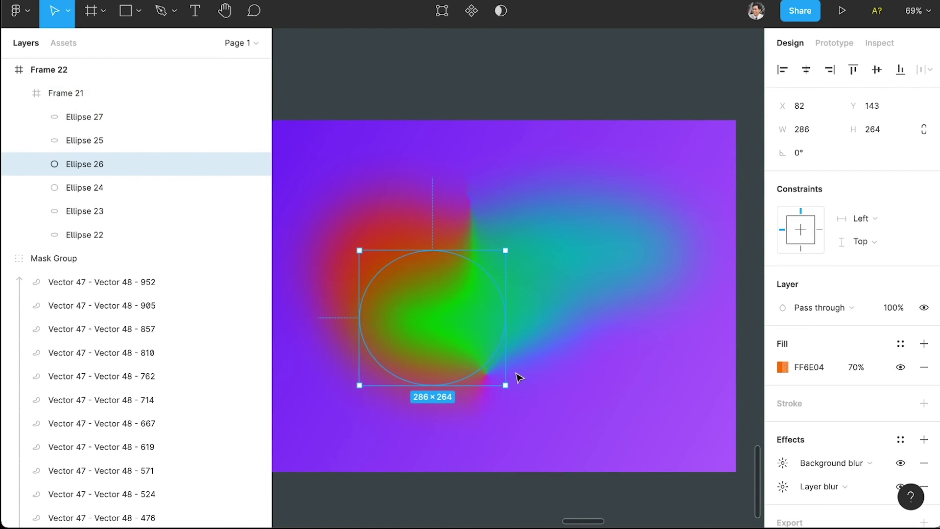
{"action": "left_click", "coordinate": [519, 356]}
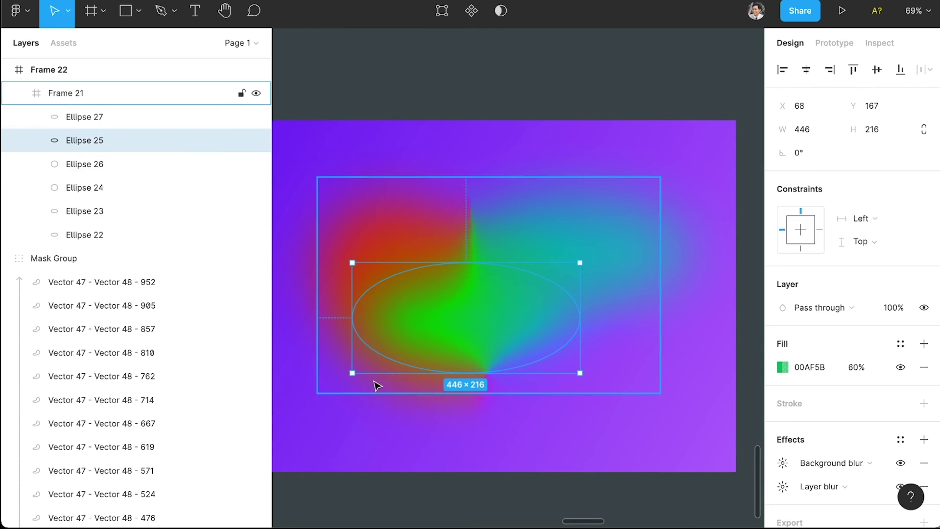
{"action": "left_click_drag", "start_coordinate": [352, 375], "coordinate": [321, 418]}
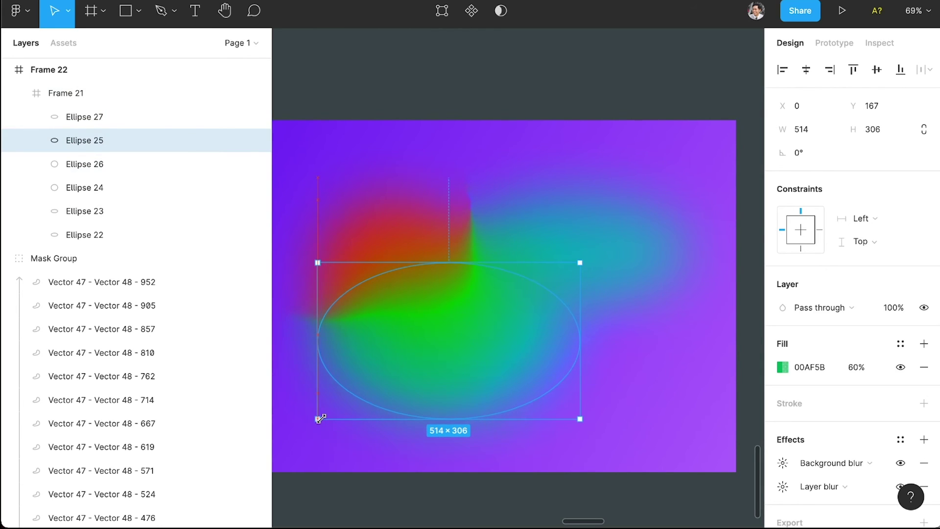
Move the orange ellipse overlapping the green one up to about X 123, Y 26, and recolour its fill to dark purple 680099
{"action": "left_click", "coordinate": [421, 255]}
{"action": "left_click_drag", "start_coordinate": [423, 225], "coordinate": [449, 195]}
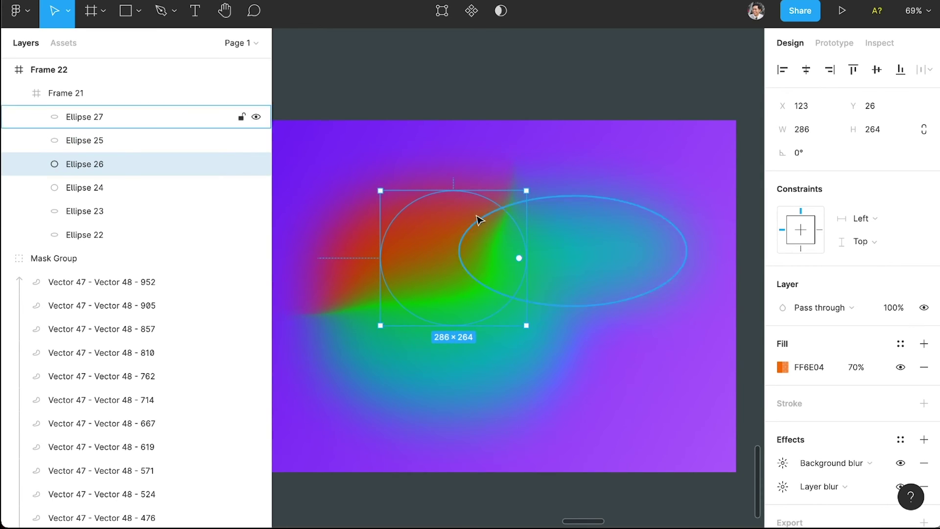
{"action": "left_click", "coordinate": [782, 368]}
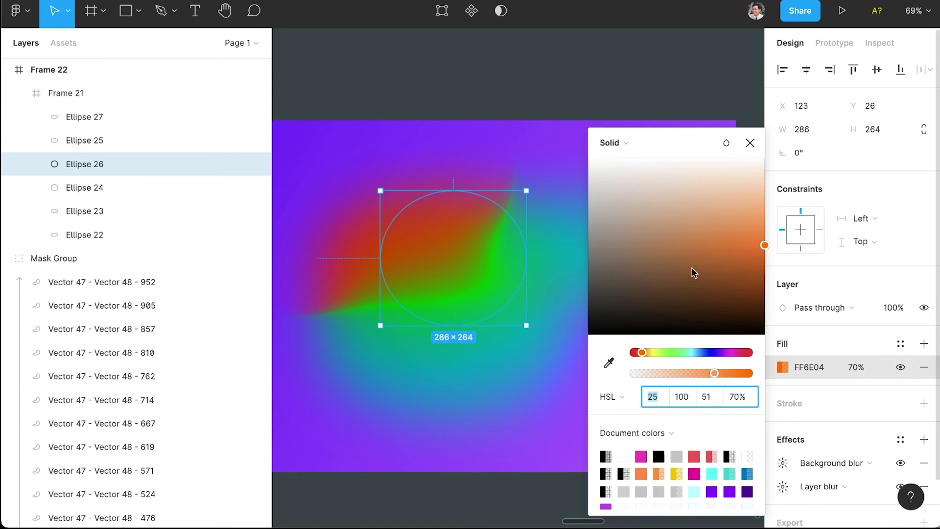
{"action": "left_click_drag", "start_coordinate": [651, 353], "coordinate": [721, 359]}
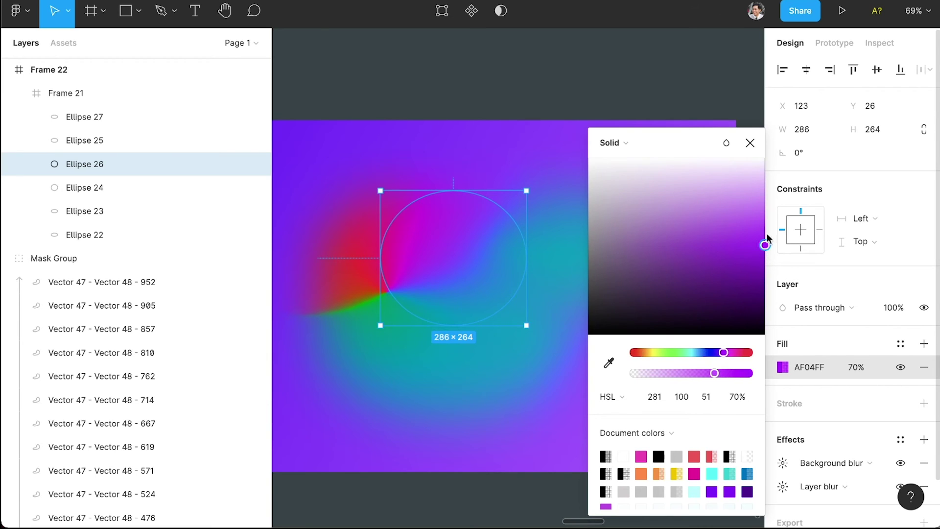
{"action": "left_click_drag", "start_coordinate": [769, 211], "coordinate": [766, 185]}
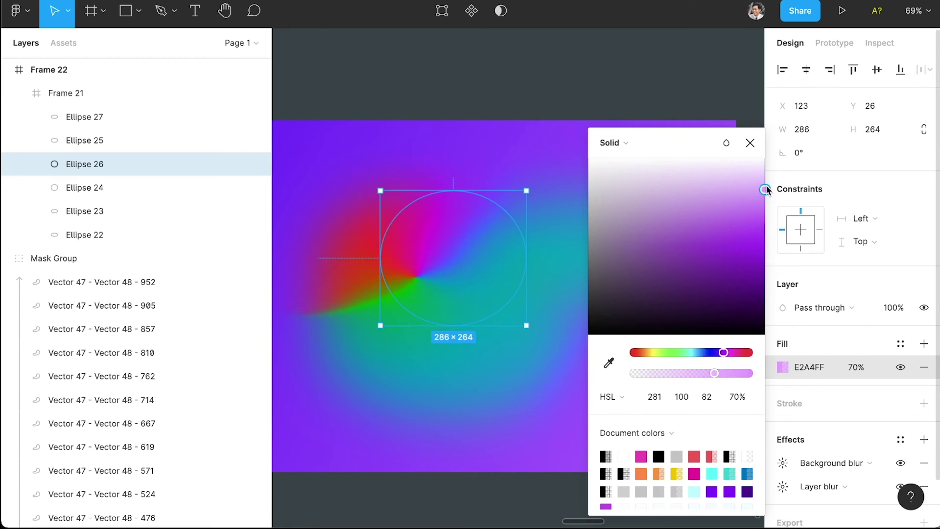
{"action": "left_click_drag", "start_coordinate": [774, 229], "coordinate": [771, 283]}
{"action": "left_click", "coordinate": [501, 356]}
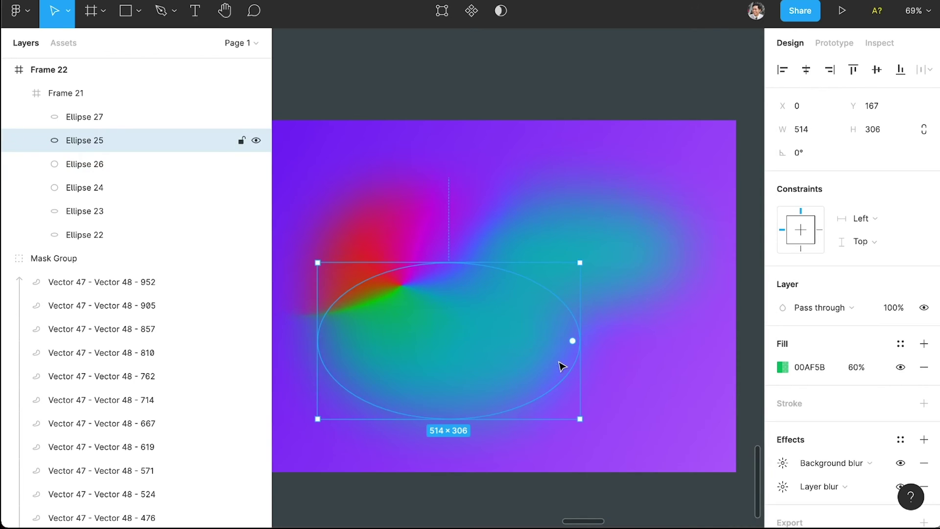
Move the remaining orange ellipse right and up to about X 266, Y -12 within the inner frame
{"action": "scroll", "coordinate": [562, 366], "scroll_direction": "down", "scroll_amount": 3}
{"action": "left_click", "coordinate": [473, 255]}
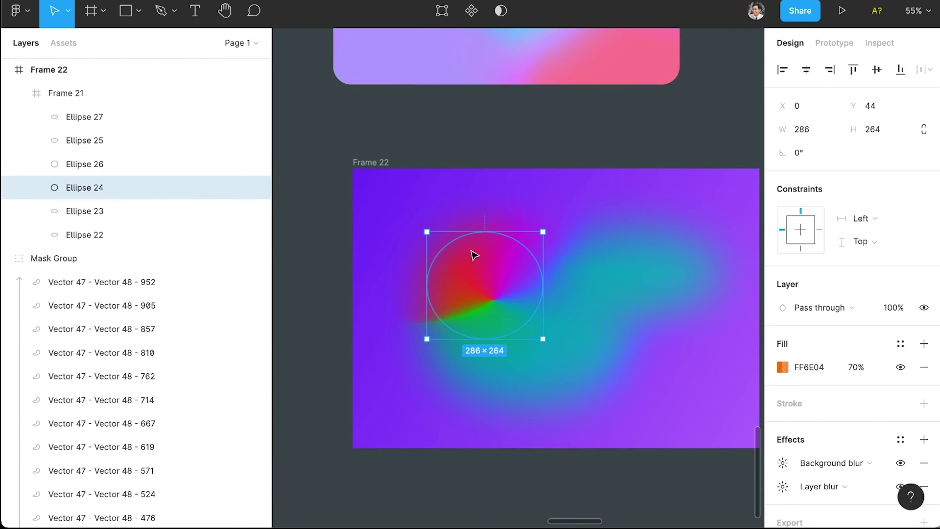
{"action": "left_click_drag", "start_coordinate": [474, 260], "coordinate": [582, 238]}
Set the first stop of Frame 22's linear gradient fill to the document's orange with HSL 22, 99, 64
{"action": "scroll", "coordinate": [554, 239], "scroll_direction": "up", "scroll_amount": 5}
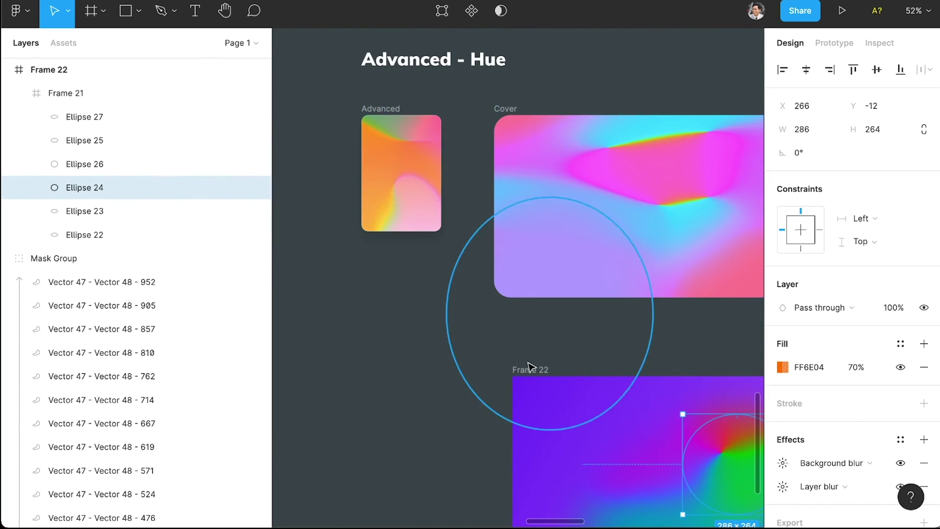
{"action": "scroll", "coordinate": [522, 372], "scroll_direction": "right", "scroll_amount": 2}
{"action": "scroll", "coordinate": [522, 370], "scroll_direction": "down", "scroll_amount": 3}
{"action": "scroll", "coordinate": [521, 370], "scroll_direction": "down", "scroll_amount": 3}
{"action": "scroll", "coordinate": [521, 371], "scroll_direction": "right", "scroll_amount": 2}
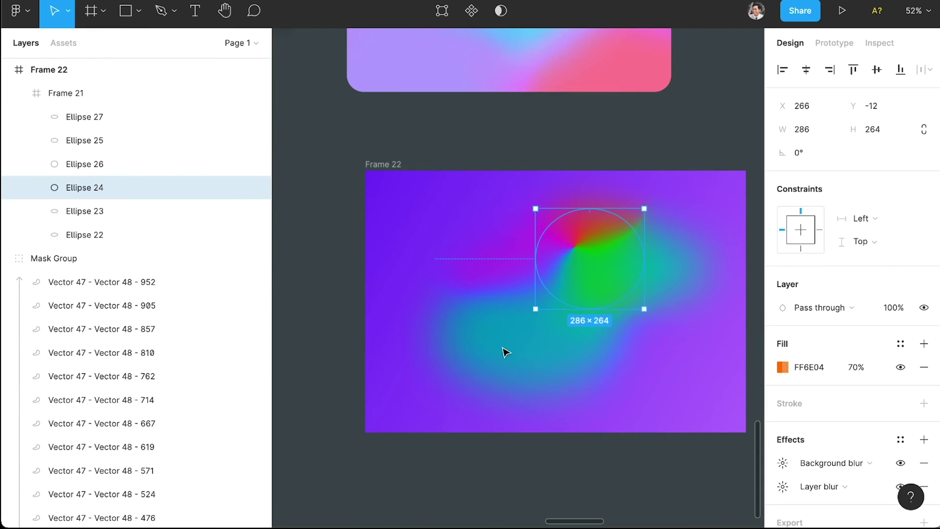
{"action": "left_click", "coordinate": [376, 164]}
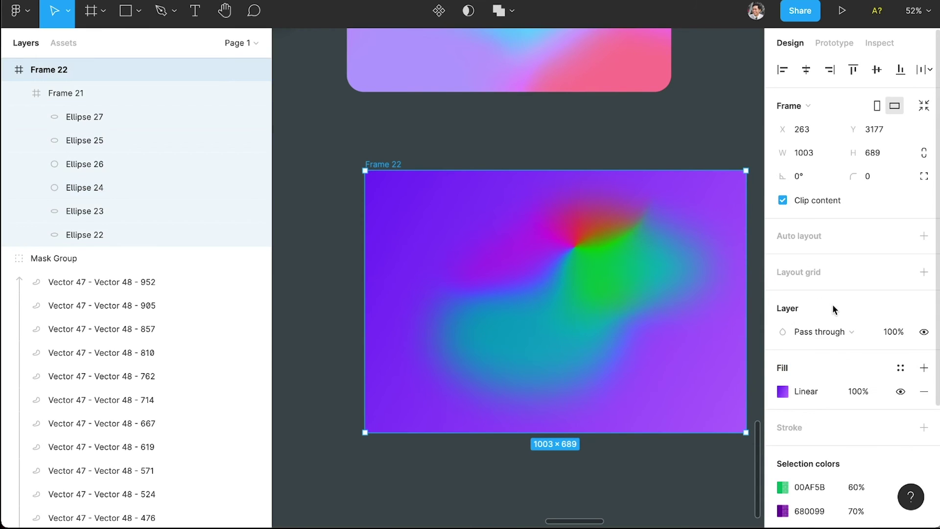
{"action": "left_click", "coordinate": [782, 391]}
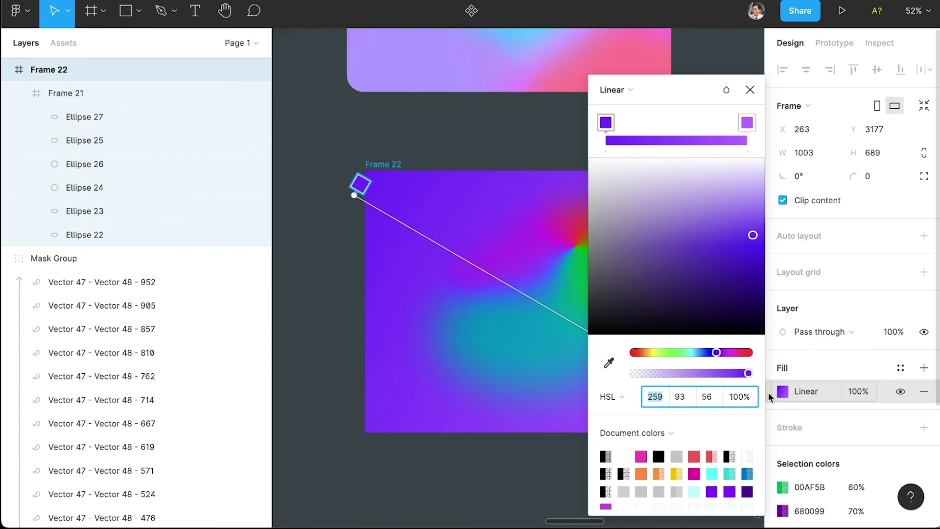
{"action": "left_click", "coordinate": [607, 125]}
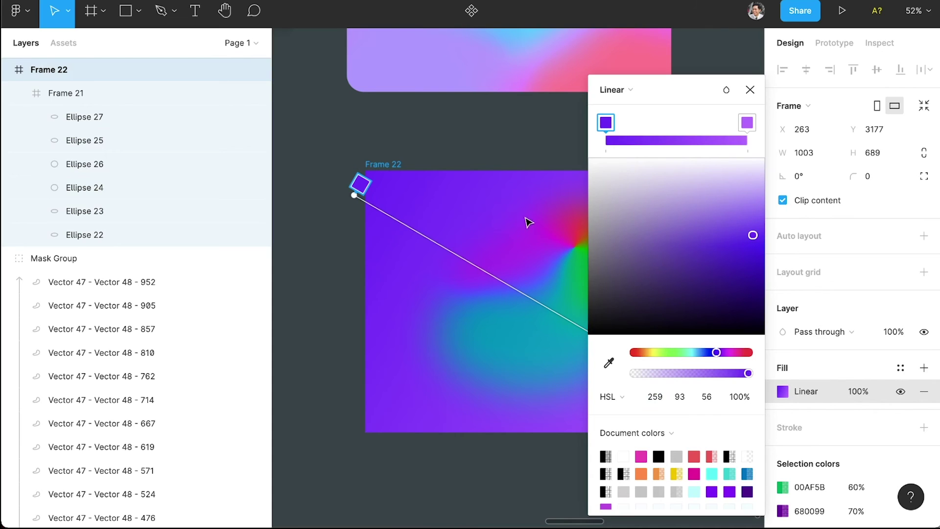
{"action": "left_click", "coordinate": [643, 473]}
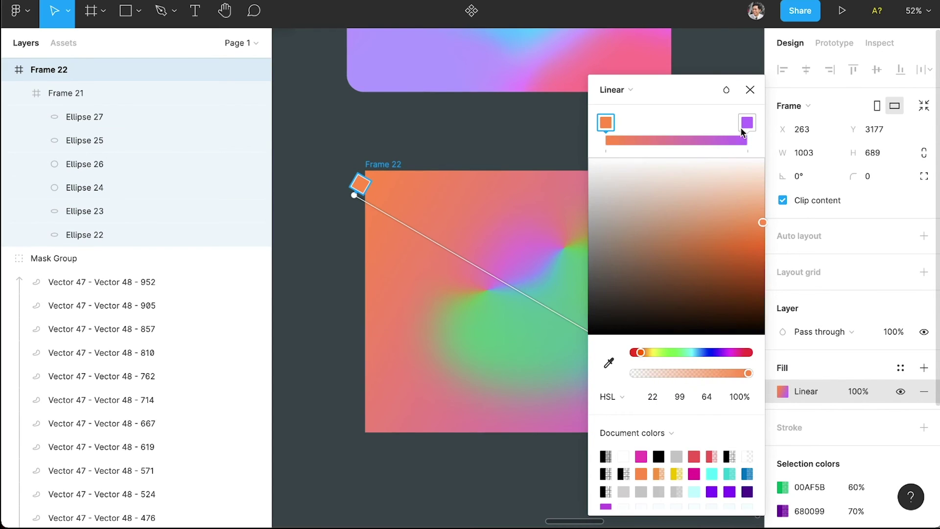
Try the document's magenta on the gradient's end stop, and settle on golden yellow with HSL 47, 100, 46
{"action": "left_click", "coordinate": [740, 130]}
{"action": "left_click", "coordinate": [696, 471]}
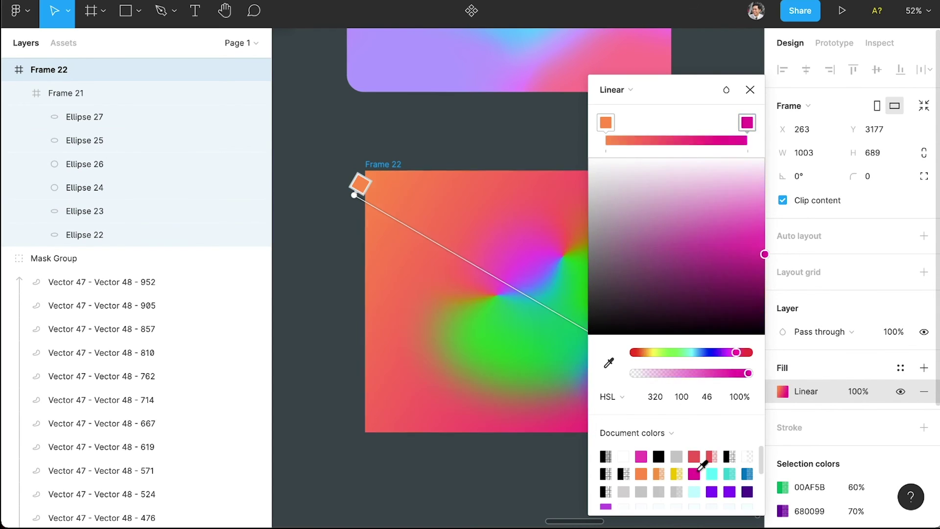
{"action": "scroll", "coordinate": [465, 384], "scroll_direction": "right", "scroll_amount": 5}
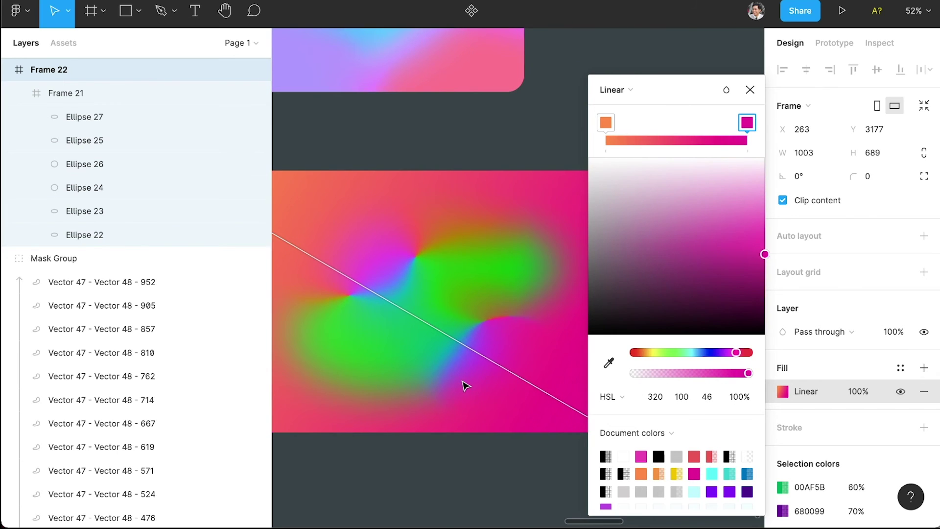
{"action": "scroll", "coordinate": [465, 386], "scroll_direction": "left", "scroll_amount": 2}
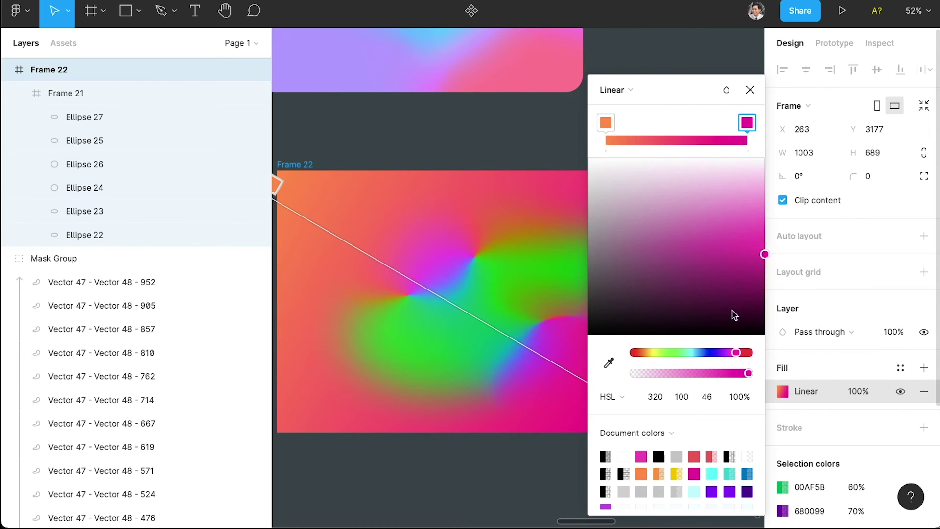
{"action": "left_click_drag", "start_coordinate": [669, 351], "coordinate": [648, 351]}
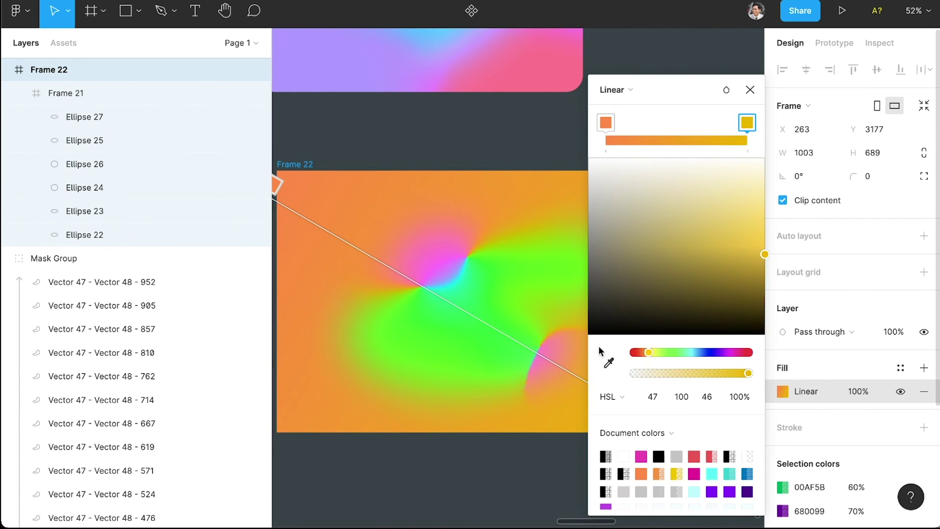
Recolour the upper-right green ellipse to deep blue 0007AF, keeping its 60% opacity
{"action": "scroll", "coordinate": [496, 367], "scroll_direction": "right", "scroll_amount": 3}
{"action": "left_click", "coordinate": [474, 290]}
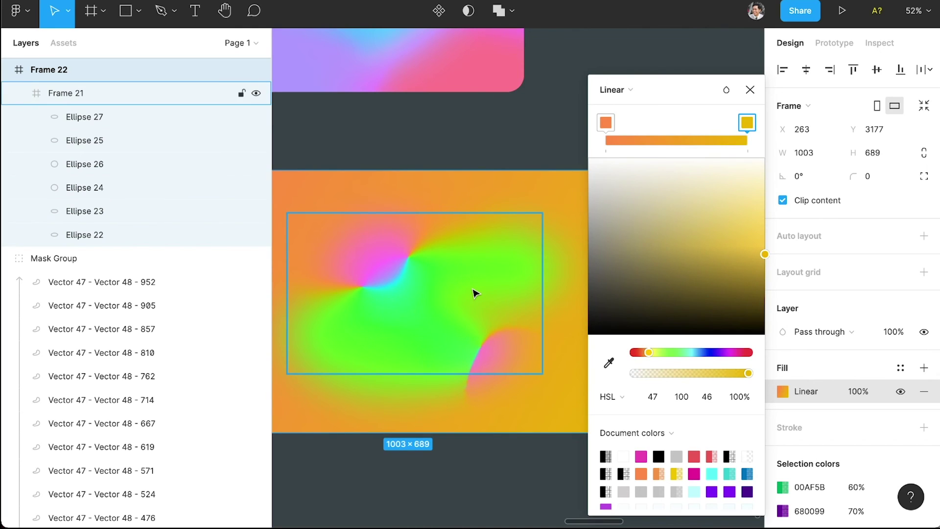
{"action": "left_click", "coordinate": [494, 277]}
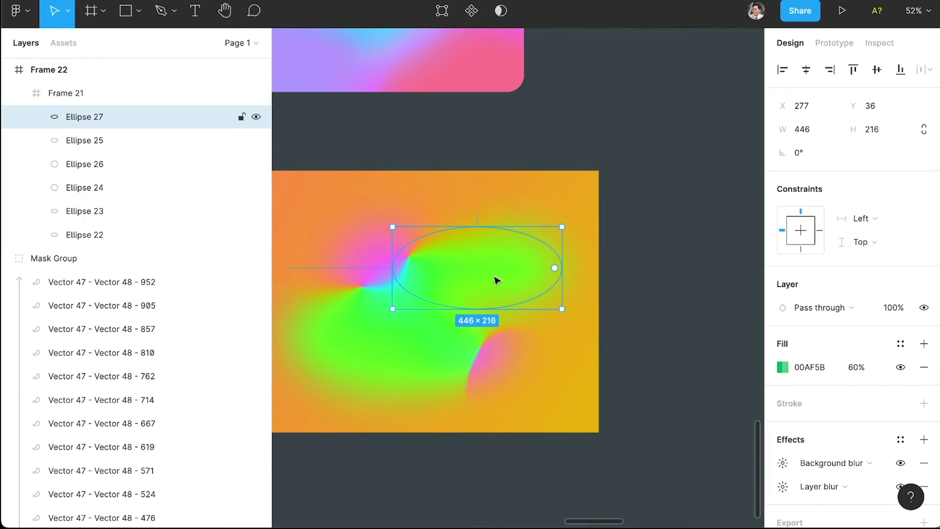
{"action": "left_click", "coordinate": [781, 368]}
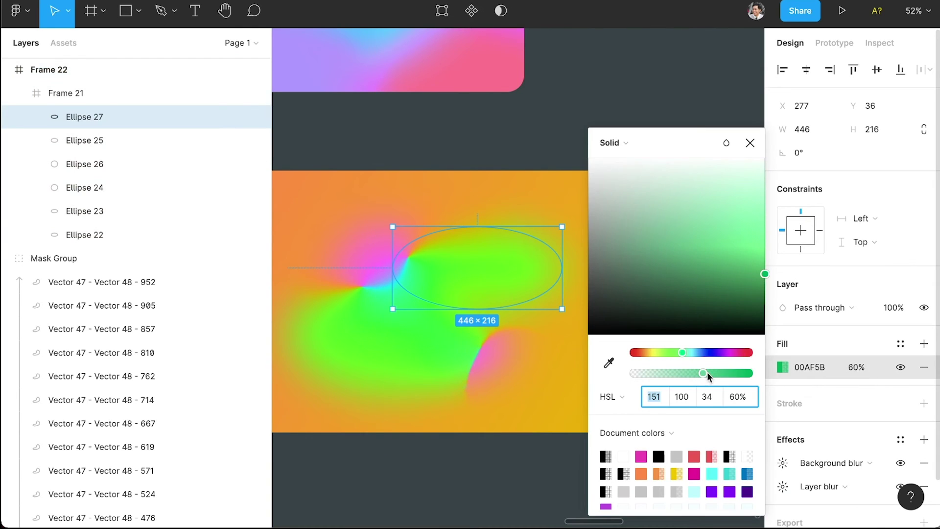
{"action": "left_click_drag", "start_coordinate": [679, 353], "coordinate": [713, 360]}
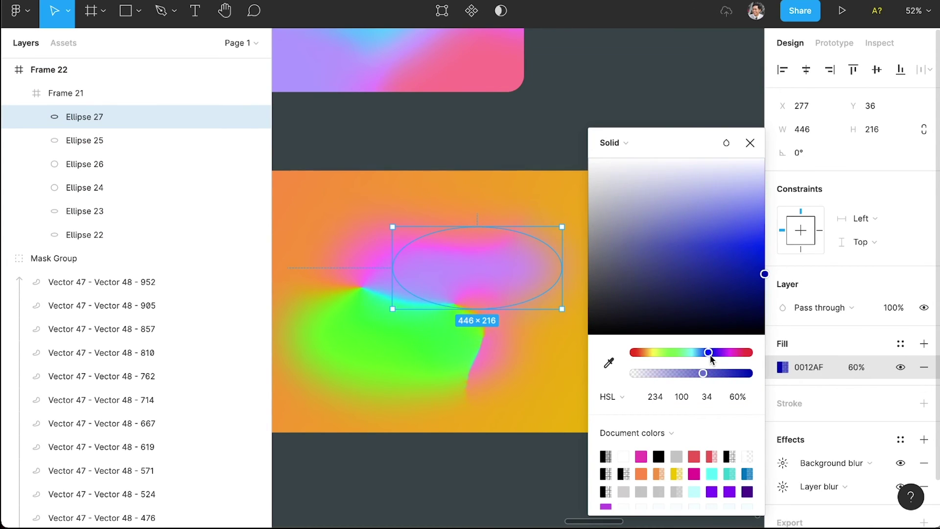
Recolour the large lower-left green ellipse to teal 009AAF at 60% opacity
{"action": "left_click", "coordinate": [411, 363]}
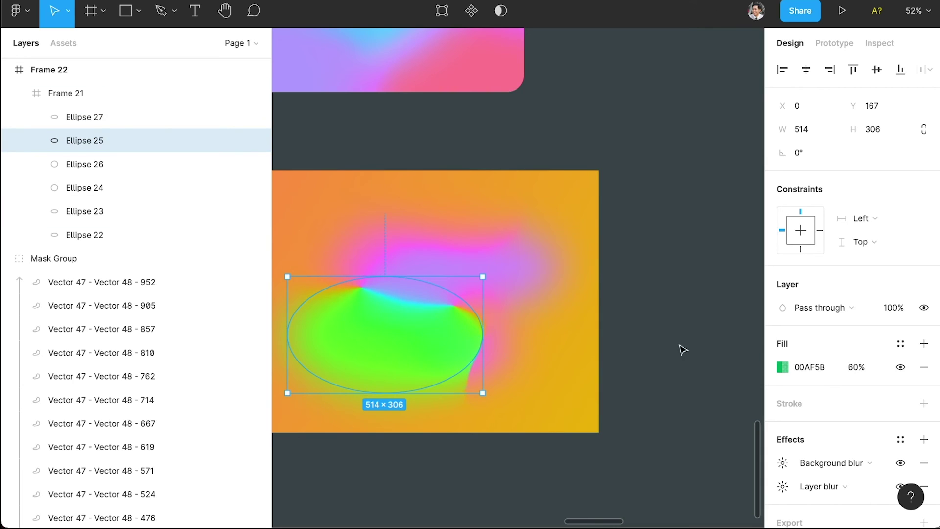
{"action": "left_click", "coordinate": [783, 367]}
{"action": "left_click_drag", "start_coordinate": [675, 354], "coordinate": [694, 358]}
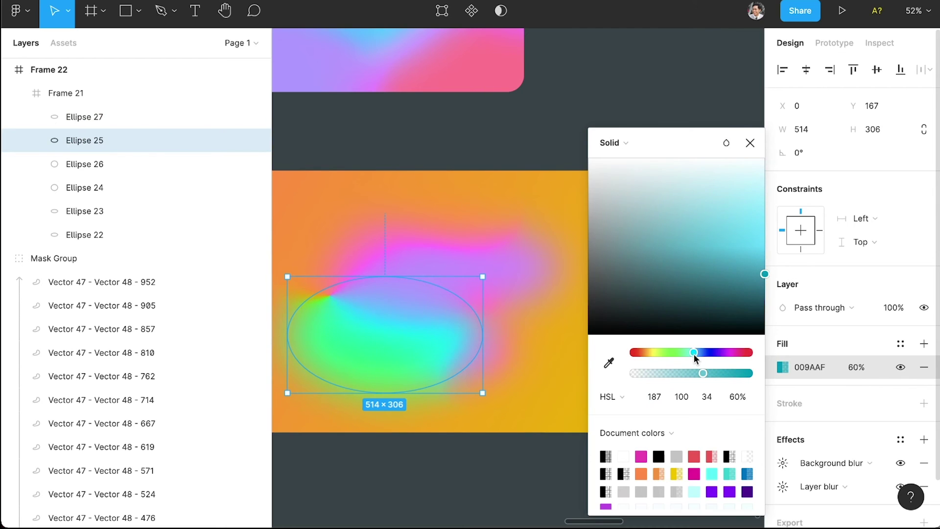
{"action": "scroll", "coordinate": [451, 450], "scroll_direction": "left", "scroll_amount": 2}
{"action": "left_click", "coordinate": [453, 469]}
Shift the purple ellipse slightly down and left, and move the blue ellipse down to about X 277, Y 320
{"action": "scroll", "coordinate": [451, 434], "scroll_direction": "left", "scroll_amount": 2}
{"action": "double_click", "coordinate": [457, 331]}
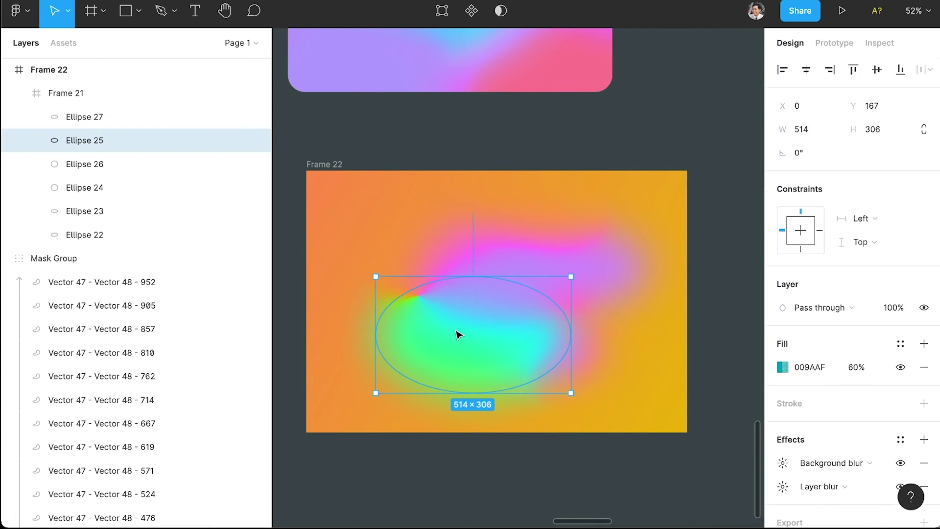
{"action": "left_click", "coordinate": [431, 267]}
{"action": "left_click_drag", "start_coordinate": [438, 254], "coordinate": [405, 278]}
{"action": "left_click_drag", "start_coordinate": [572, 262], "coordinate": [579, 378]}
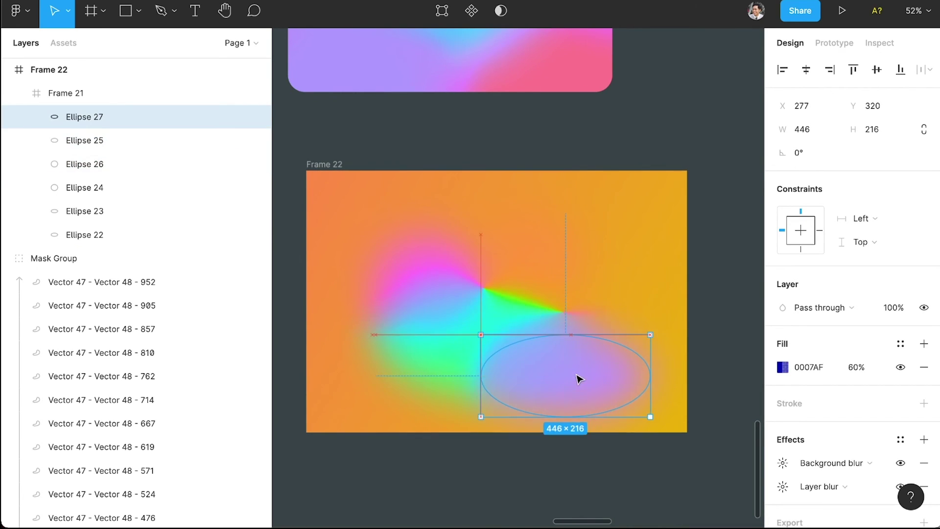
Duplicate the teal ellipse to about X 295, Y 14, and apply the Annotation/Coral colour style to the copy
{"action": "left_click", "coordinate": [513, 313]}
{"action": "left_click_drag", "start_coordinate": [531, 326], "coordinate": [593, 248], "text": "alt"}
{"action": "left_click", "coordinate": [901, 345]}
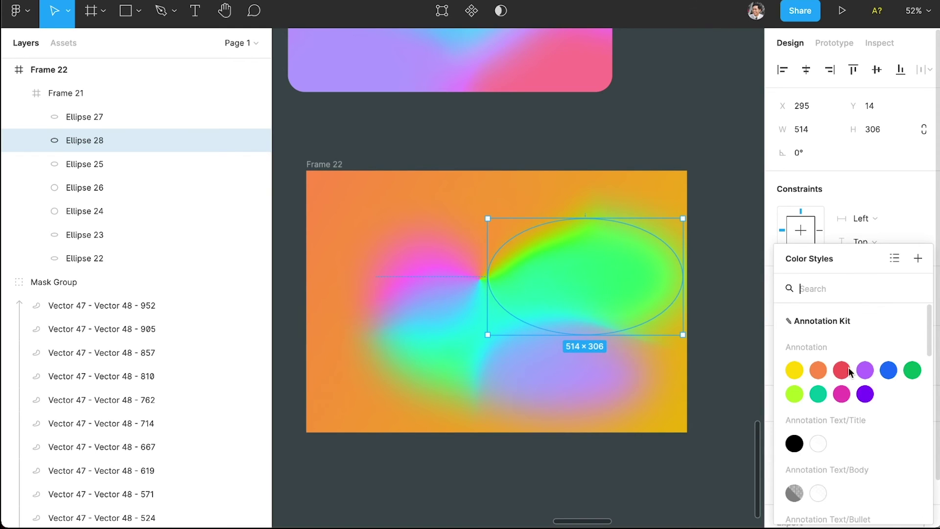
{"action": "left_click", "coordinate": [841, 371]}
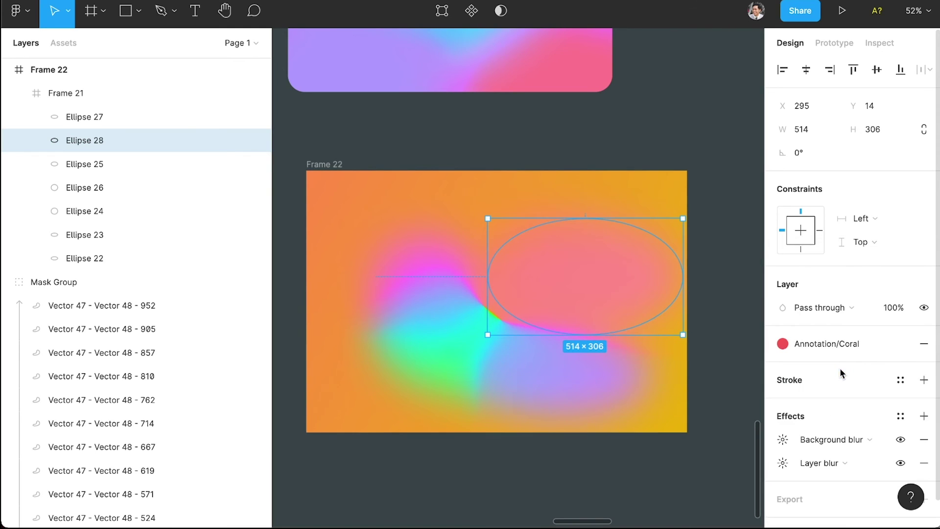
{"action": "left_click", "coordinate": [687, 146]}
Compare the gradient in Frame 22 with the Advanced and Cover examples above it
{"action": "scroll", "coordinate": [602, 283], "scroll_direction": "down", "scroll_amount": 2}
{"action": "scroll", "coordinate": [596, 283], "scroll_direction": "left", "scroll_amount": 3}
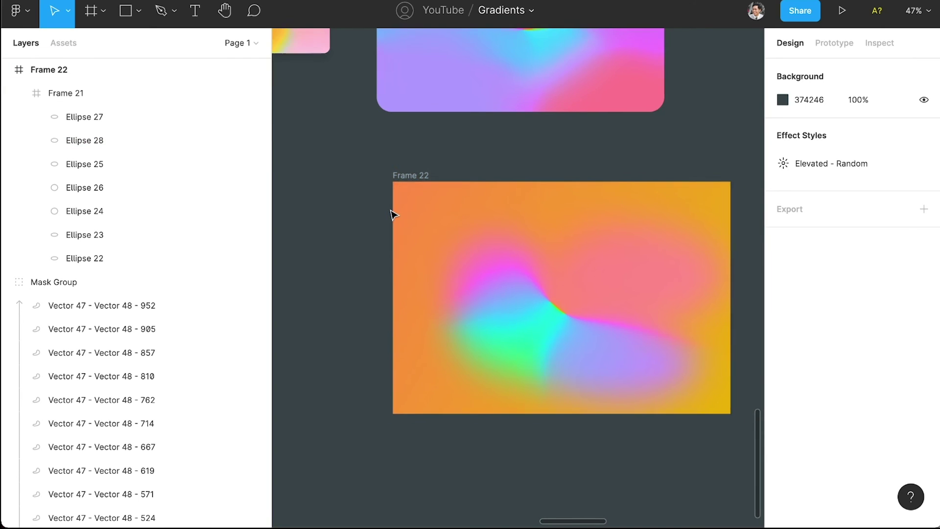
{"action": "scroll", "coordinate": [392, 212], "scroll_direction": "down", "scroll_amount": 2}
{"action": "scroll", "coordinate": [389, 214], "scroll_direction": "left", "scroll_amount": 3}
{"action": "scroll", "coordinate": [527, 311], "scroll_direction": "right", "scroll_amount": 2}
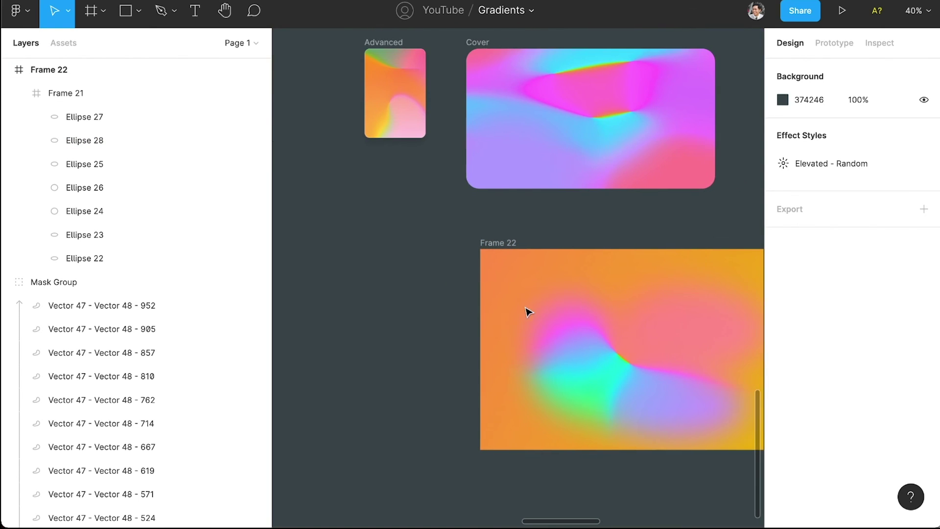
{"action": "scroll", "coordinate": [410, 122], "scroll_direction": "up", "scroll_amount": 3}
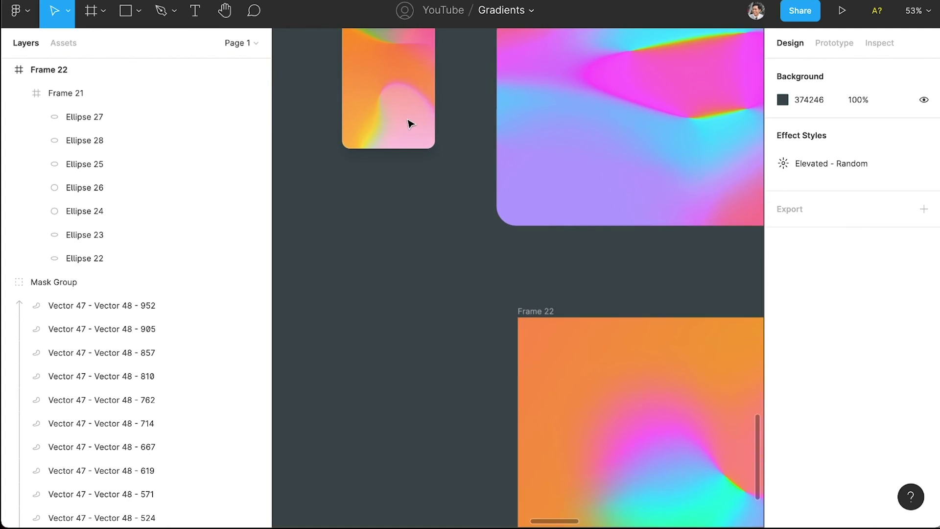
{"action": "scroll", "coordinate": [452, 214], "scroll_direction": "up", "scroll_amount": 1}
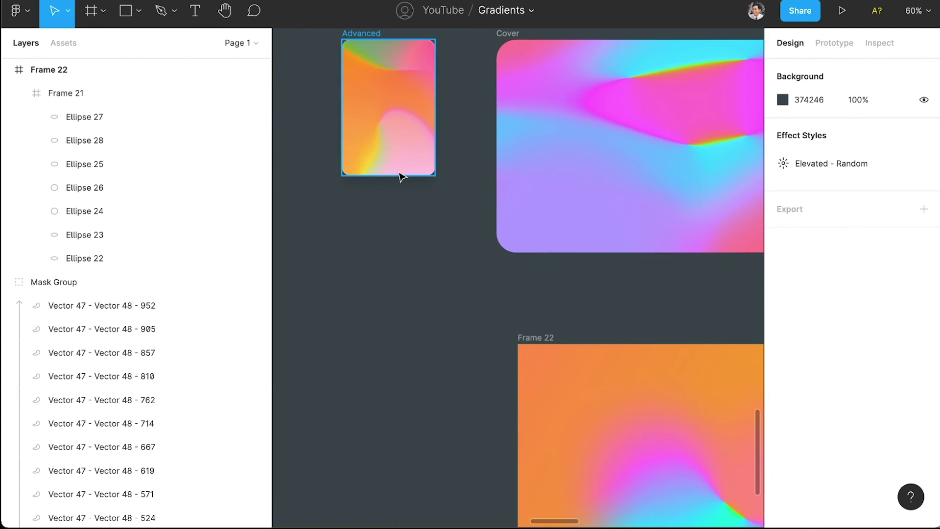
{"action": "scroll", "coordinate": [575, 147], "scroll_direction": "right", "scroll_amount": 3}
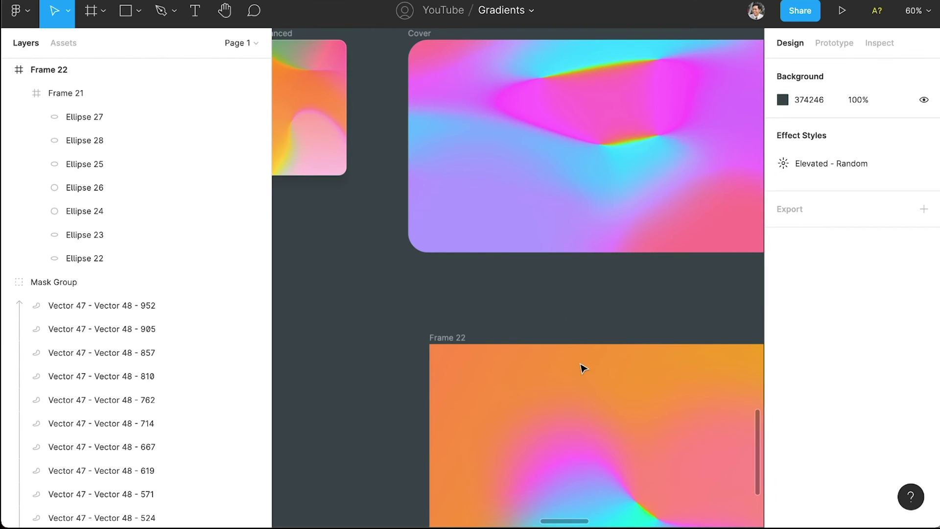
Rename the inner frame that holds the blurred ellipses as Blobs
{"action": "scroll", "coordinate": [580, 366], "scroll_direction": "down", "scroll_amount": 1}
{"action": "scroll", "coordinate": [576, 366], "scroll_direction": "right", "scroll_amount": 2}
{"action": "scroll", "coordinate": [563, 363], "scroll_direction": "down", "scroll_amount": 6}
{"action": "scroll", "coordinate": [560, 359], "scroll_direction": "up", "scroll_amount": 2}
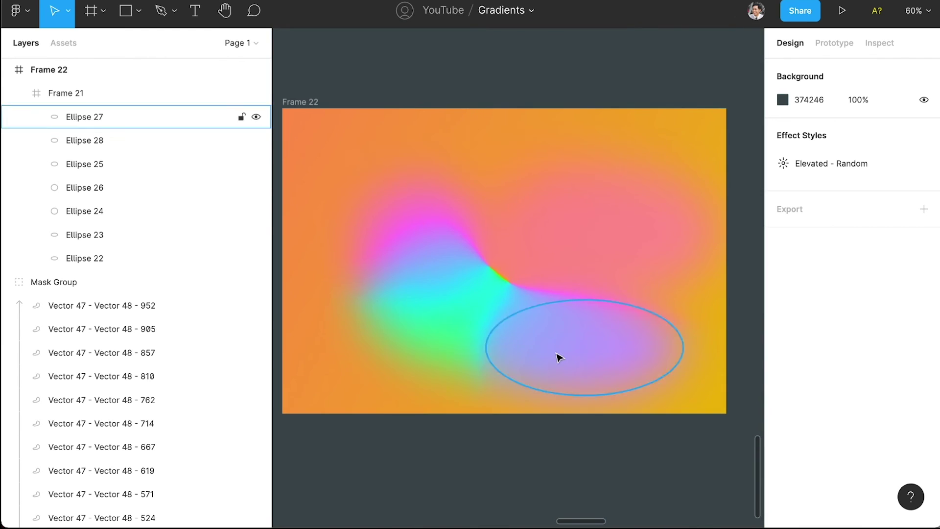
{"action": "left_click", "coordinate": [512, 283]}
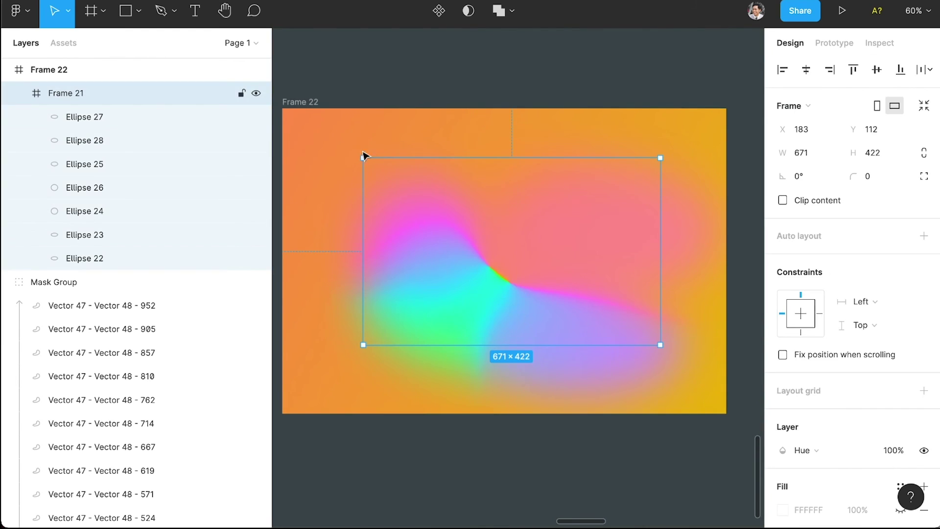
{"action": "double_click", "coordinate": [62, 95]}
{"action": "type", "text": "Blobs"}
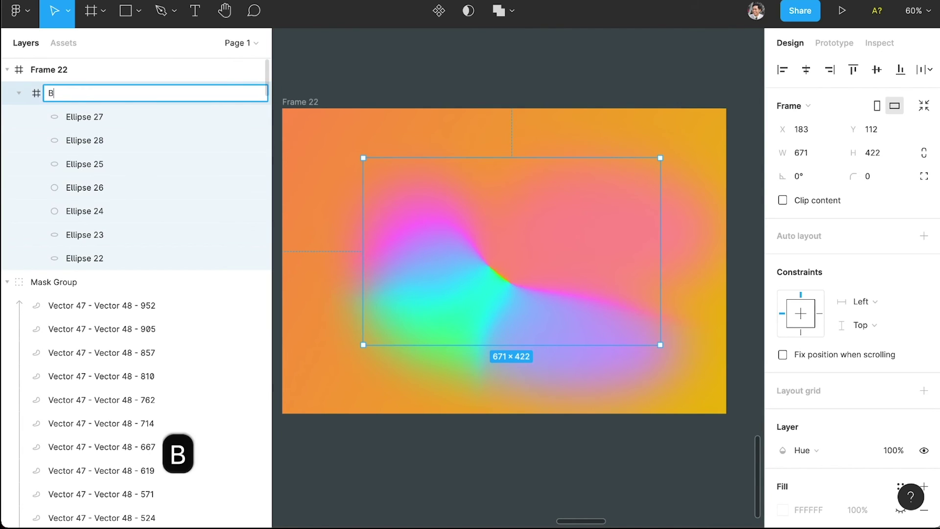
{"action": "key", "text": "Return"}
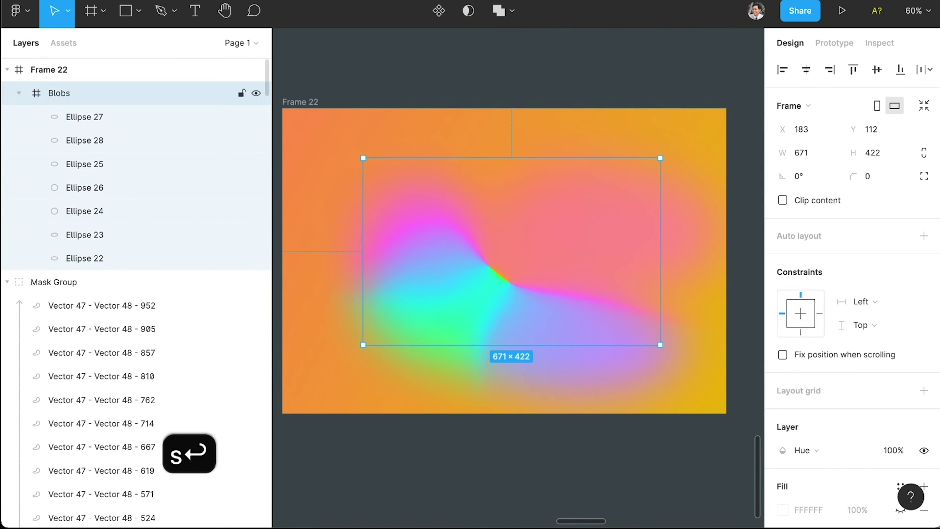
Rename the outer gradient frame as Example 3 and collapse the Blobs layer list
{"action": "left_click", "coordinate": [308, 104]}
{"action": "double_click", "coordinate": [66, 70]}
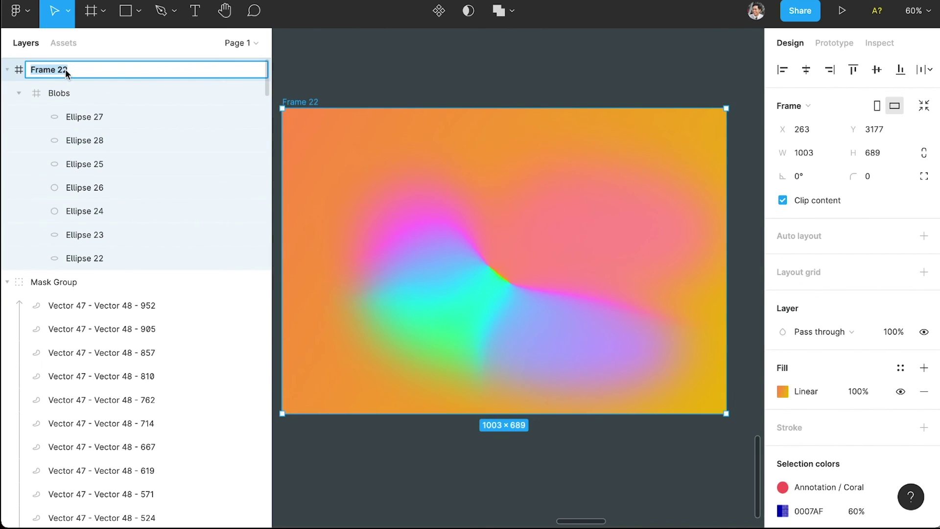
{"action": "type", "text": "Examp"}
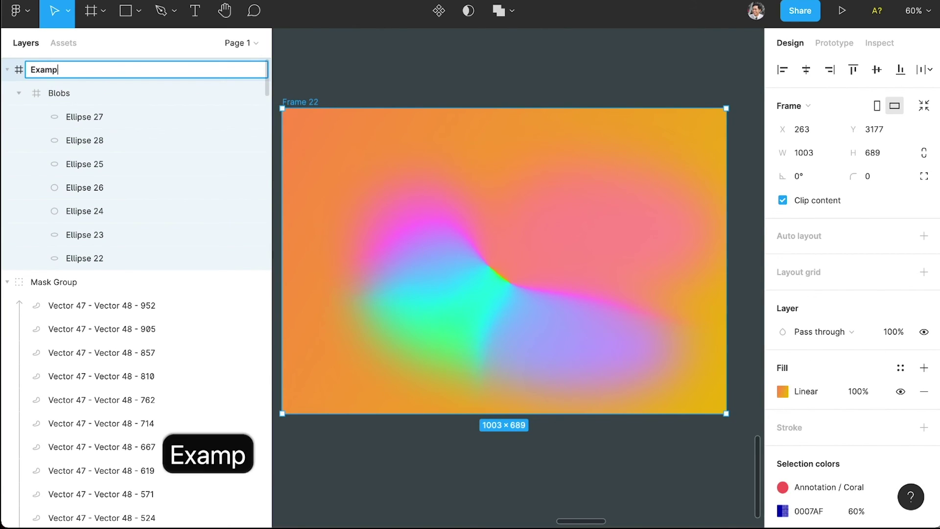
{"action": "type", "text": "le 3"}
{"action": "key", "text": "Return"}
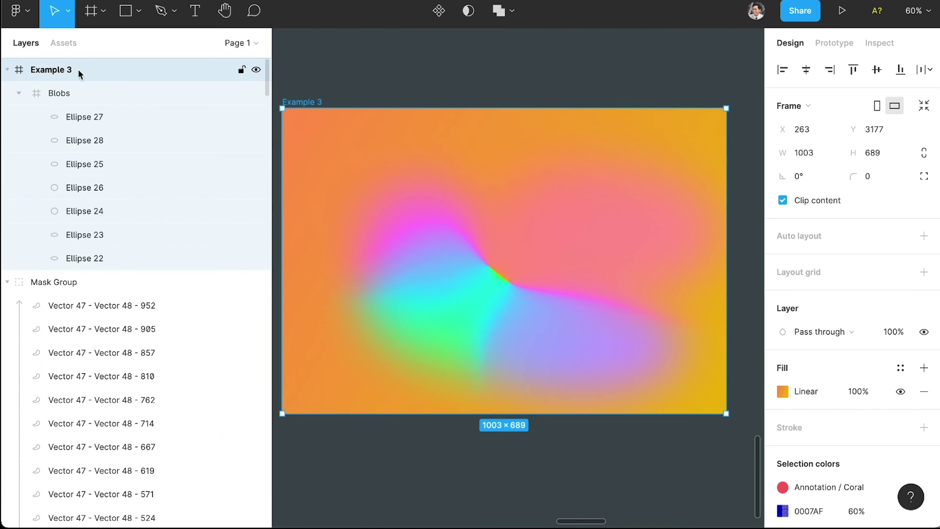
{"action": "left_click", "coordinate": [19, 95]}
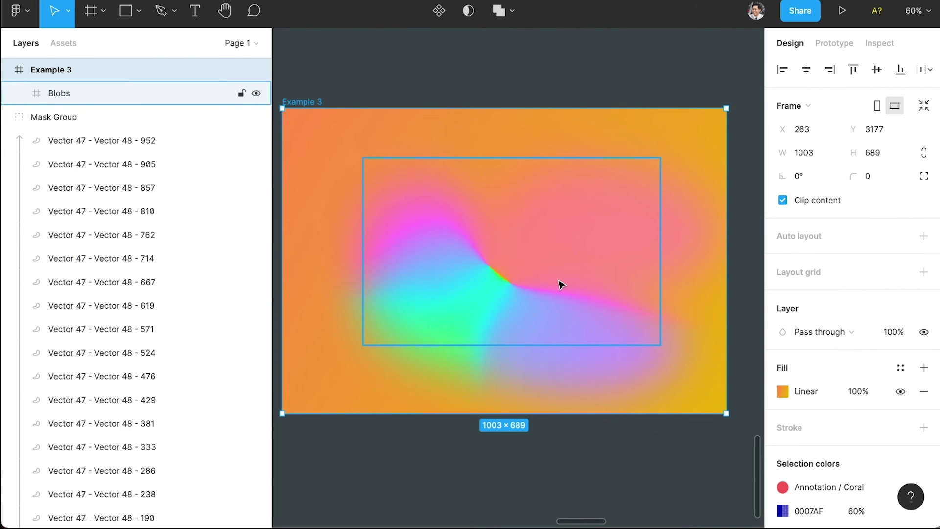
Draw a rectangle about 963 × 660 inside Example 3, above the blobs, and apply the Annotation/Peach colour style
{"action": "key", "text": "r"}
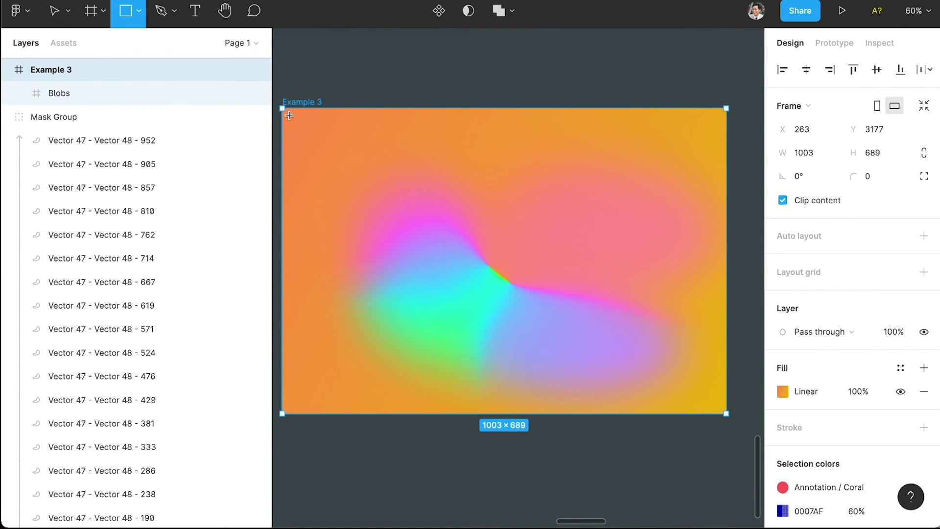
{"action": "left_click_drag", "start_coordinate": [289, 114], "coordinate": [715, 407]}
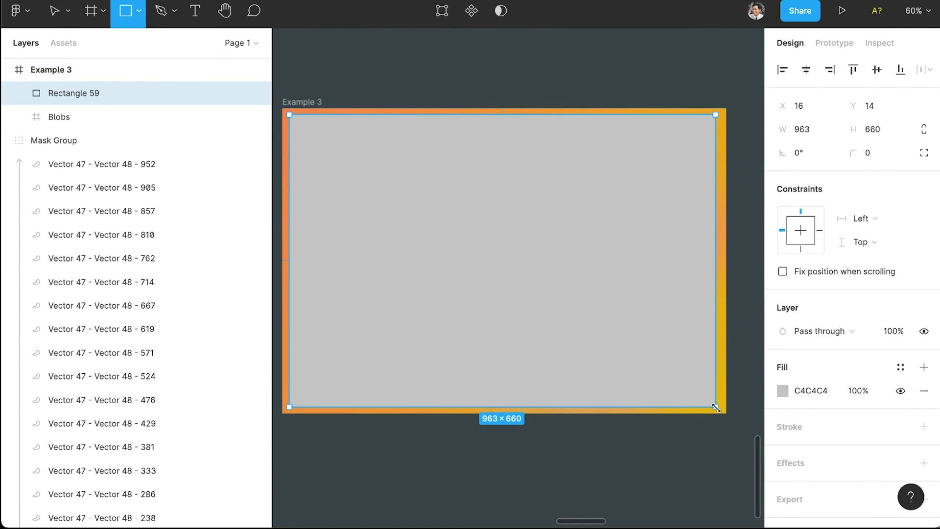
{"action": "left_click", "coordinate": [905, 370]}
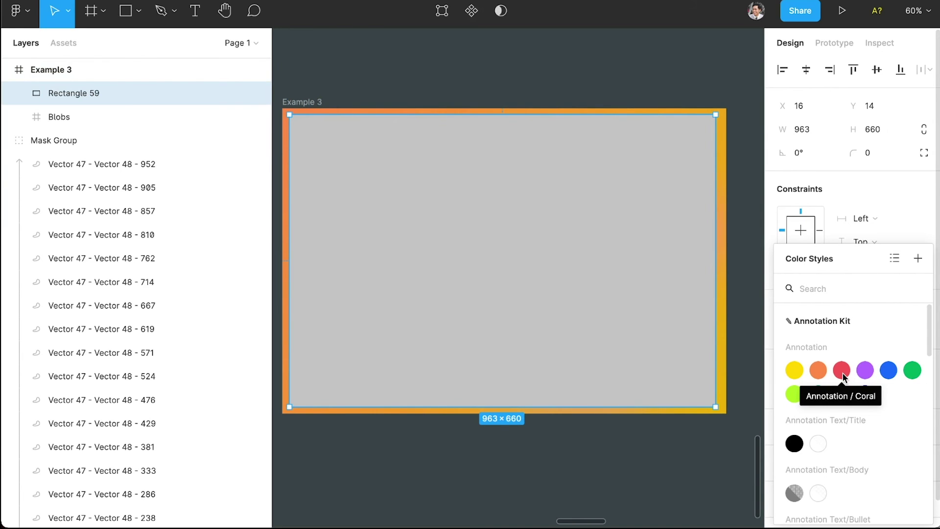
{"action": "left_click", "coordinate": [818, 371]}
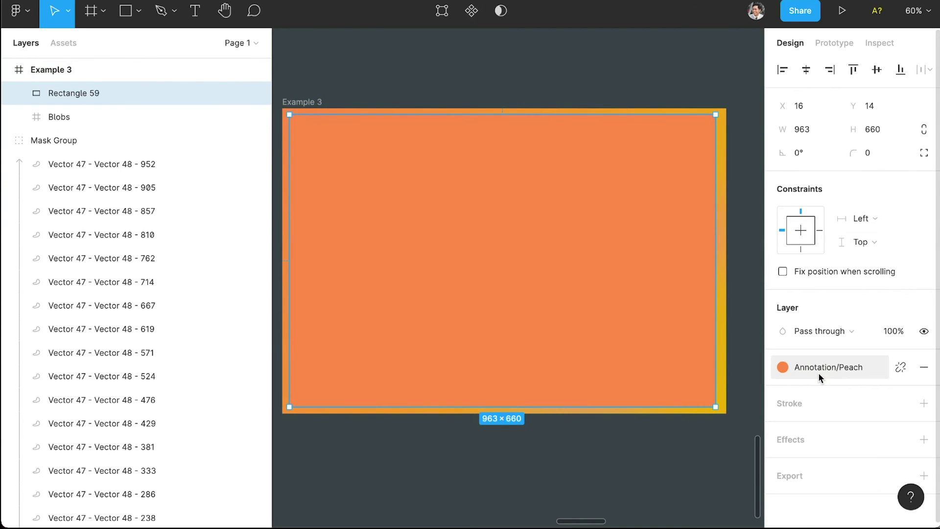
Set the peach rectangle's blend mode to Overlay and rename its layer as overlay
{"action": "left_click", "coordinate": [839, 335]}
{"action": "scroll", "coordinate": [827, 421], "scroll_direction": "down", "scroll_amount": 2}
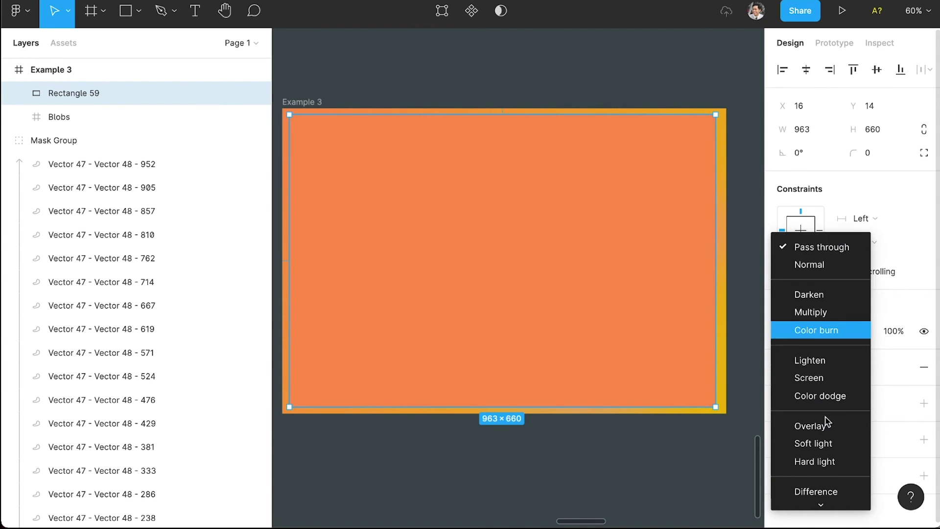
{"action": "left_click", "coordinate": [820, 424]}
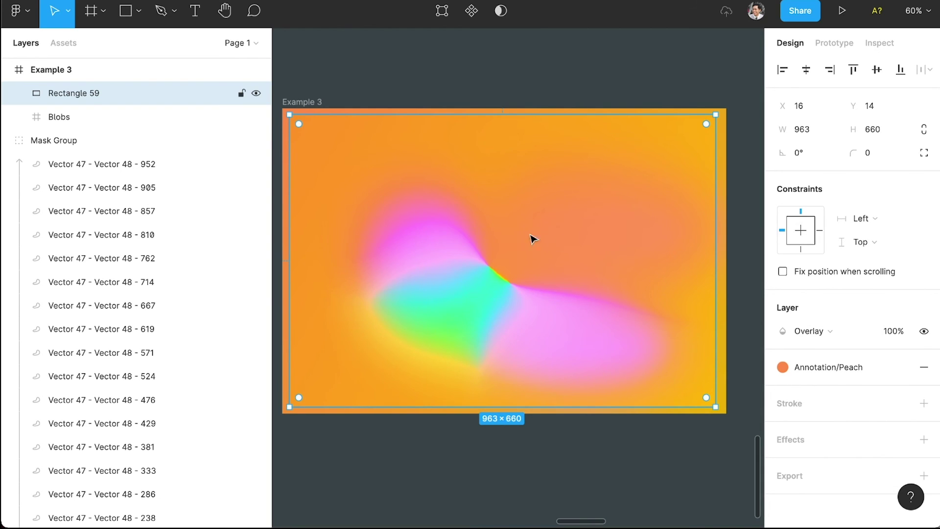
{"action": "double_click", "coordinate": [89, 94]}
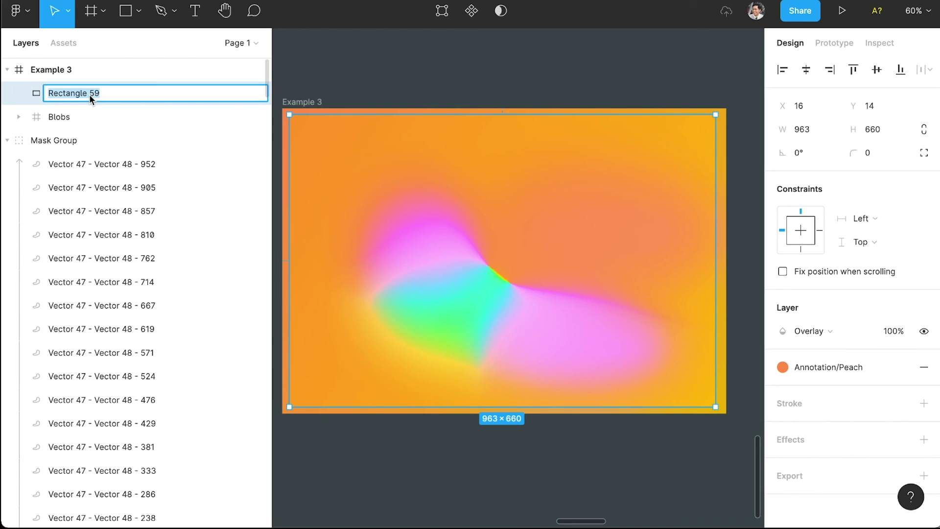
{"action": "type", "text": "overlay"}
{"action": "key", "text": "Return"}
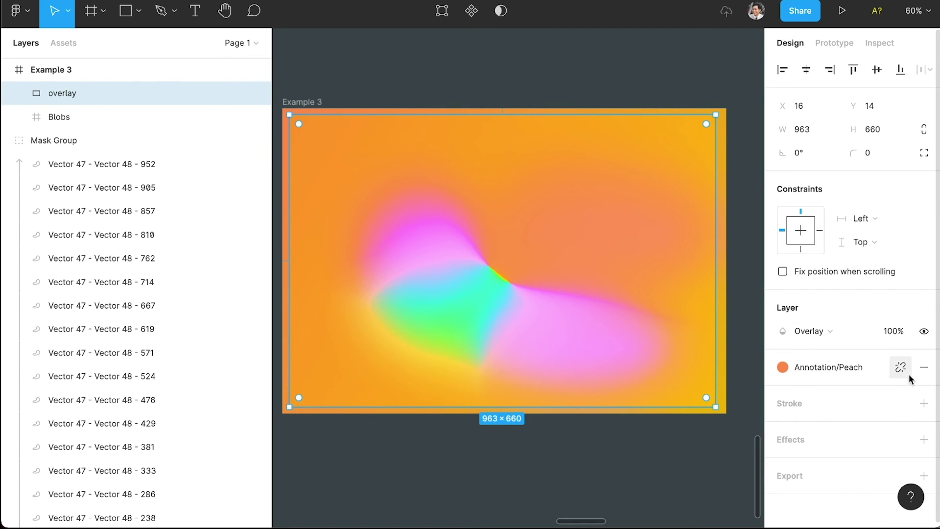
Detach the overlay's colour style and make its fill a linear gradient from peach to magenta (HSL 295, 99, 64) at 100% opacity
{"action": "left_click", "coordinate": [901, 371]}
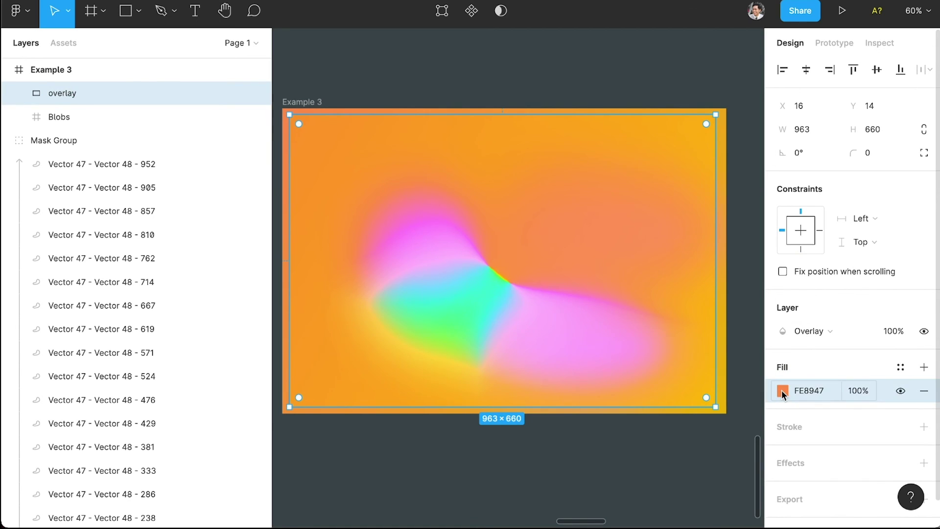
{"action": "left_click", "coordinate": [782, 390]}
{"action": "left_click", "coordinate": [613, 142]}
{"action": "left_click", "coordinate": [635, 159]}
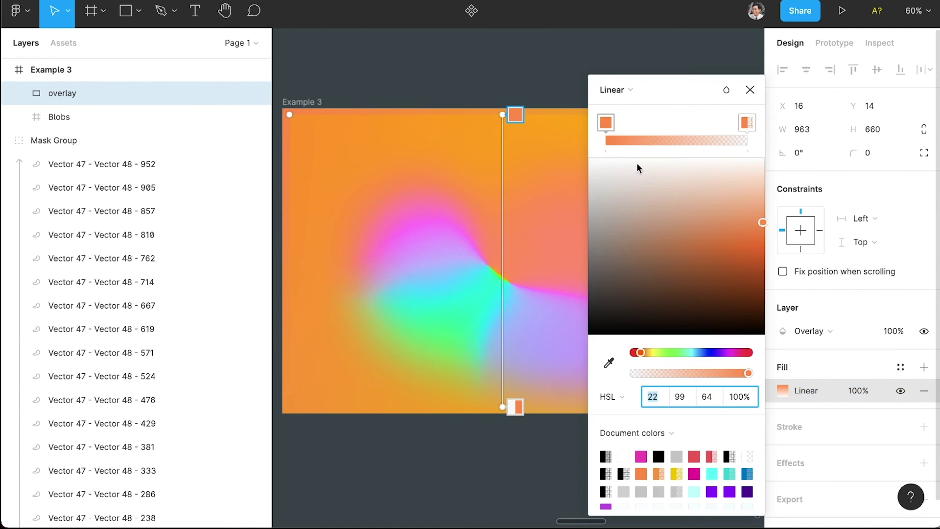
{"action": "left_click", "coordinate": [741, 130]}
{"action": "left_click", "coordinate": [685, 351]}
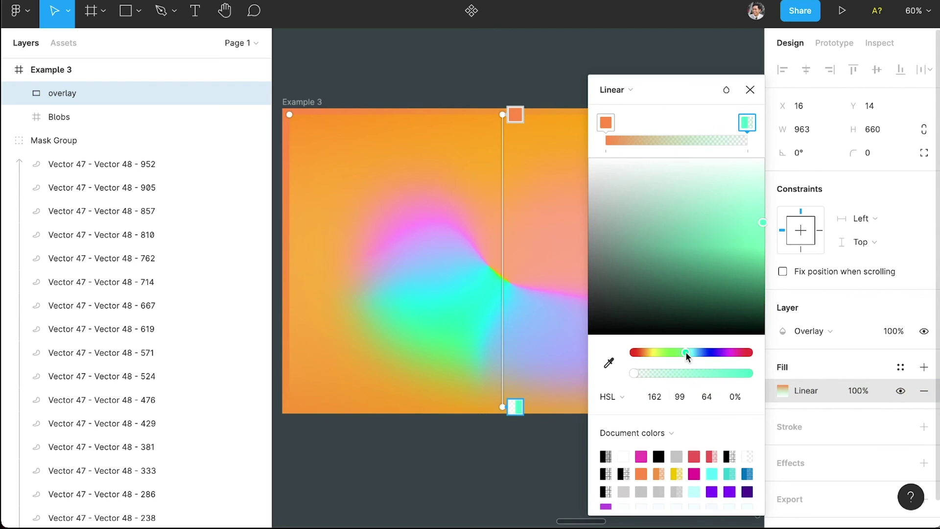
{"action": "left_click_drag", "start_coordinate": [684, 352], "coordinate": [729, 351]}
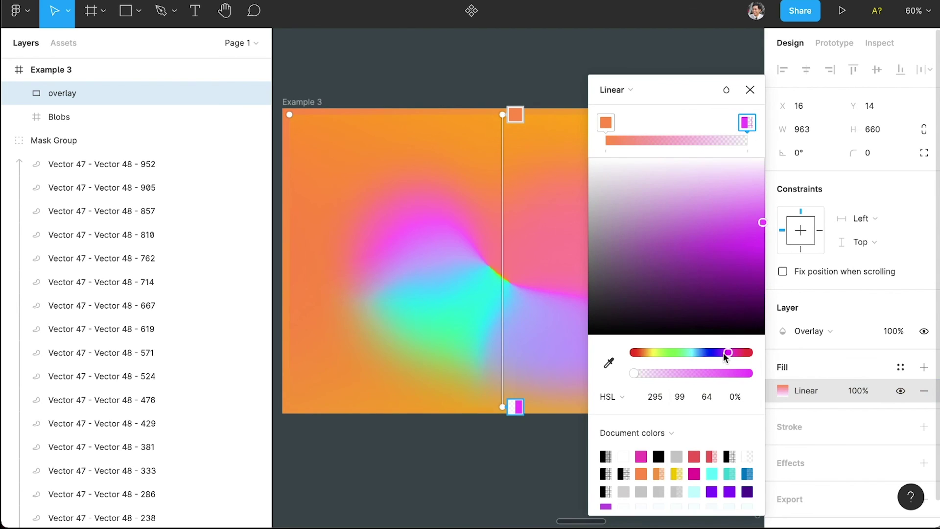
{"action": "left_click_drag", "start_coordinate": [642, 372], "coordinate": [793, 369]}
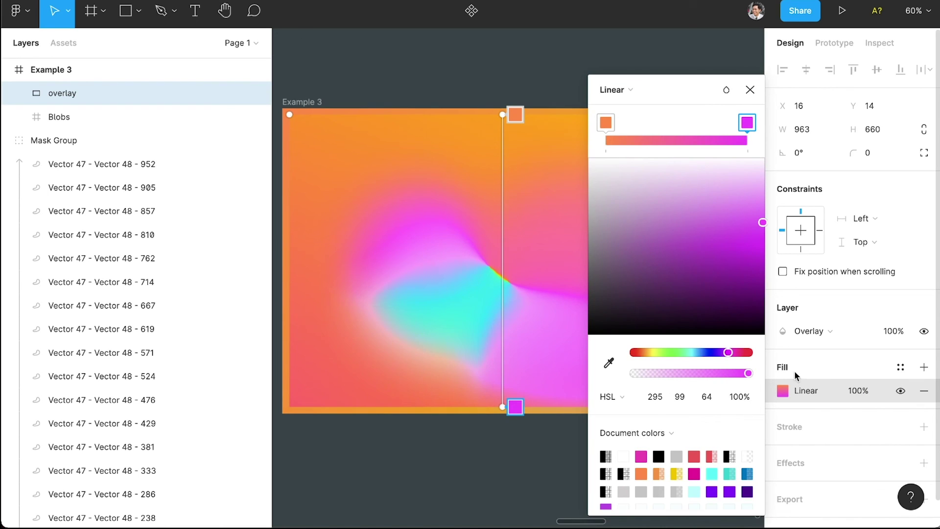
{"action": "left_click", "coordinate": [537, 468]}
{"action": "left_click", "coordinate": [537, 468]}
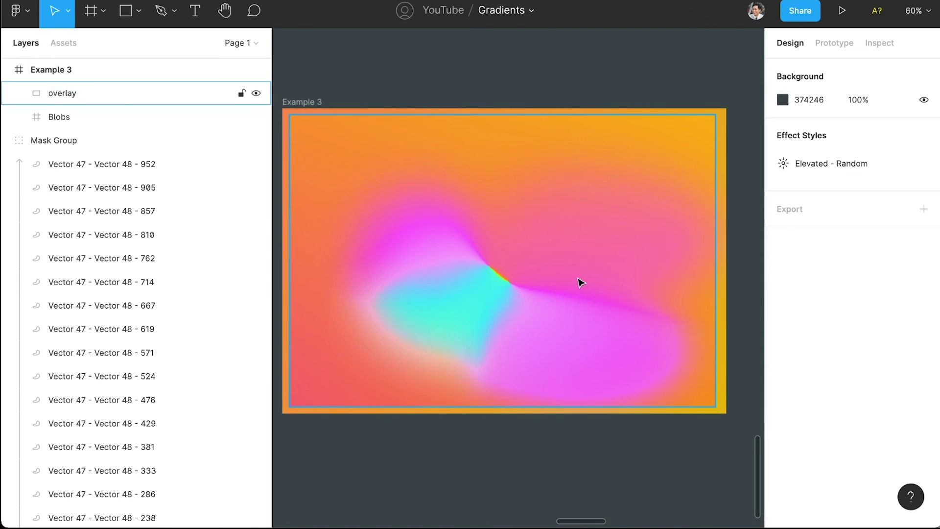
Set the overlay rectangle's corner radius to 40 and centre it horizontally and vertically in the Example 3 frame
{"action": "key", "text": "space"}
{"action": "left_click", "coordinate": [650, 272]}
{"action": "left_click", "coordinate": [889, 156]}
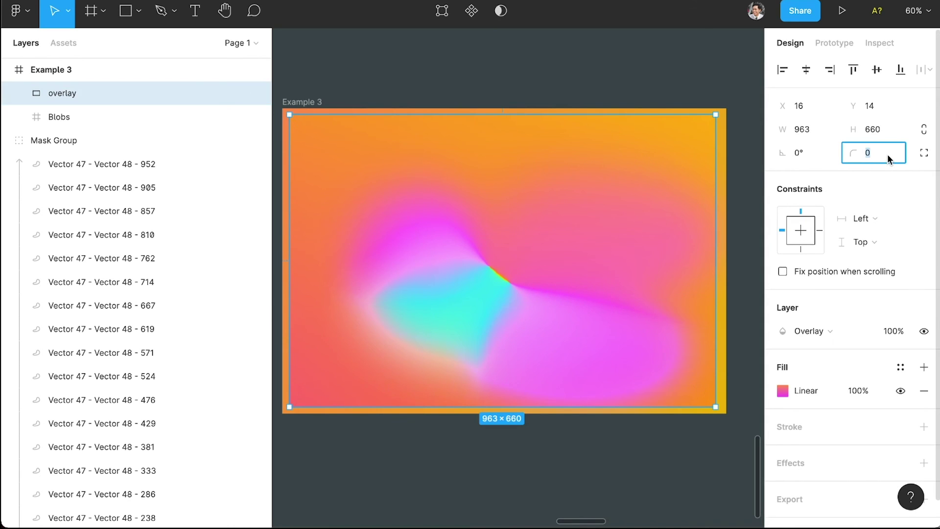
{"action": "type", "text": "40"}
{"action": "key", "text": "Return"}
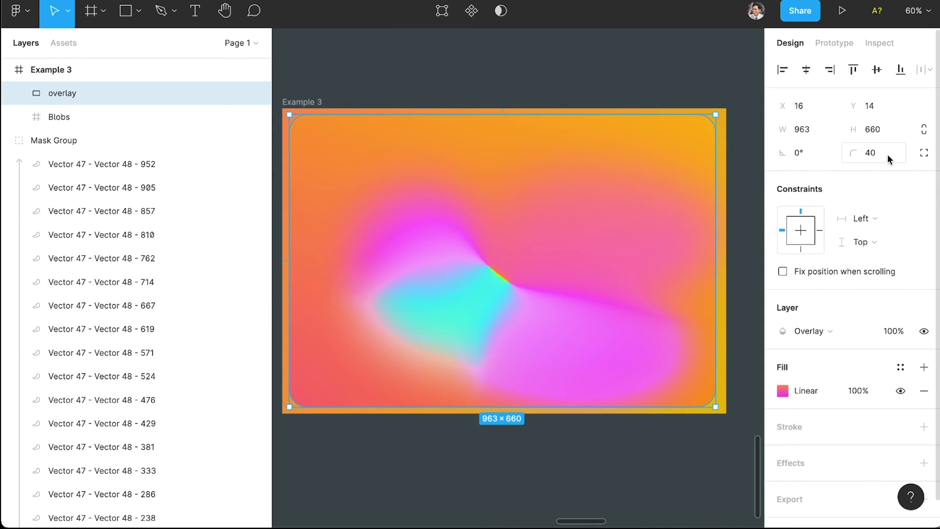
{"action": "left_click", "coordinate": [811, 72]}
{"action": "left_click", "coordinate": [875, 70]}
Try the Elevation 2 effect style on the overlay rectangle and remove it again
{"action": "scroll", "coordinate": [834, 402], "scroll_direction": "down", "scroll_amount": 1}
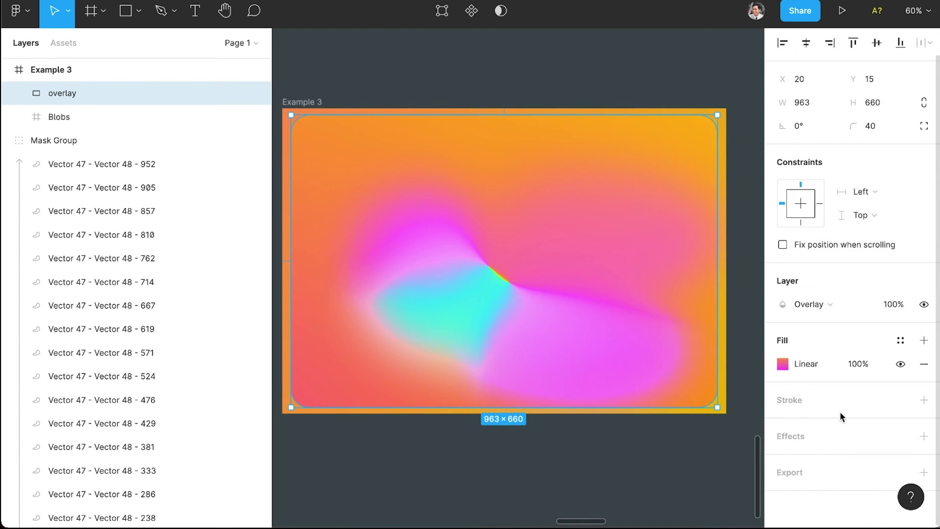
{"action": "left_click", "coordinate": [900, 436]}
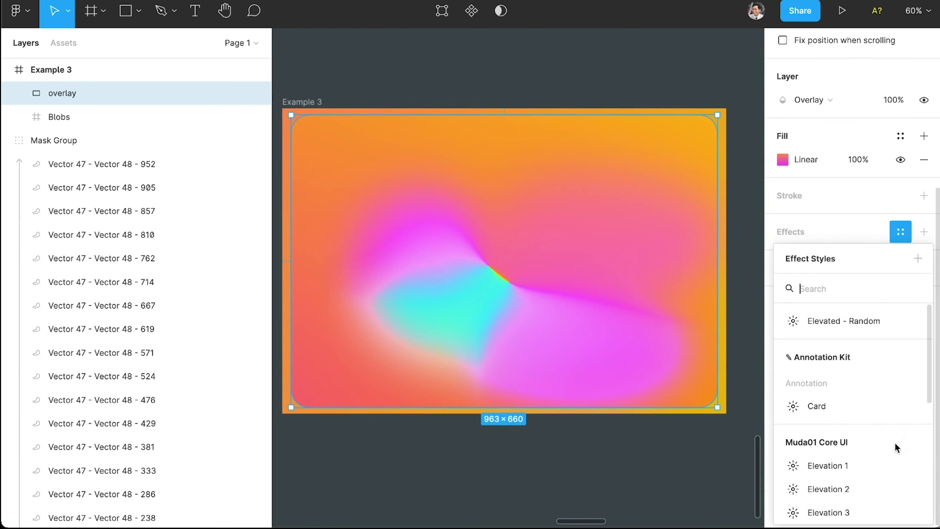
{"action": "left_click", "coordinate": [829, 485]}
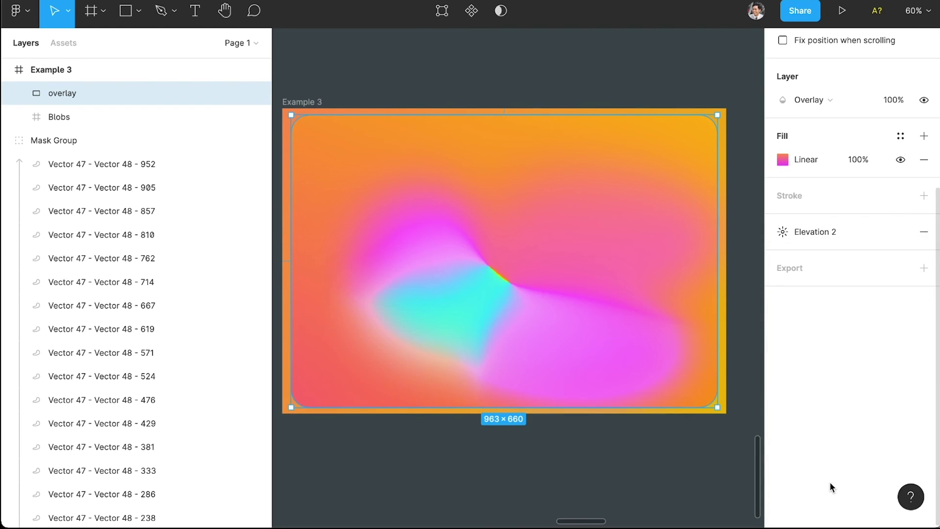
{"action": "left_click", "coordinate": [683, 473]}
{"action": "key", "text": "super+z"}
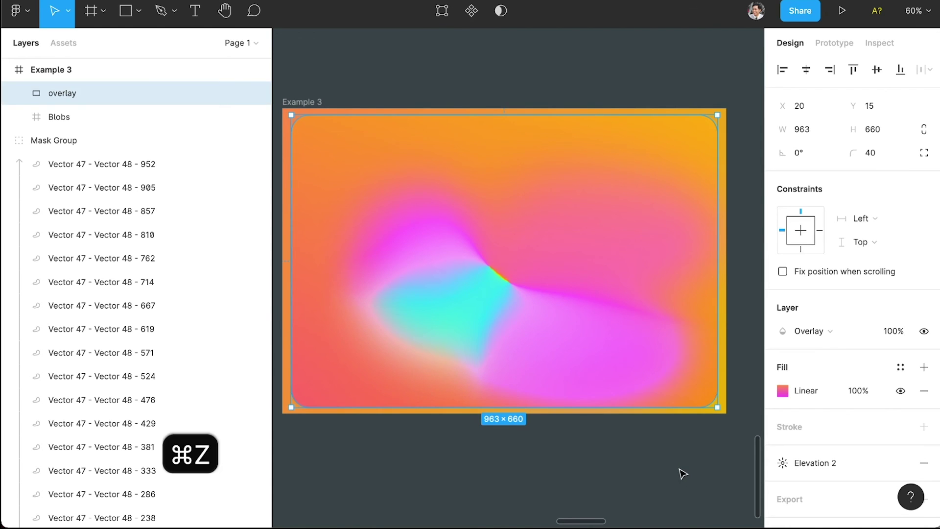
{"action": "left_click", "coordinate": [931, 465]}
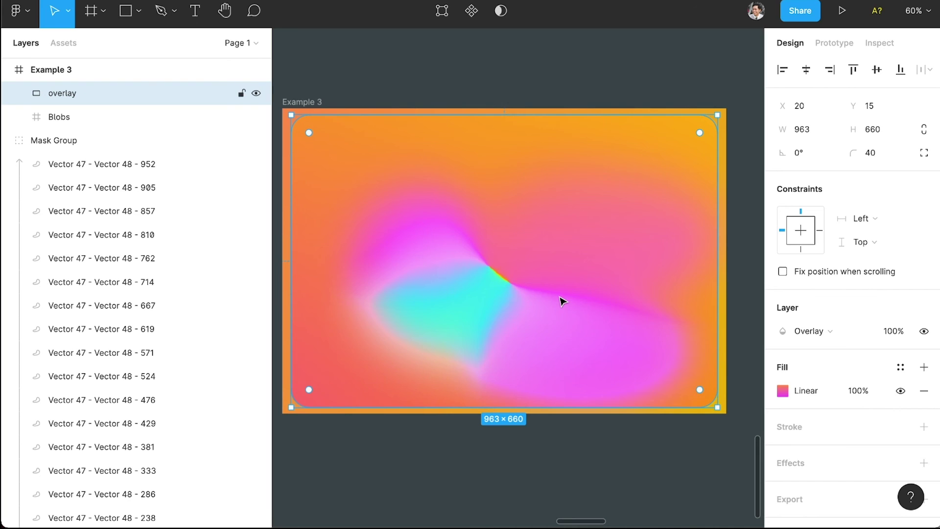
Lock the overlay rectangle and deselect it
{"action": "key", "text": "shift+super+l"}
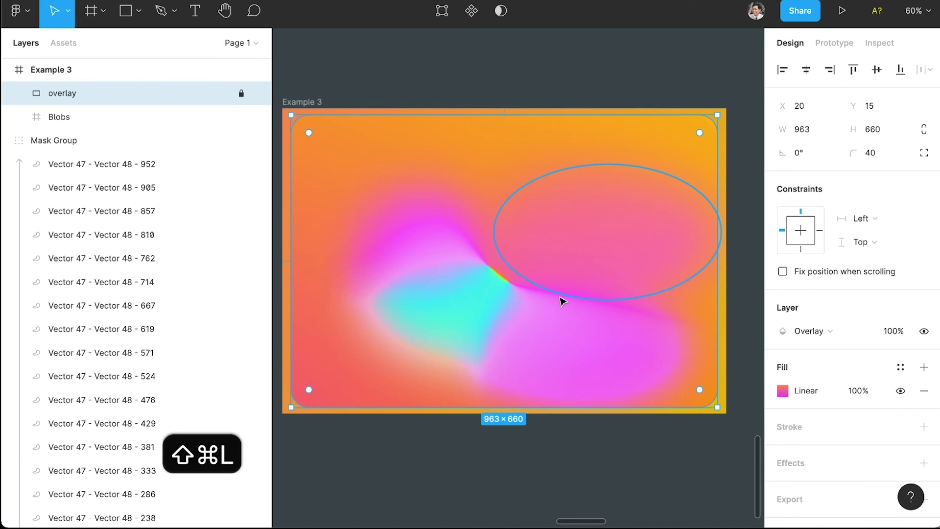
{"action": "left_click", "coordinate": [576, 447]}
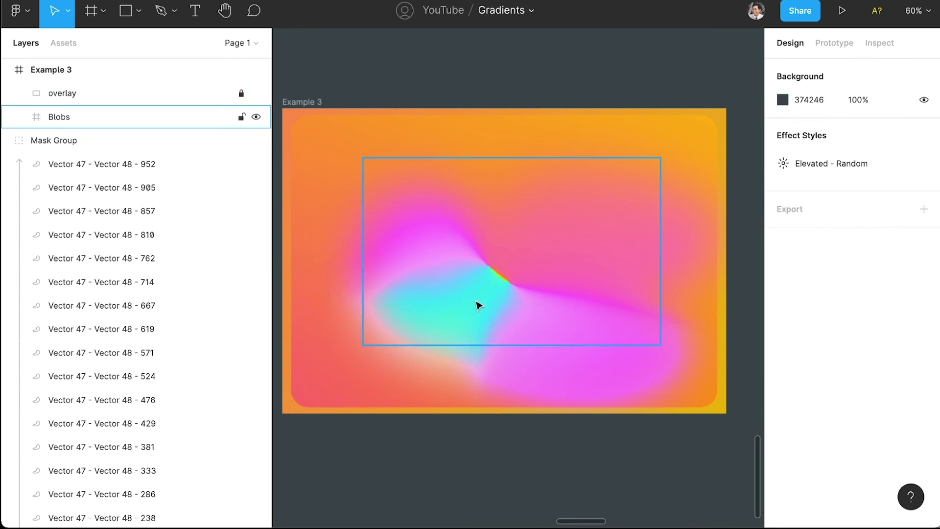
Move the teal ellipse left to about X -178, Y 167, and the purple ellipse to about X 454, Y 149
{"action": "left_click", "coordinate": [447, 324], "text": "super"}
{"action": "left_click_drag", "start_coordinate": [448, 324], "coordinate": [353, 304]}
{"action": "key", "text": "super+z"}
{"action": "left_click_drag", "start_coordinate": [482, 307], "coordinate": [407, 308]}
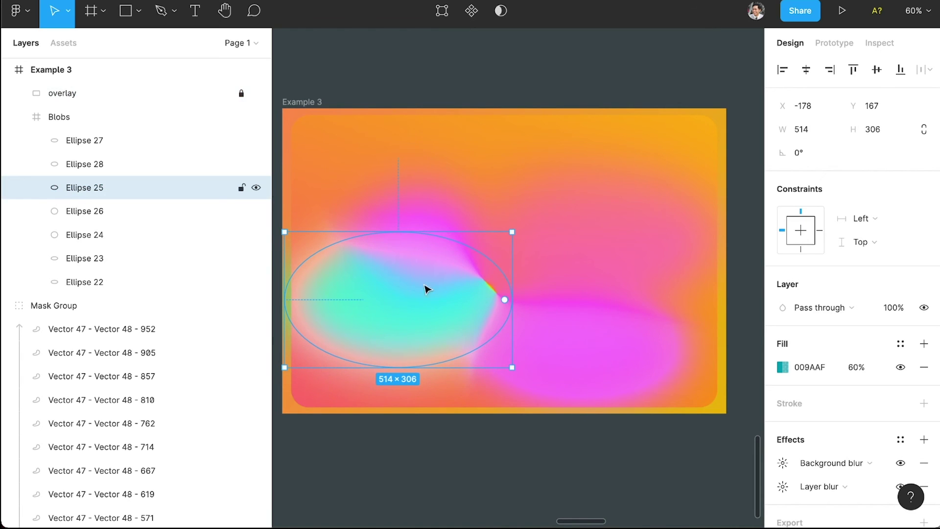
{"action": "left_click_drag", "start_coordinate": [436, 206], "coordinate": [646, 245]}
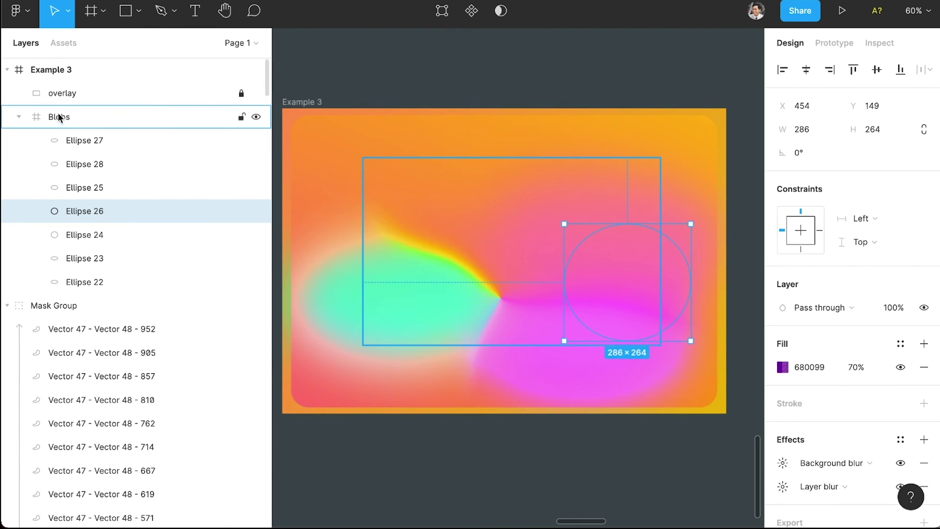
Try moving the blue ellipse to the lower left of the frame, at about X 156, Y 454, and undo the move
{"action": "left_click_drag", "start_coordinate": [524, 340], "coordinate": [398, 358]}
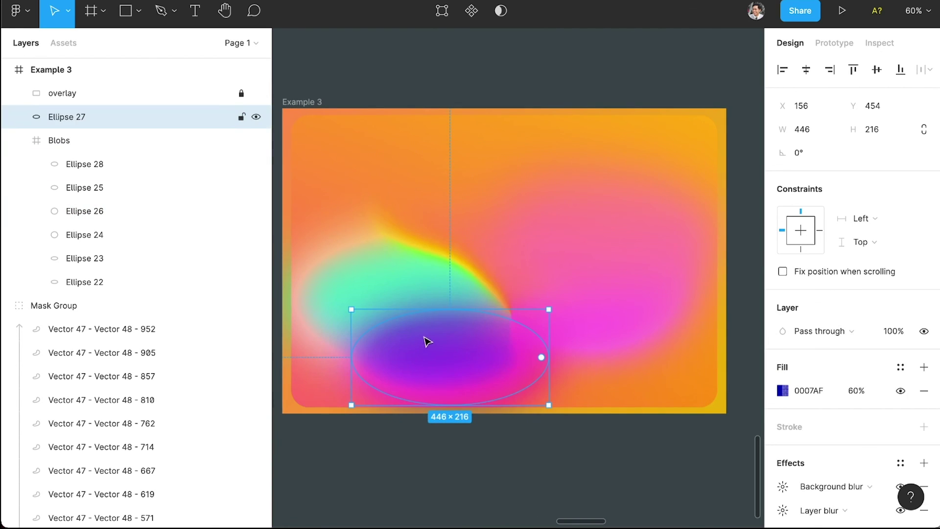
{"action": "key", "text": "super+z"}
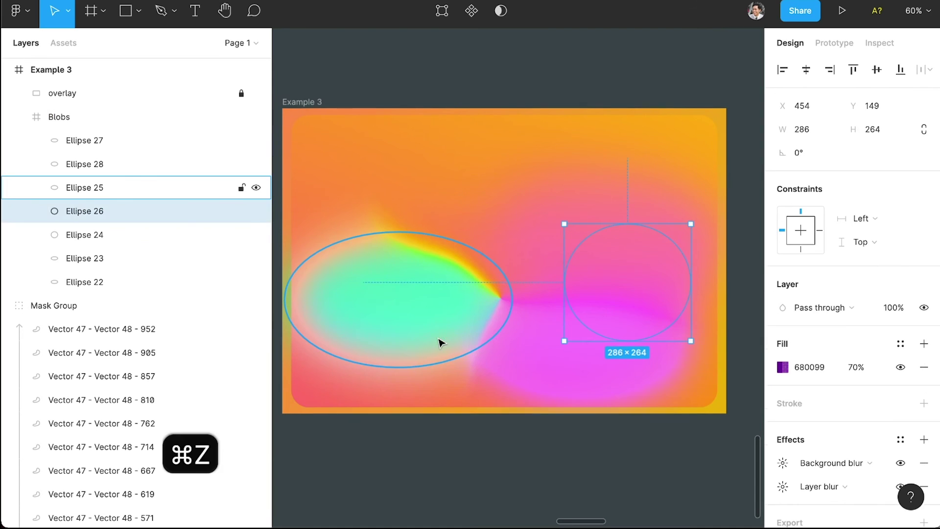
Duplicate the teal ellipse, scale the copy to 369 × 220, rotate it to 20.89°, and place it at X 83, Y 102.57
{"action": "left_click", "coordinate": [419, 313], "text": "alt"}
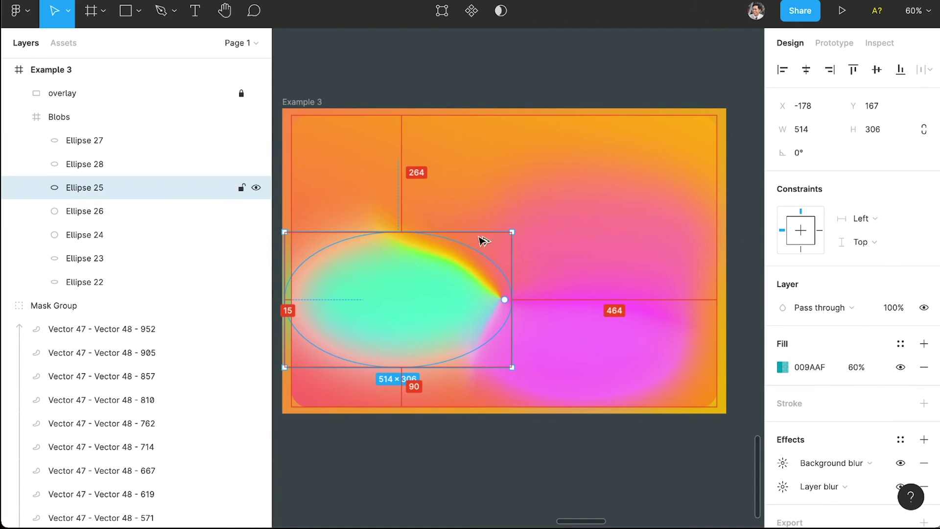
{"action": "left_click_drag", "start_coordinate": [392, 299], "coordinate": [534, 214]}
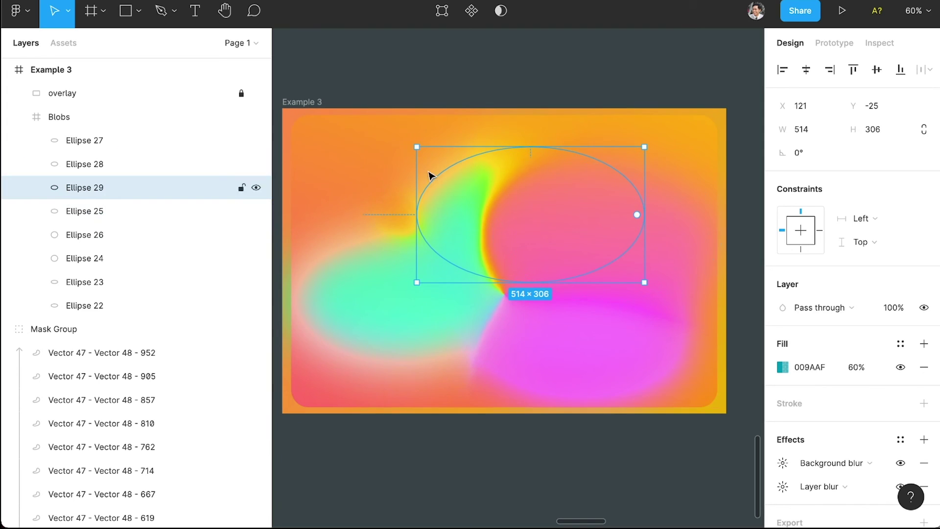
{"action": "left_click_drag", "start_coordinate": [417, 147], "coordinate": [478, 201]}
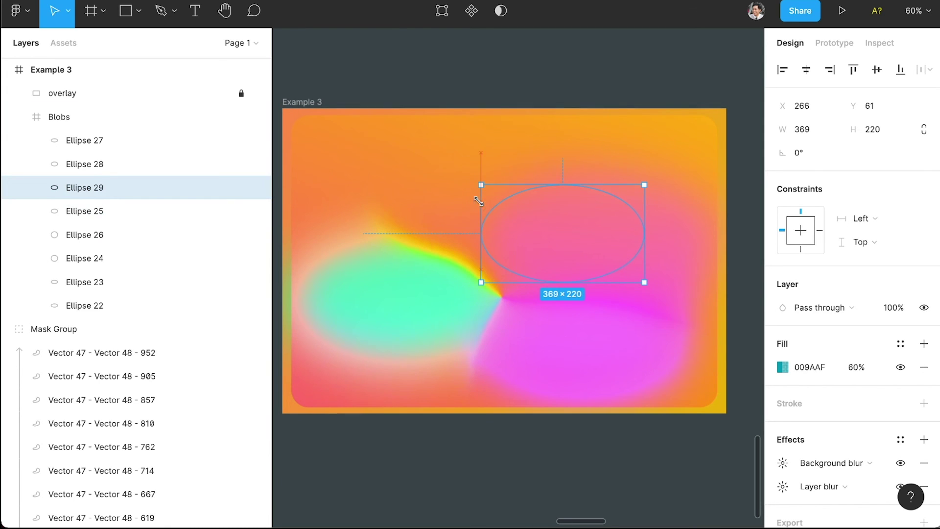
{"action": "left_click_drag", "start_coordinate": [651, 179], "coordinate": [614, 153]}
{"action": "left_click_drag", "start_coordinate": [547, 219], "coordinate": [520, 215]}
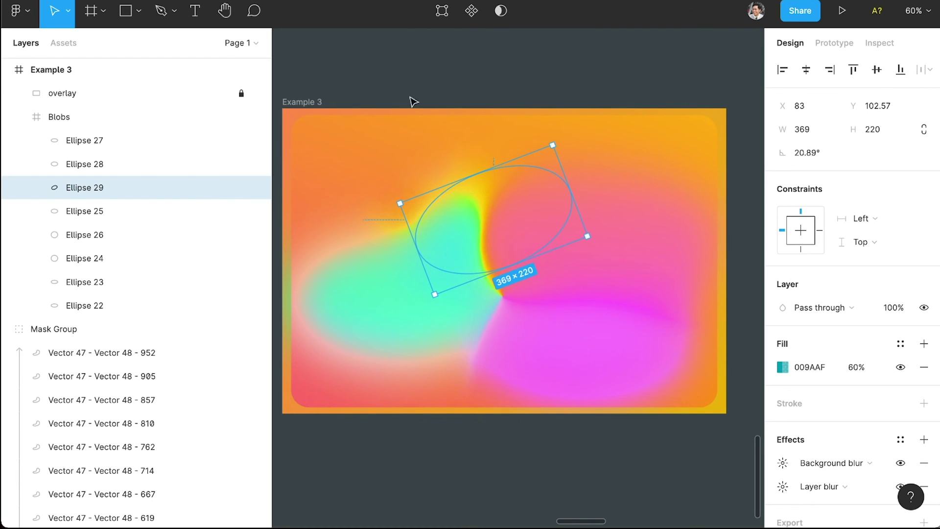
Reshape the duplicated teal ellipse into a freeform blob, pulling its anchor points toward the upper middle and the original teal ellipse
{"action": "left_click", "coordinate": [441, 12]}
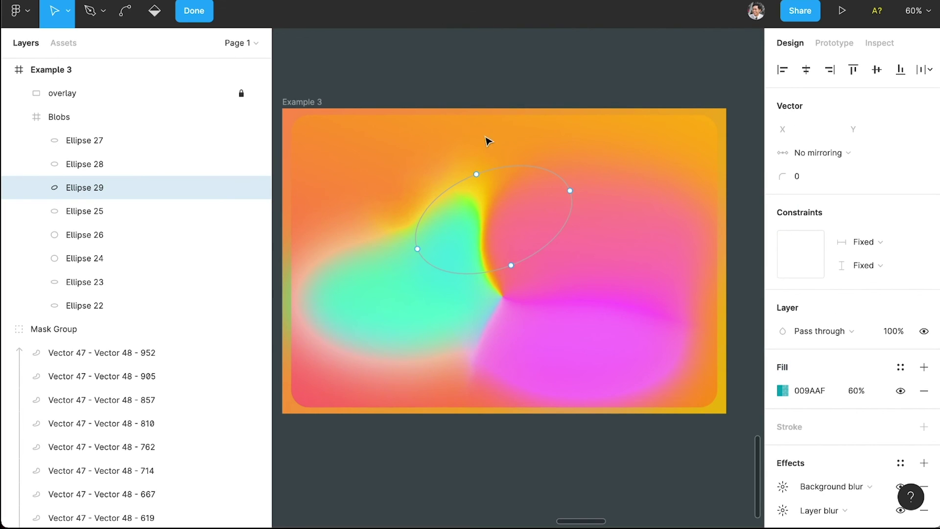
{"action": "left_click_drag", "start_coordinate": [477, 174], "coordinate": [478, 171]}
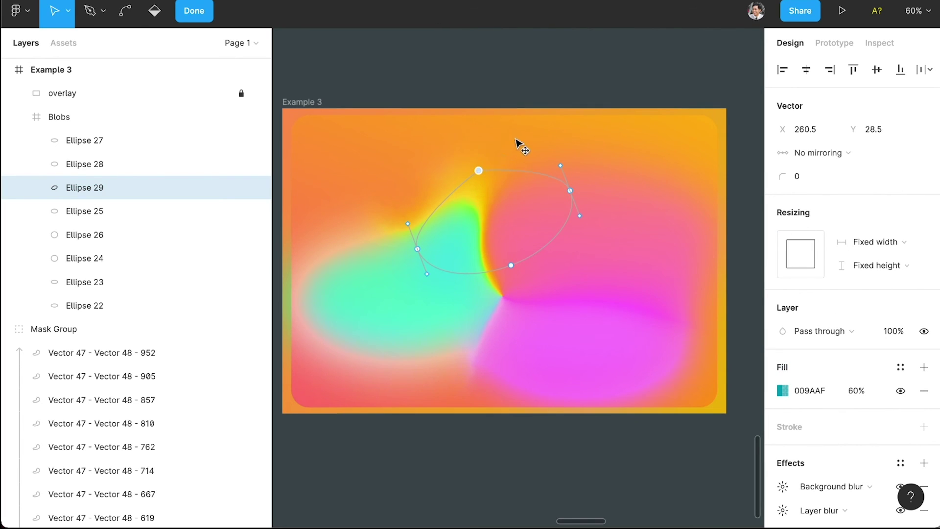
{"action": "left_click_drag", "start_coordinate": [512, 141], "coordinate": [516, 136]}
{"action": "left_click_drag", "start_coordinate": [571, 192], "coordinate": [522, 213]}
{"action": "left_click_drag", "start_coordinate": [516, 134], "coordinate": [537, 161]}
{"action": "left_click_drag", "start_coordinate": [521, 223], "coordinate": [497, 223]}
{"action": "left_click_drag", "start_coordinate": [511, 268], "coordinate": [384, 309]}
{"action": "key", "text": "v"}
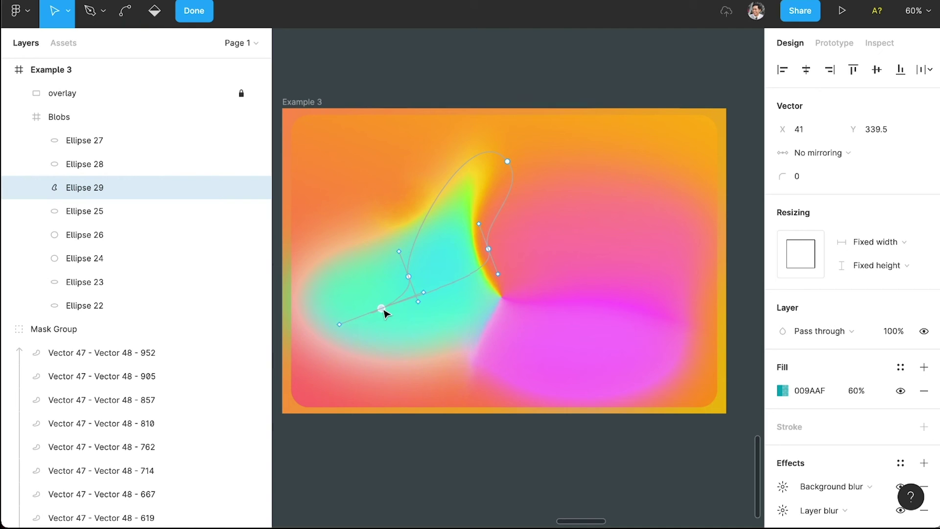
{"action": "key", "text": "Escape"}
Move the blue ellipse left, the pink ellipse up, and the purple circle down to about X 409, Y 272
{"action": "left_click", "coordinate": [545, 347]}
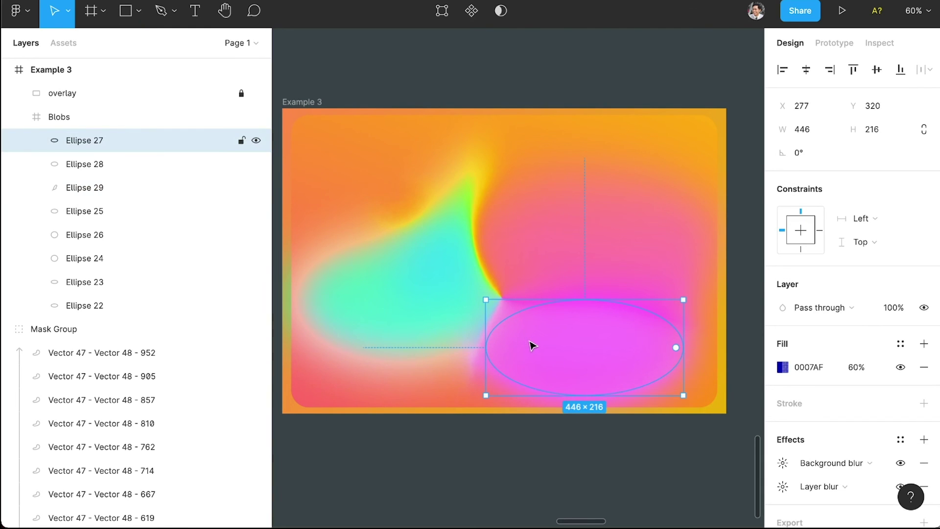
{"action": "left_click_drag", "start_coordinate": [523, 344], "coordinate": [409, 347]}
{"action": "left_click_drag", "start_coordinate": [547, 265], "coordinate": [558, 205]}
{"action": "left_click_drag", "start_coordinate": [615, 312], "coordinate": [600, 361]}
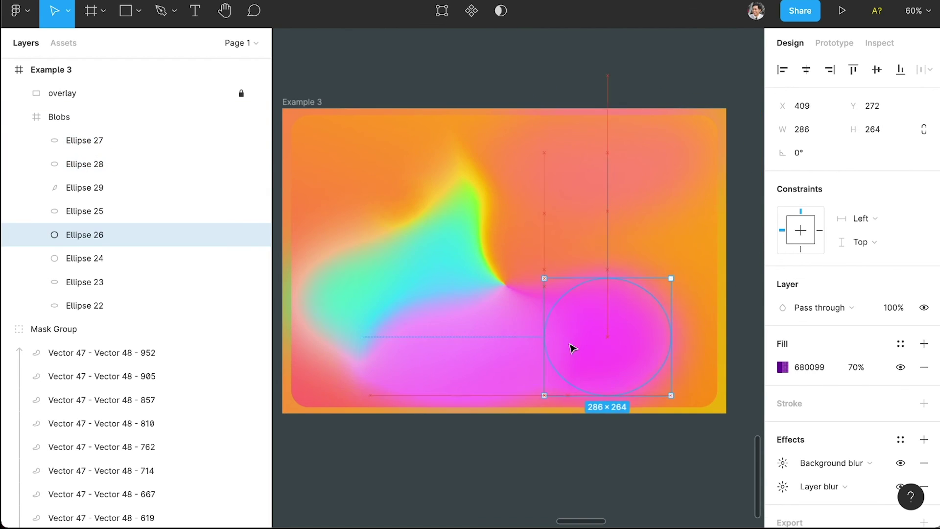
Try moving the large teal ellipse right to about X 364, Y 255, and undo the move
{"action": "key", "text": "super+z"}
{"action": "key", "text": "super+z"}
{"action": "left_click_drag", "start_coordinate": [591, 249], "coordinate": [640, 279]}
{"action": "key", "text": "super+z"}
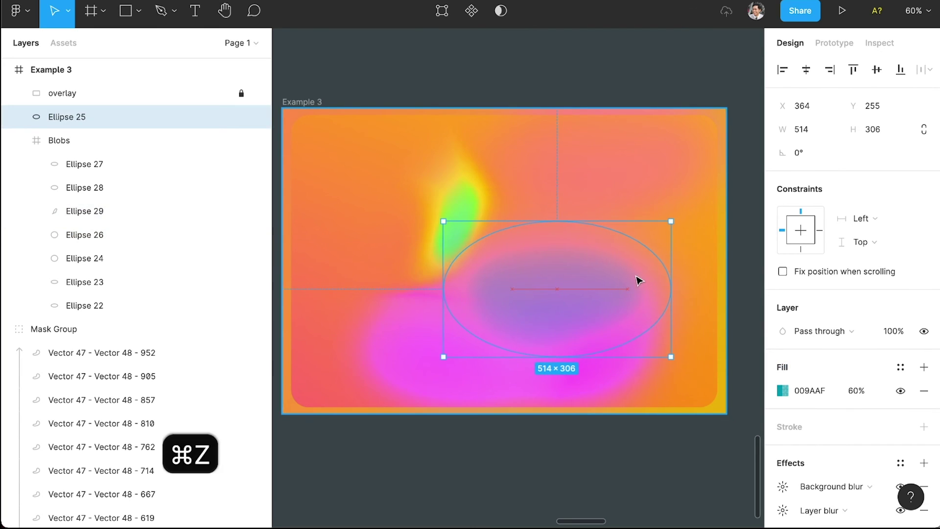
Move the large teal ellipse right to the middle of the frame, above the magenta blobs, and deselect it
{"action": "left_click_drag", "start_coordinate": [440, 279], "coordinate": [558, 273]}
{"action": "left_click", "coordinate": [615, 94]}
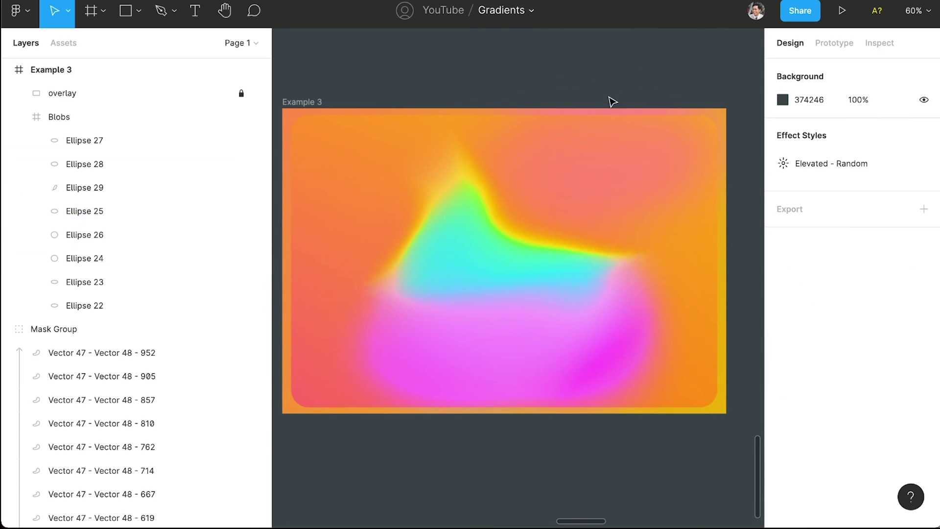
Present the phone prototype and go from Get Started through the Memory, Vibrance and Liquid screens to the home screen
{"action": "scroll", "coordinate": [612, 100], "scroll_direction": "down", "scroll_amount": 3}
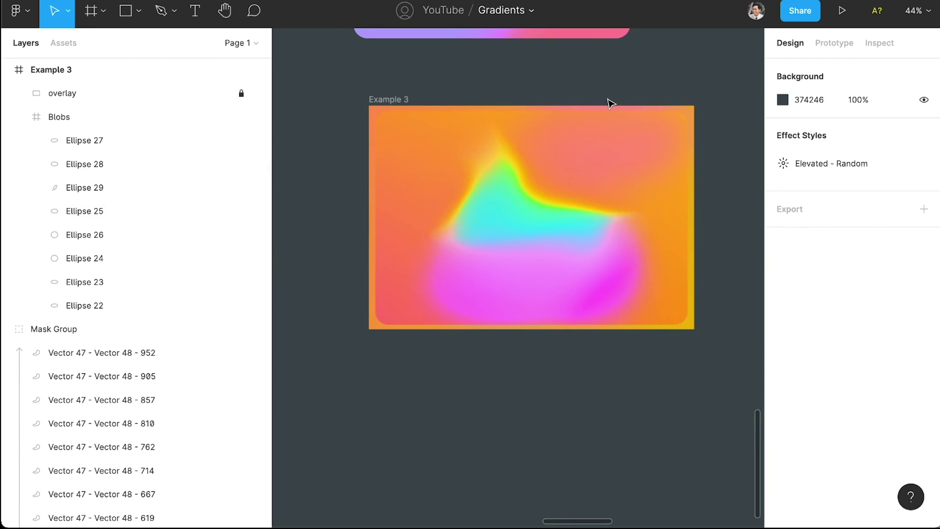
{"action": "scroll", "coordinate": [609, 103], "scroll_direction": "down", "scroll_amount": 3}
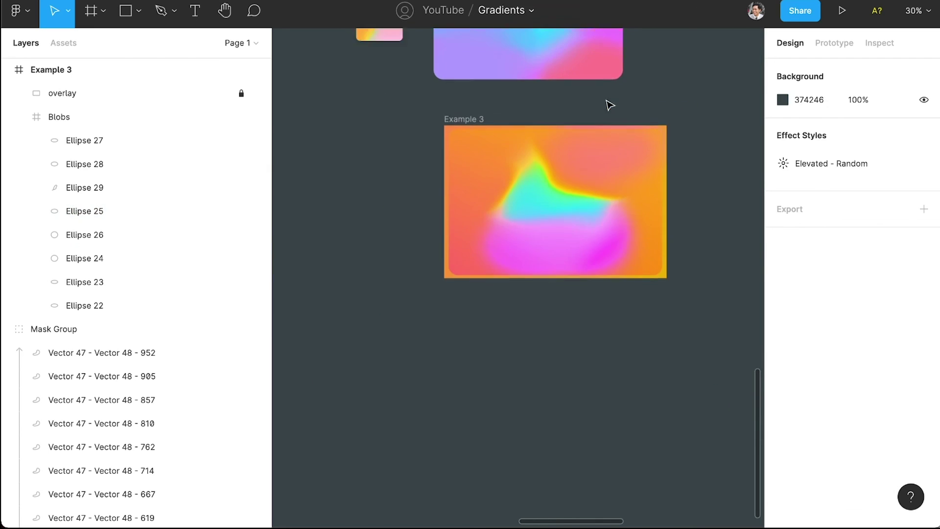
{"action": "scroll", "coordinate": [610, 104], "scroll_direction": "up", "scroll_amount": 4}
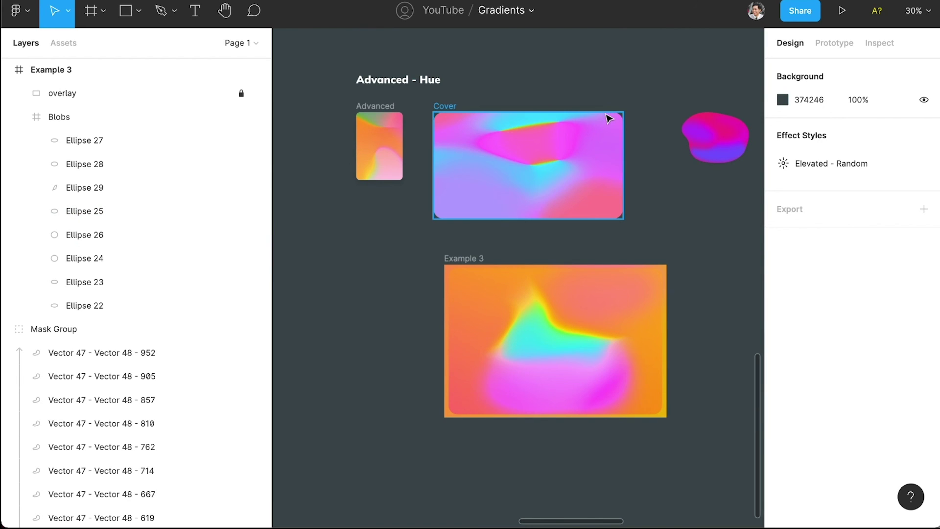
{"action": "scroll", "coordinate": [609, 119], "scroll_direction": "right", "scroll_amount": 5}
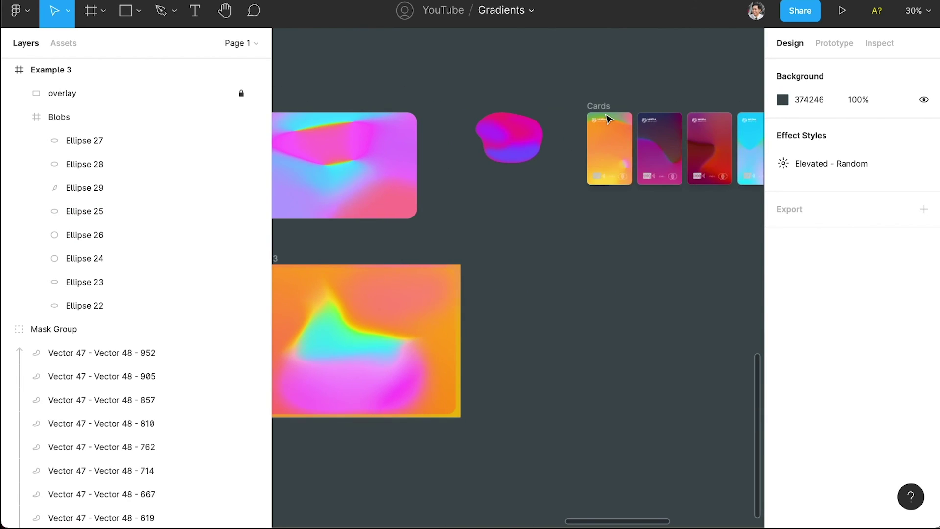
{"action": "scroll", "coordinate": [607, 119], "scroll_direction": "right", "scroll_amount": 6}
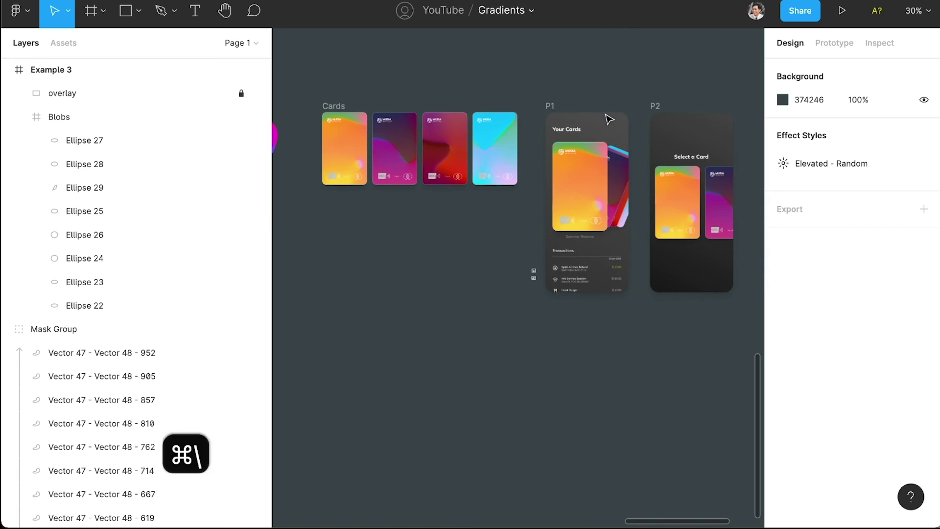
{"action": "key", "text": "super+alt+Return"}
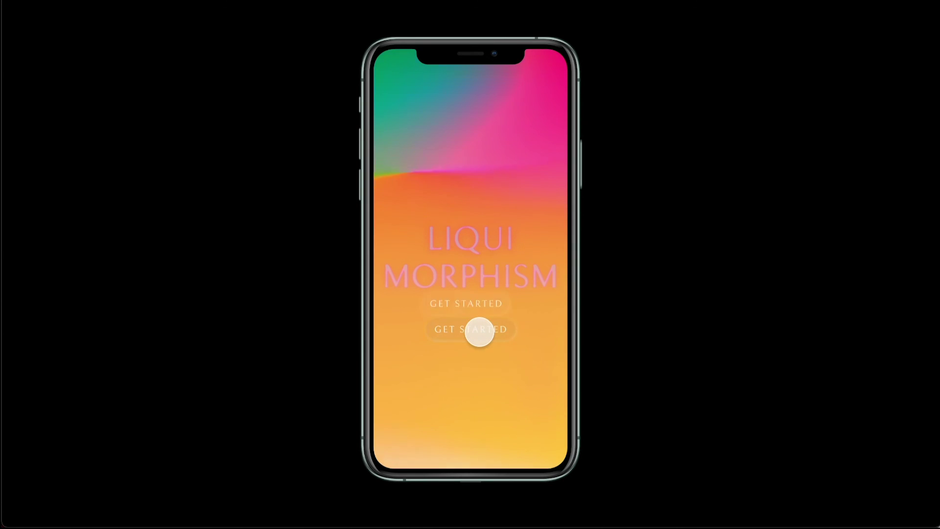
{"action": "left_click", "coordinate": [479, 332]}
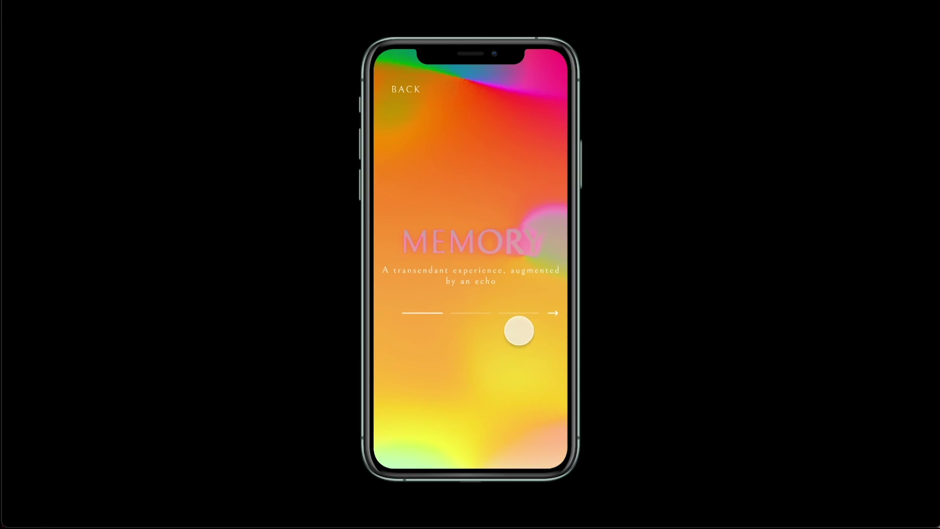
{"action": "left_click", "coordinate": [547, 315]}
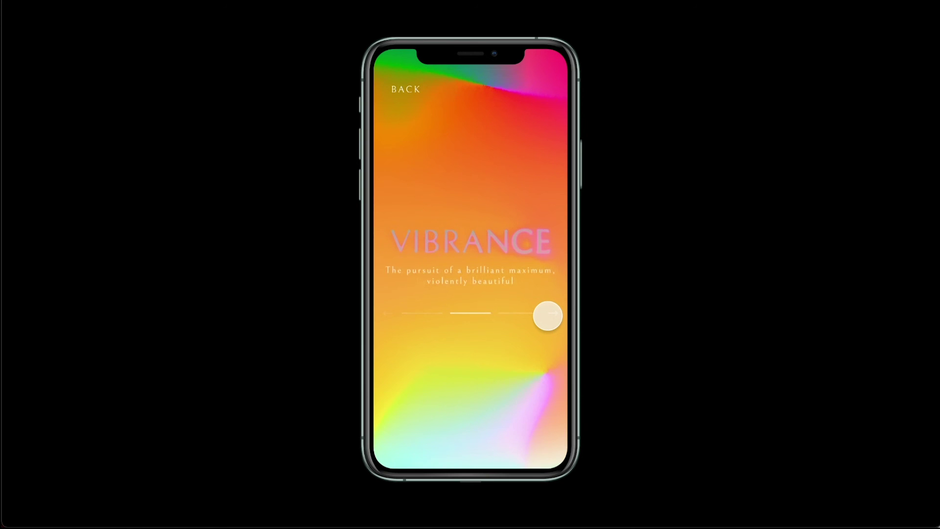
{"action": "left_click", "coordinate": [548, 316]}
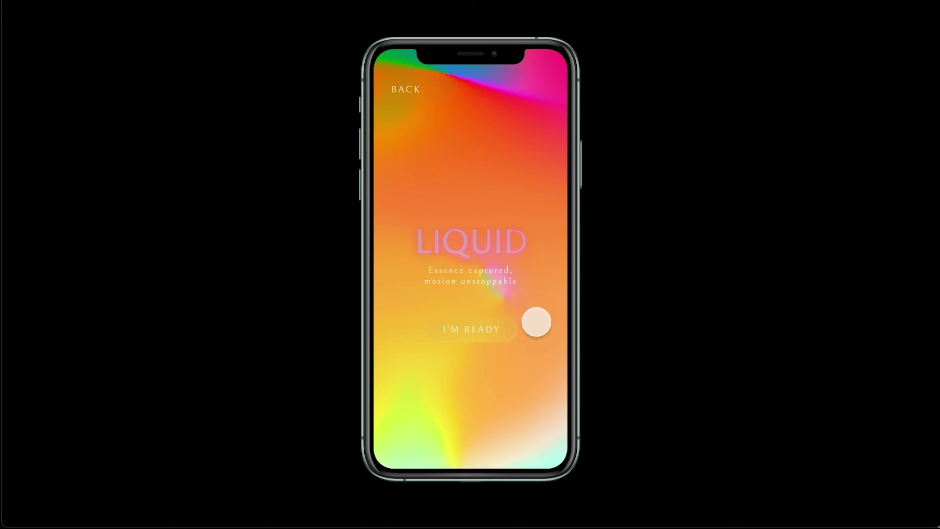
{"action": "left_click", "coordinate": [505, 329]}
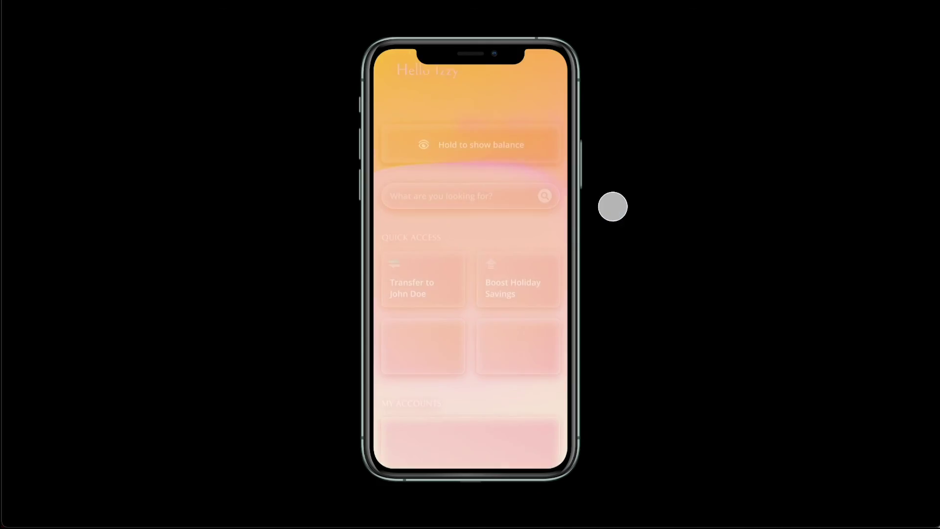
Switch back to the Figma canvas and start replacing the heading above the Beginner card with text beginning "Bas"
{"action": "key", "text": "ctrl+Up"}
{"action": "left_click", "coordinate": [262, 200]}
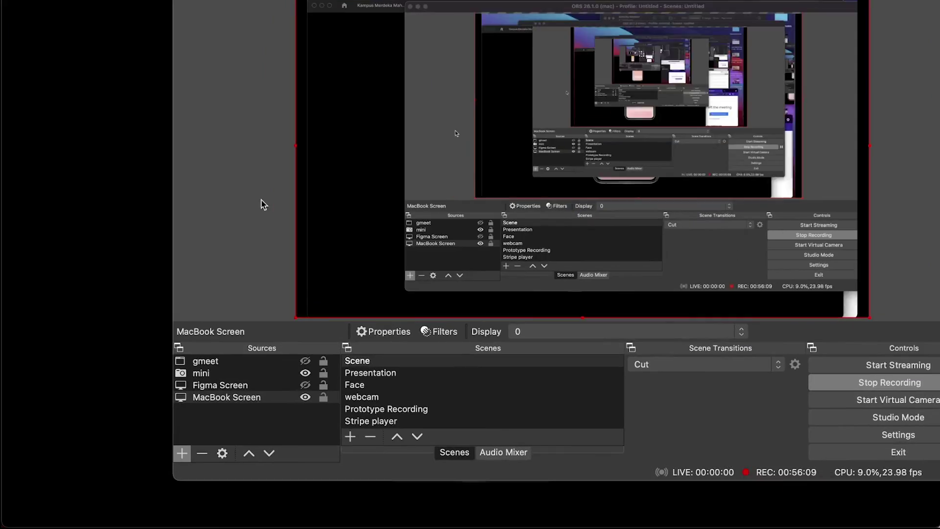
{"action": "key", "text": "ctrl+Up"}
{"action": "left_click", "coordinate": [791, 448]}
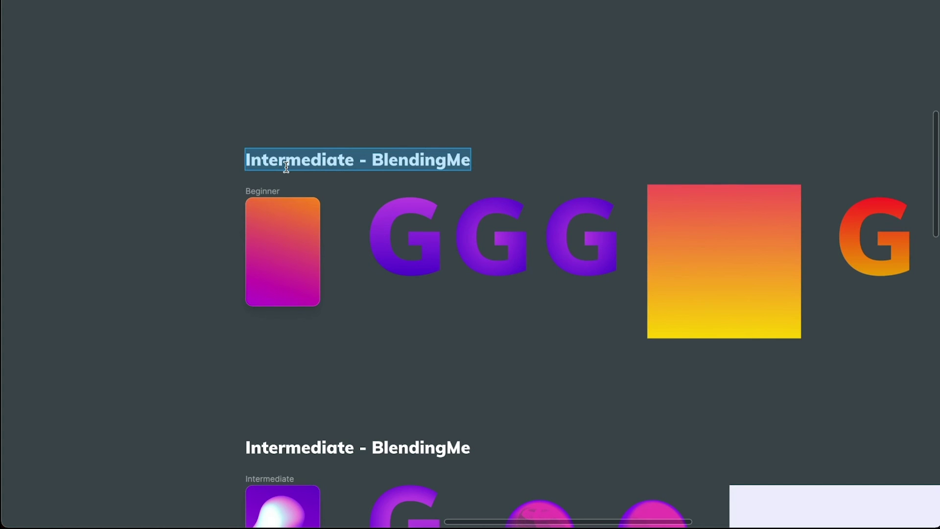
{"action": "type", "text": "Bas"}
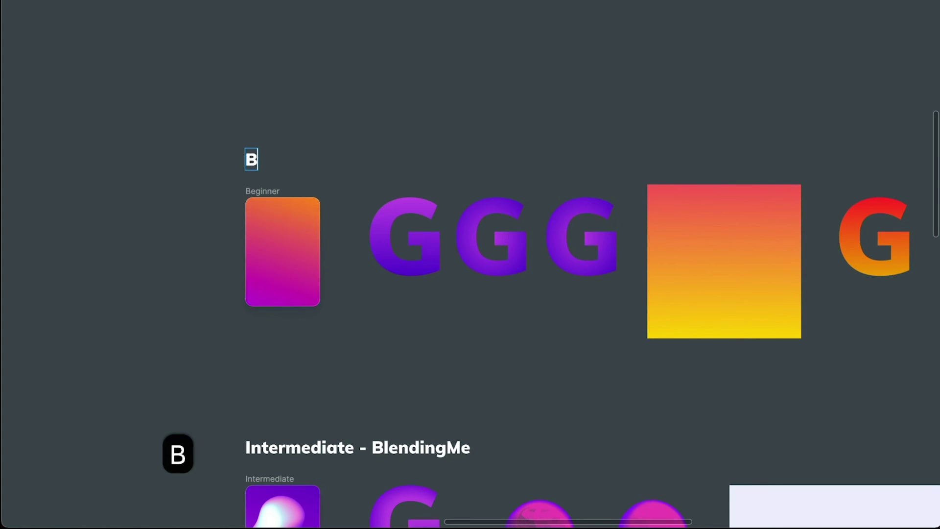